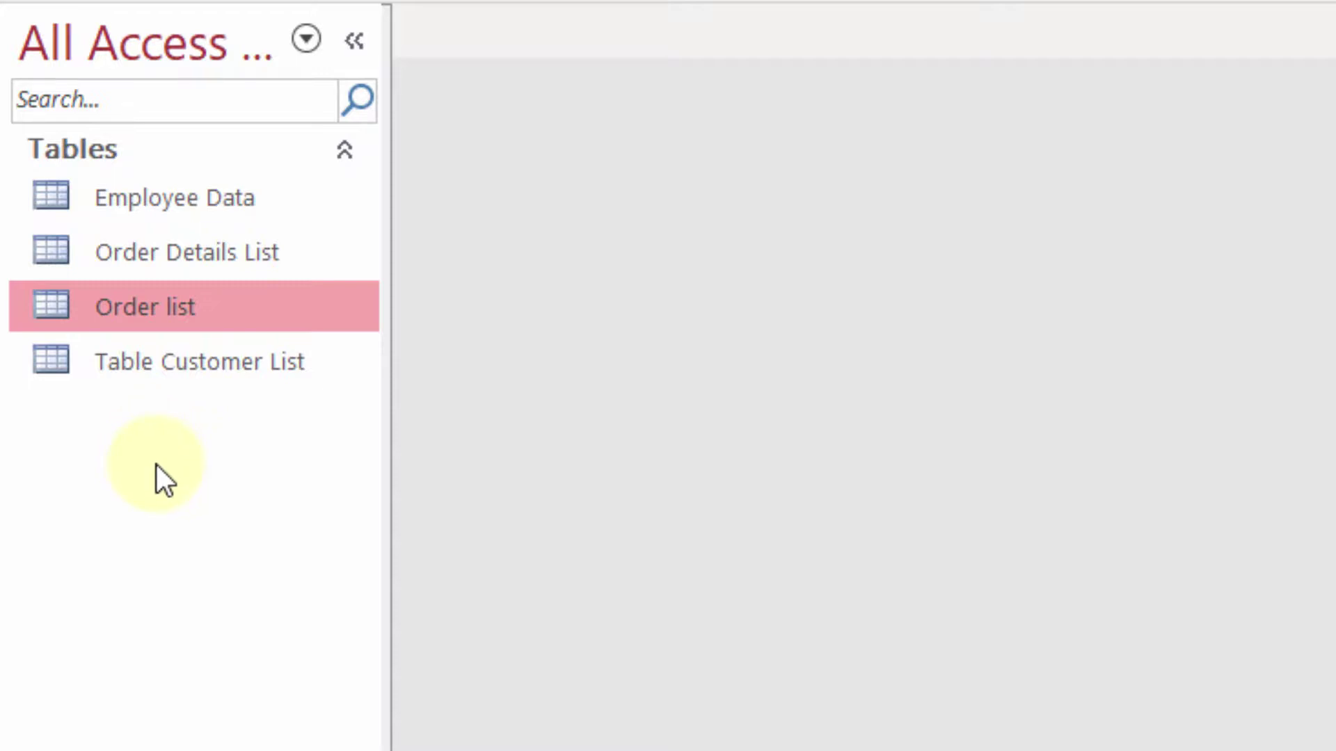
Open the Order list table, check its OrderStatus column, and close the table
{"action": "left_click", "coordinate": [161, 268]}
{"action": "left_click", "coordinate": [122, 313]}
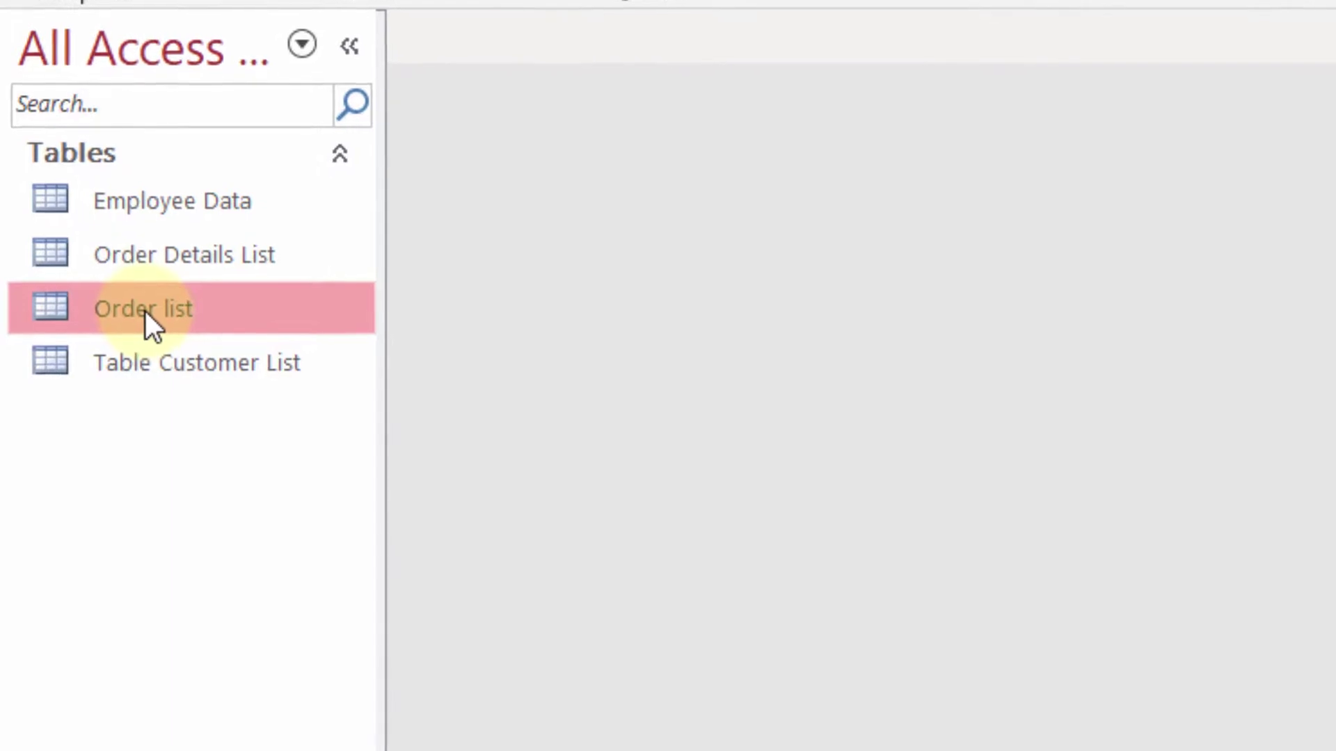
{"action": "right_click", "coordinate": [113, 339]}
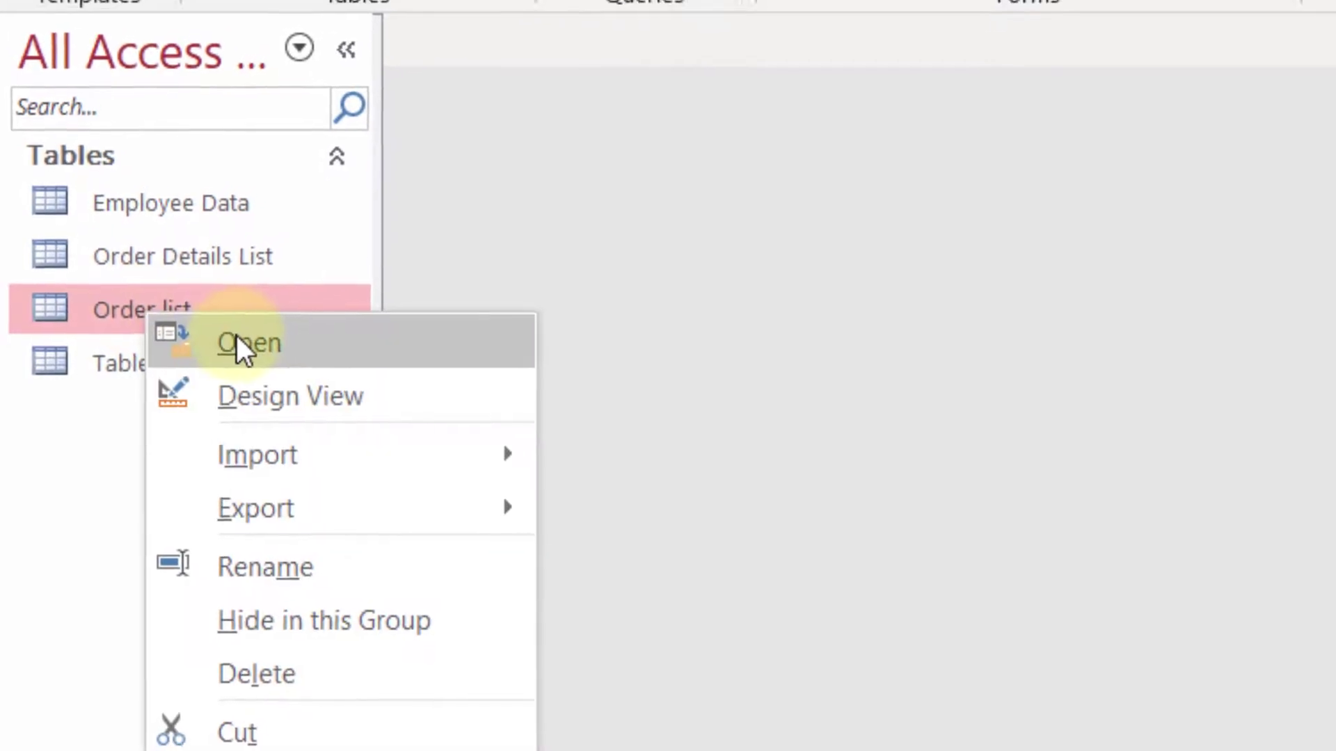
{"action": "left_click", "coordinate": [237, 338]}
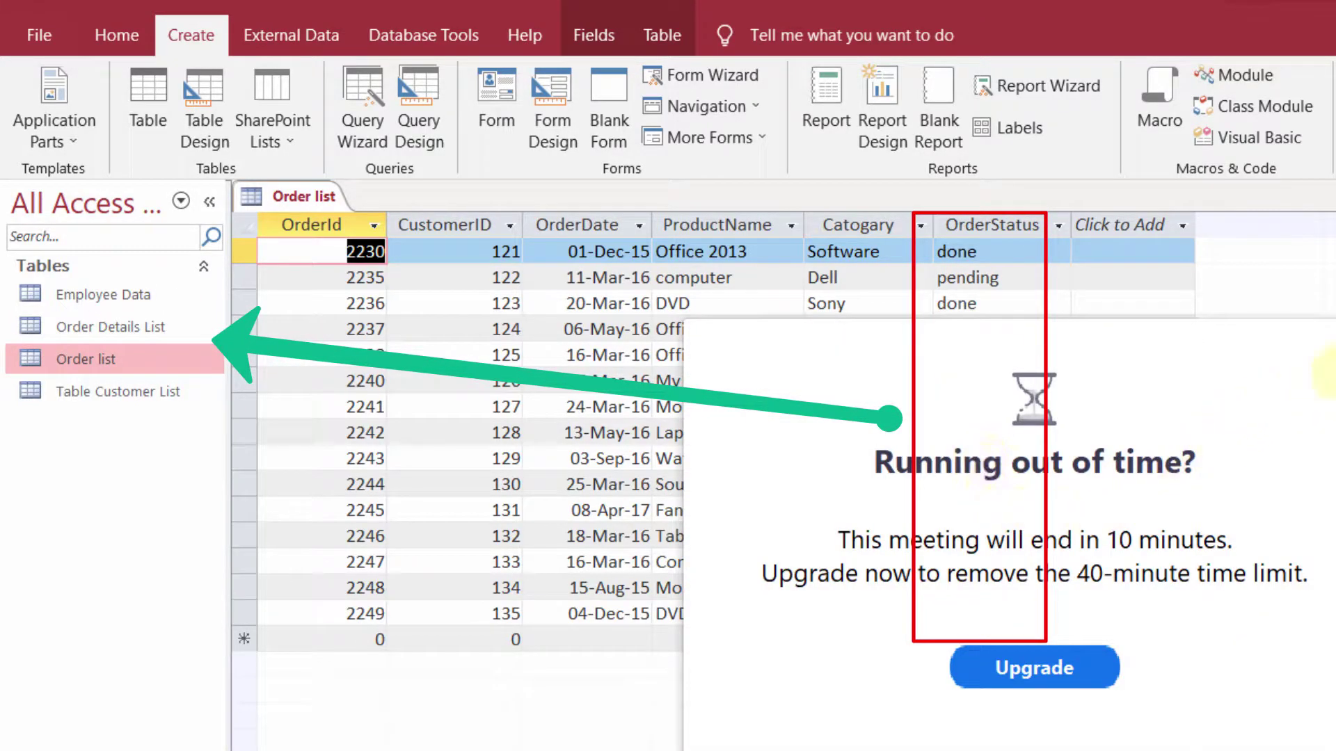
{"action": "left_click", "coordinate": [1333, 344]}
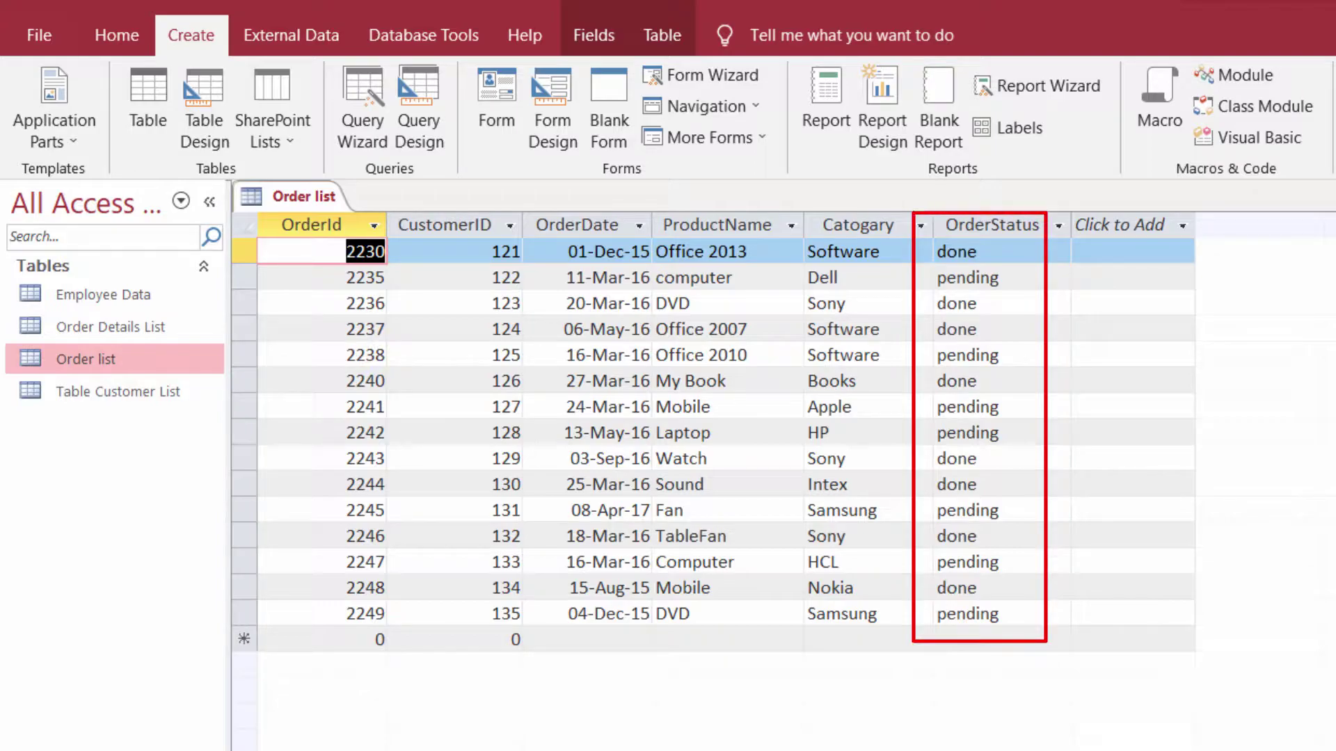
{"action": "key", "text": "ctrl+w"}
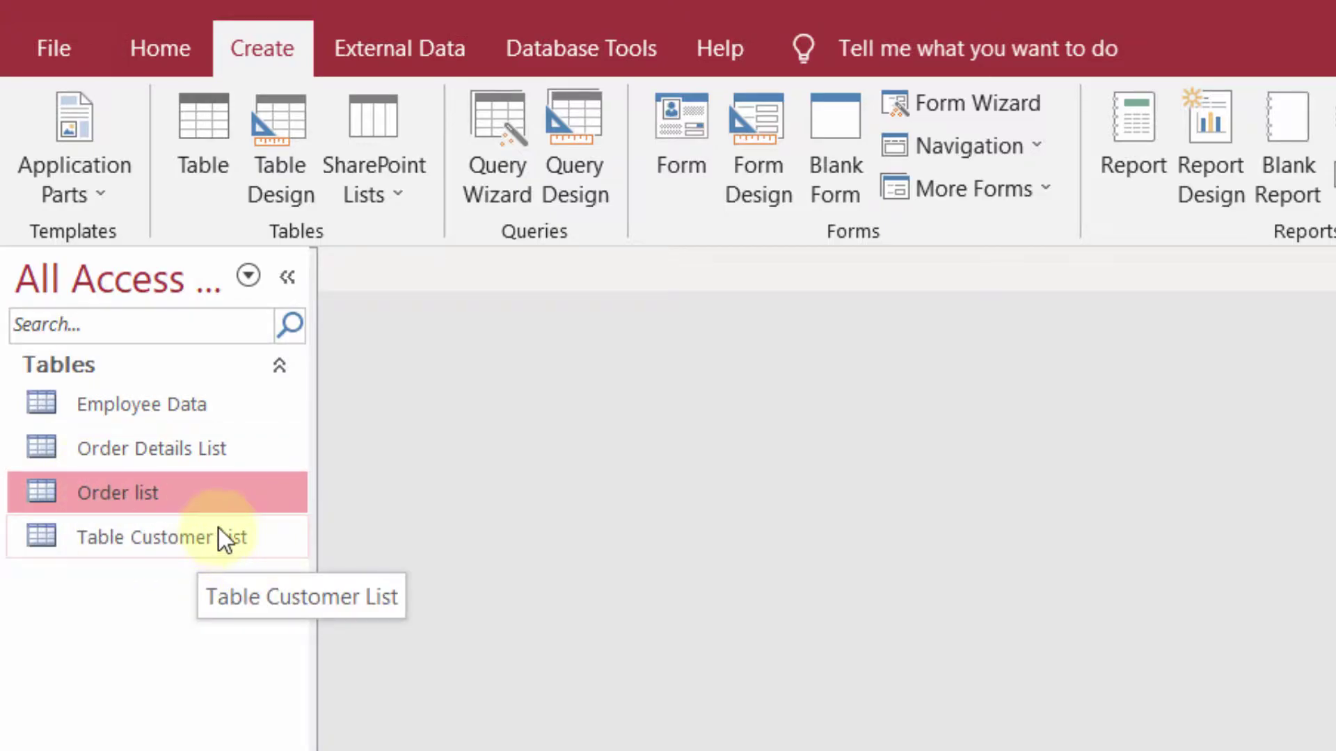
Create a table in Design View with a Short Text field named SDSA and make that field the primary key
{"action": "left_click", "coordinate": [274, 141]}
{"action": "left_click", "coordinate": [455, 338]}
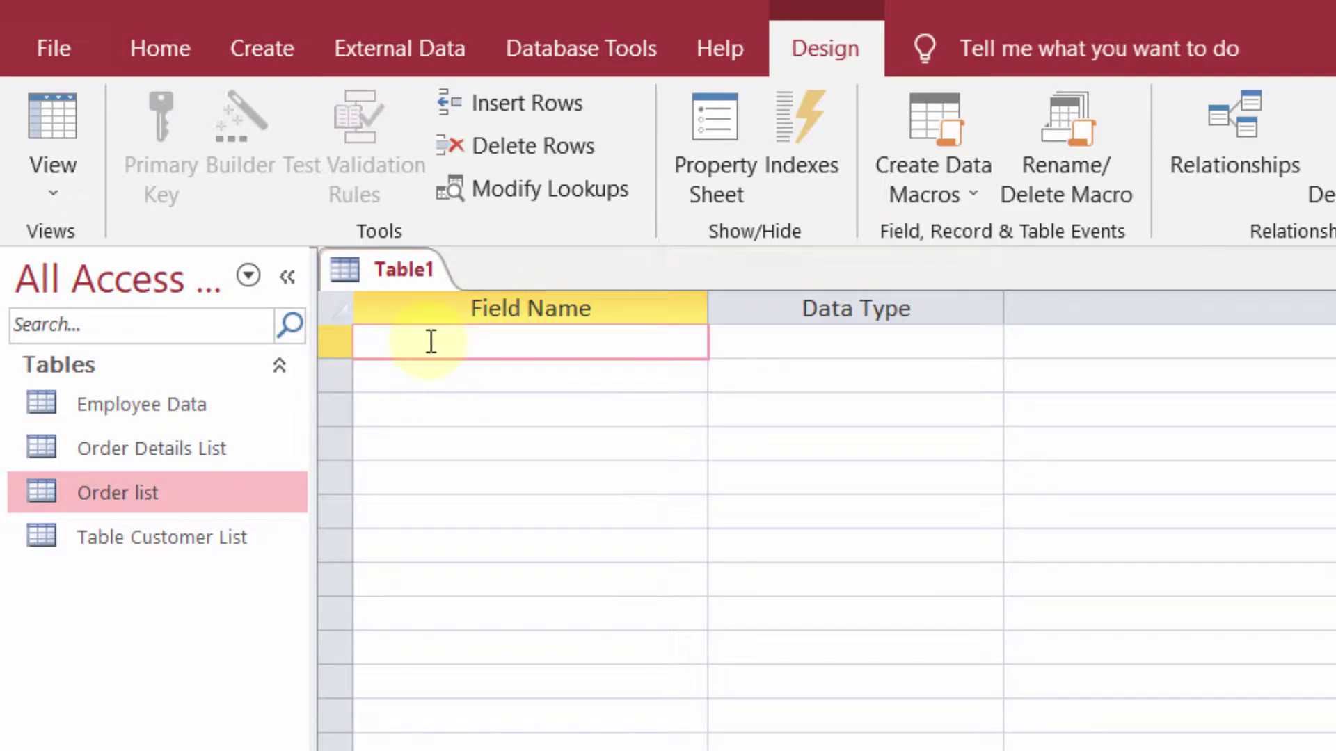
{"action": "type", "text": "SDSA"}
{"action": "left_click_drag", "start_coordinate": [450, 356], "coordinate": [322, 343]}
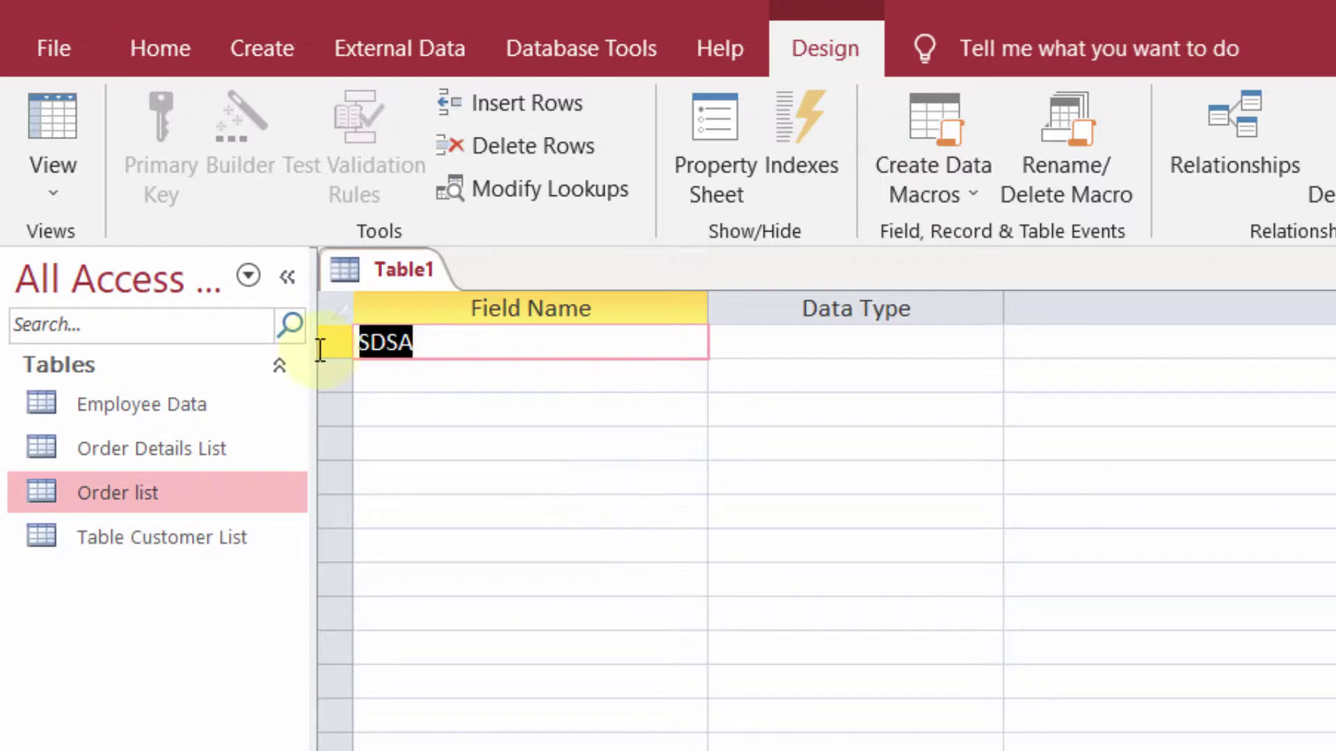
{"action": "left_click", "coordinate": [815, 342]}
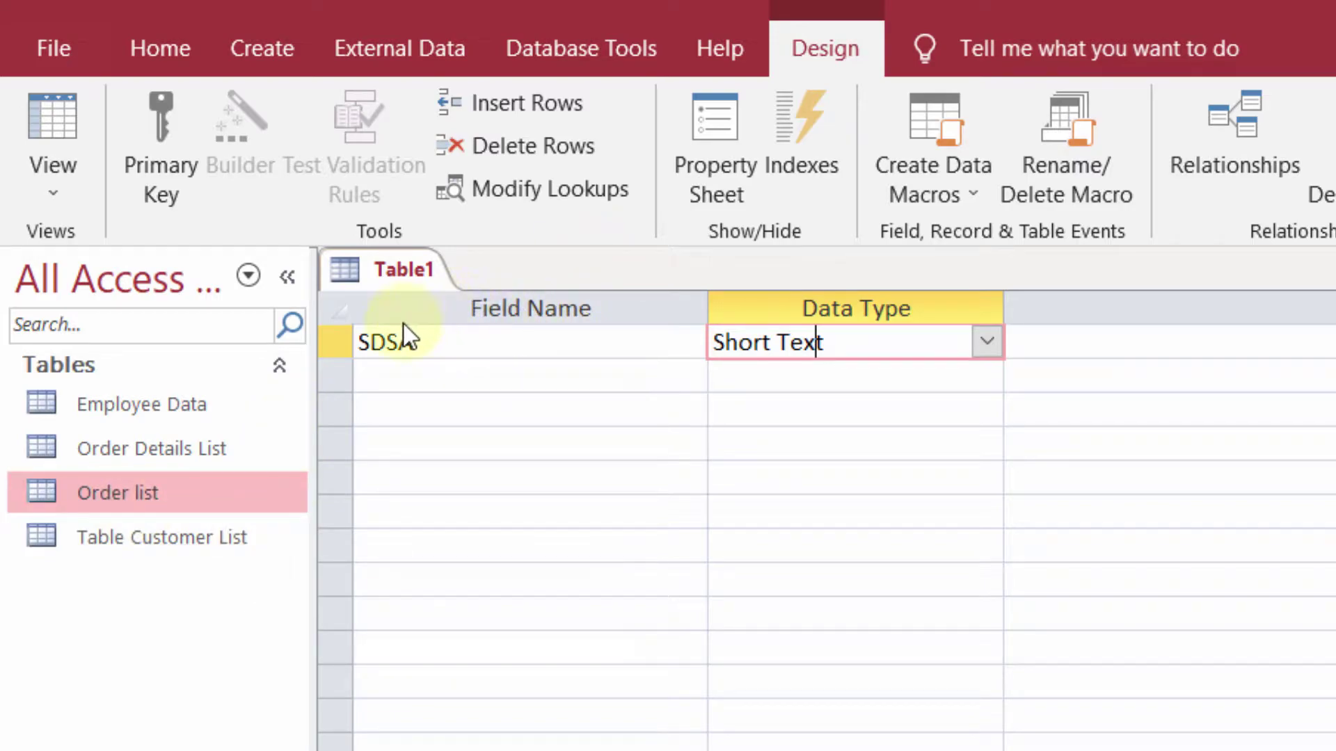
{"action": "left_click", "coordinate": [373, 341]}
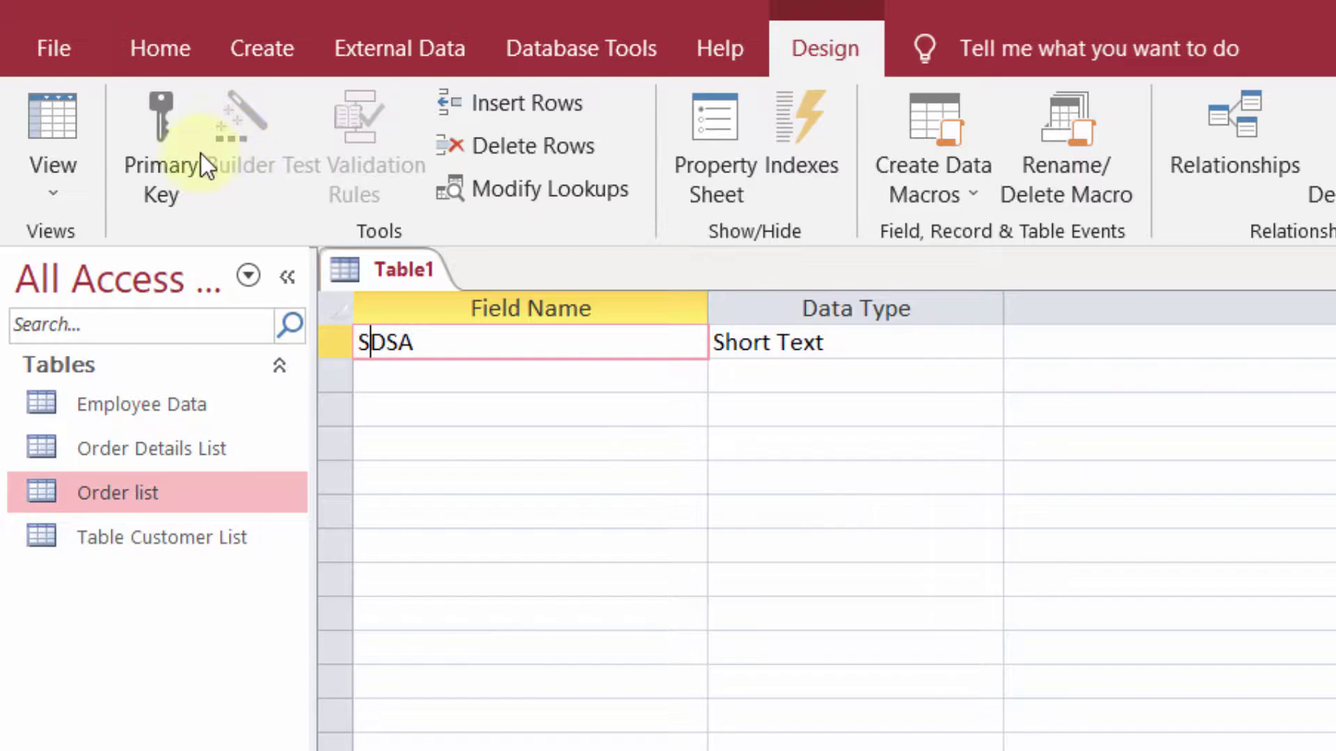
{"action": "left_click", "coordinate": [155, 150]}
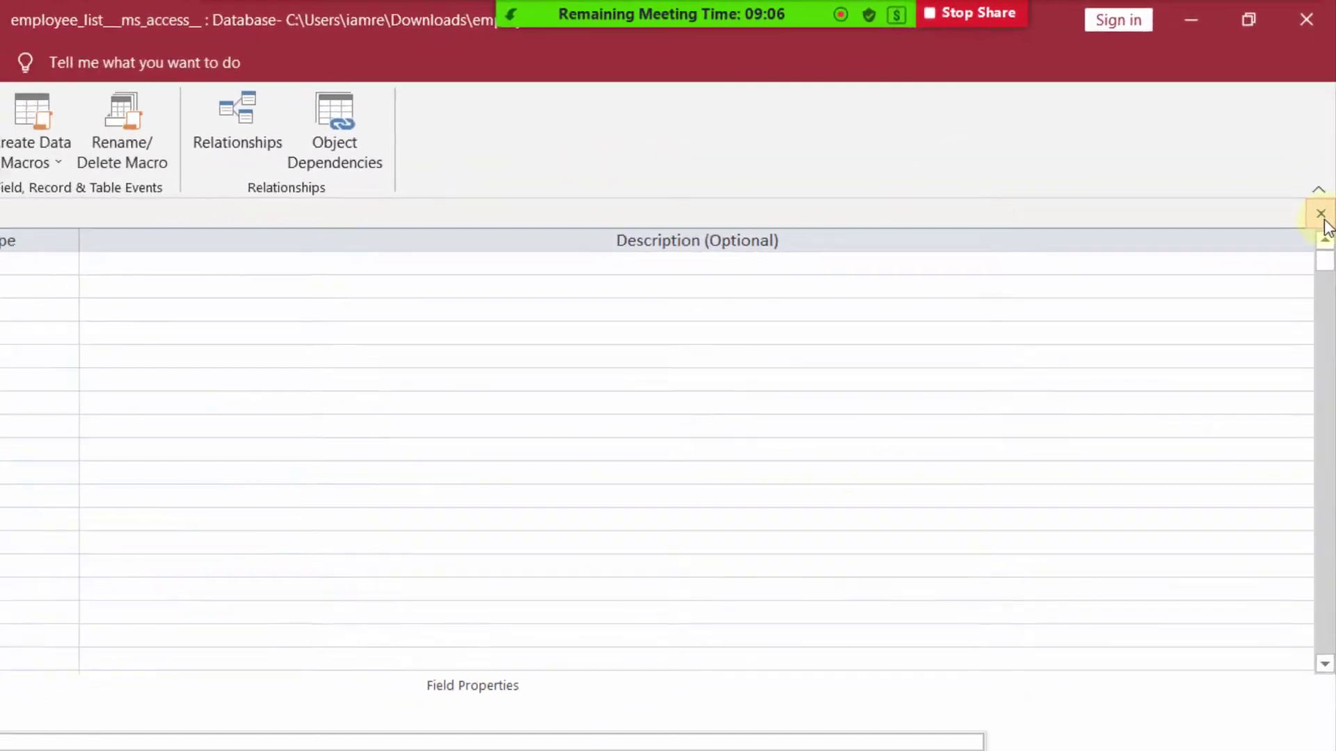
Close the new table's design and save it as "Done record"
{"action": "left_click", "coordinate": [1324, 184]}
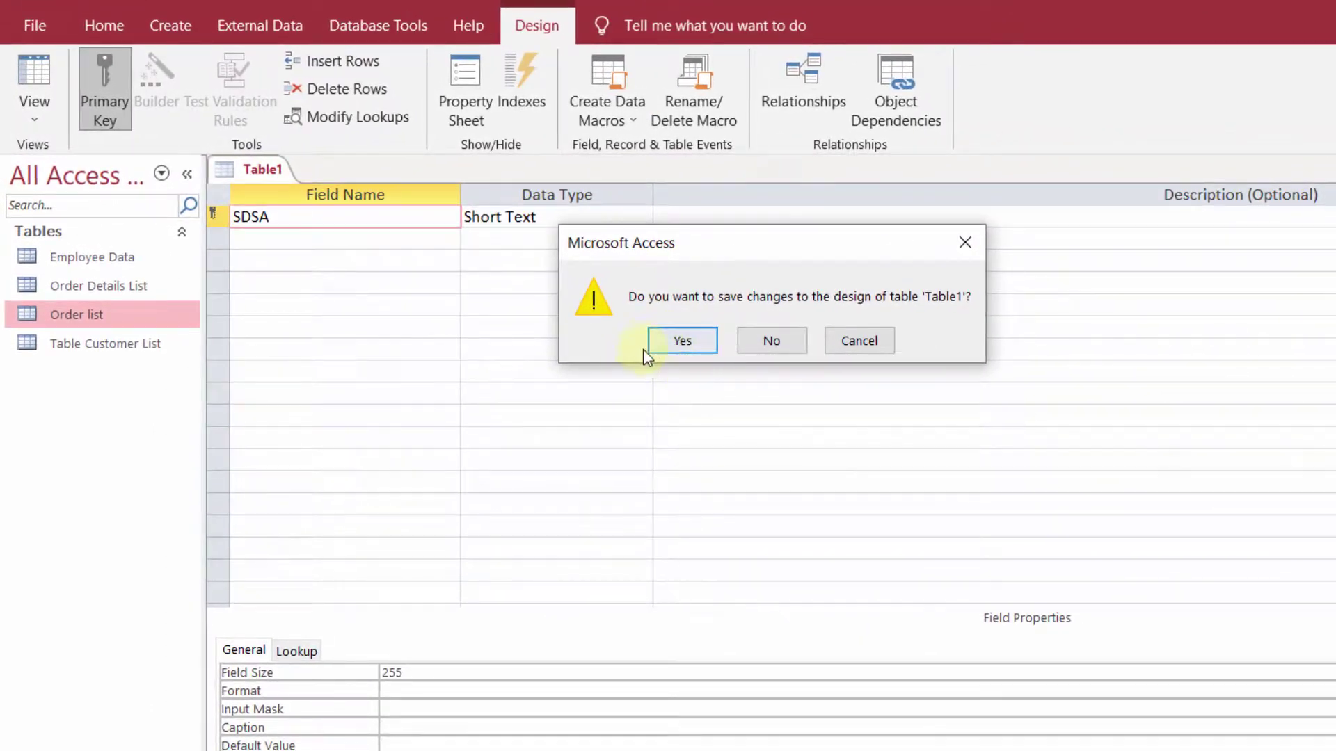
{"action": "left_click", "coordinate": [668, 342]}
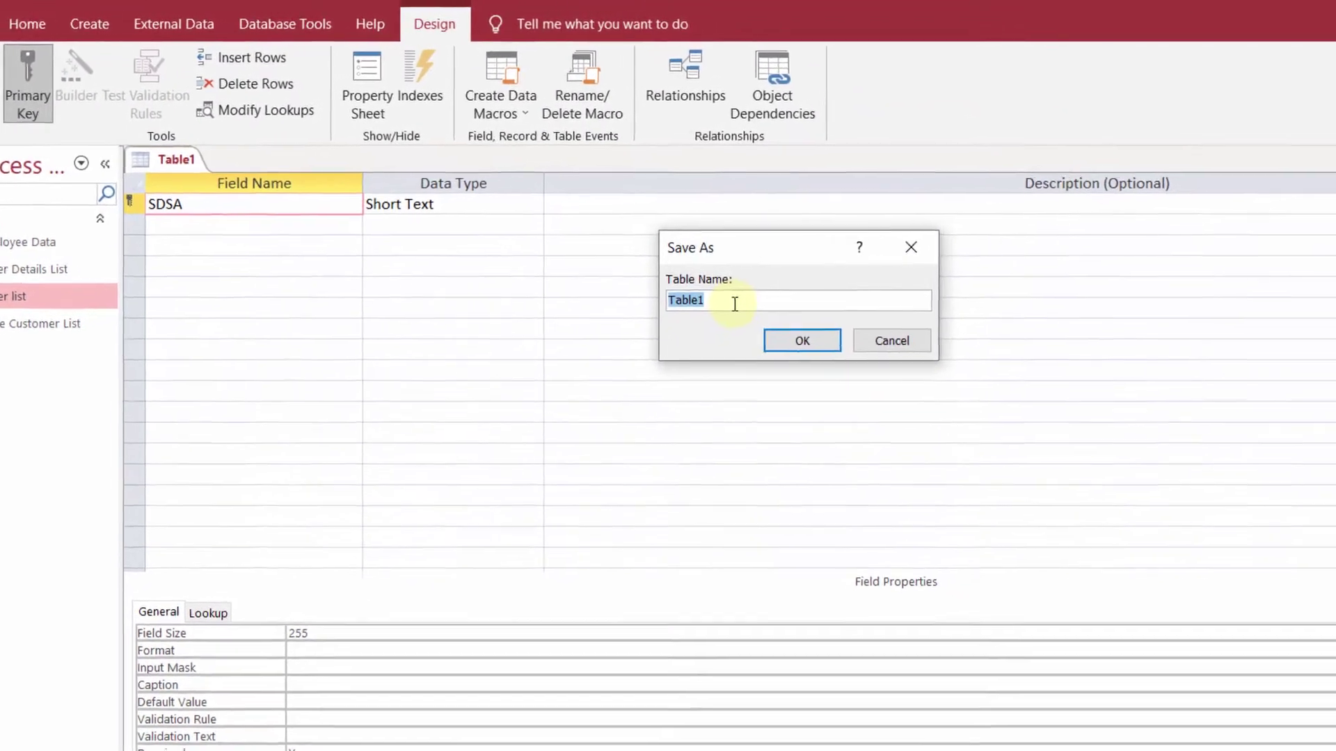
{"action": "key", "text": "BackSpace"}
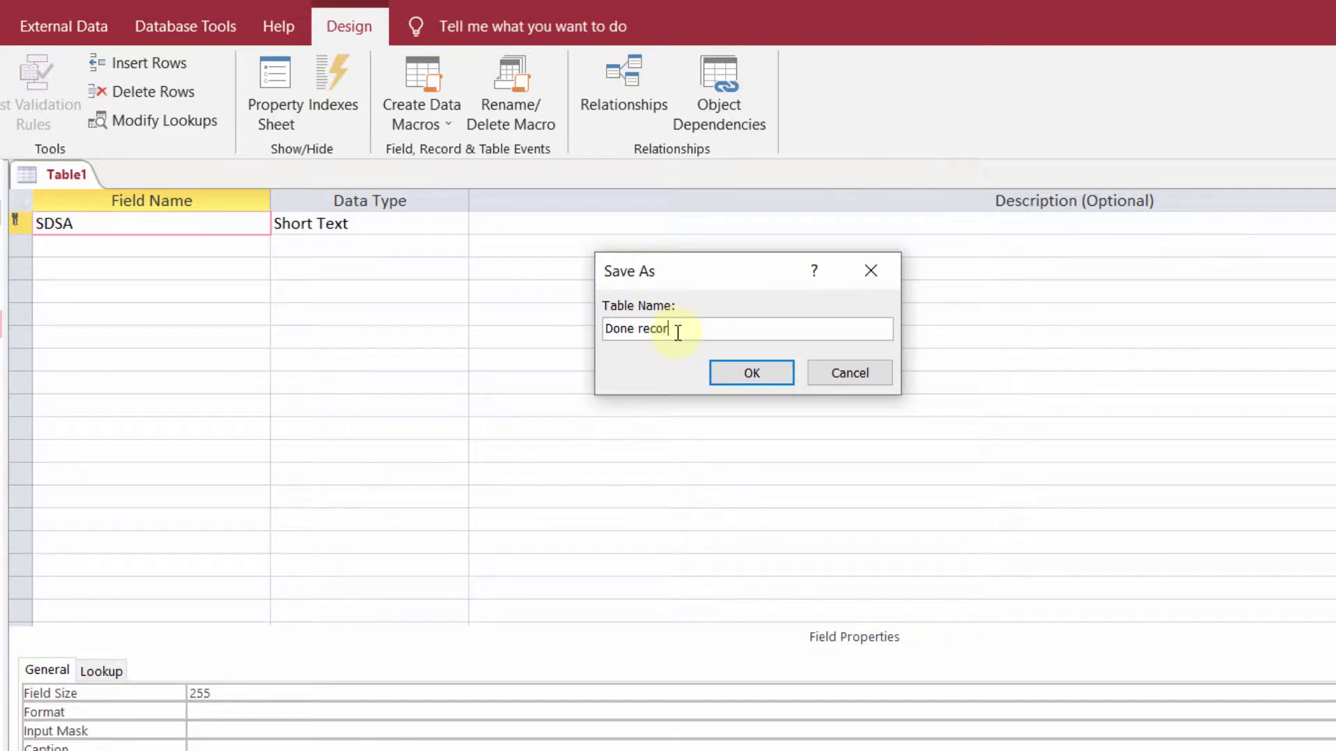
{"action": "left_click", "coordinate": [740, 370]}
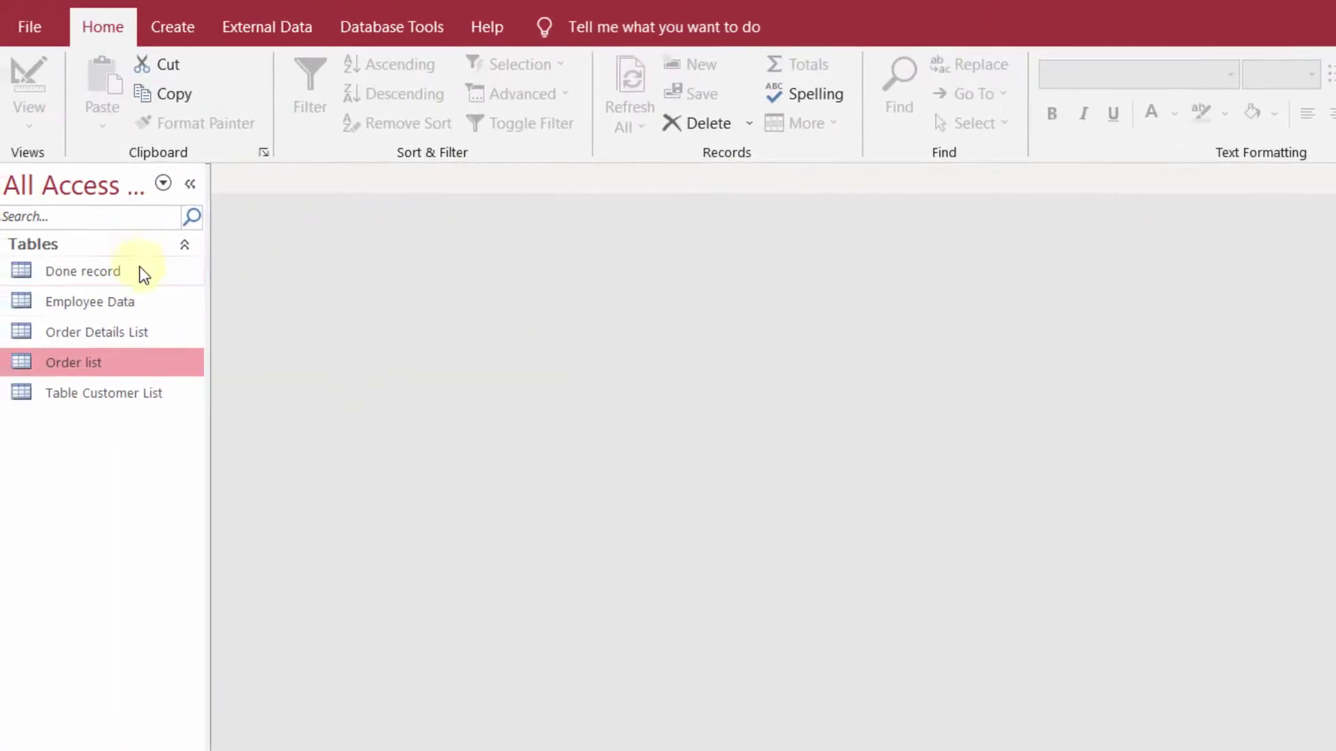
Open the Done record table to check its datasheet, and close it
{"action": "left_click", "coordinate": [87, 275]}
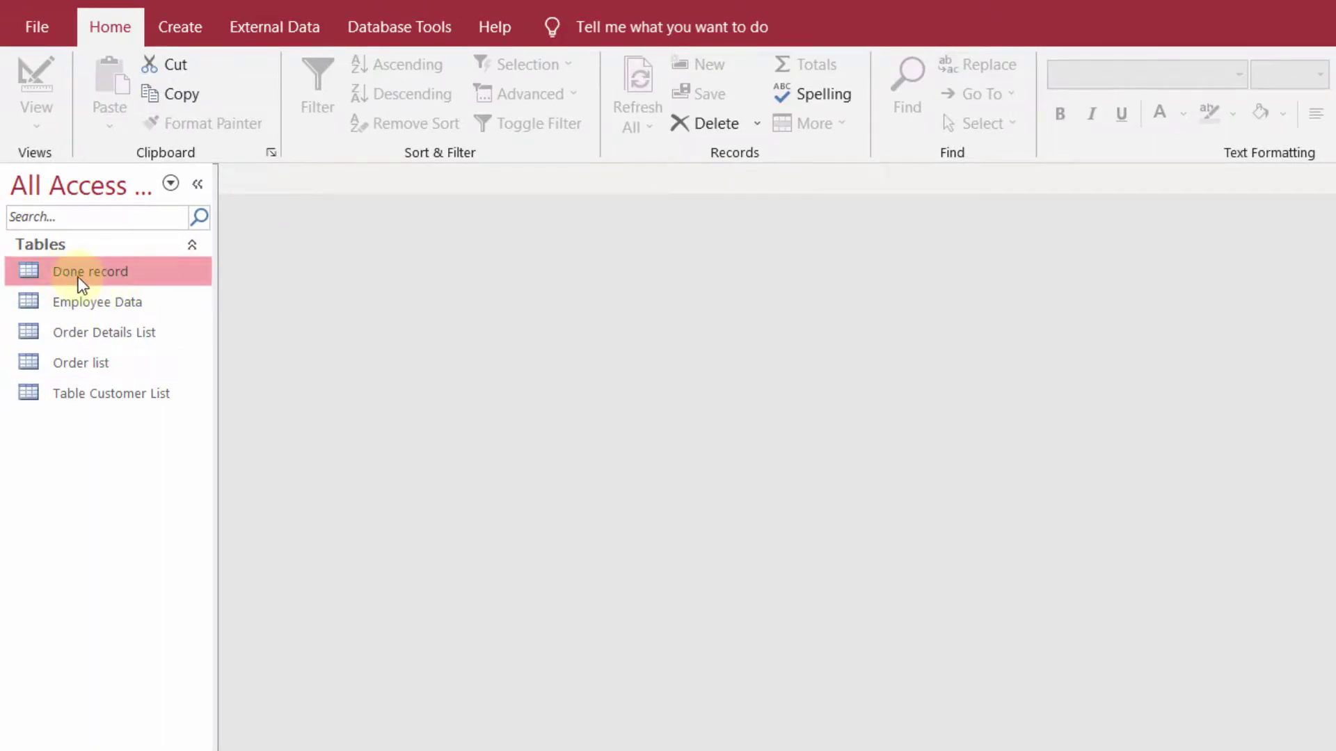
{"action": "right_click", "coordinate": [111, 277]}
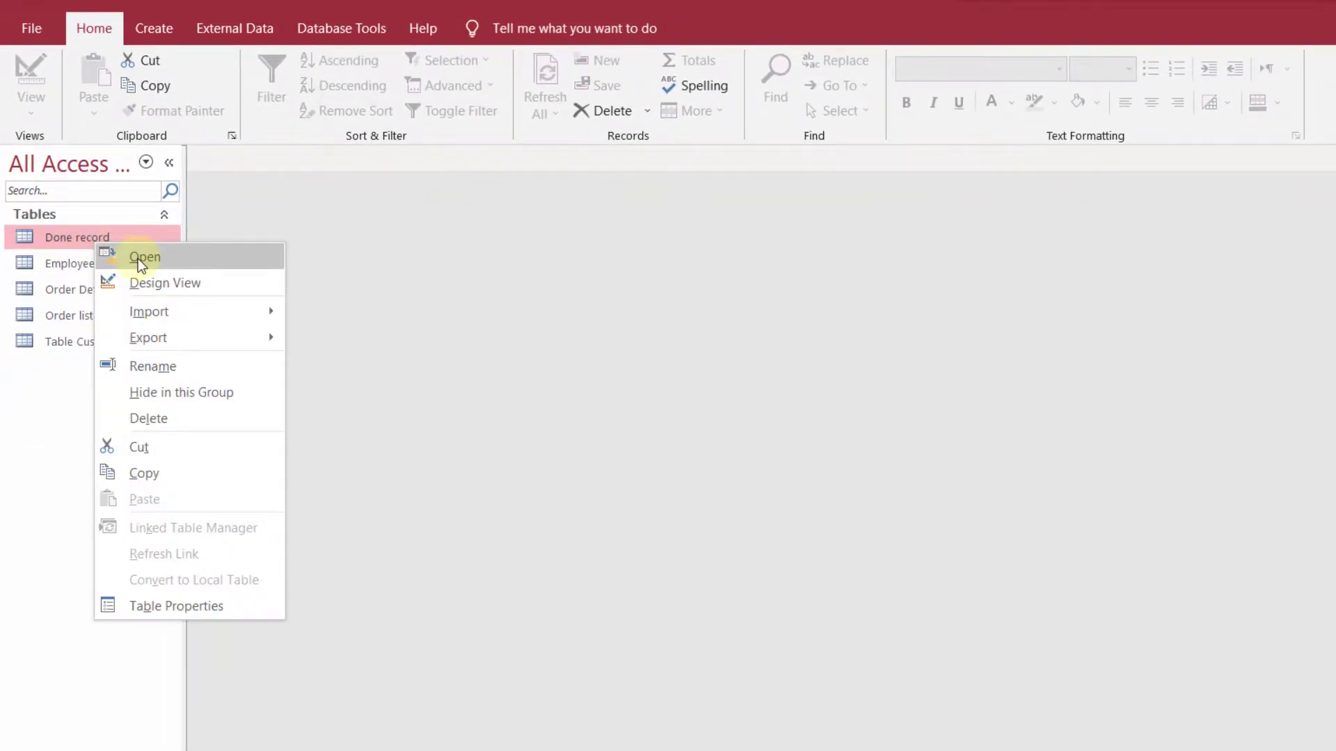
{"action": "left_click", "coordinate": [182, 261]}
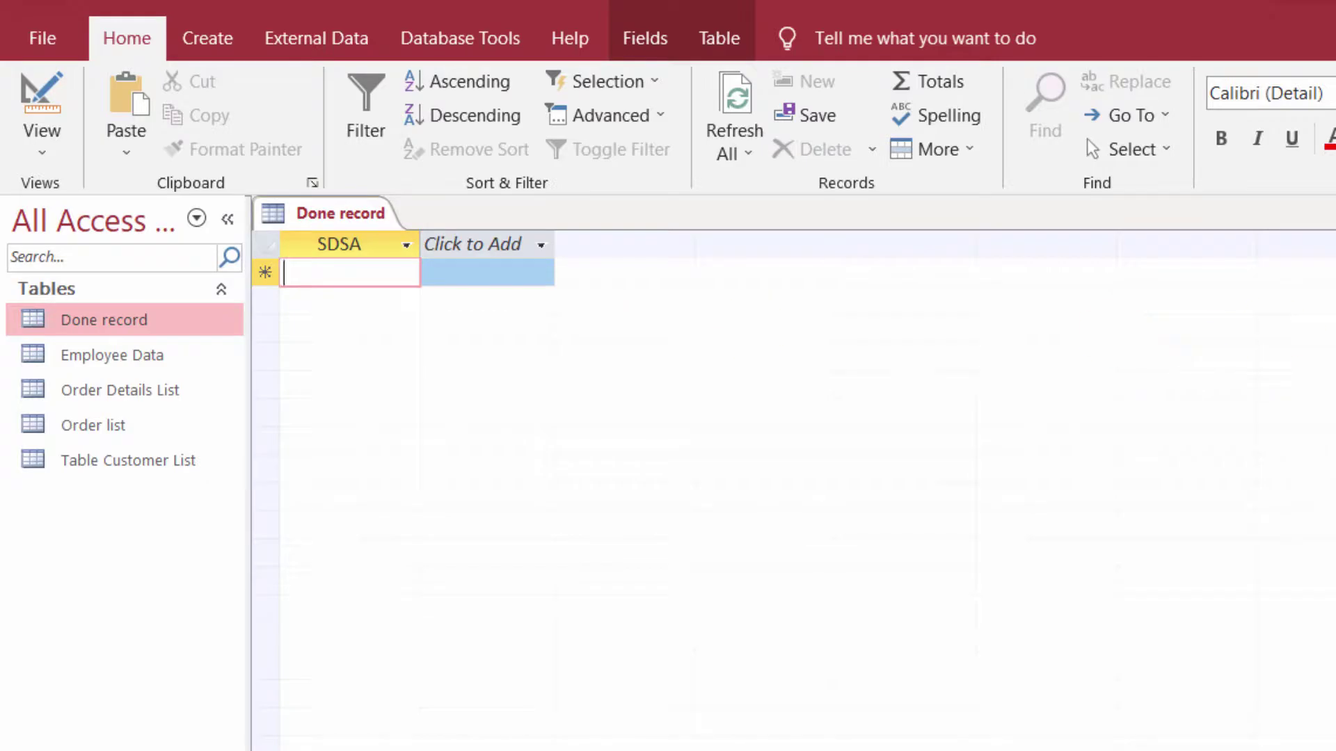
{"action": "key", "text": "ctrl+w"}
Open the Order list table to review its order statuses, and close it
{"action": "left_click", "coordinate": [97, 427]}
{"action": "right_click", "coordinate": [98, 427]}
{"action": "left_click", "coordinate": [139, 441]}
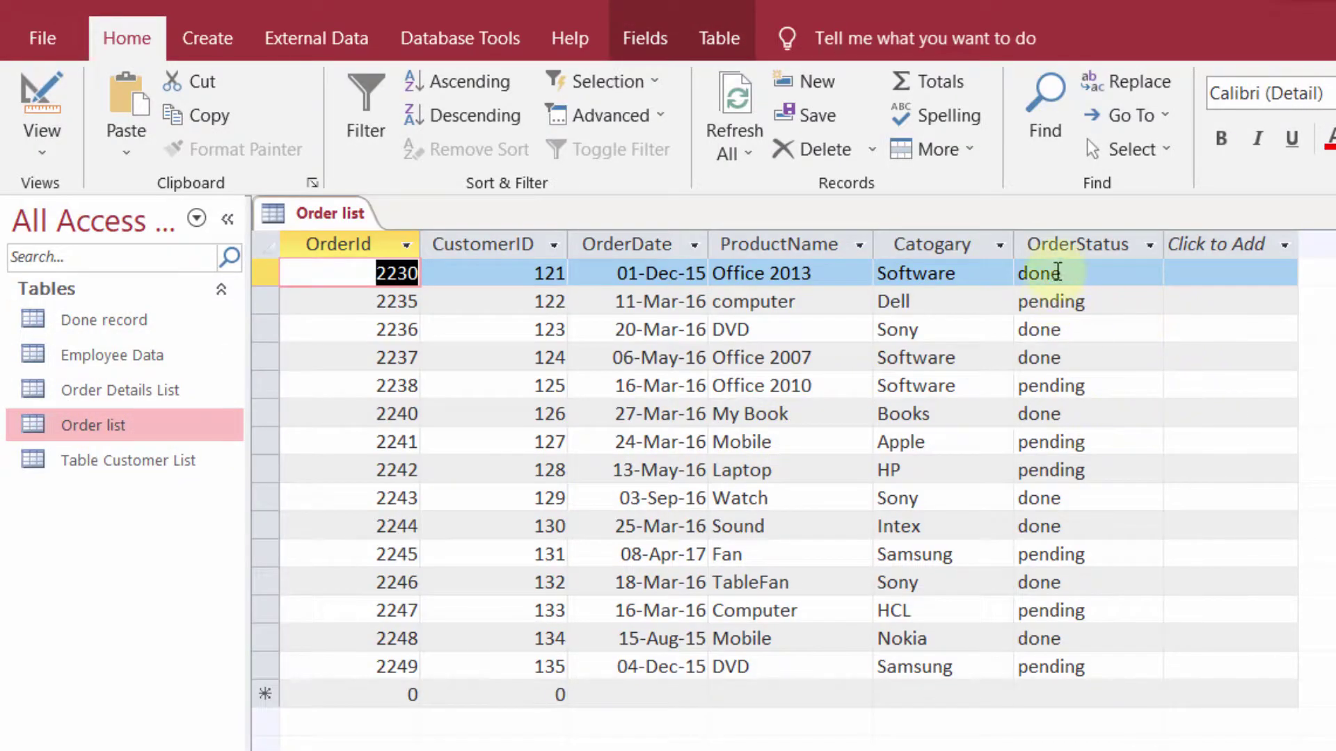
{"action": "left_click", "coordinate": [119, 322]}
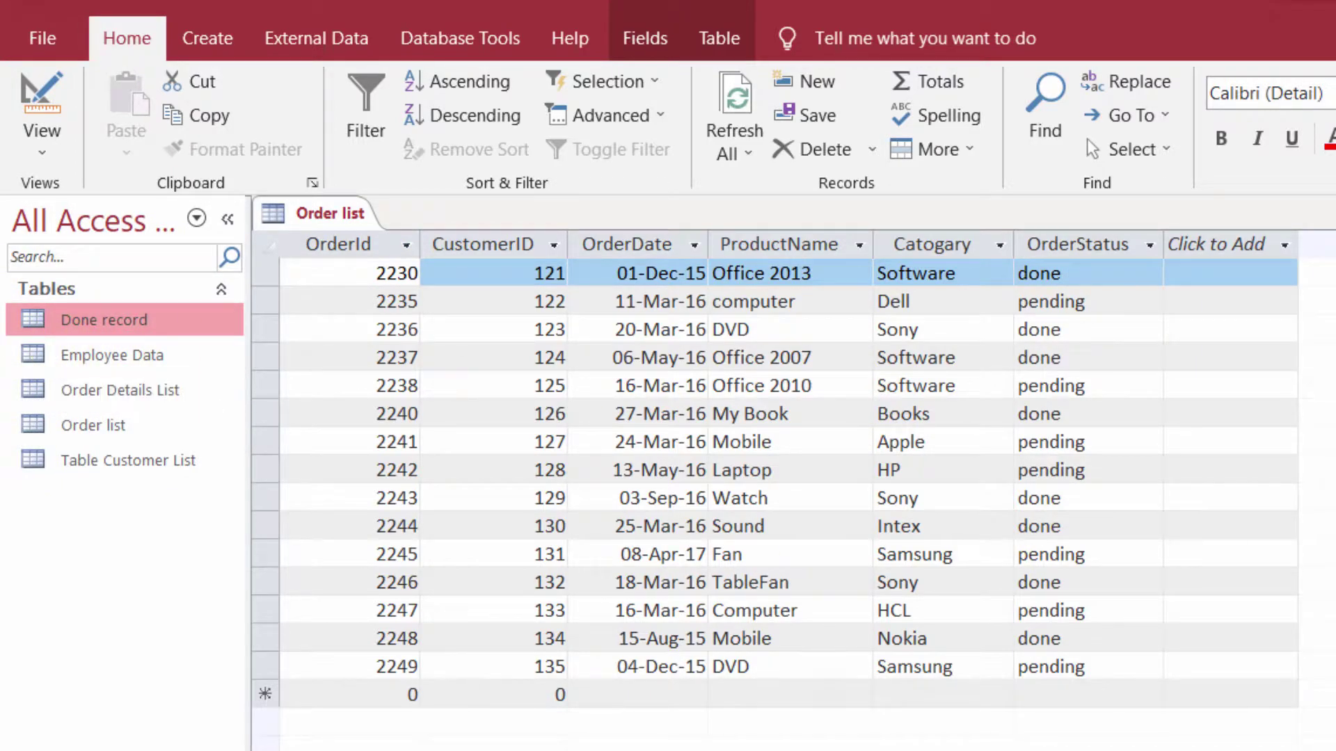
{"action": "key", "text": "ctrl+w"}
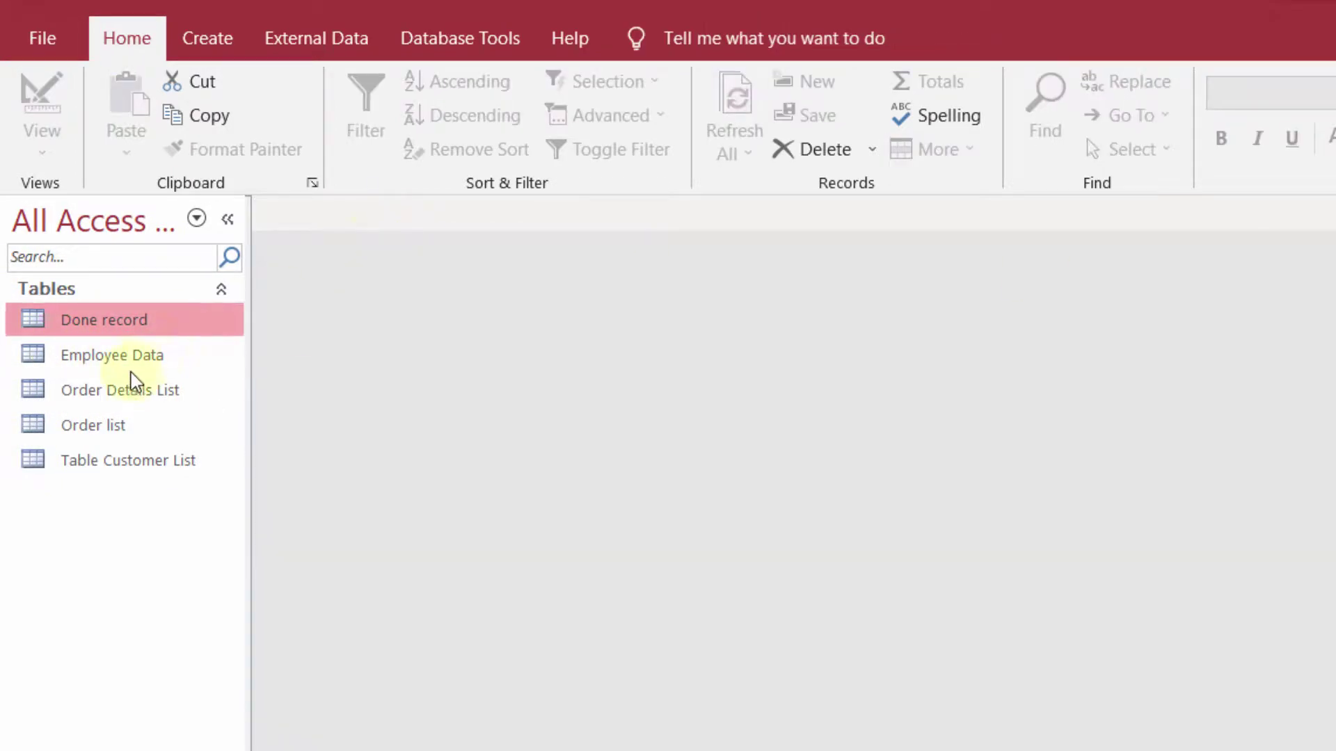
Create a new query in Design View and add the Order list table to it
{"action": "left_click", "coordinate": [212, 43]}
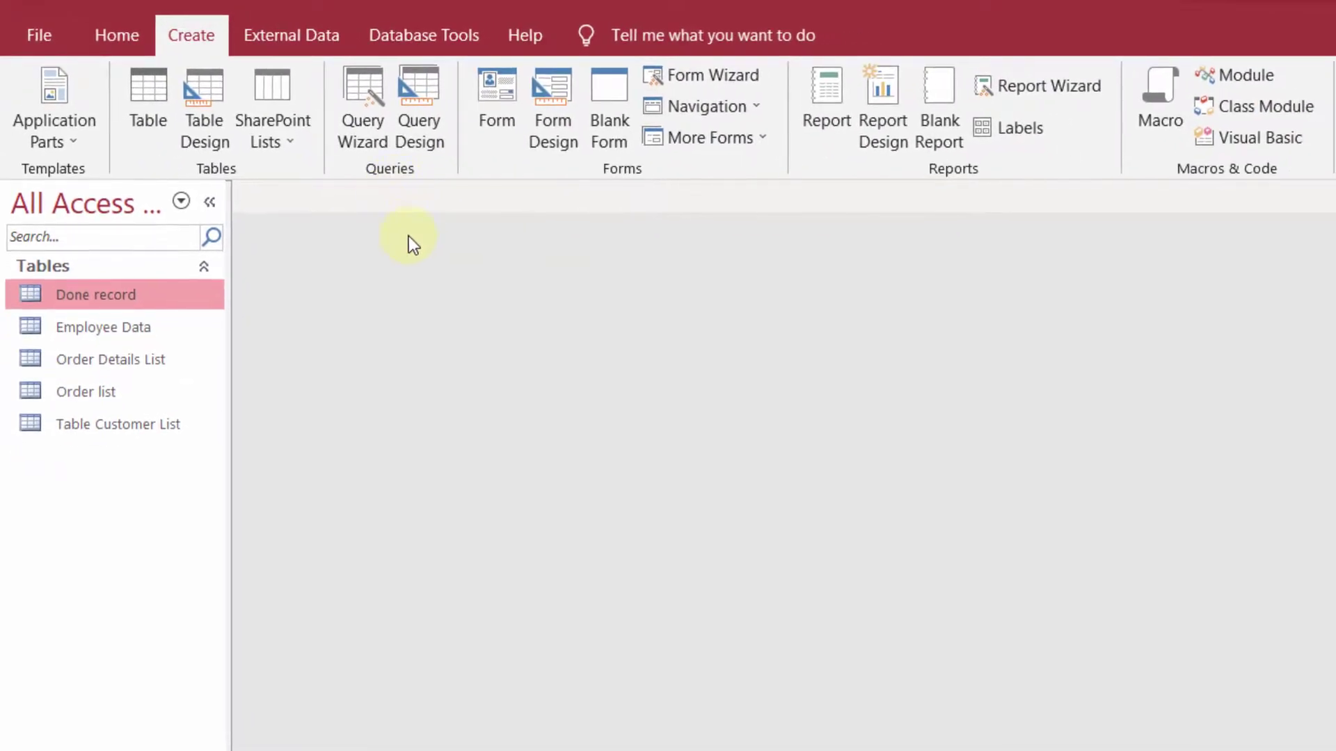
{"action": "left_click", "coordinate": [433, 155]}
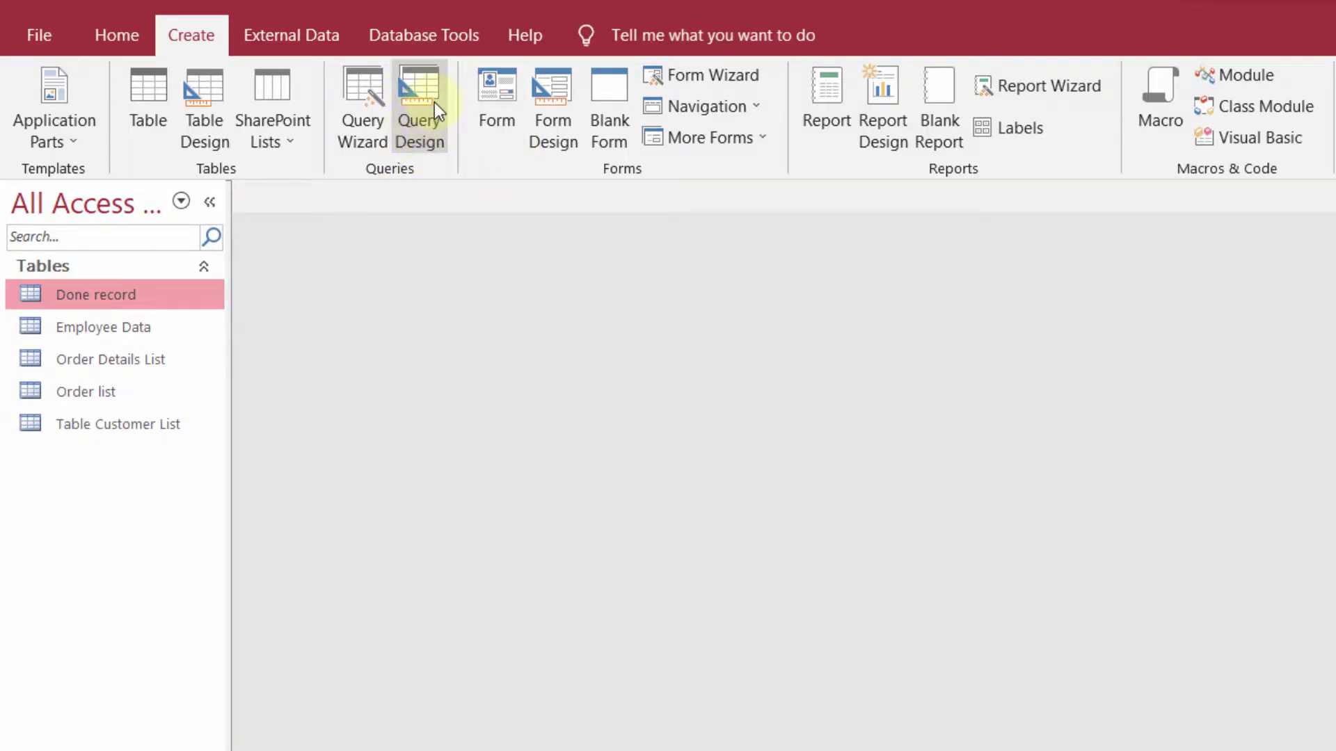
{"action": "left_click", "coordinate": [432, 96]}
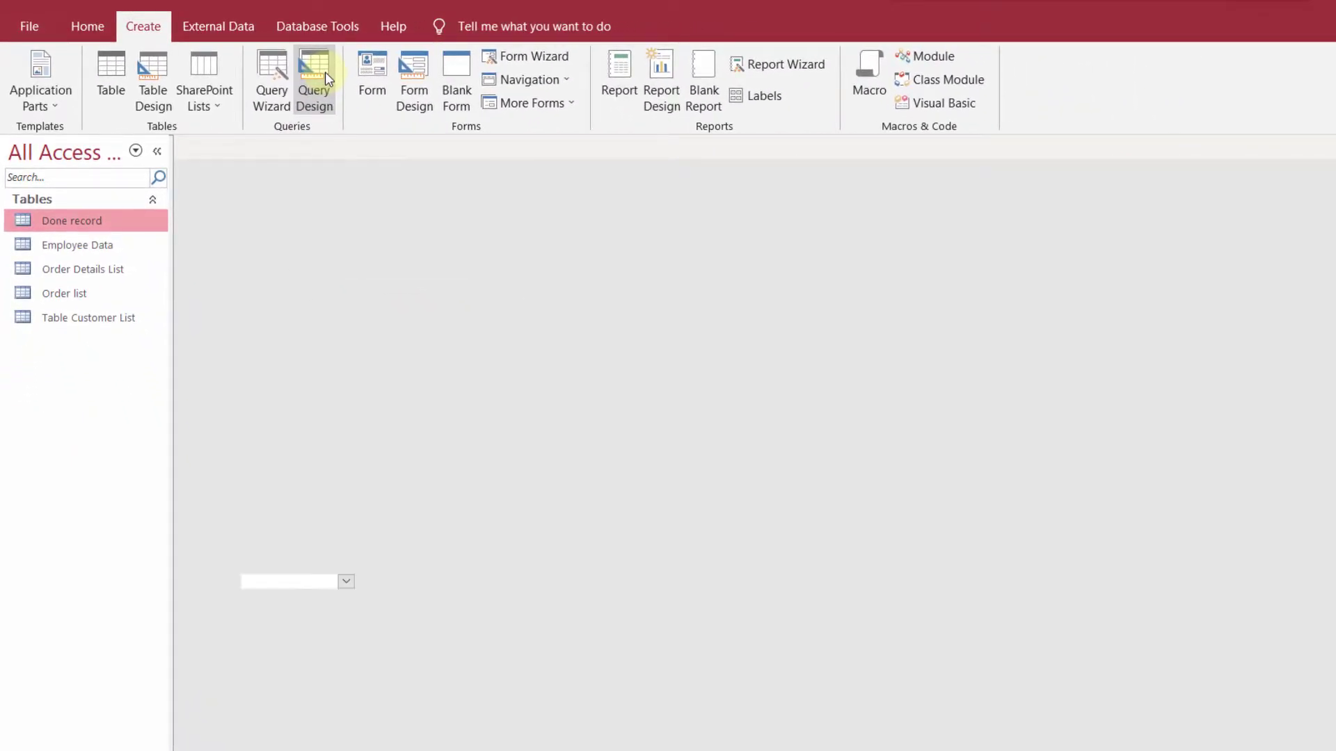
{"action": "left_click_drag", "start_coordinate": [746, 321], "coordinate": [565, 177]}
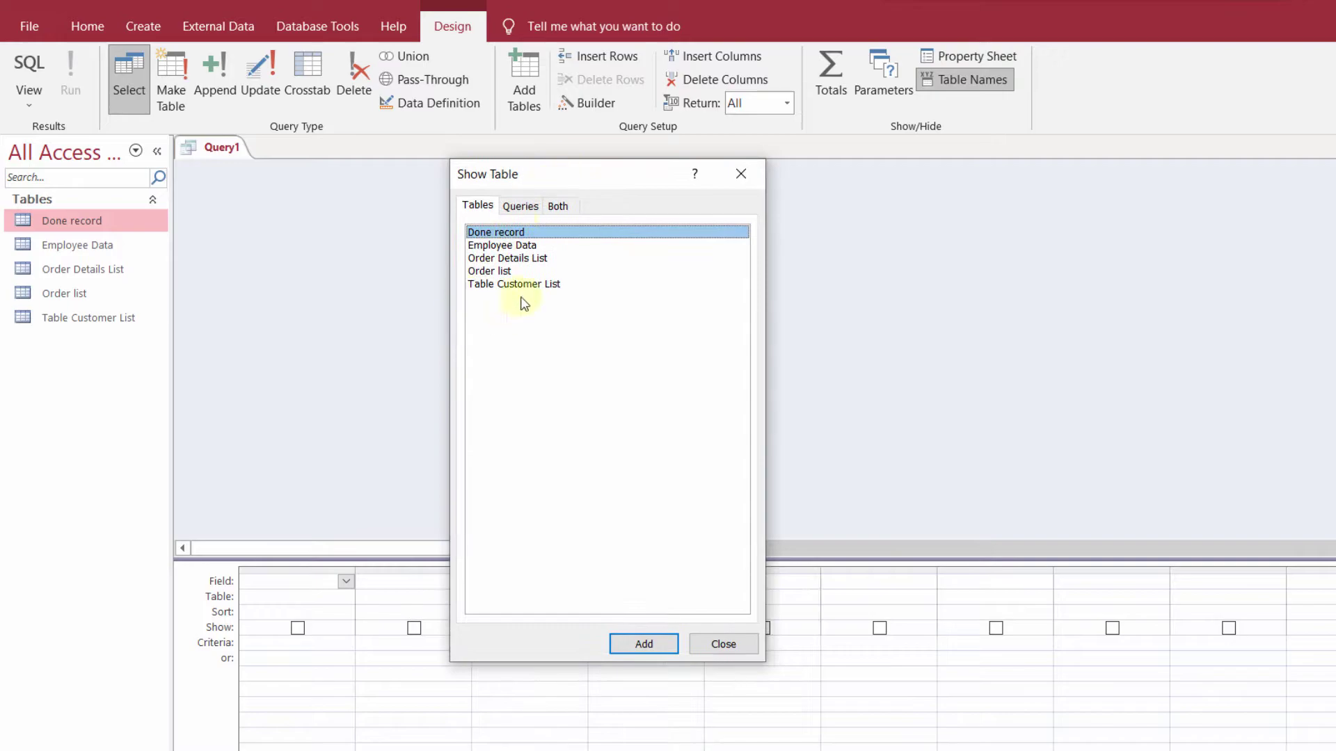
{"action": "left_click", "coordinate": [504, 272]}
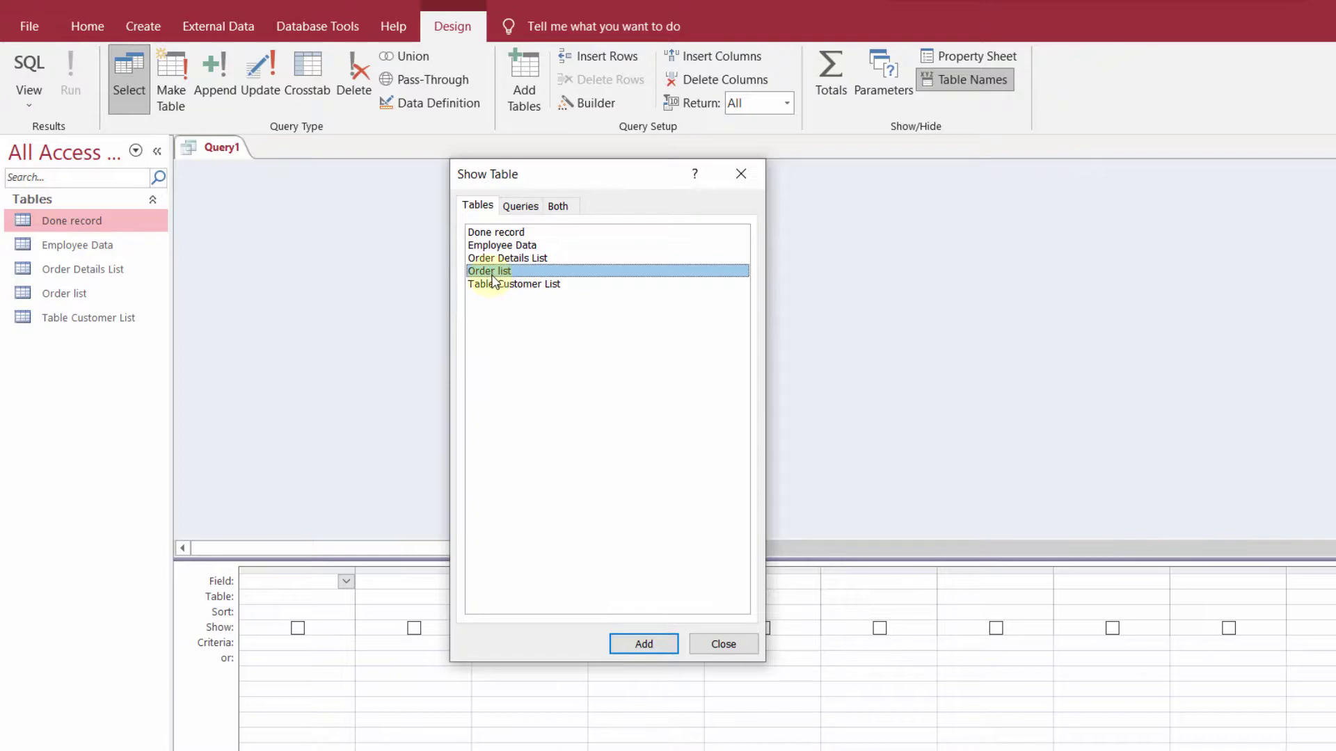
{"action": "left_click", "coordinate": [652, 647]}
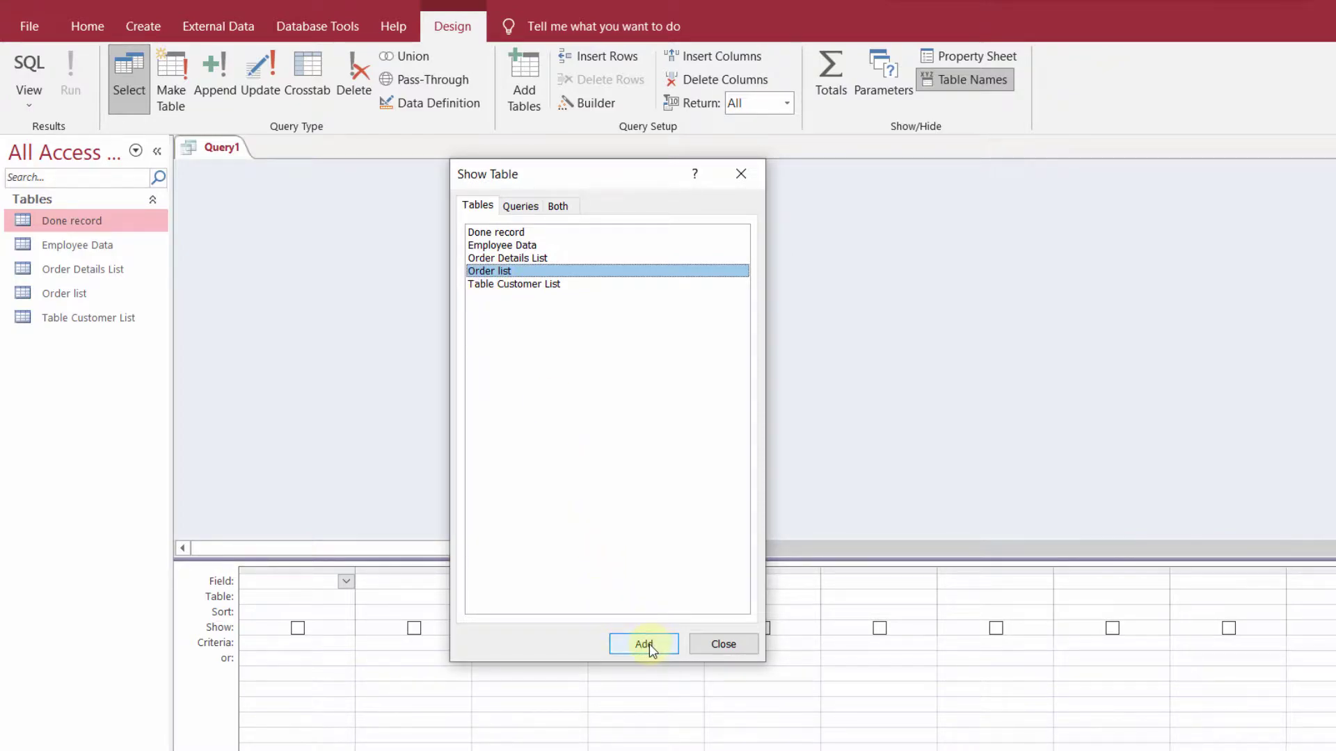
{"action": "left_click", "coordinate": [719, 643]}
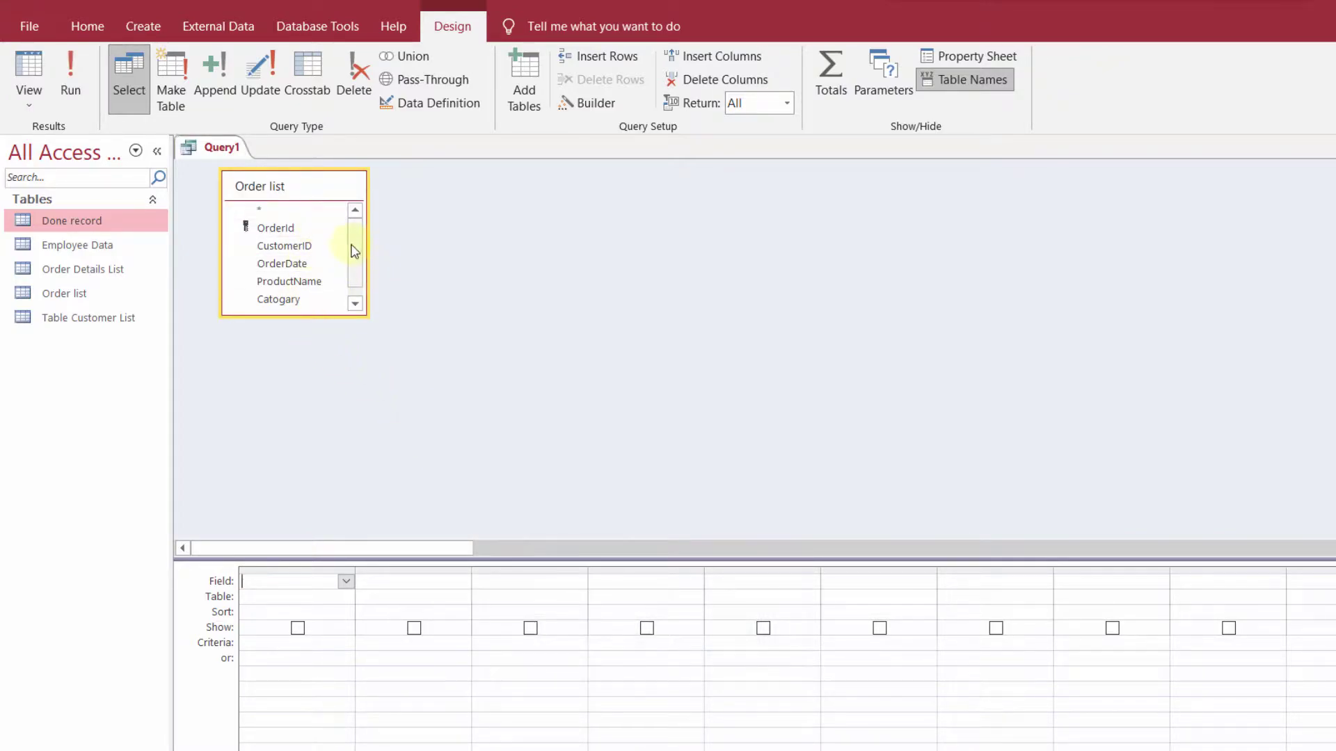
Add all Order list fields from OrderId through OrderStatus to the query design grid
{"action": "scroll", "coordinate": [356, 247], "scroll_direction": "down", "scroll_amount": 1}
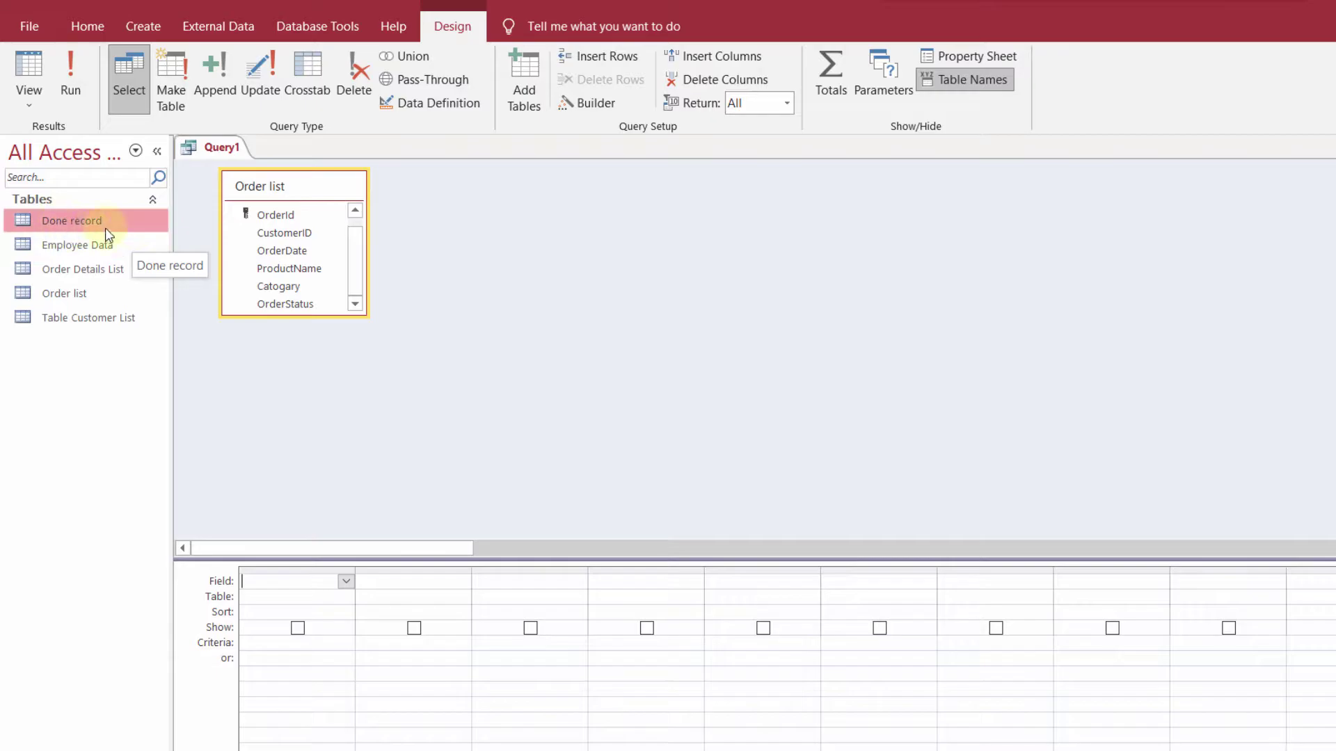
{"action": "left_click", "coordinate": [293, 217]}
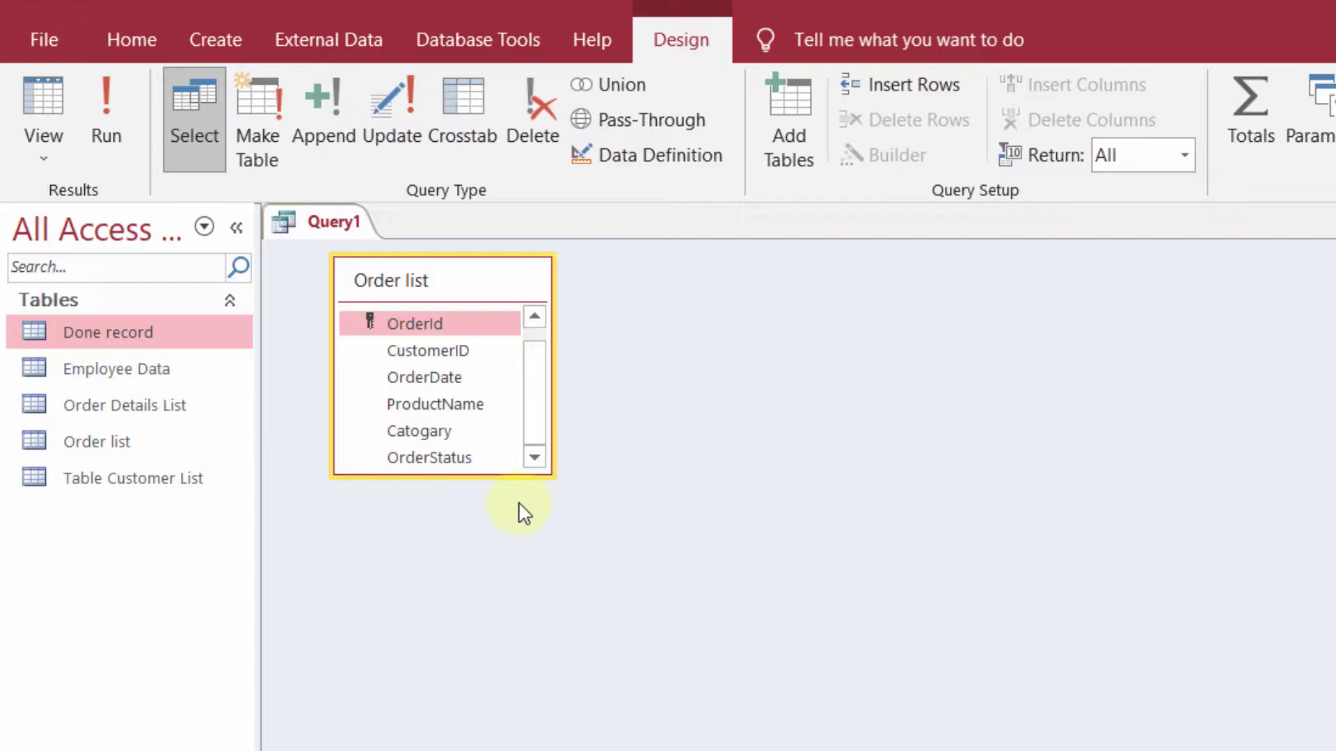
{"action": "left_click", "coordinate": [424, 462], "text": "shift"}
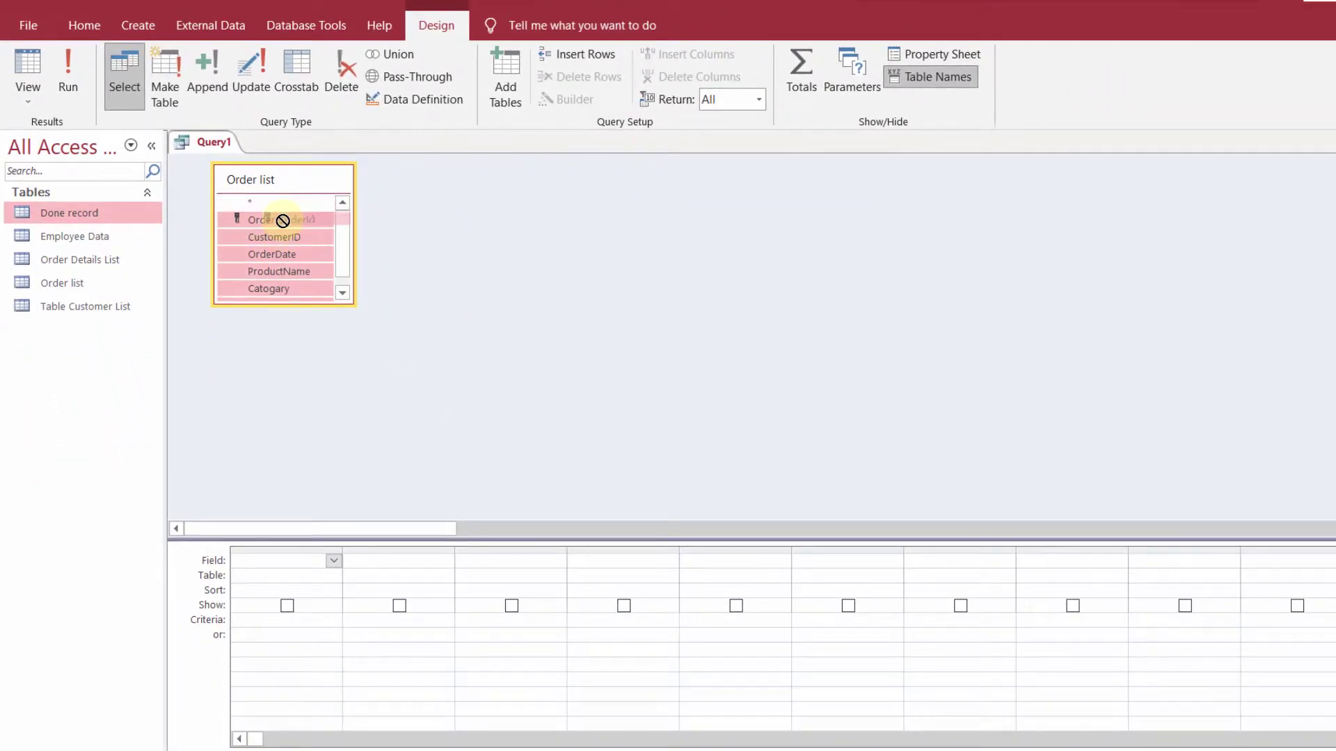
{"action": "left_click_drag", "start_coordinate": [283, 221], "coordinate": [257, 566]}
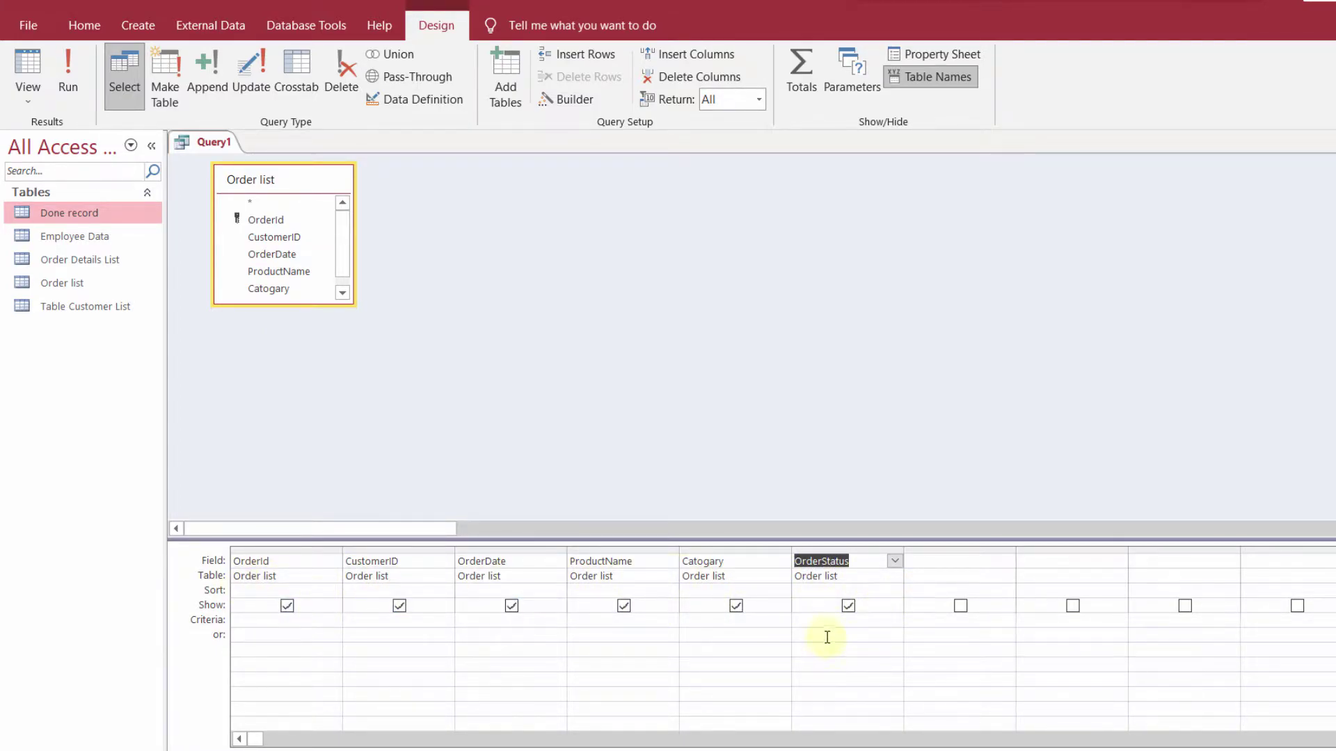
Open the Order list table alongside the query and examine the values in its OrderStatus column
{"action": "left_click", "coordinate": [826, 616]}
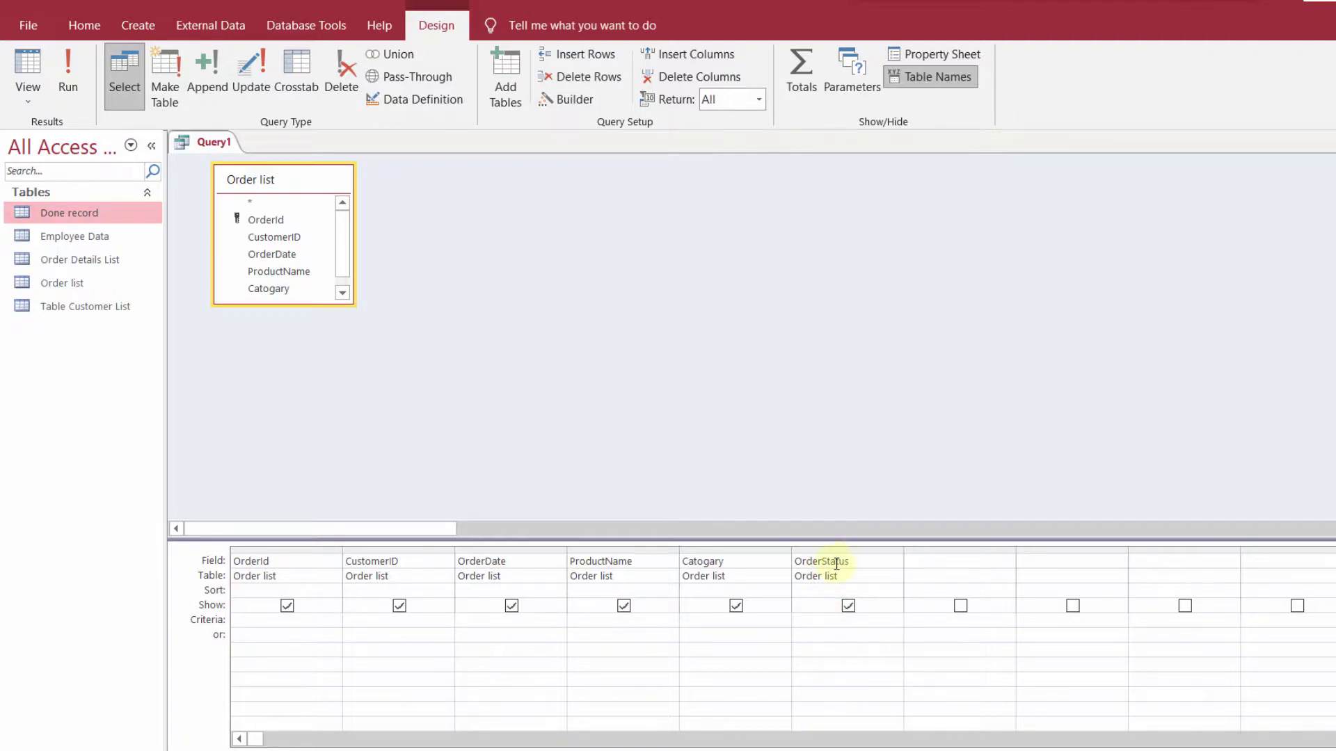
{"action": "right_click", "coordinate": [66, 289]}
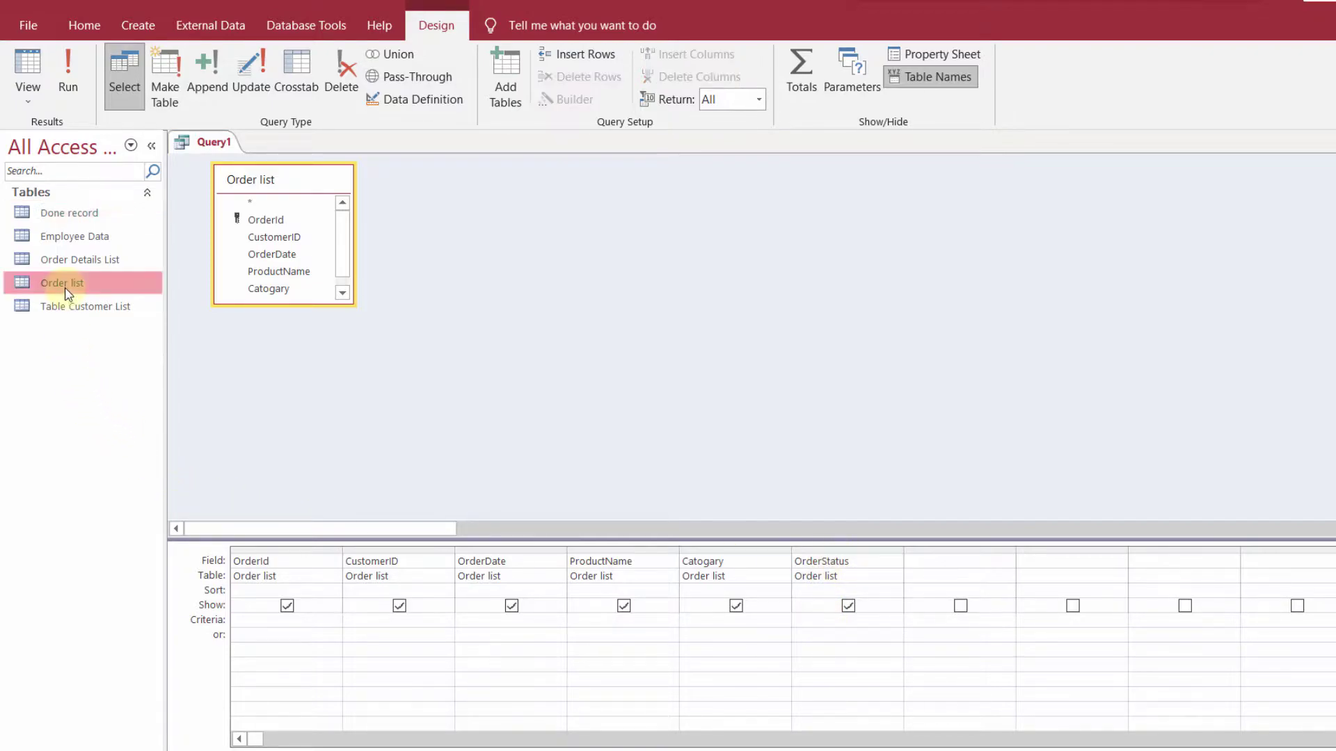
{"action": "left_click", "coordinate": [111, 302]}
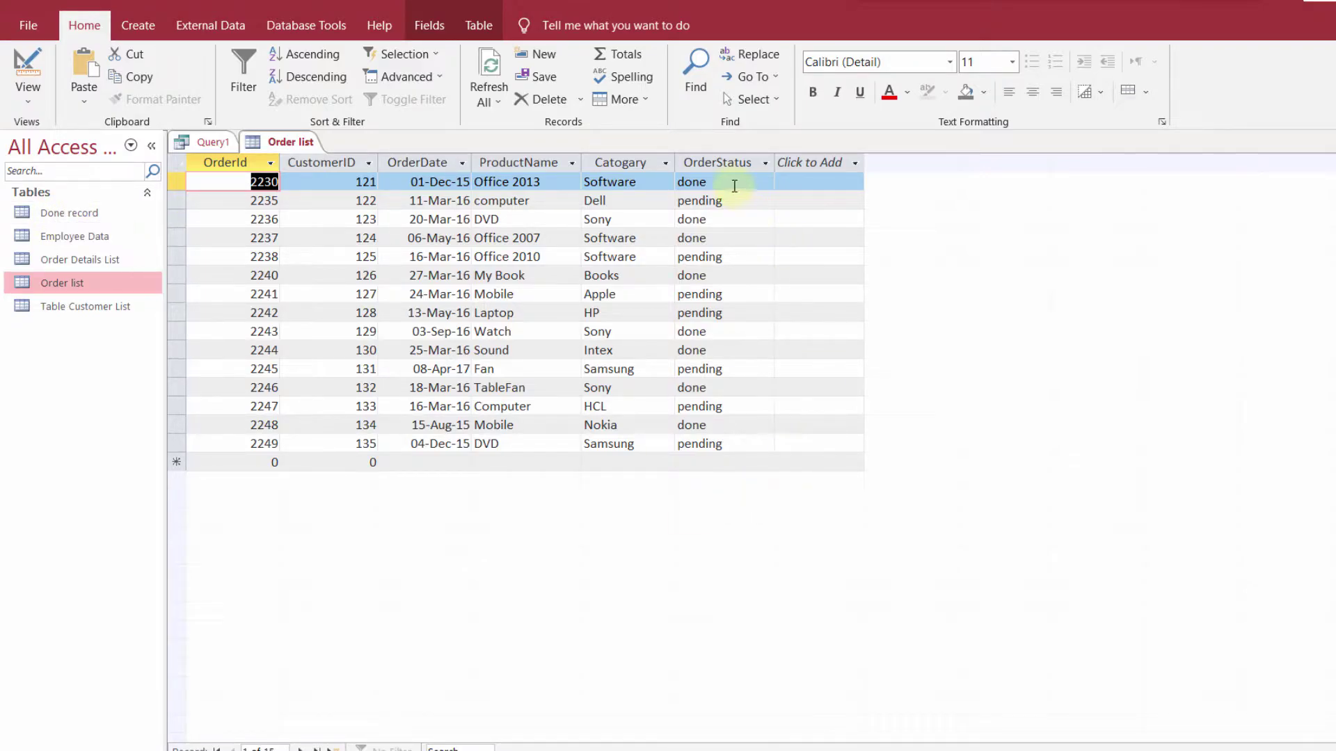
{"action": "left_click", "coordinate": [715, 164]}
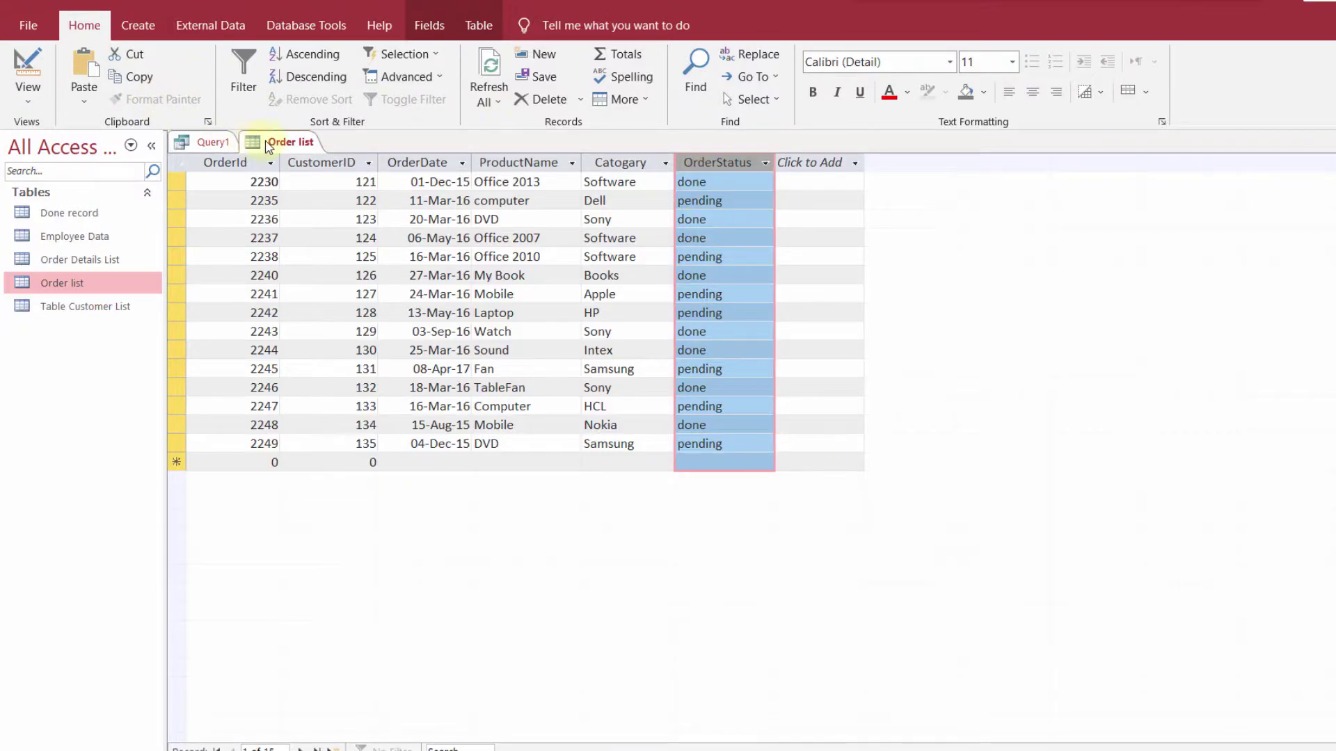
Close the Order list table and set the query's OrderStatus criterion to "done"
{"action": "left_click", "coordinate": [298, 142]}
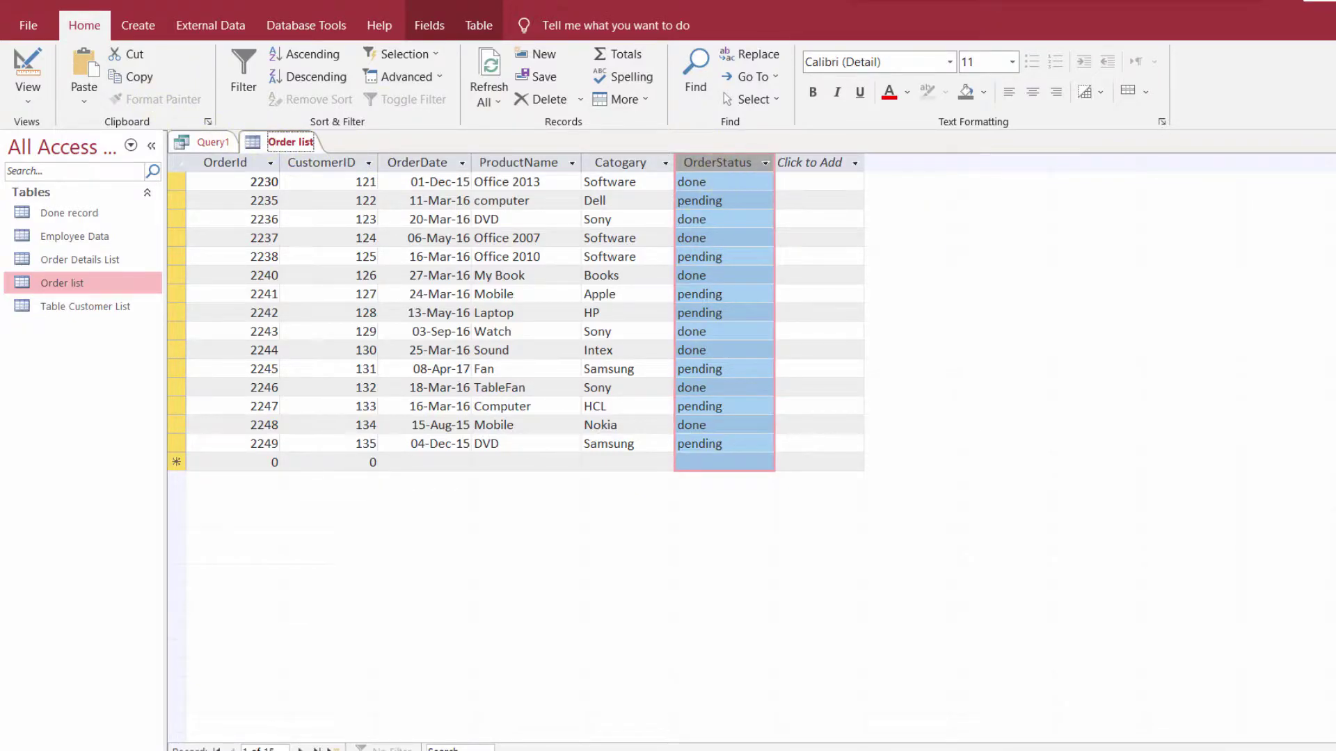
{"action": "key", "text": "ctrl+w"}
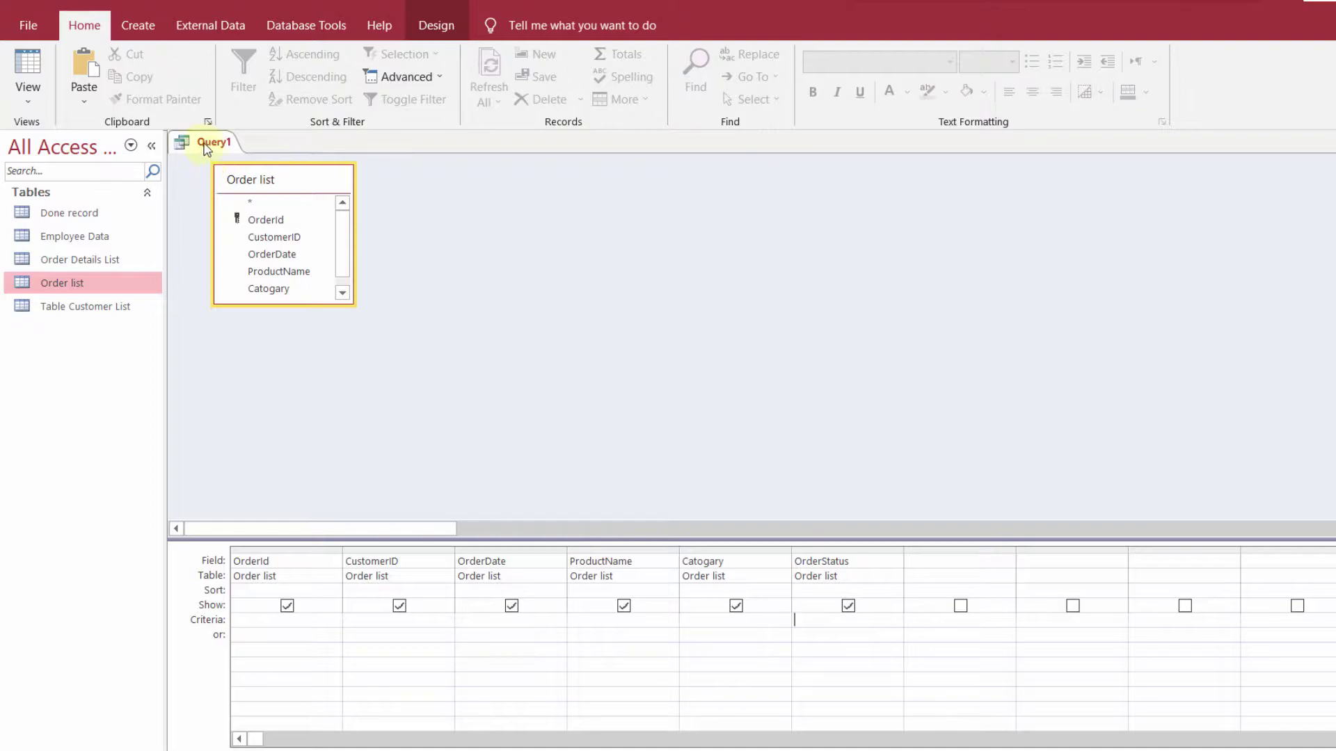
{"action": "left_click", "coordinate": [811, 562]}
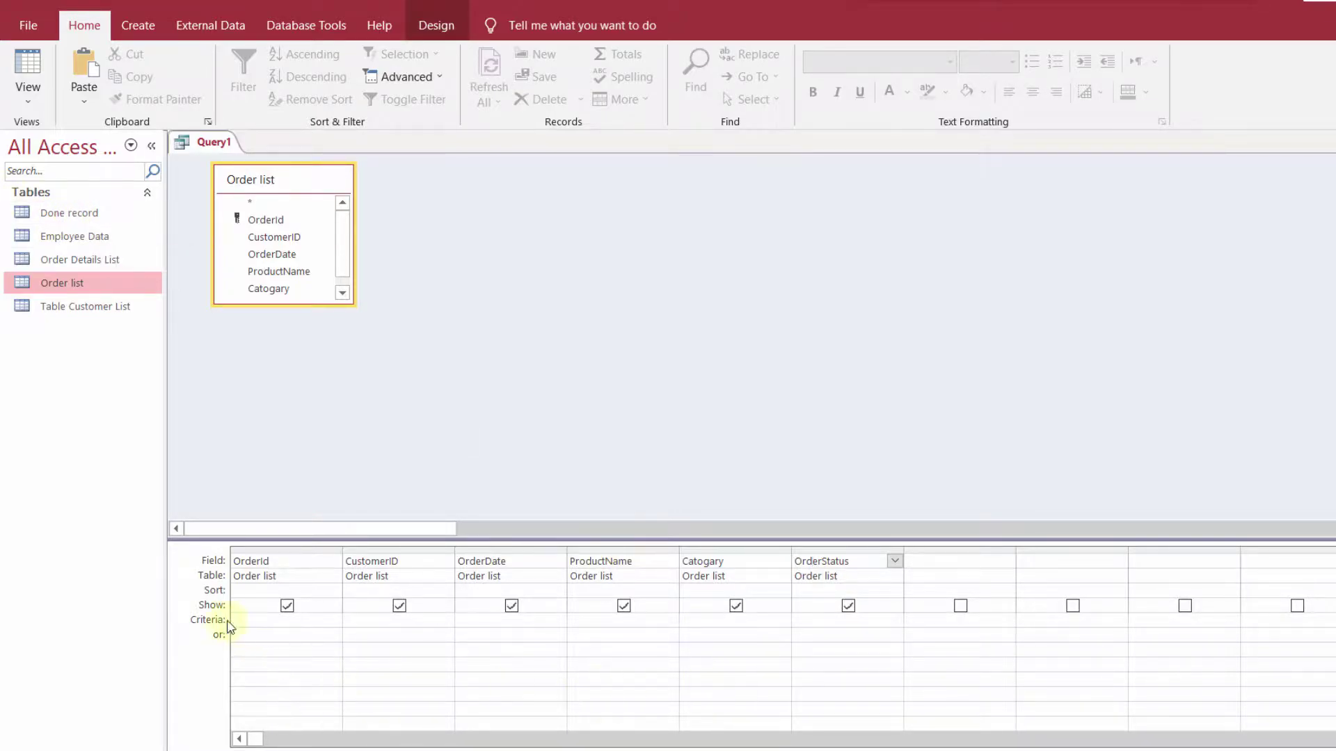
{"action": "left_click", "coordinate": [818, 620]}
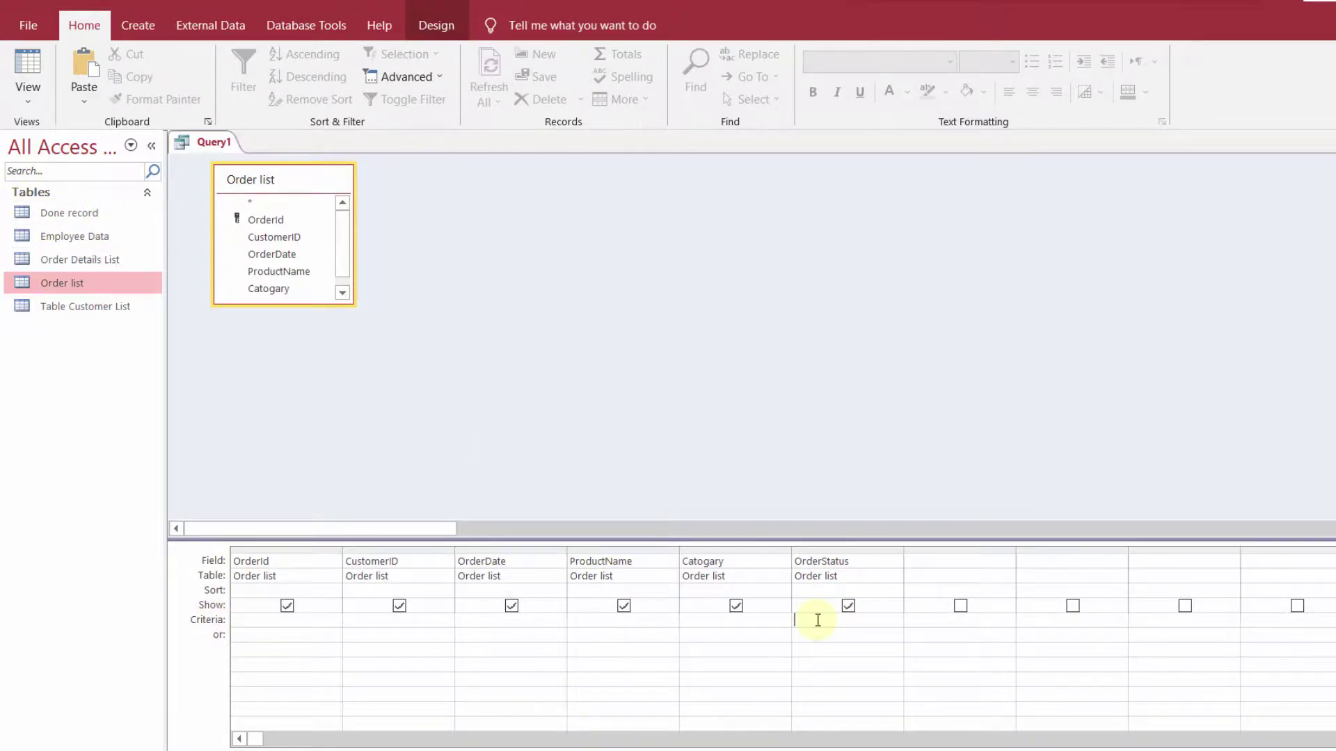
{"action": "type", "text": "\"done\""}
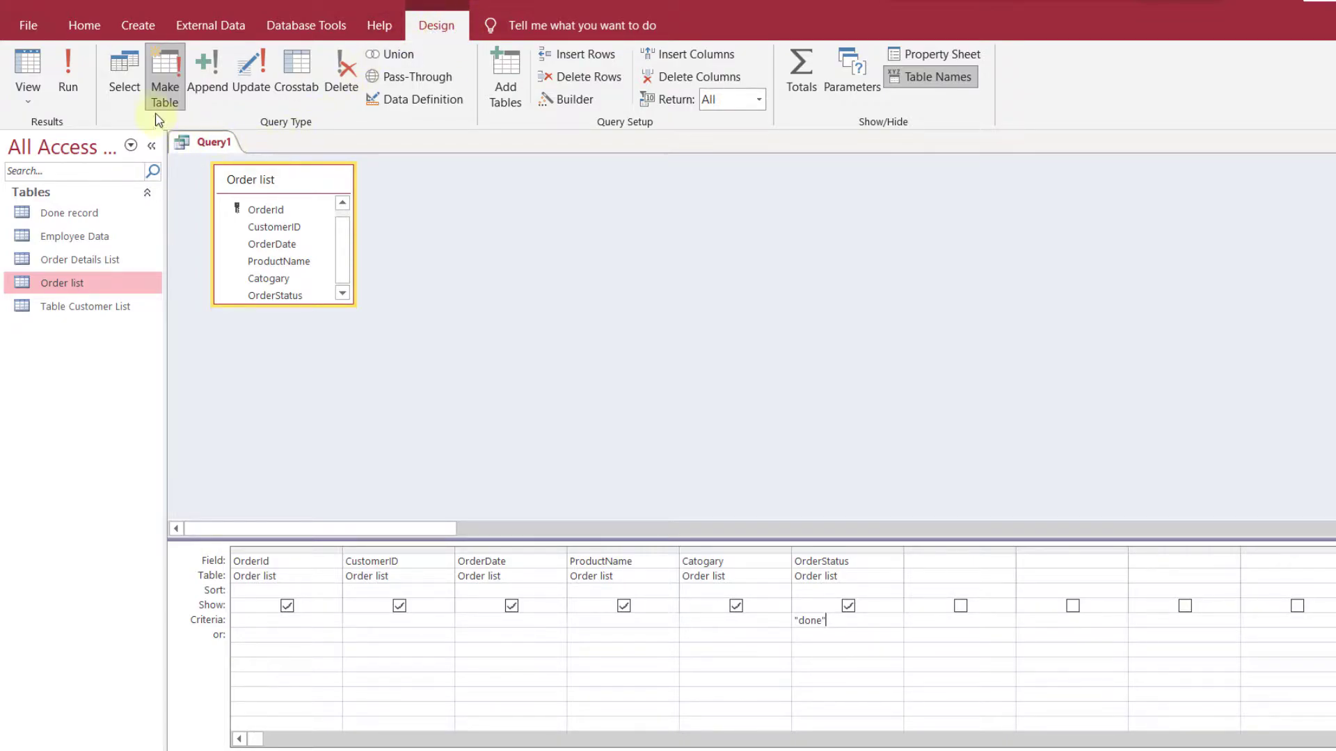
Turn the query into a make-table query with Done record in the current database as its target table
{"action": "left_click", "coordinate": [163, 82]}
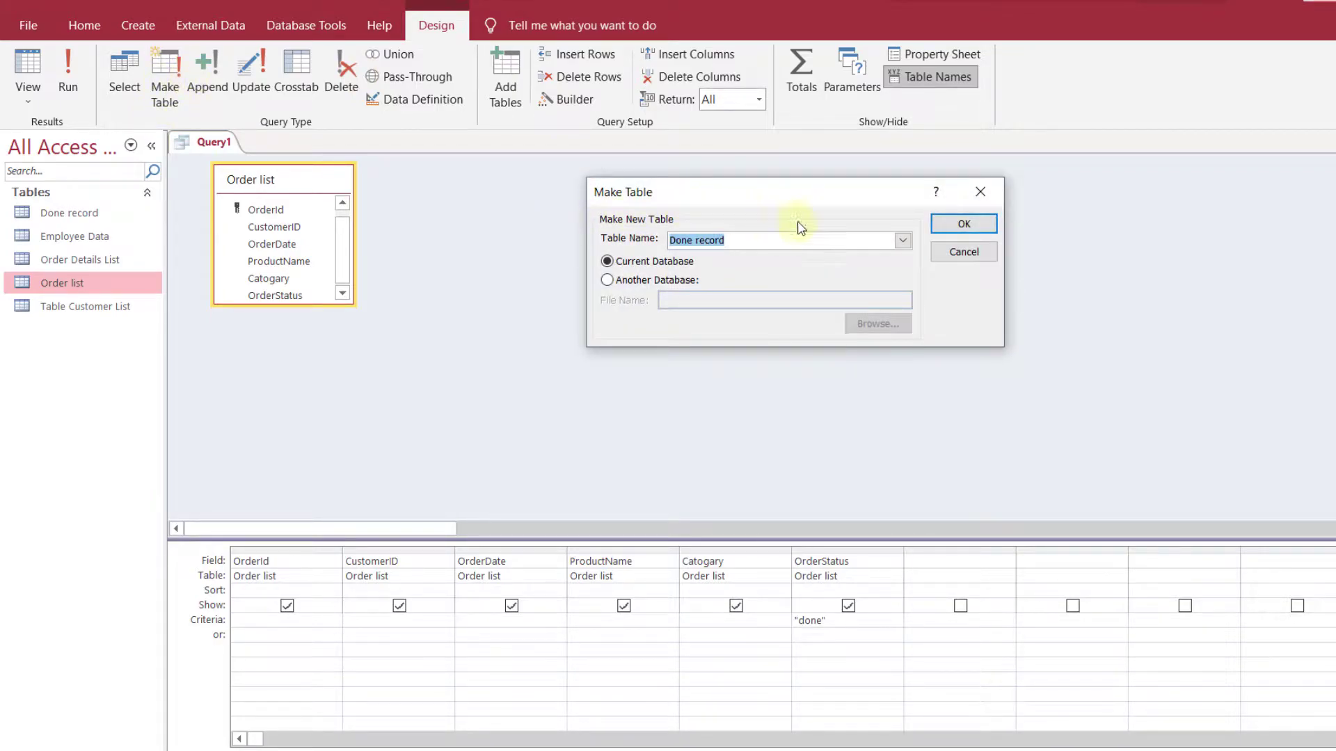
{"action": "left_click", "coordinate": [901, 240]}
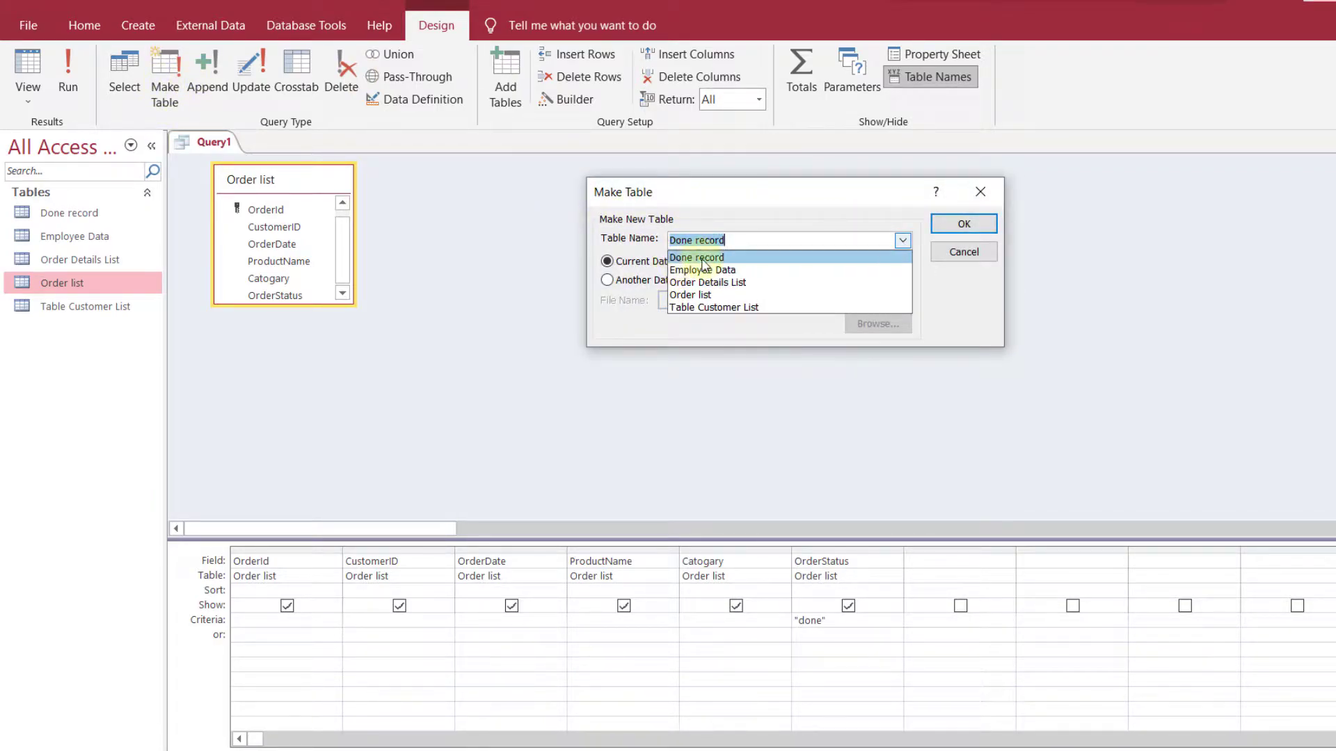
{"action": "left_click", "coordinate": [707, 235]}
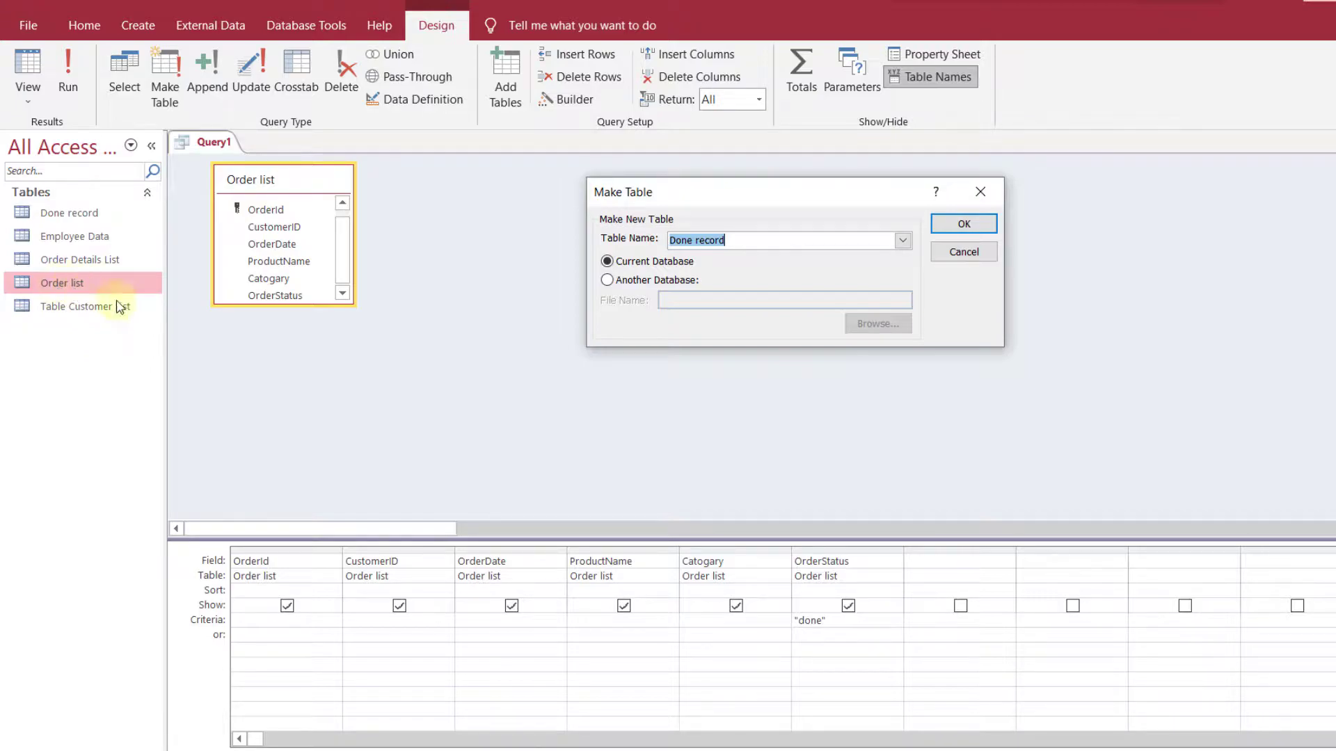
{"action": "left_click", "coordinate": [734, 244]}
{"action": "left_click", "coordinate": [903, 240]}
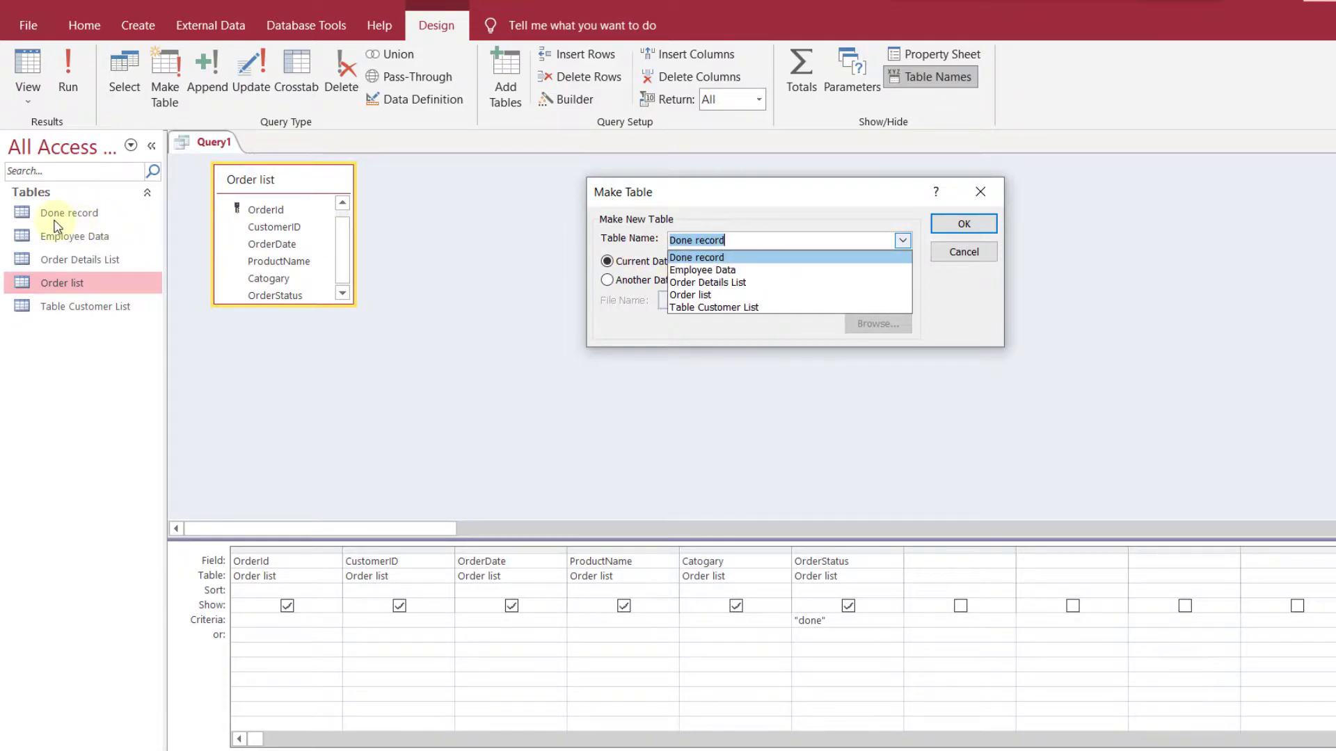
{"action": "left_click", "coordinate": [710, 259]}
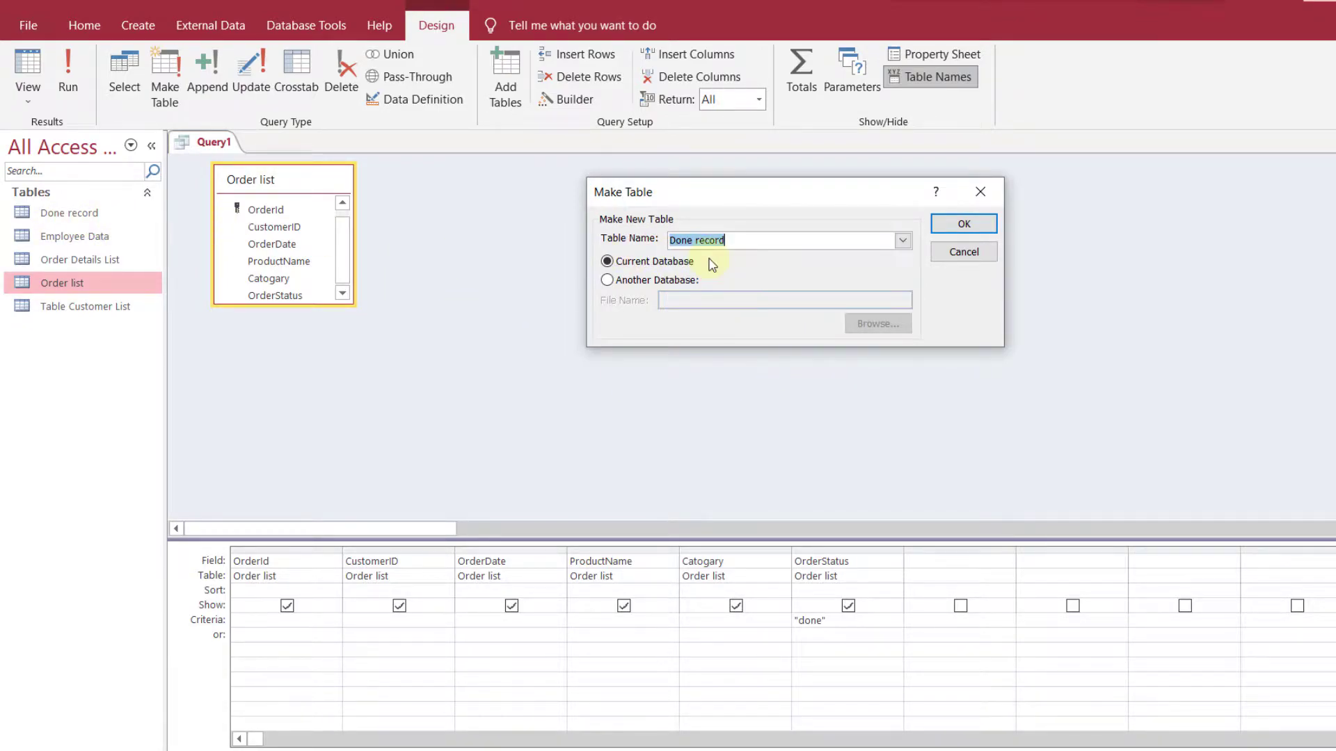
{"action": "left_click", "coordinate": [972, 224]}
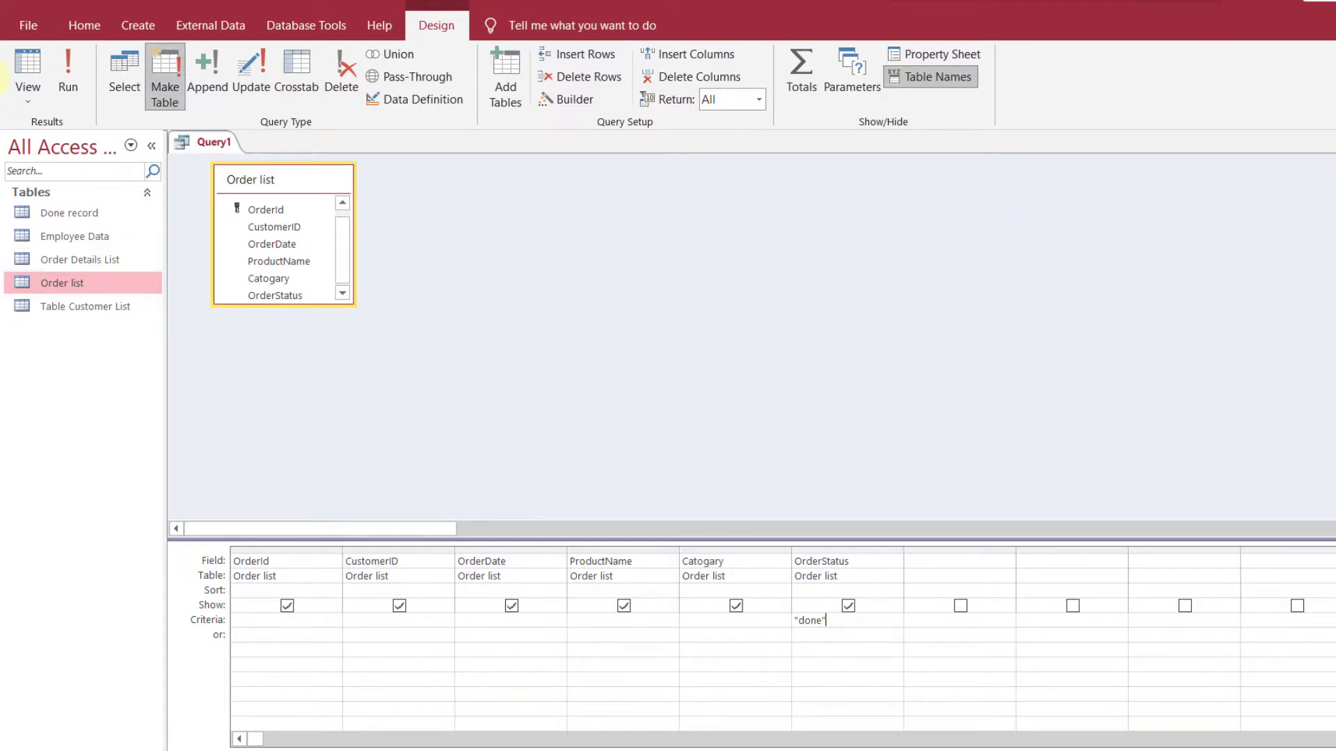
Run the make-table query, replacing the existing Done record table, and open the new Done record table
{"action": "left_click", "coordinate": [69, 89]}
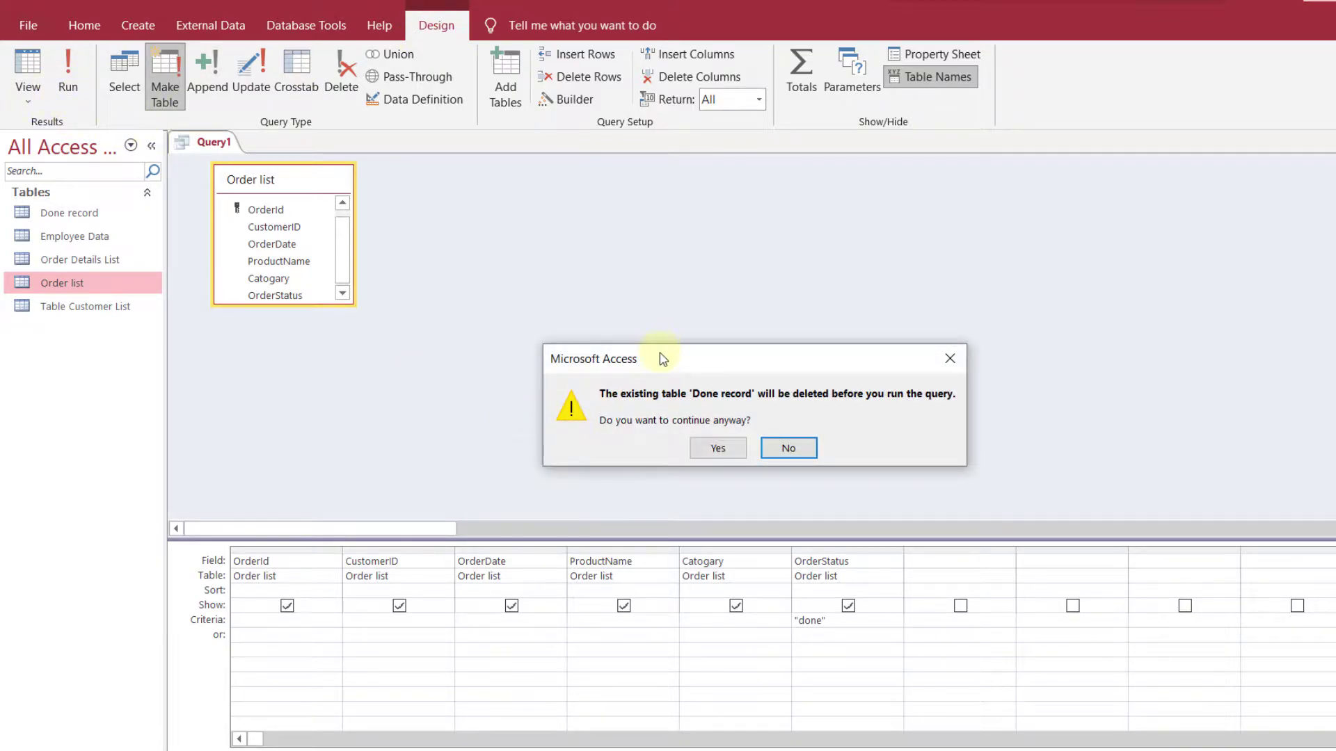
{"action": "left_click_drag", "start_coordinate": [664, 356], "coordinate": [595, 201]}
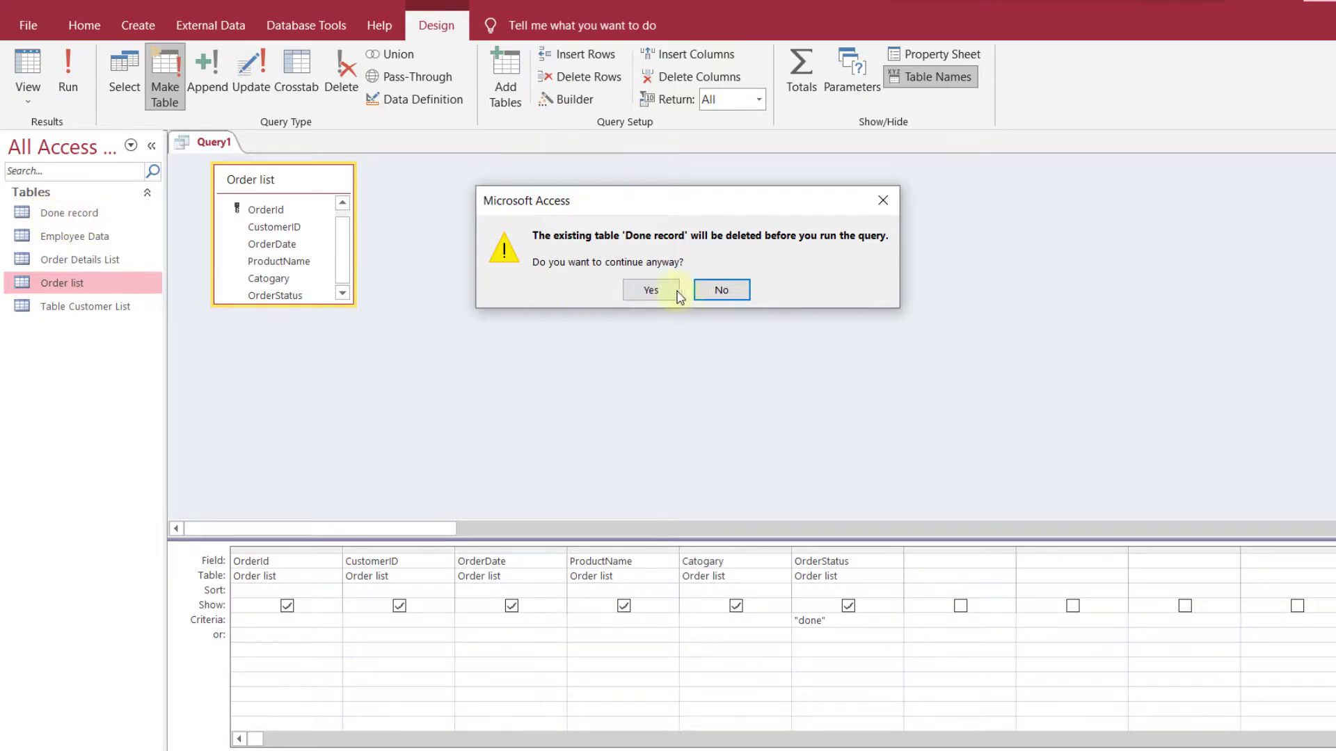
{"action": "left_click", "coordinate": [651, 290]}
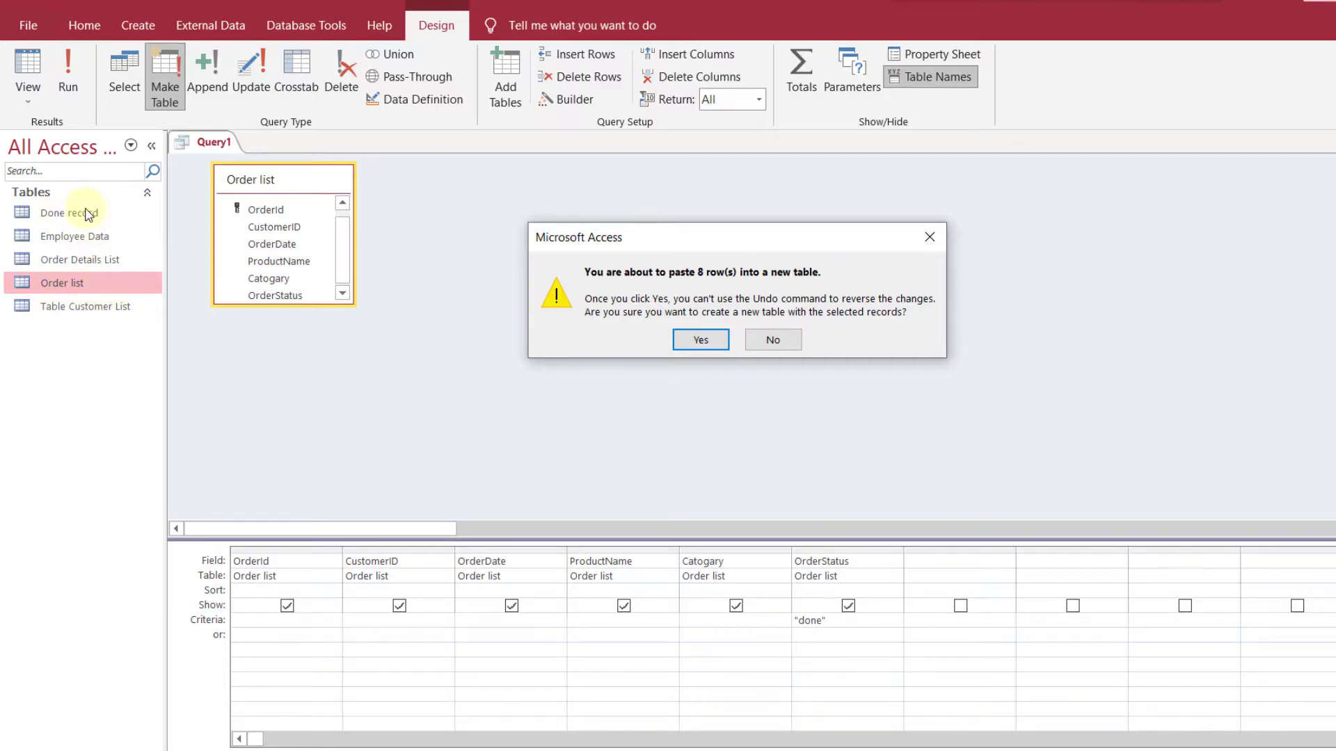
{"action": "left_click", "coordinate": [701, 340]}
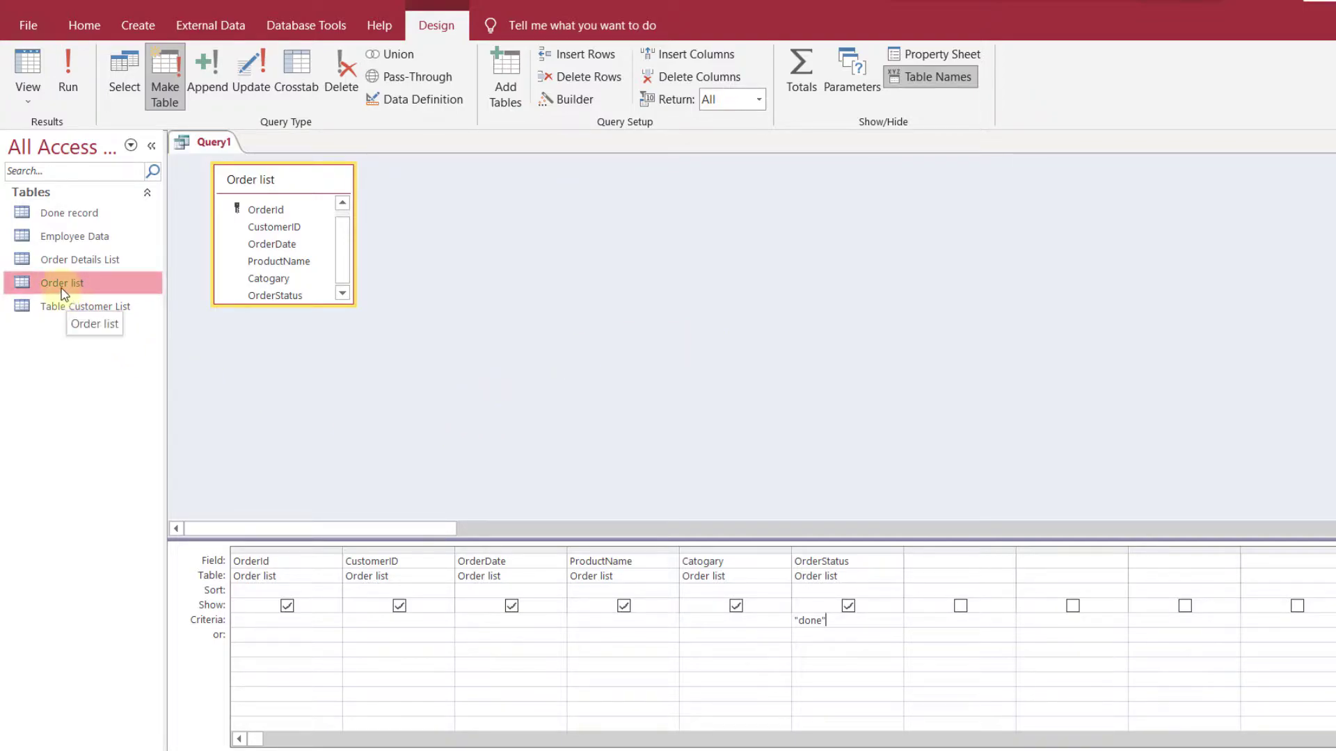
{"action": "right_click", "coordinate": [78, 219]}
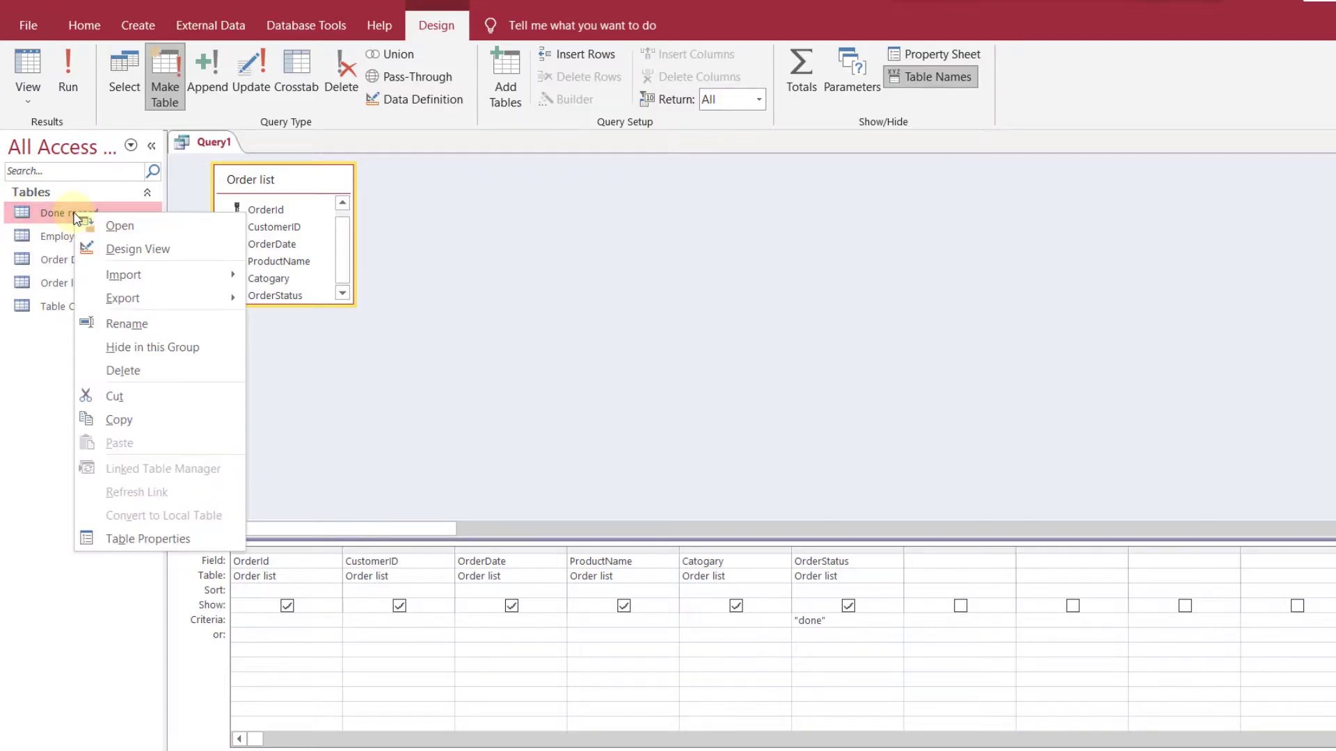
{"action": "left_click", "coordinate": [115, 224]}
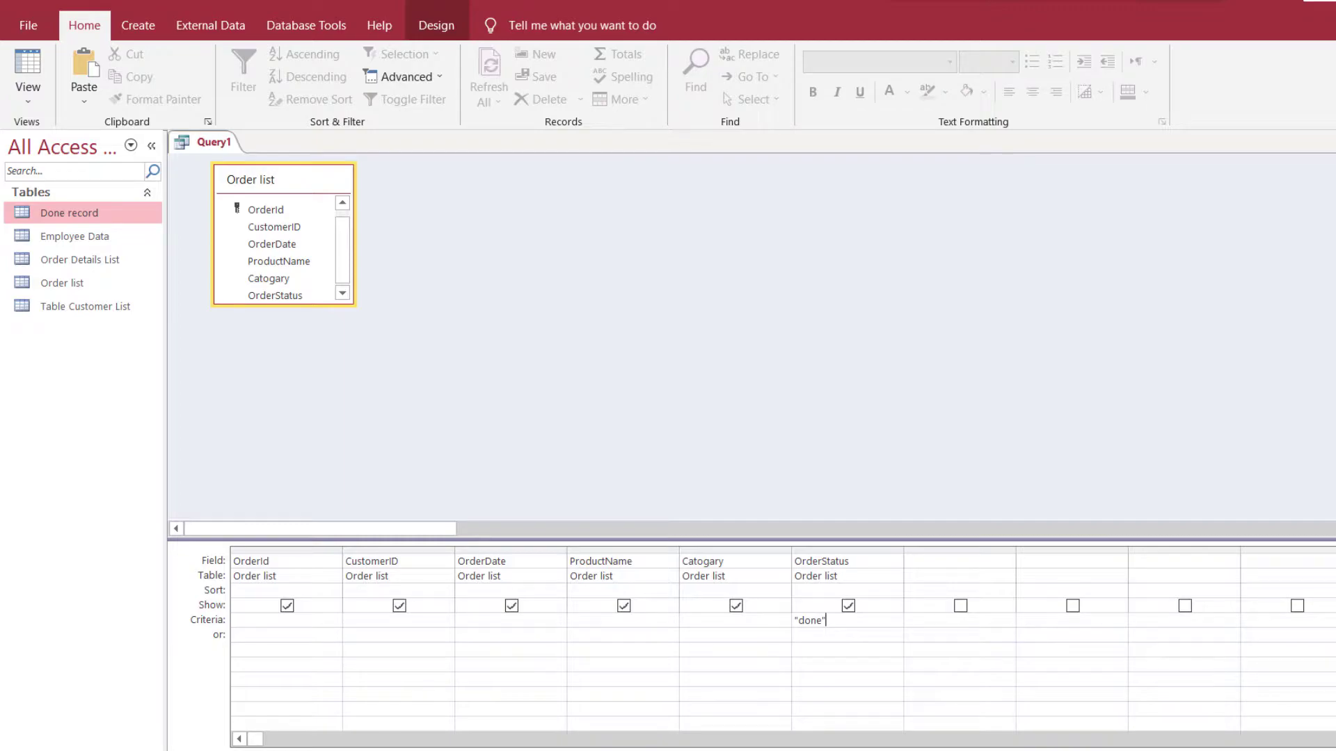
Save the query as Make Table and close it
{"action": "left_click", "coordinate": [31, 3]}
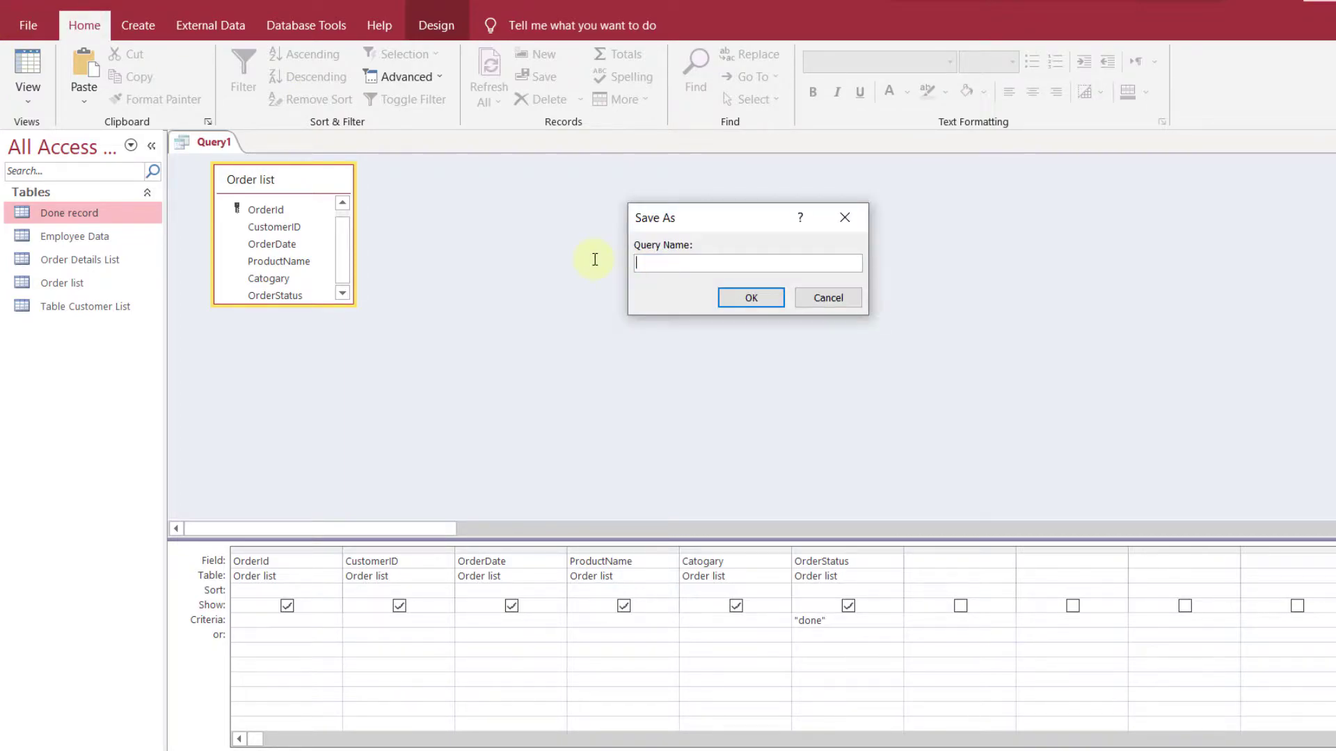
{"action": "type", "text": "Make Table"}
{"action": "key", "text": "Return"}
{"action": "key", "text": "ctrl+w"}
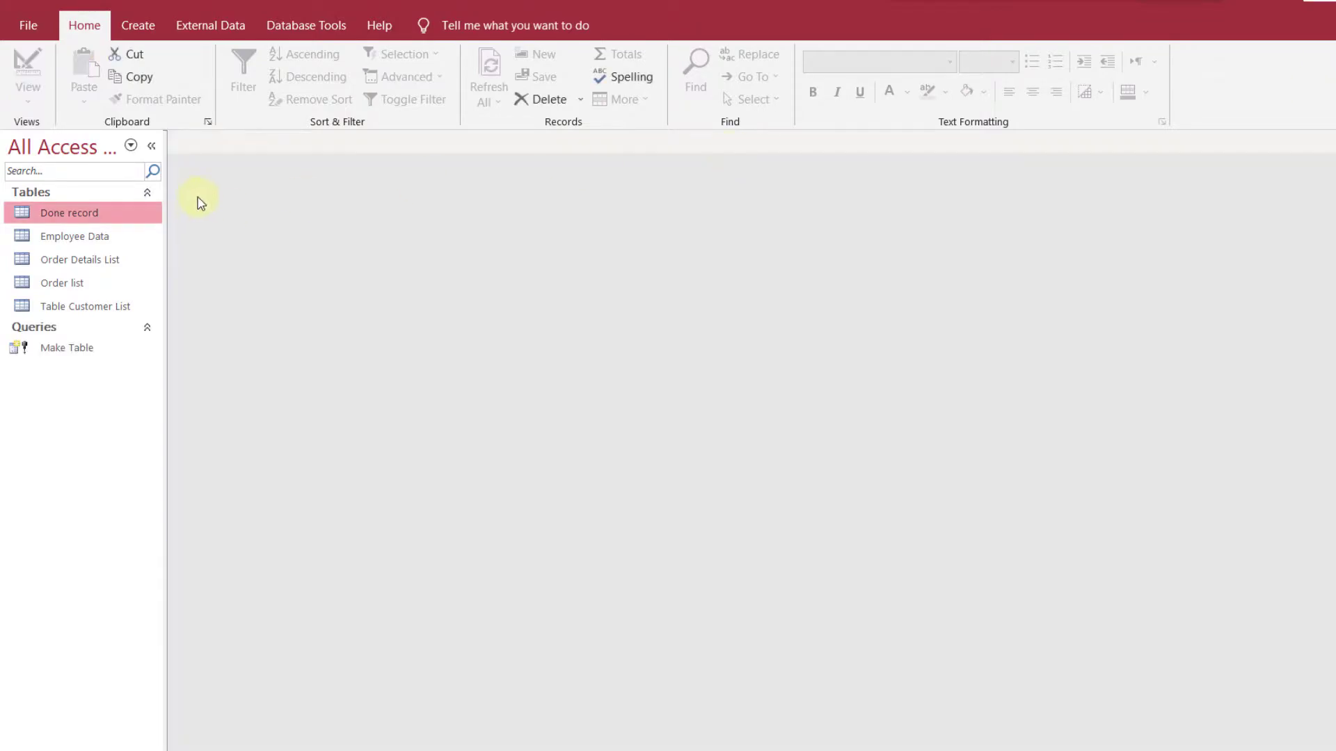
Open the Order list table briefly, review the OrderStatus values in the Done record table, and close both tables
{"action": "left_click", "coordinate": [70, 355]}
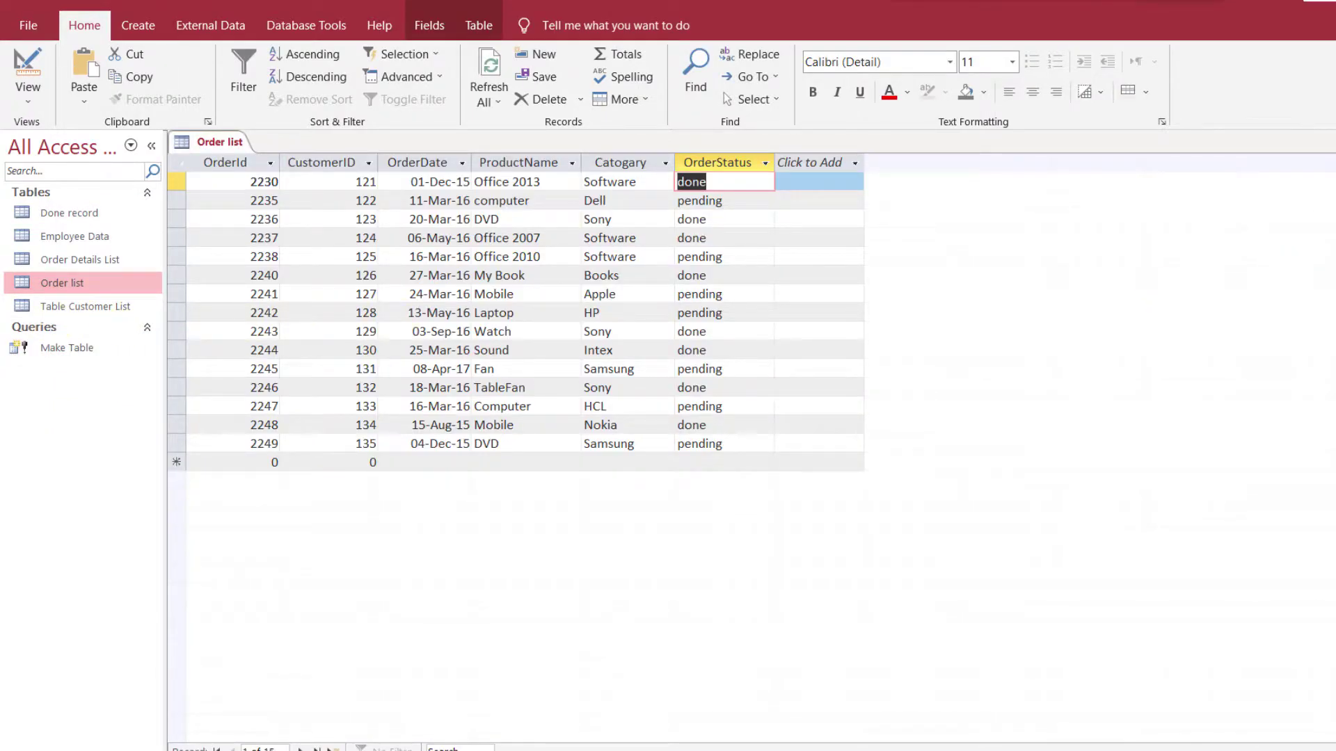
{"action": "key", "text": "ctrl+w"}
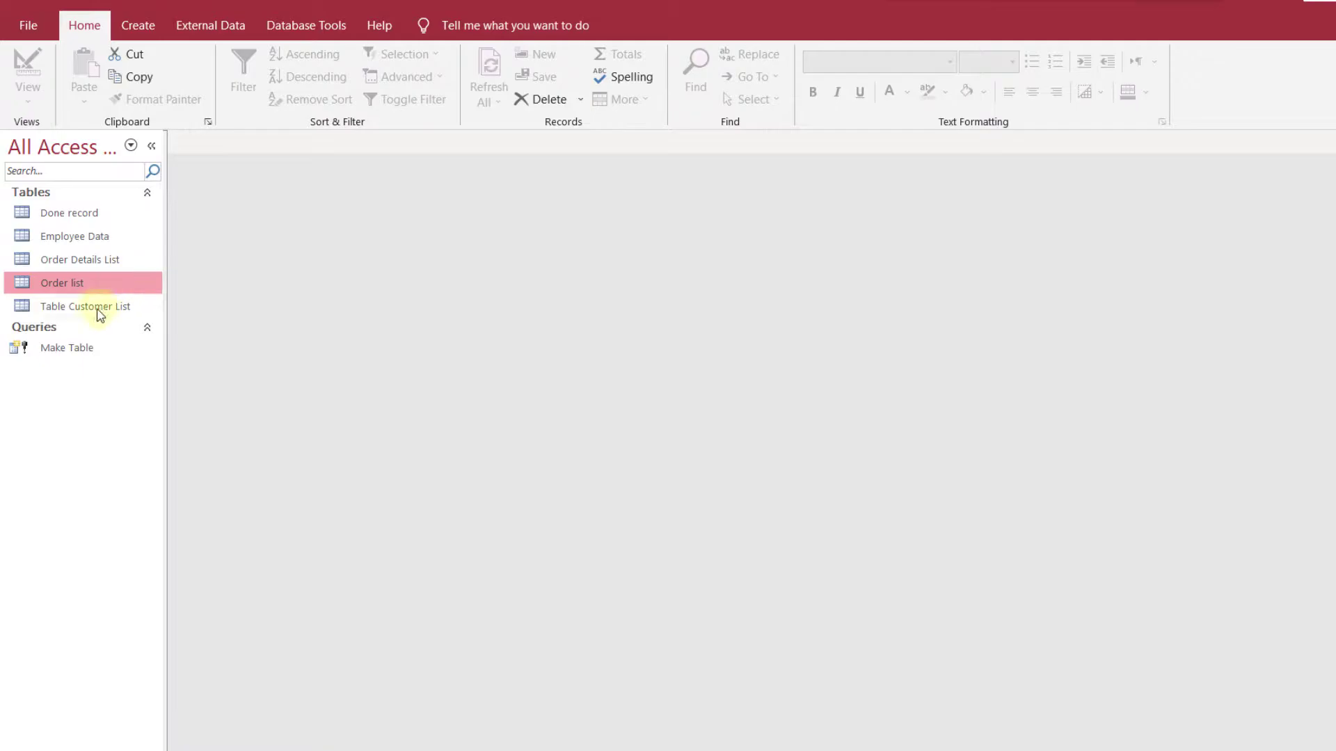
{"action": "left_click", "coordinate": [72, 214]}
{"action": "right_click", "coordinate": [73, 215]}
{"action": "left_click", "coordinate": [87, 227]}
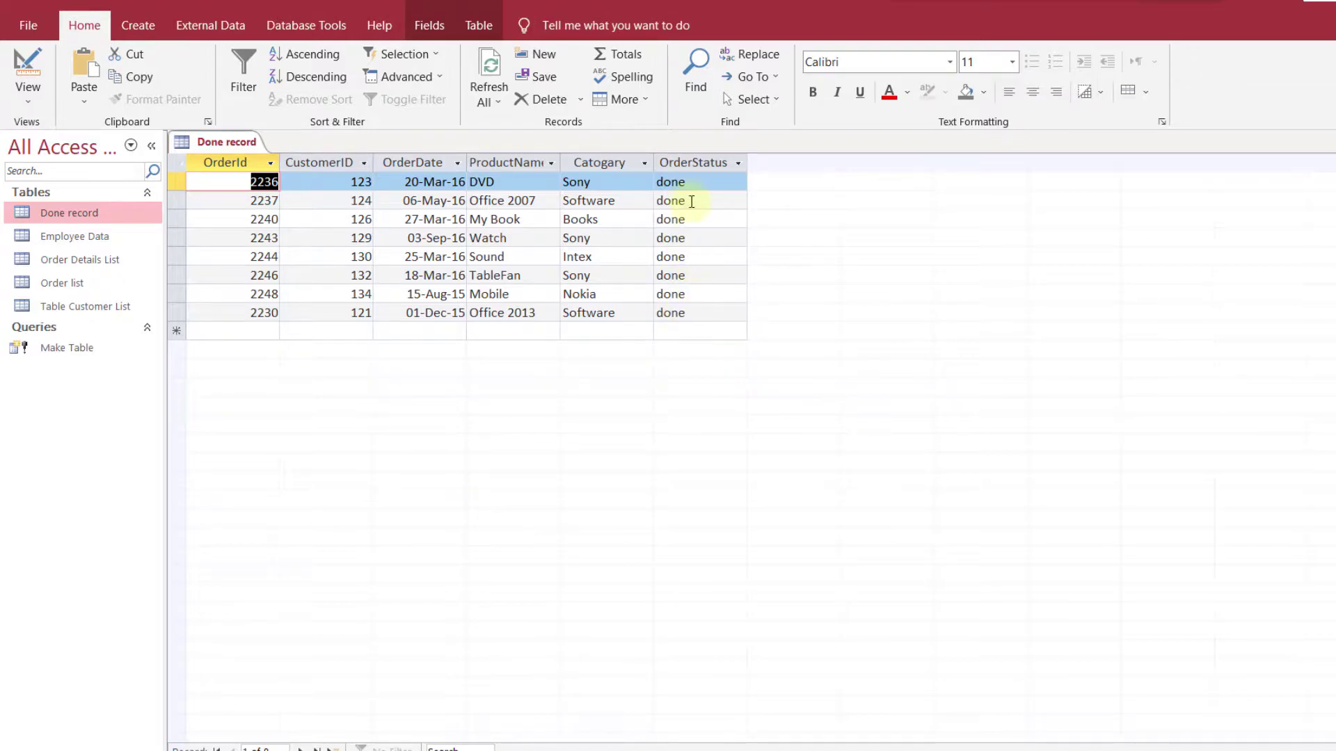
{"action": "key", "text": "End"}
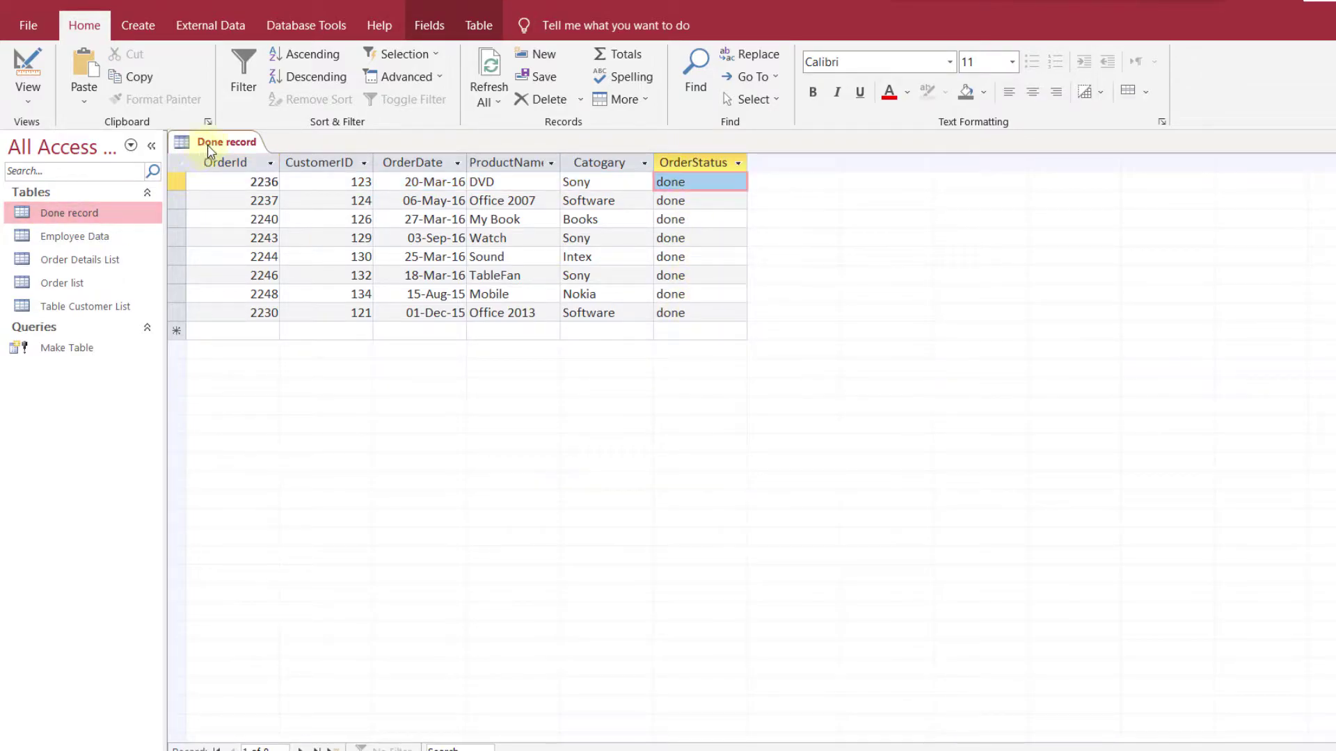
{"action": "key", "text": "ctrl+w"}
Open the Order list table, examine its OrderStatus column for done and pending orders, and close it
{"action": "left_click", "coordinate": [80, 283]}
{"action": "right_click", "coordinate": [80, 284]}
{"action": "left_click", "coordinate": [105, 301]}
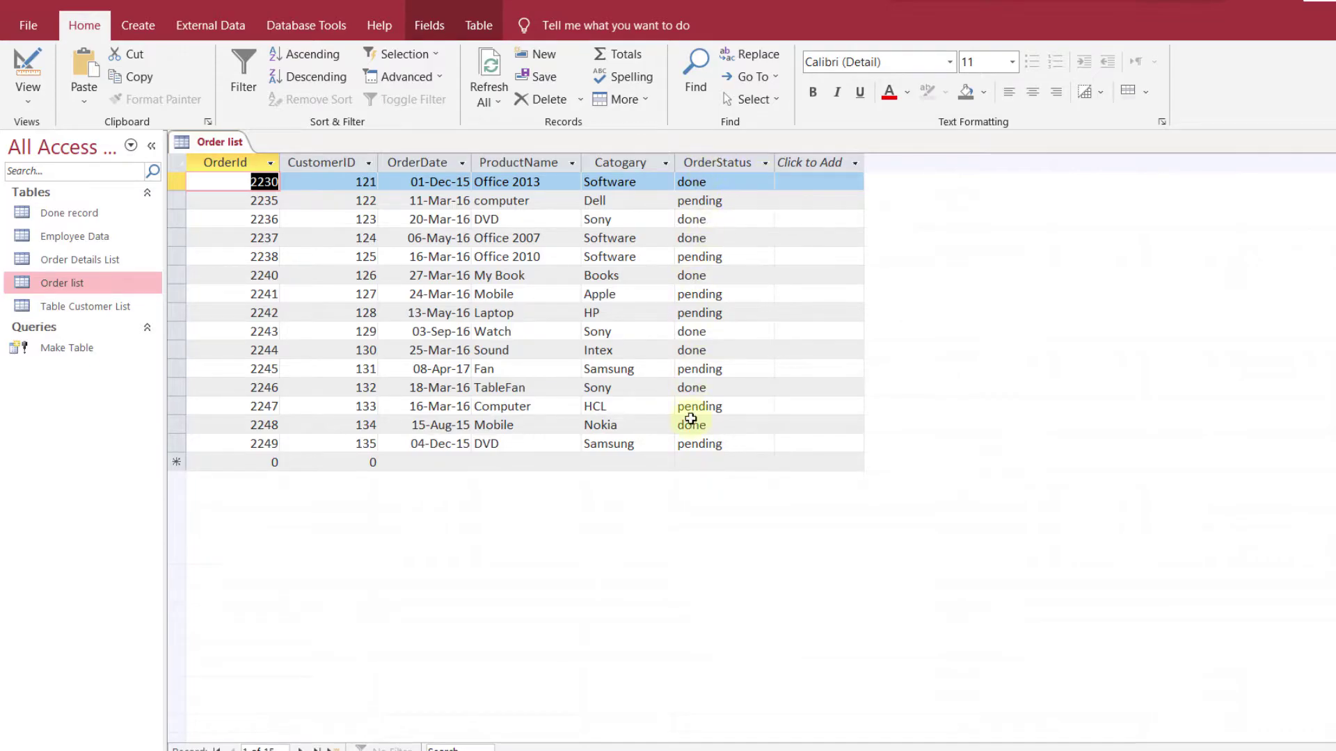
{"action": "left_click", "coordinate": [61, 215]}
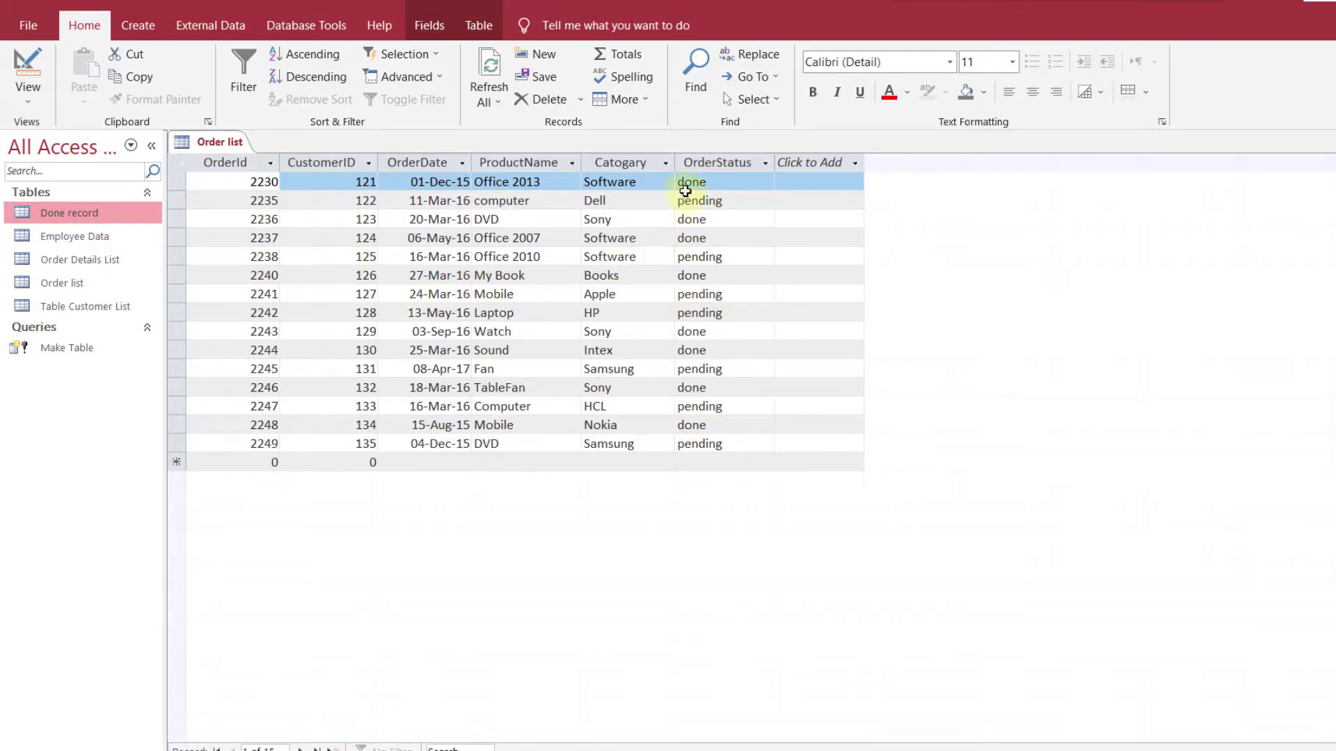
{"action": "left_click", "coordinate": [692, 166]}
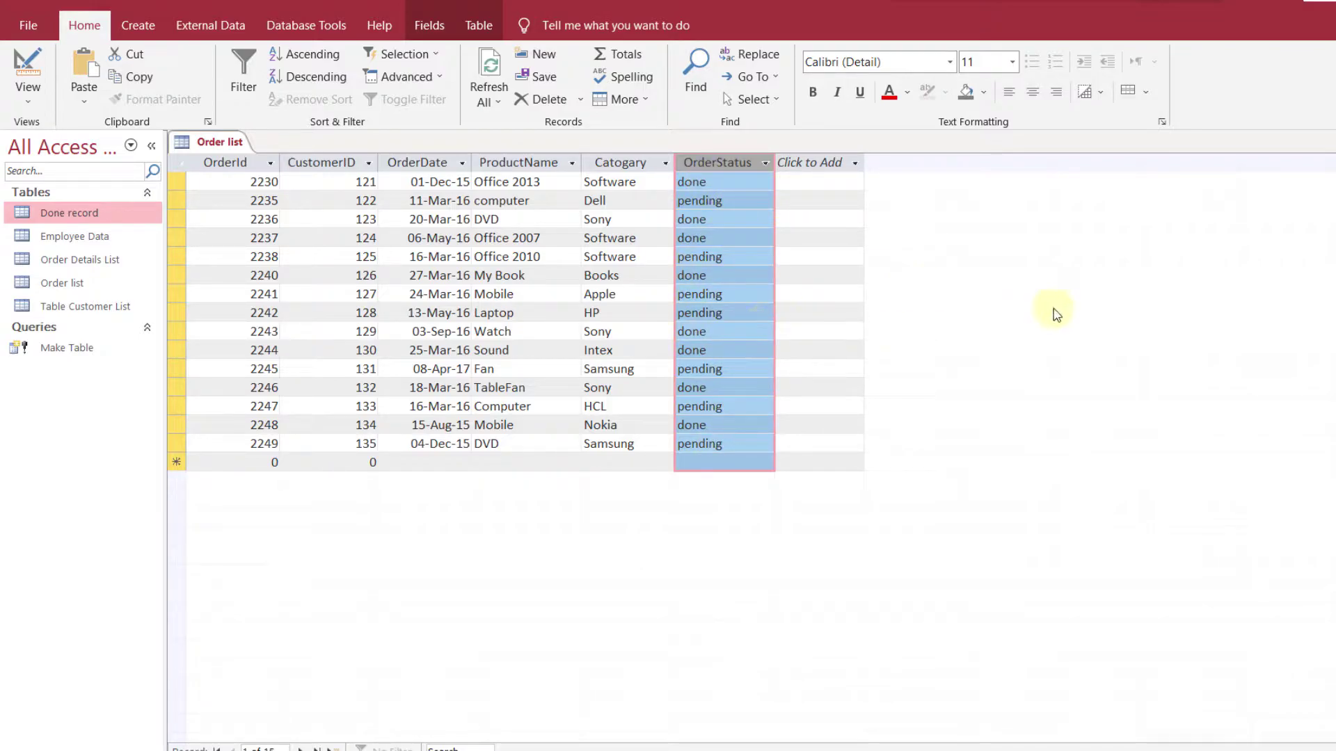
{"action": "left_click", "coordinate": [98, 283]}
{"action": "right_click", "coordinate": [98, 284]}
{"action": "left_click", "coordinate": [122, 292]}
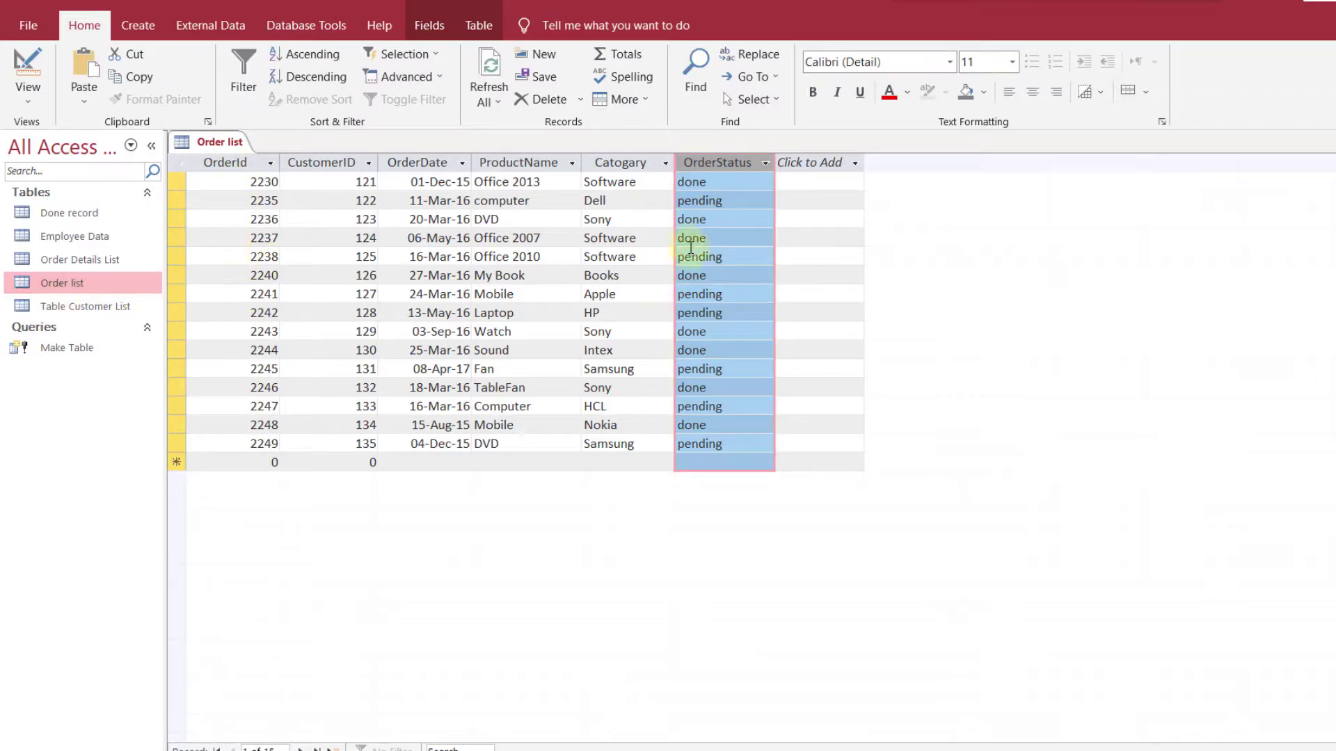
{"action": "left_click", "coordinate": [68, 214]}
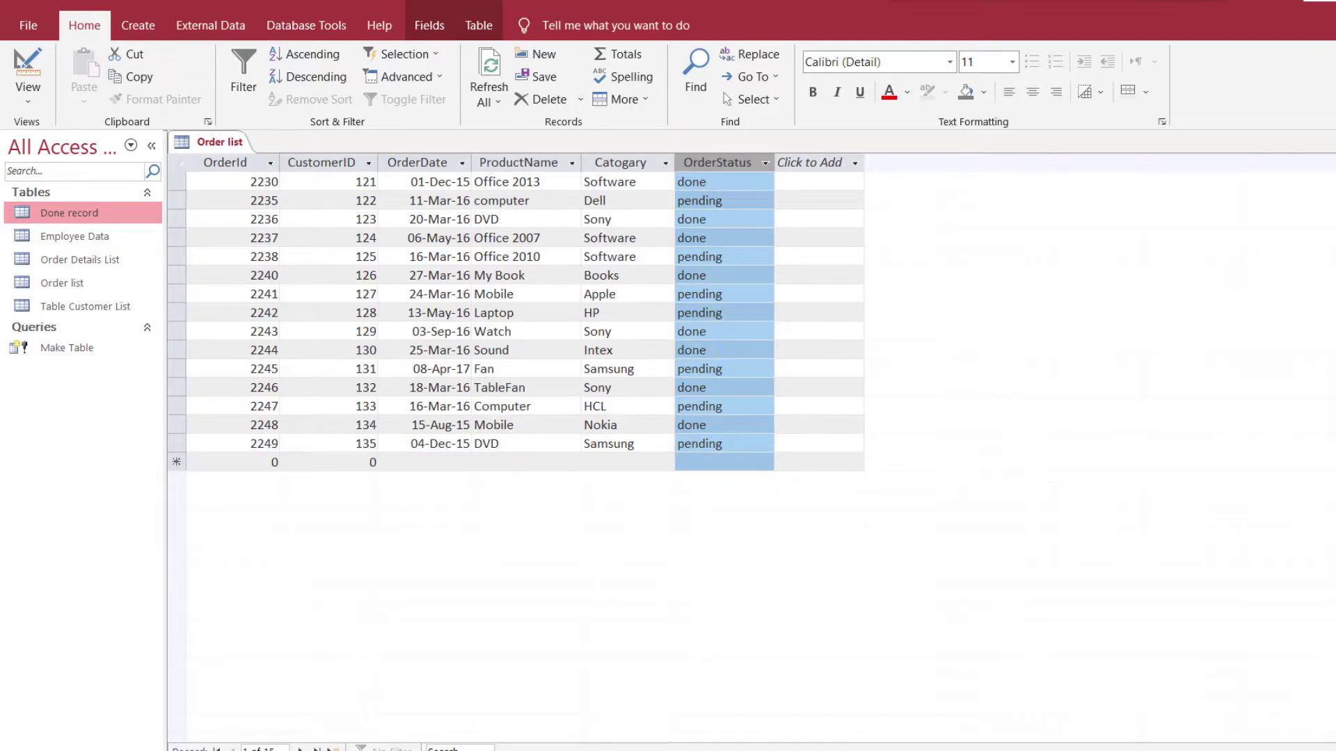
{"action": "key", "text": "ctrl+w"}
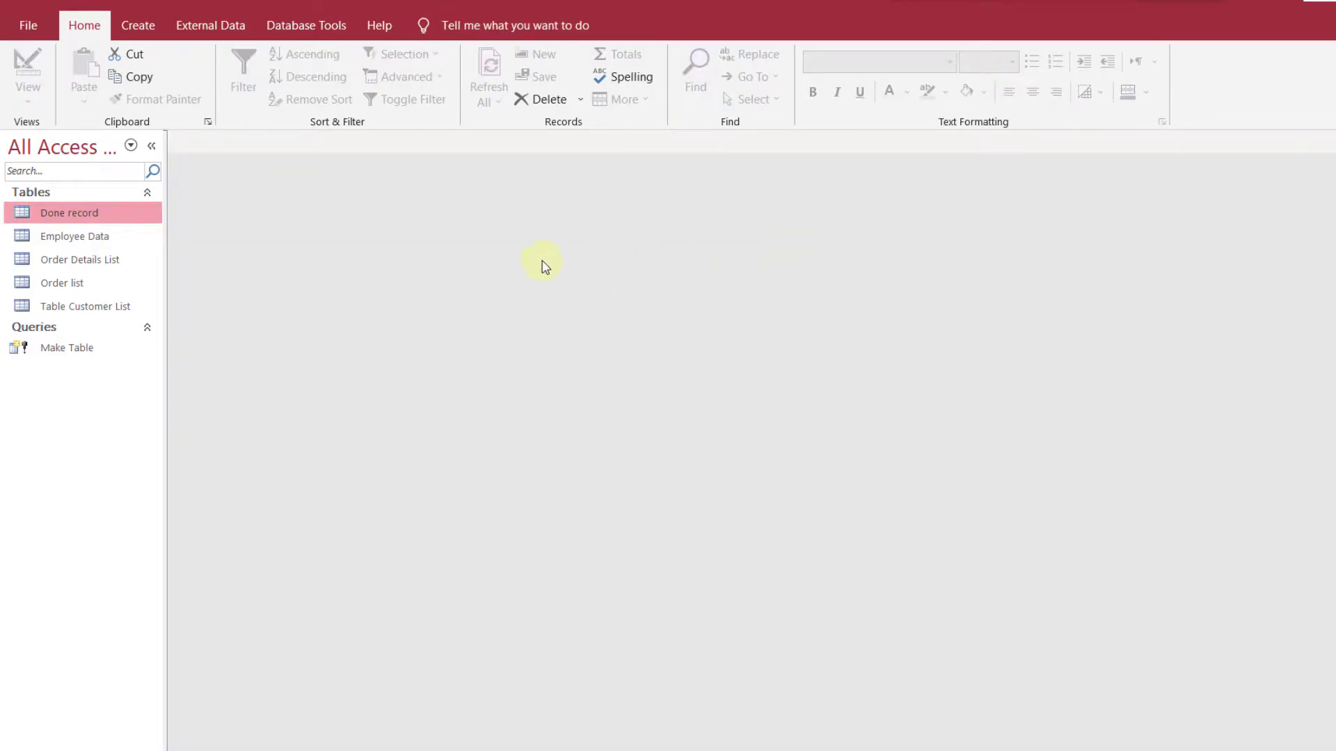
Create another query in Design View and add the Order list table to it
{"action": "left_click", "coordinate": [84, 284]}
{"action": "left_click", "coordinate": [138, 21]}
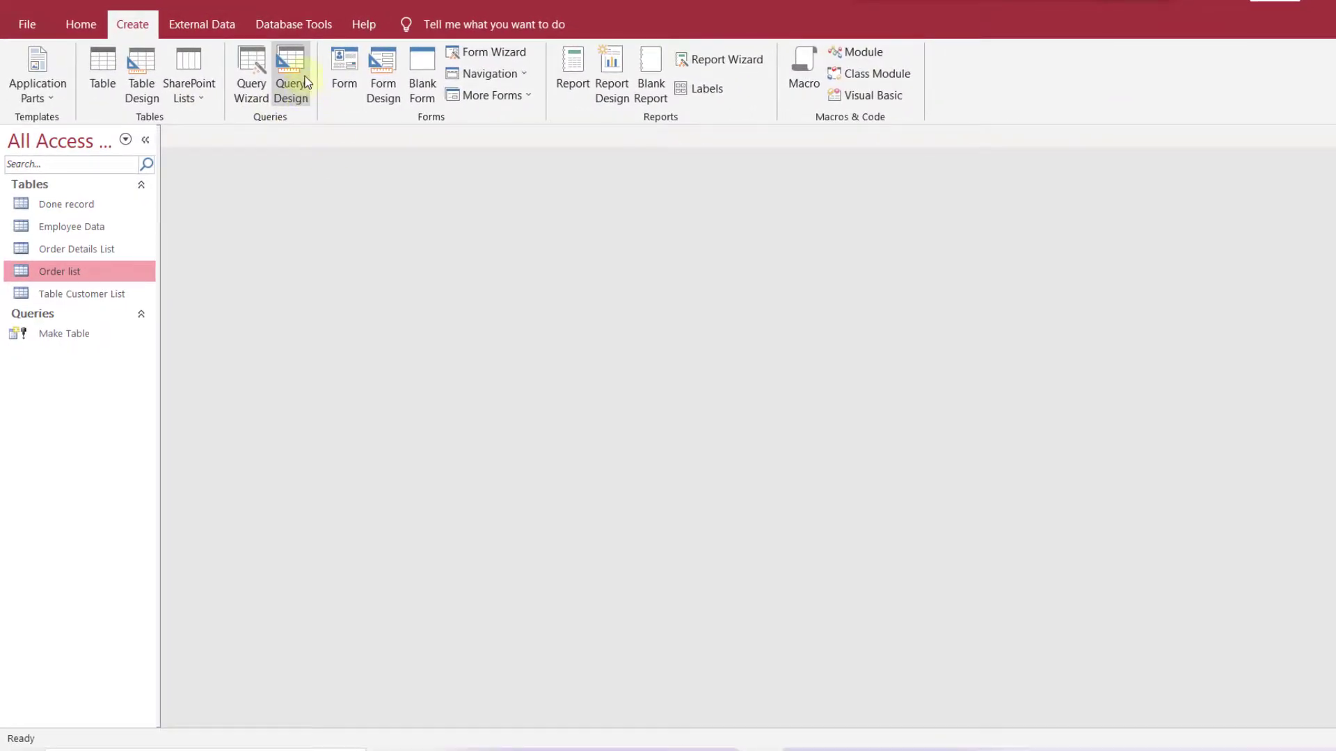
{"action": "left_click", "coordinate": [300, 73]}
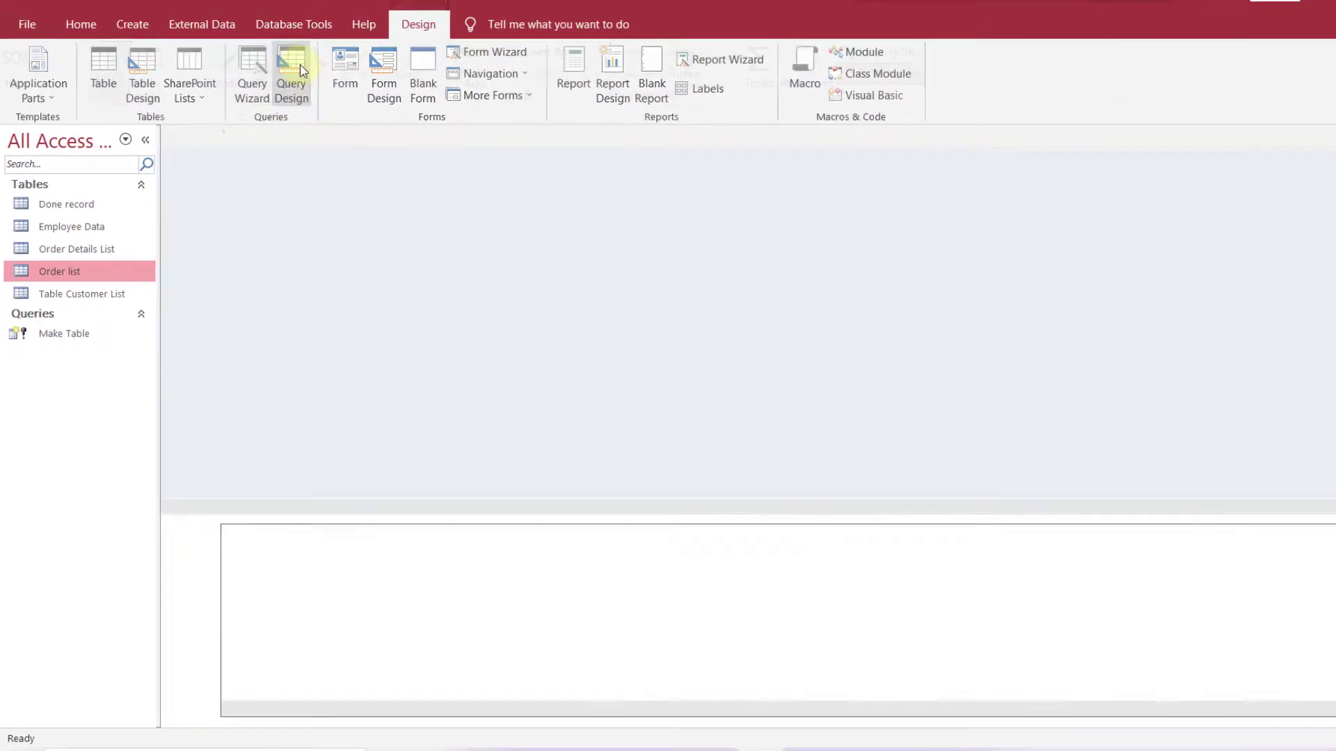
{"action": "left_click", "coordinate": [611, 380]}
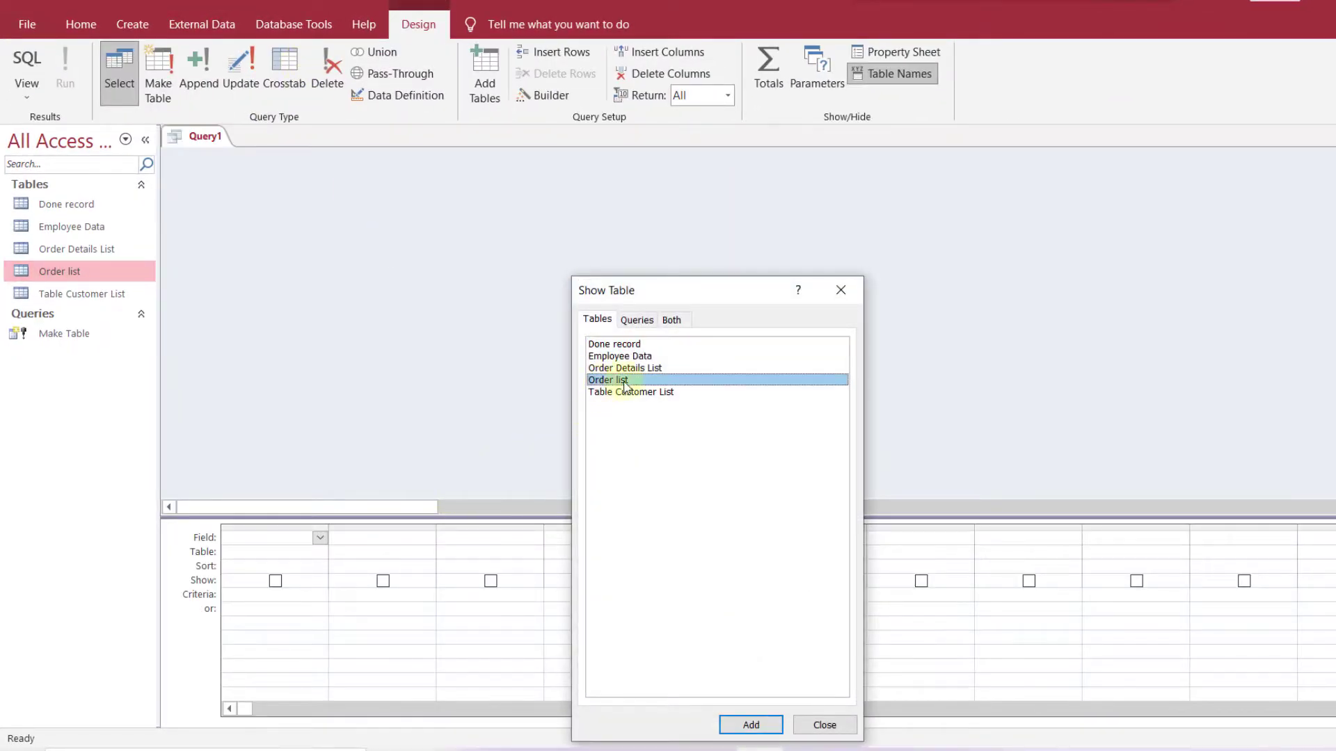
{"action": "left_click", "coordinate": [751, 725]}
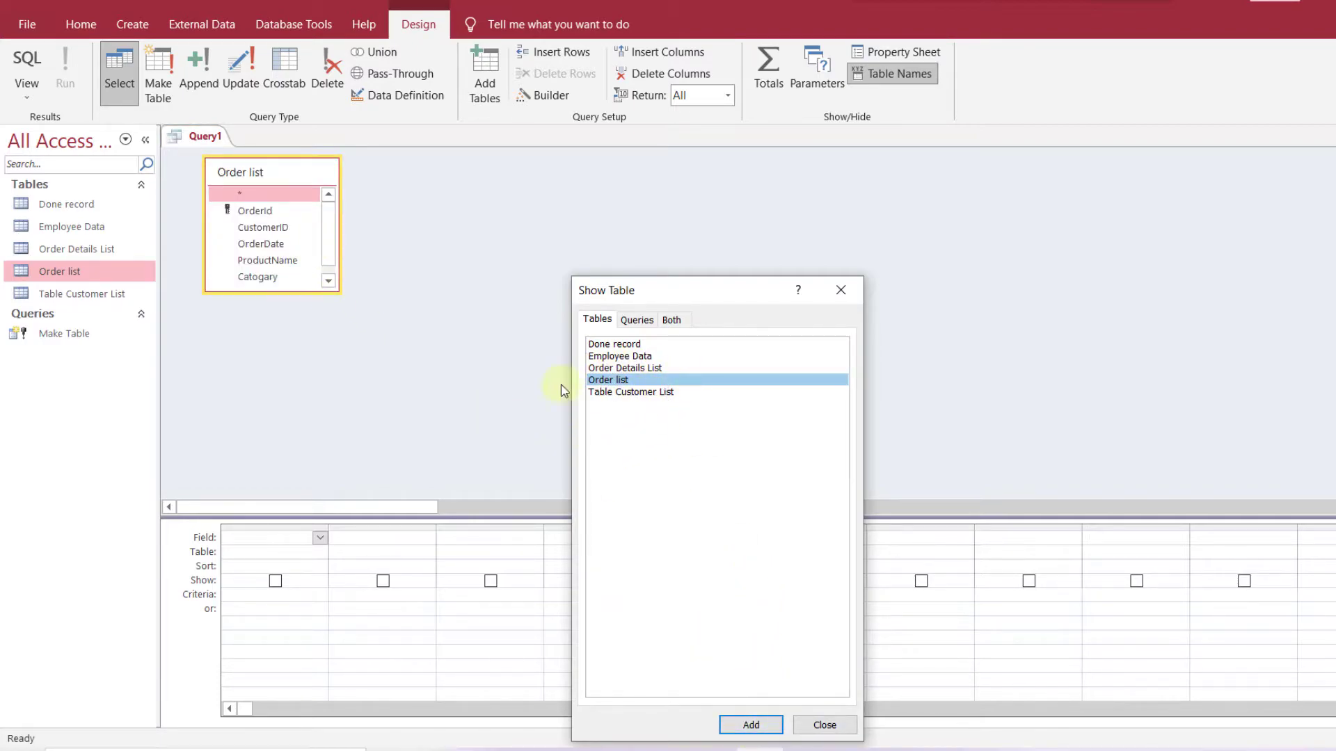
{"action": "left_click", "coordinate": [840, 290]}
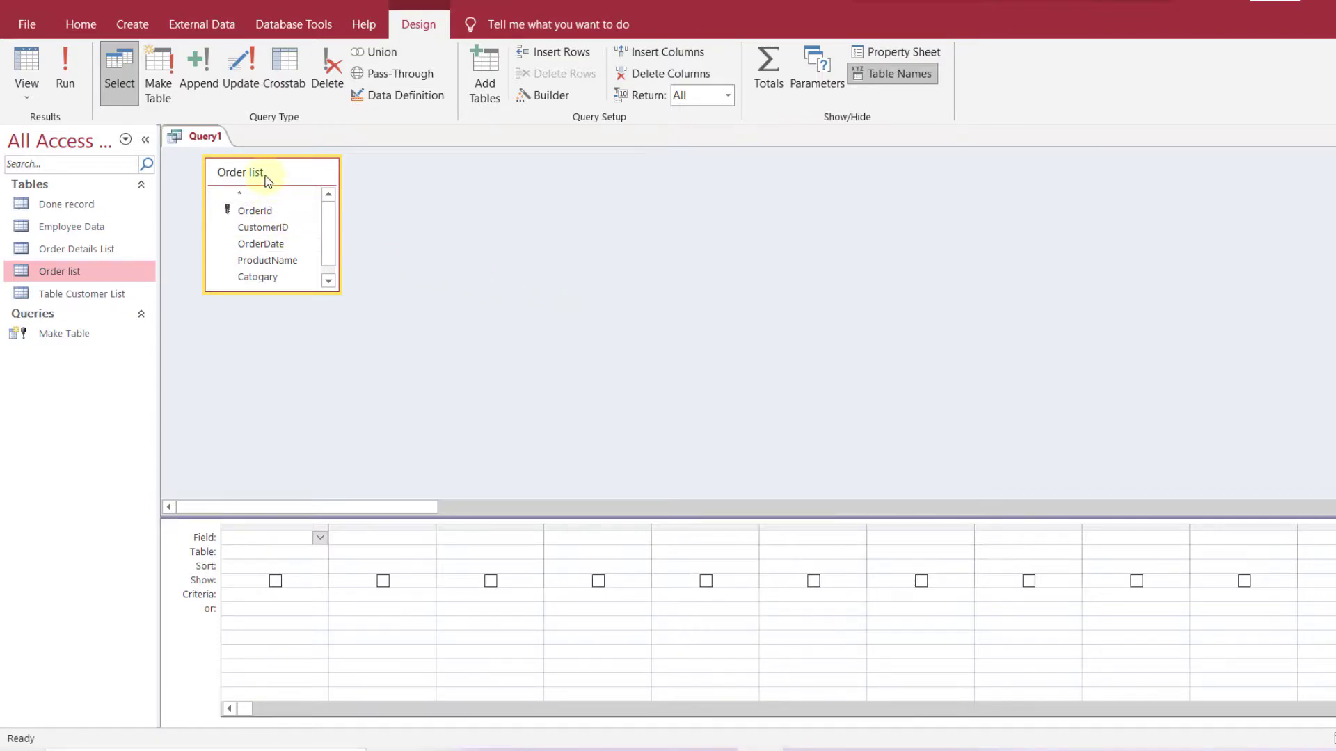
Add all Order list fields to the query grid and set the OrderStatus criterion to "done"
{"action": "double_click", "coordinate": [268, 180]}
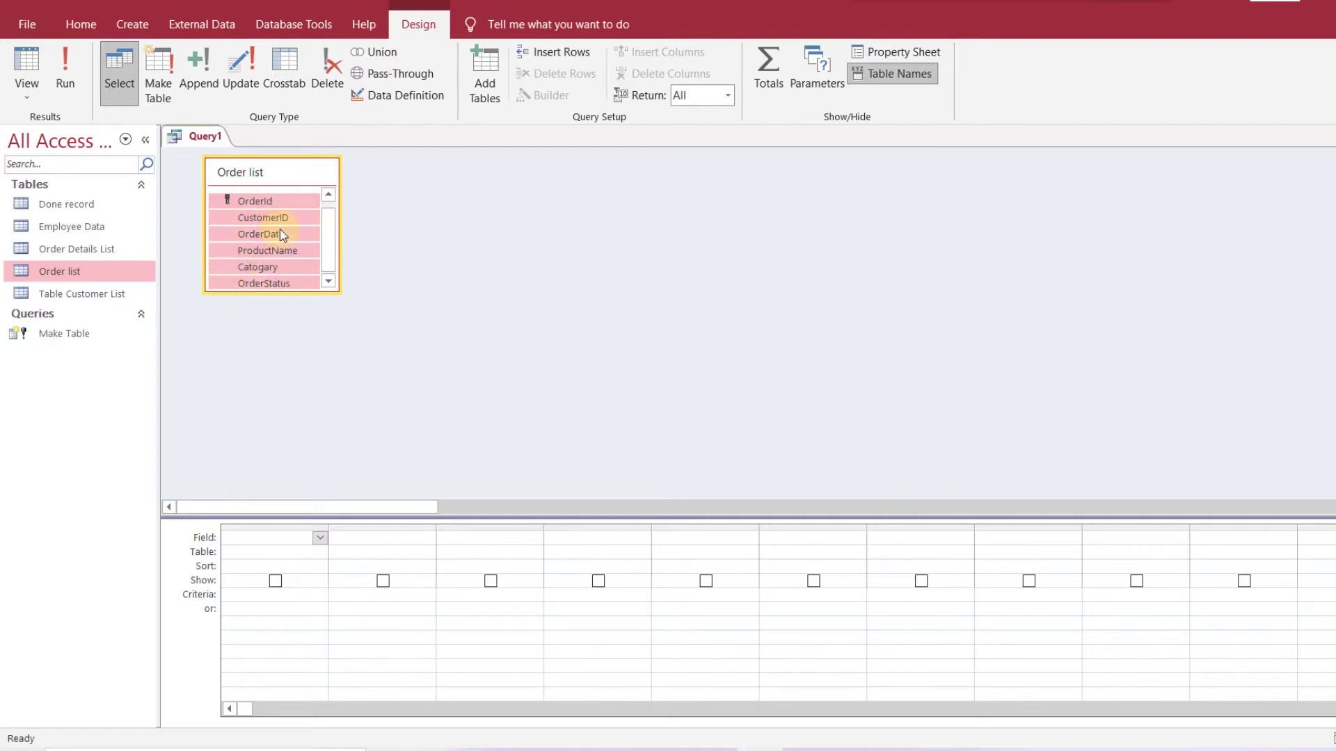
{"action": "left_click_drag", "start_coordinate": [258, 202], "coordinate": [227, 540]}
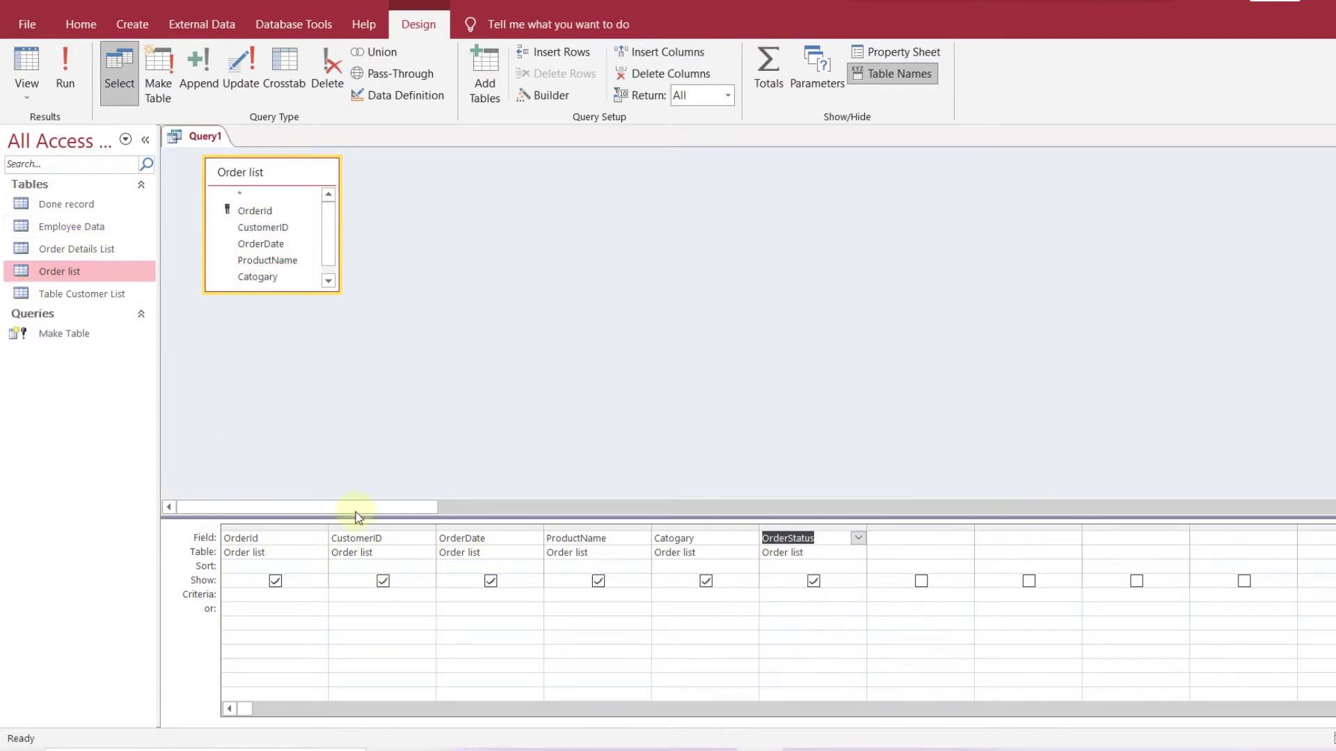
{"action": "left_click", "coordinate": [786, 599]}
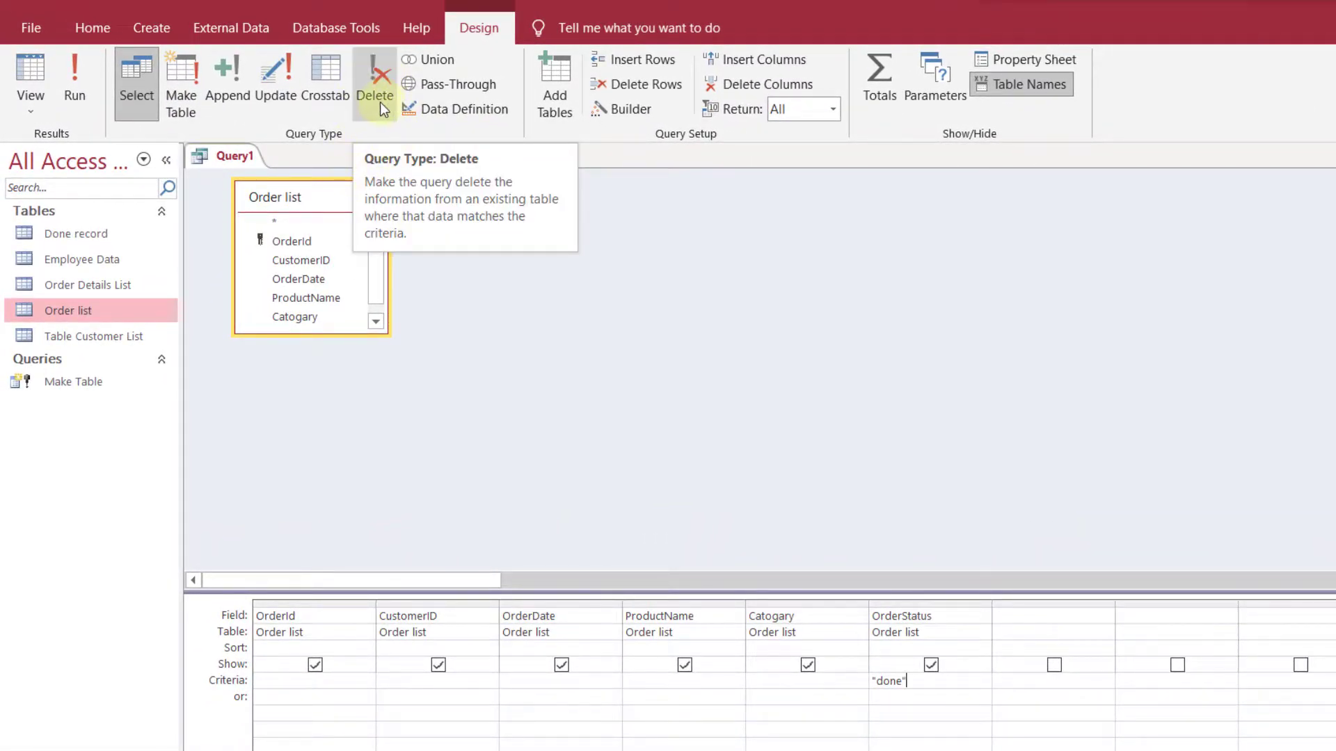
Change the query into a delete query and run it, confirming the deletion of the done orders from Order list
{"action": "left_click", "coordinate": [376, 98]}
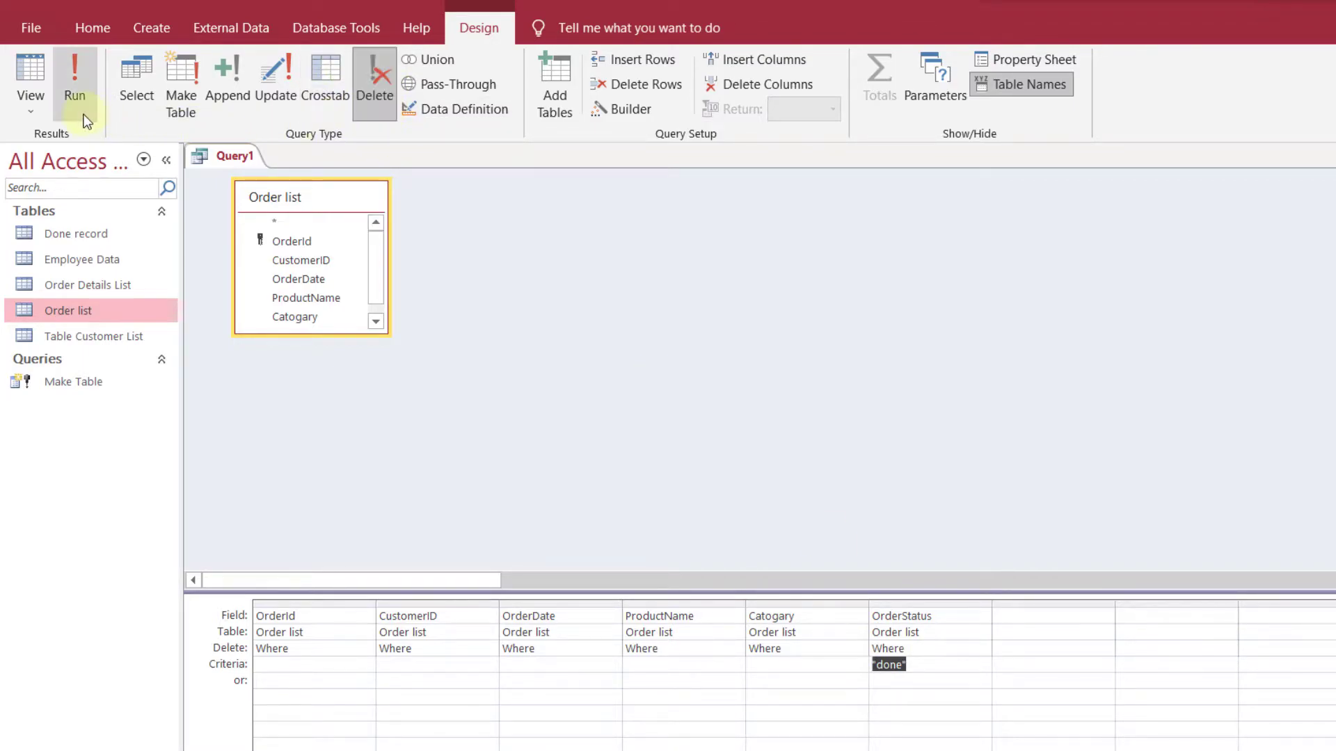
{"action": "left_click", "coordinate": [74, 98]}
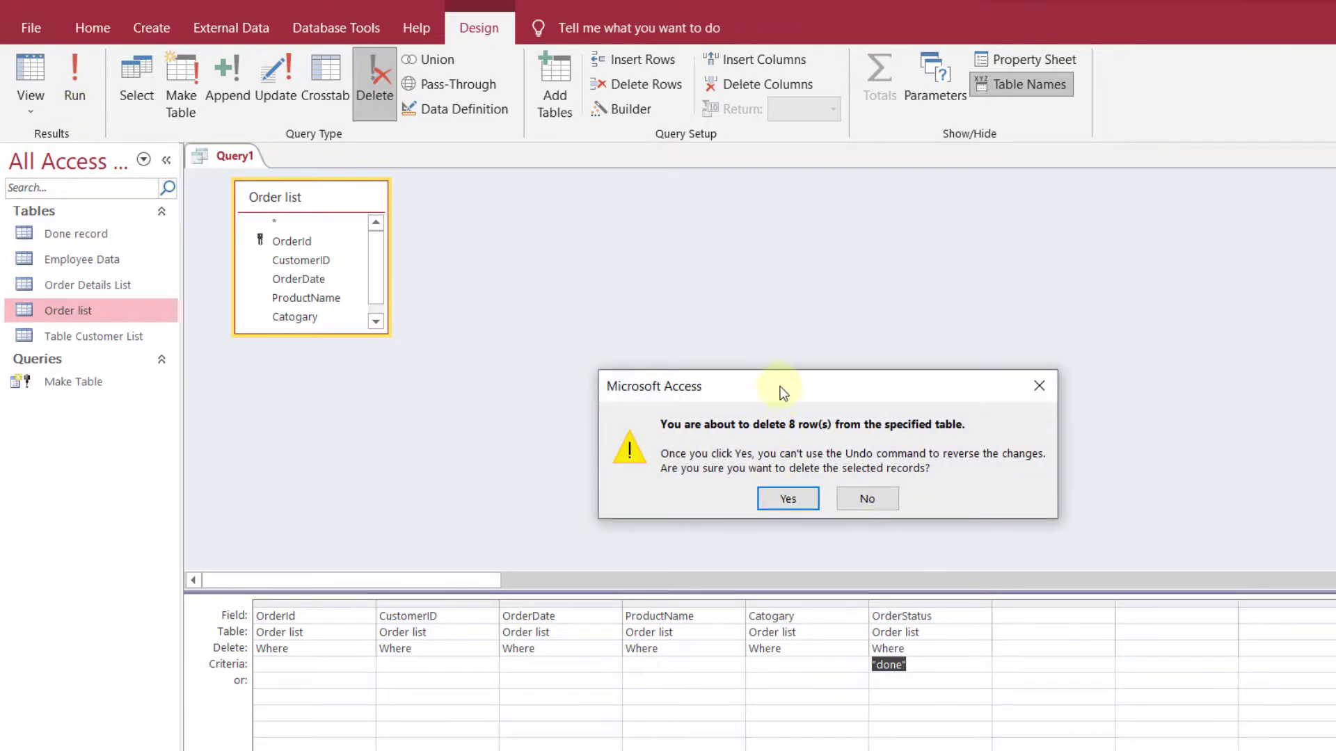
{"action": "left_click_drag", "start_coordinate": [780, 388], "coordinate": [615, 262]}
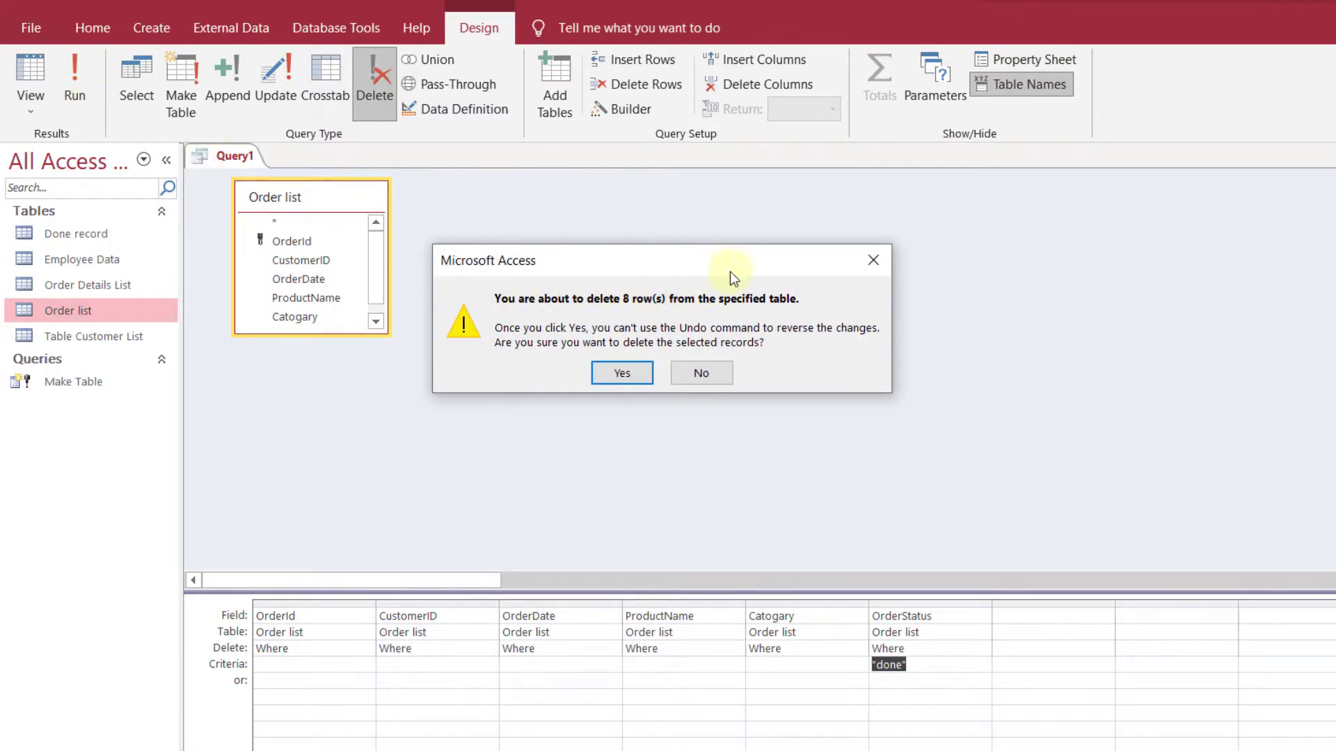
{"action": "left_click_drag", "start_coordinate": [707, 265], "coordinate": [845, 276]}
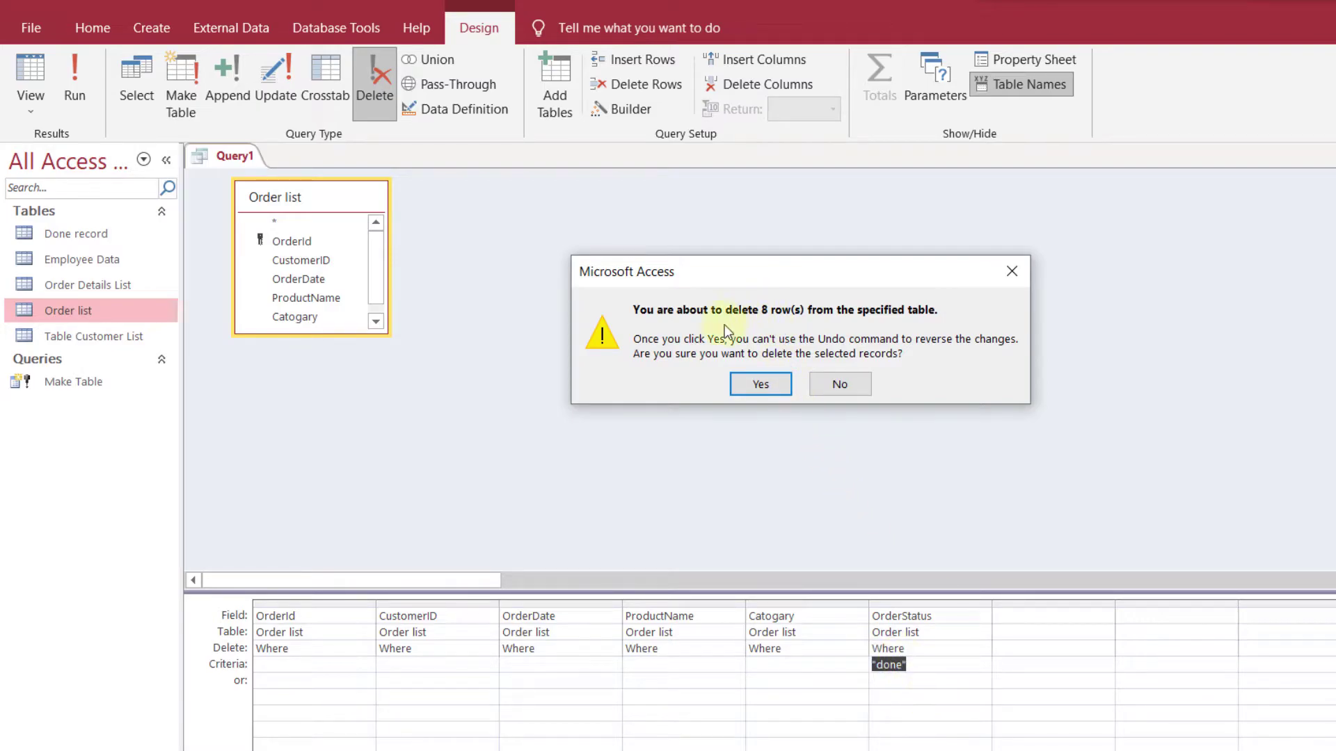
{"action": "left_click", "coordinate": [758, 390]}
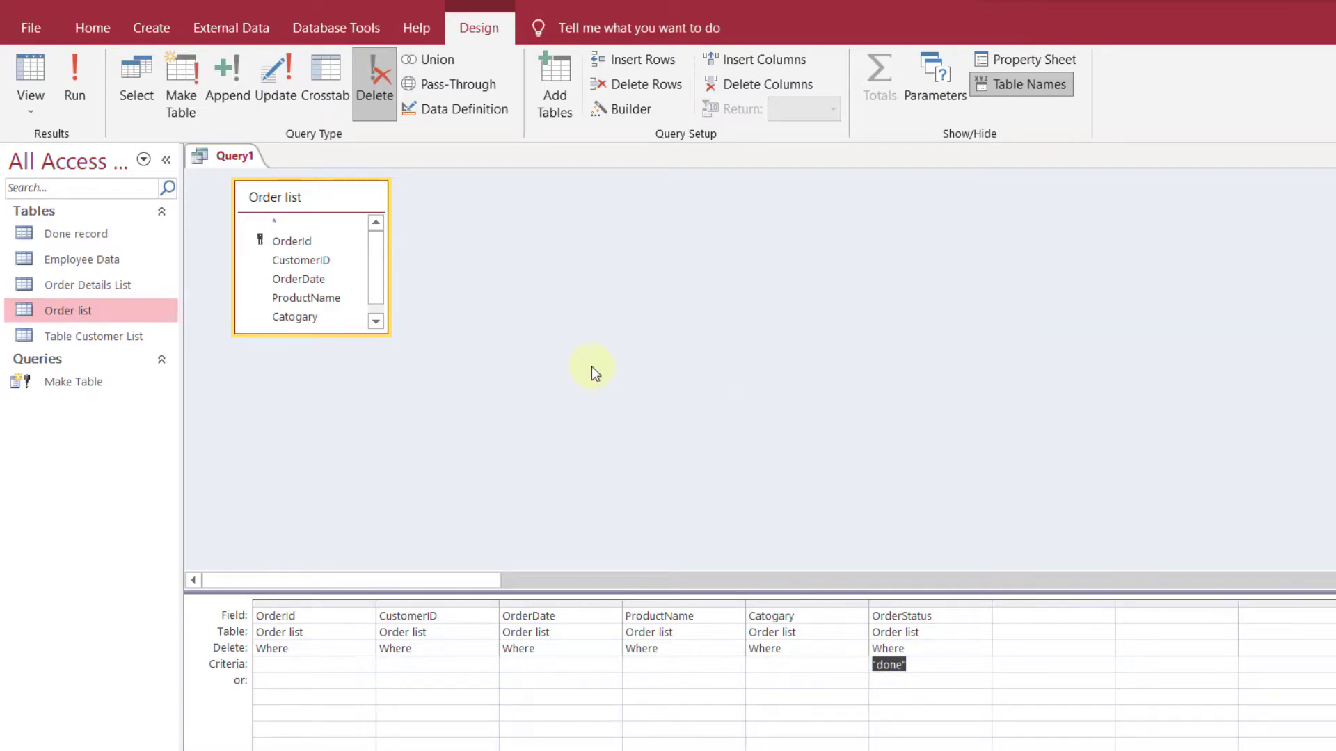
Open the Order list table to check its remaining orders, and close it
{"action": "right_click", "coordinate": [76, 313]}
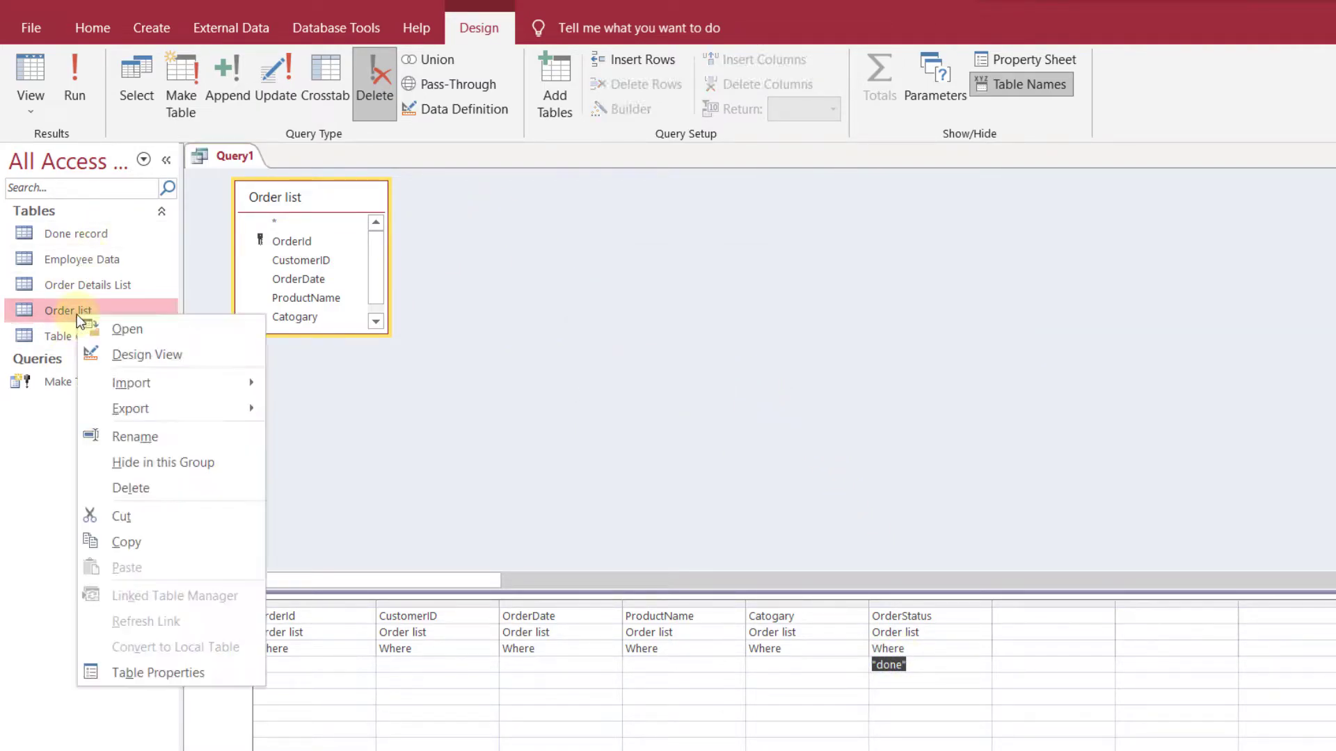
{"action": "left_click", "coordinate": [127, 331]}
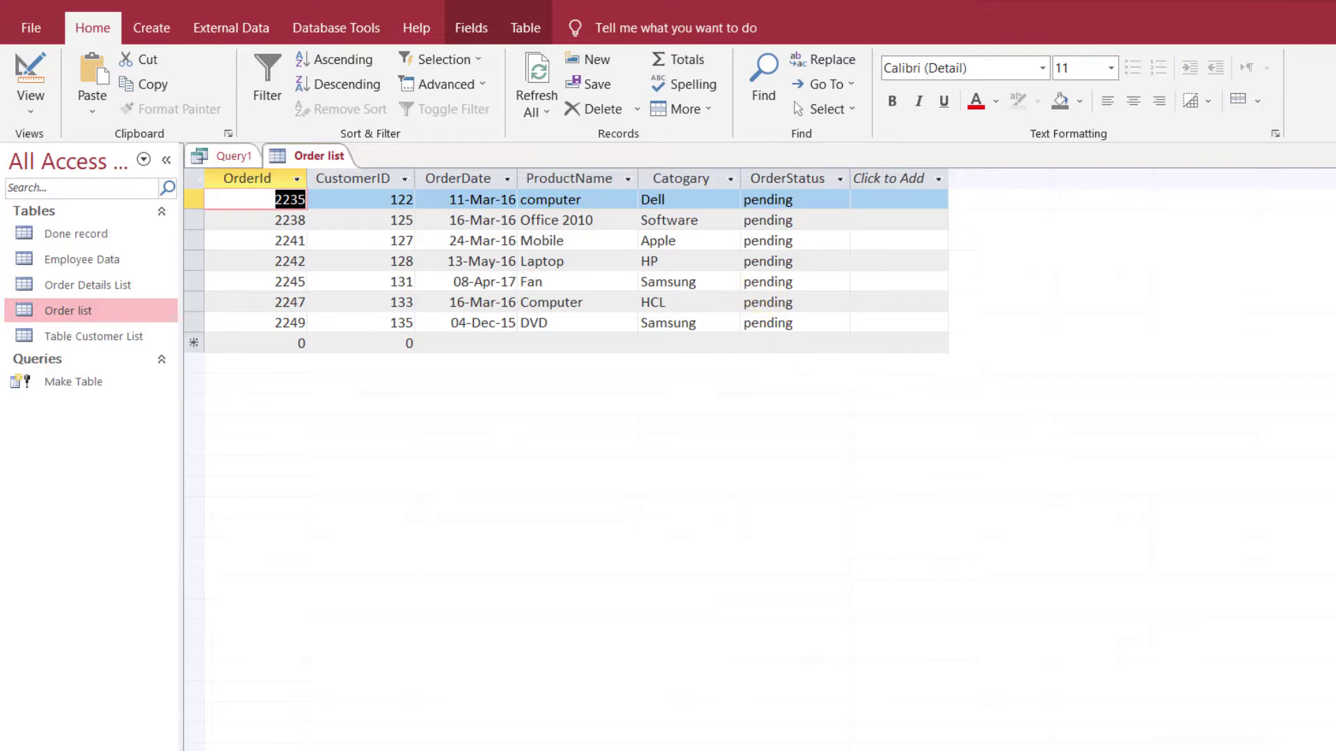
{"action": "left_click", "coordinate": [1326, 156]}
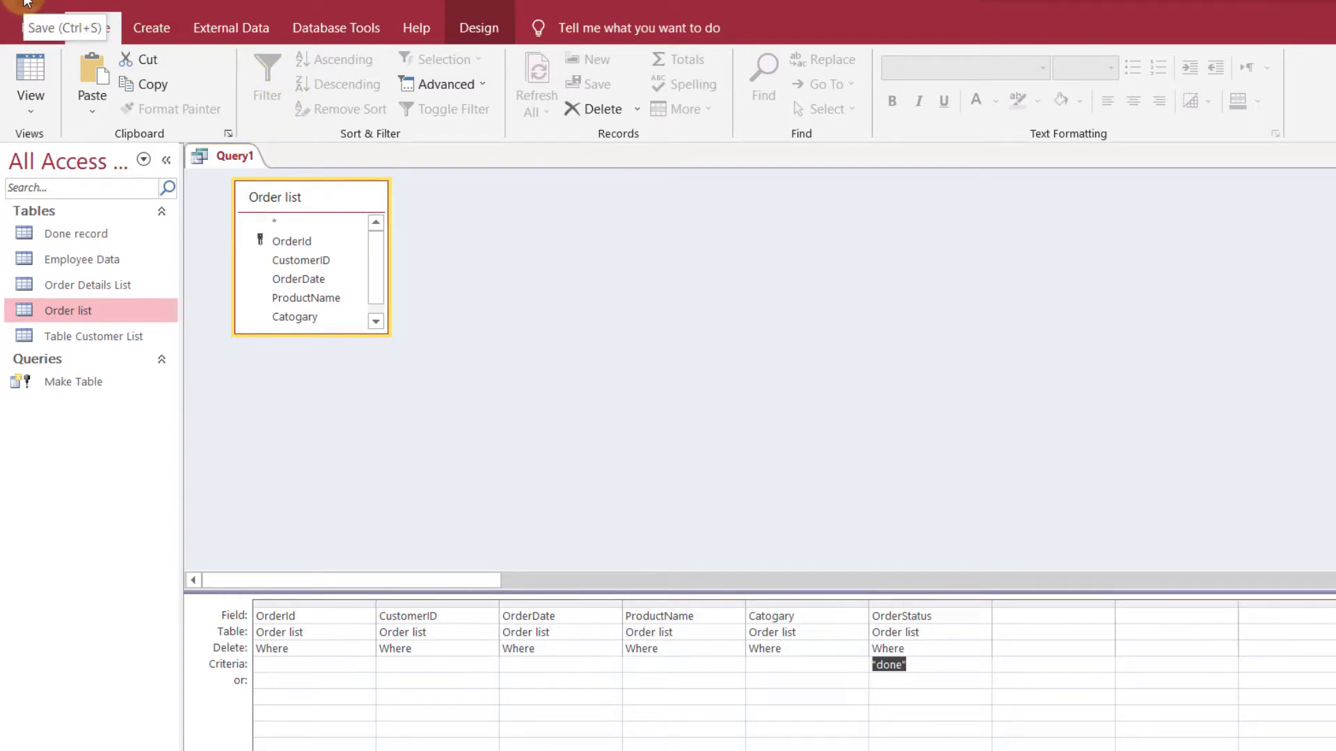
Save the delete query as Delete Done List and close it
{"action": "left_click", "coordinate": [640, 428]}
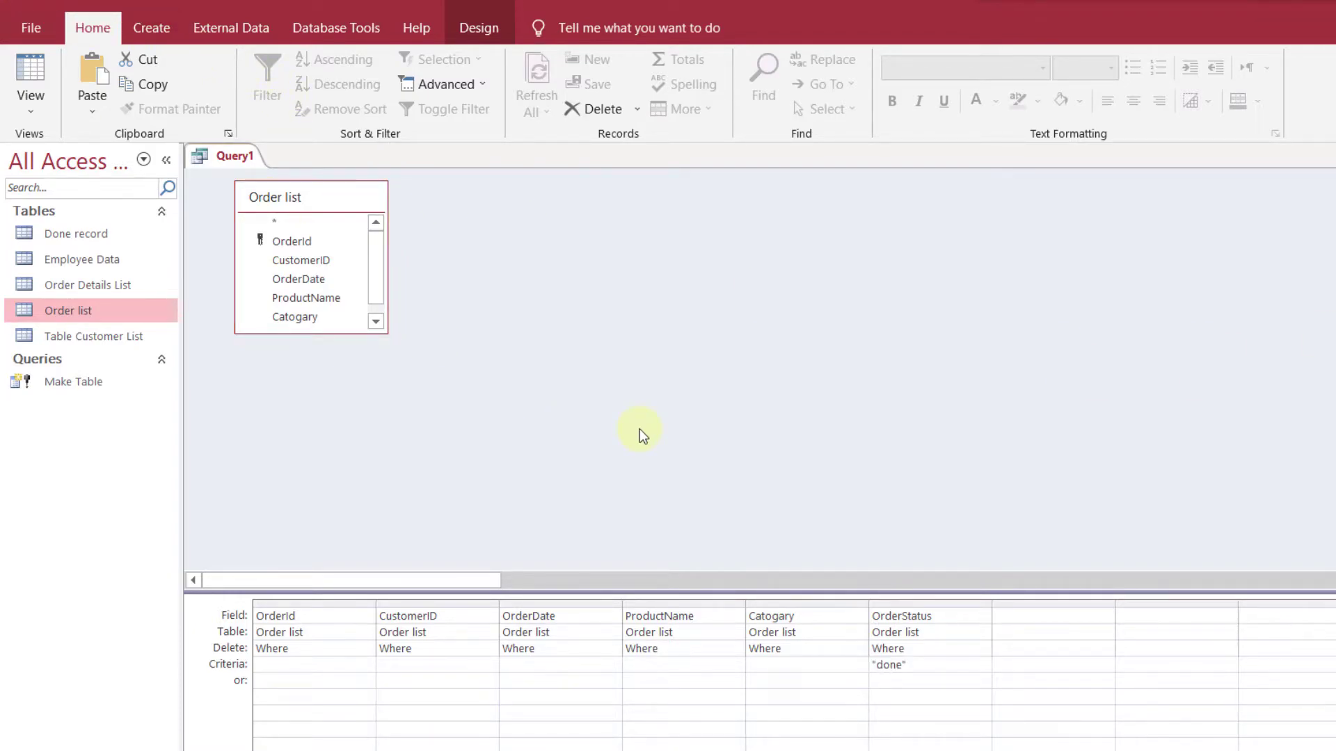
{"action": "key", "text": "ctrl+s"}
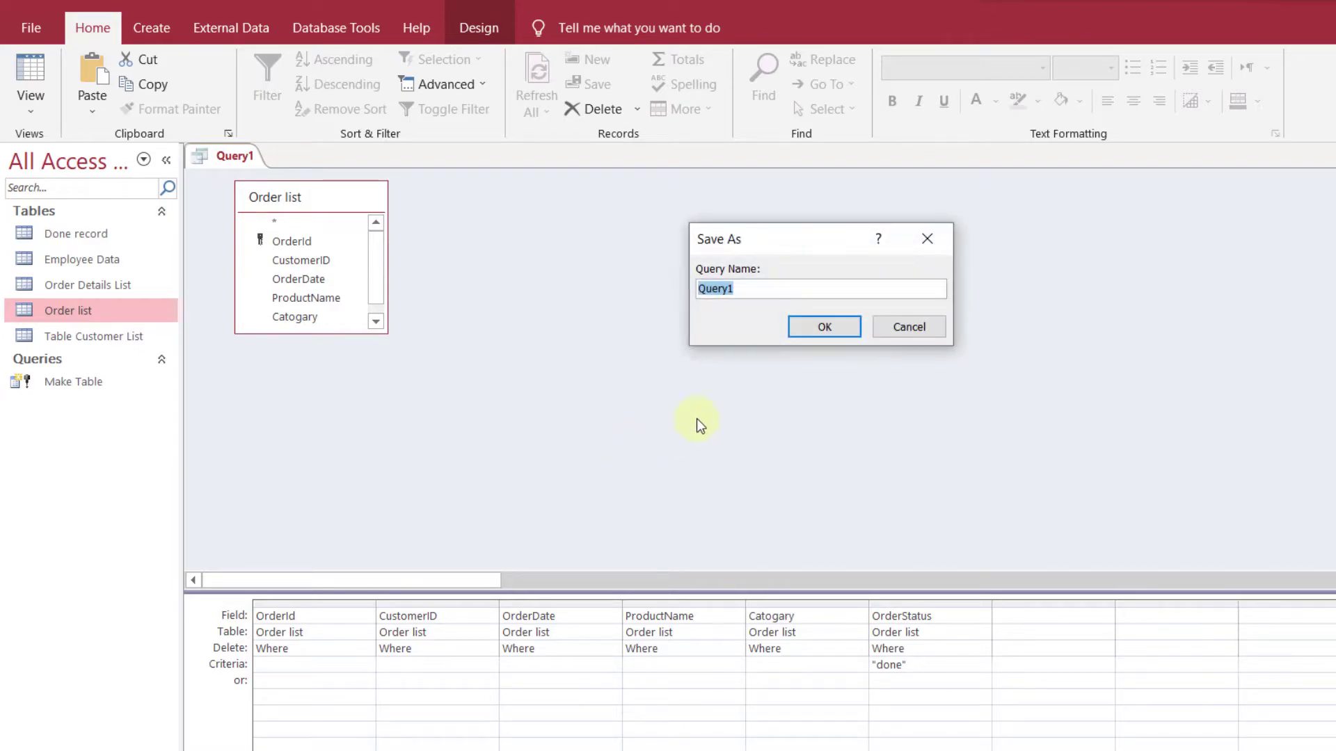
{"action": "key", "text": "BackSpace"}
{"action": "key", "text": "BackSpace"}
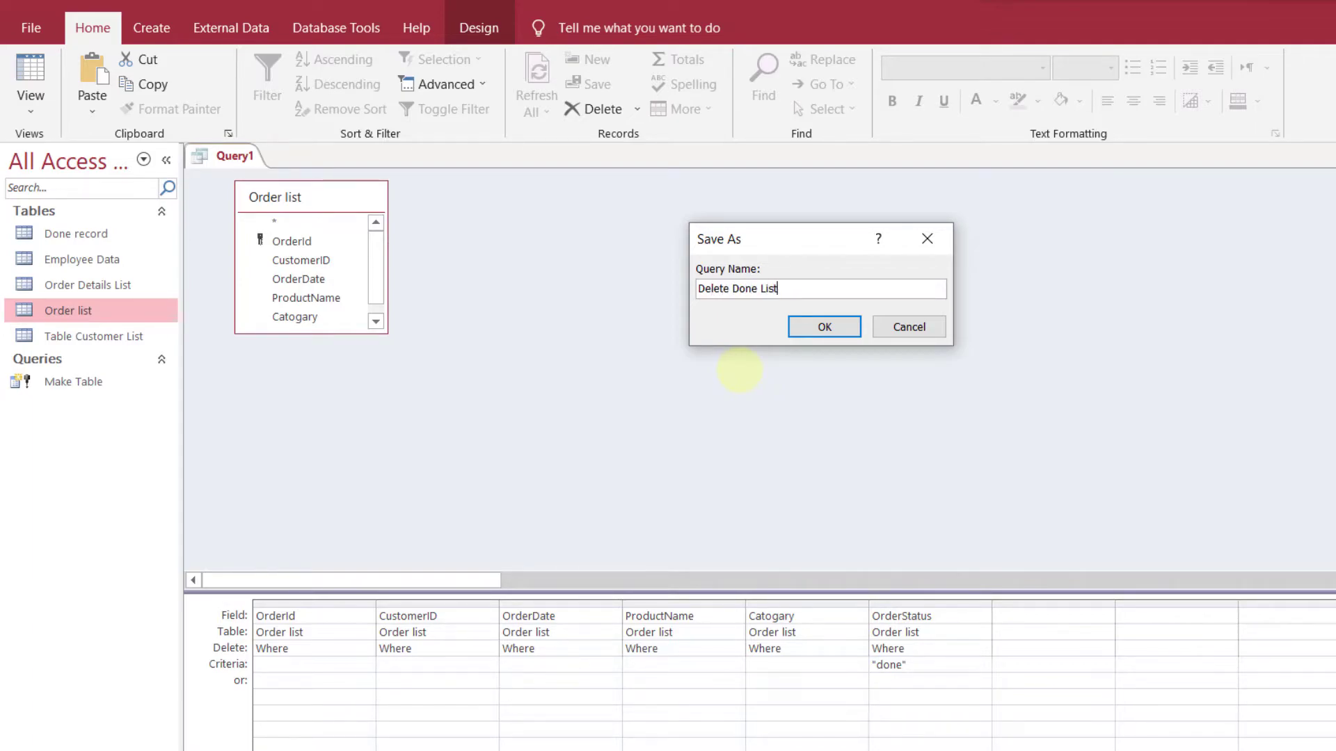
{"action": "left_click", "coordinate": [834, 330]}
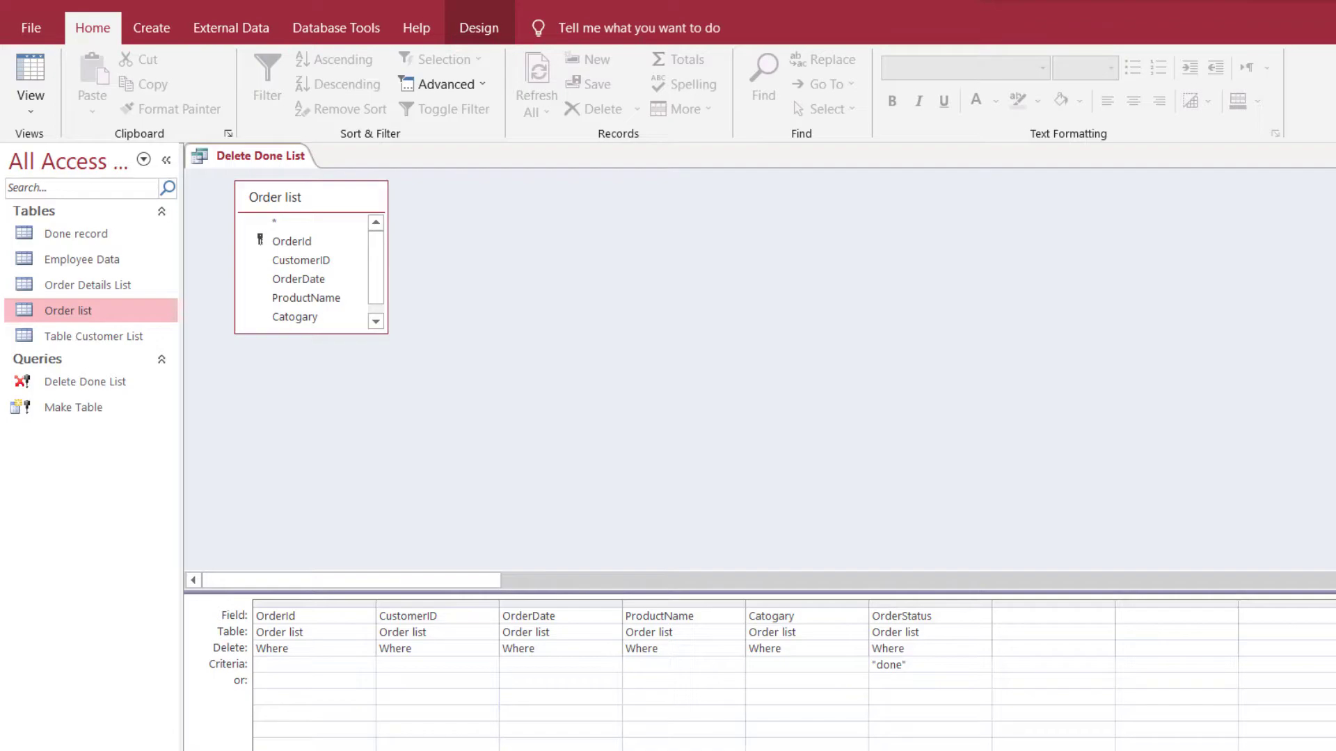
{"action": "key", "text": "ctrl+w"}
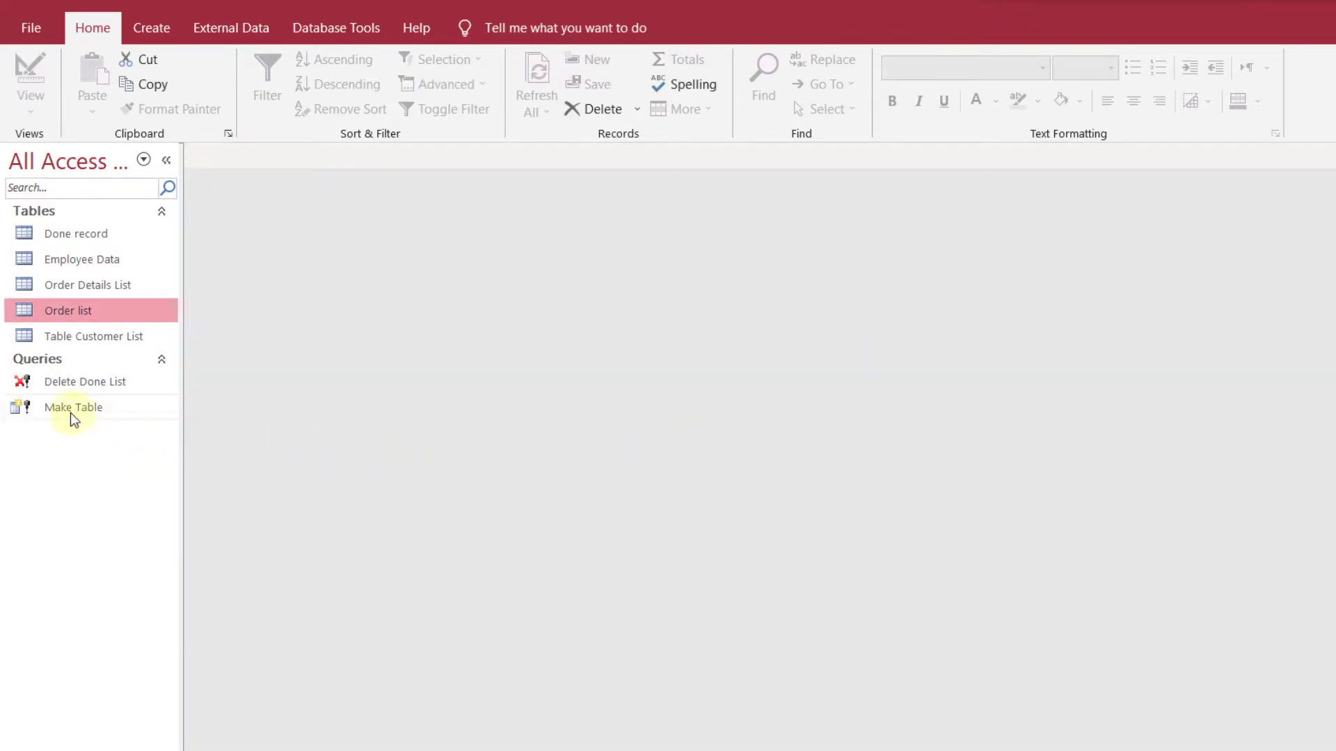
{"action": "right_click", "coordinate": [68, 388]}
{"action": "left_click", "coordinate": [103, 381]}
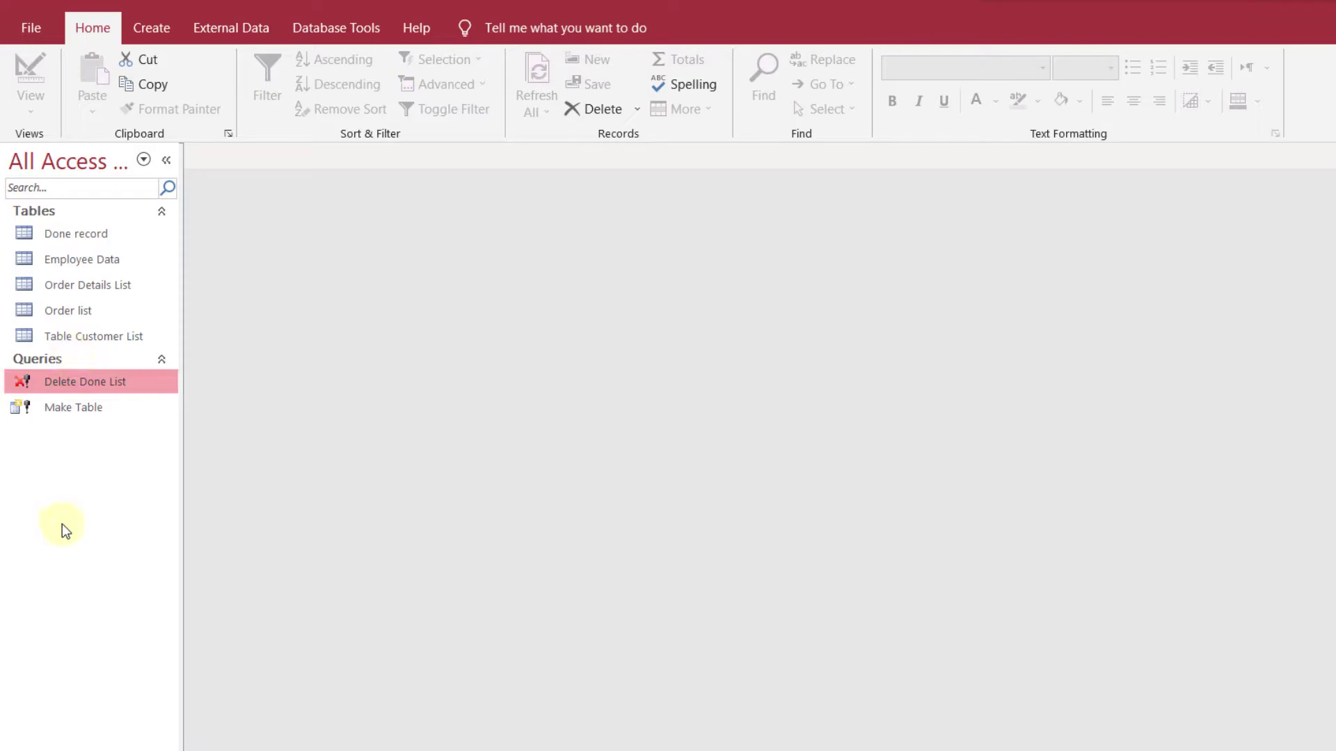
Open the Order list table, check the OrderStatus value of the remaining orders, and close the table
{"action": "right_click", "coordinate": [61, 311]}
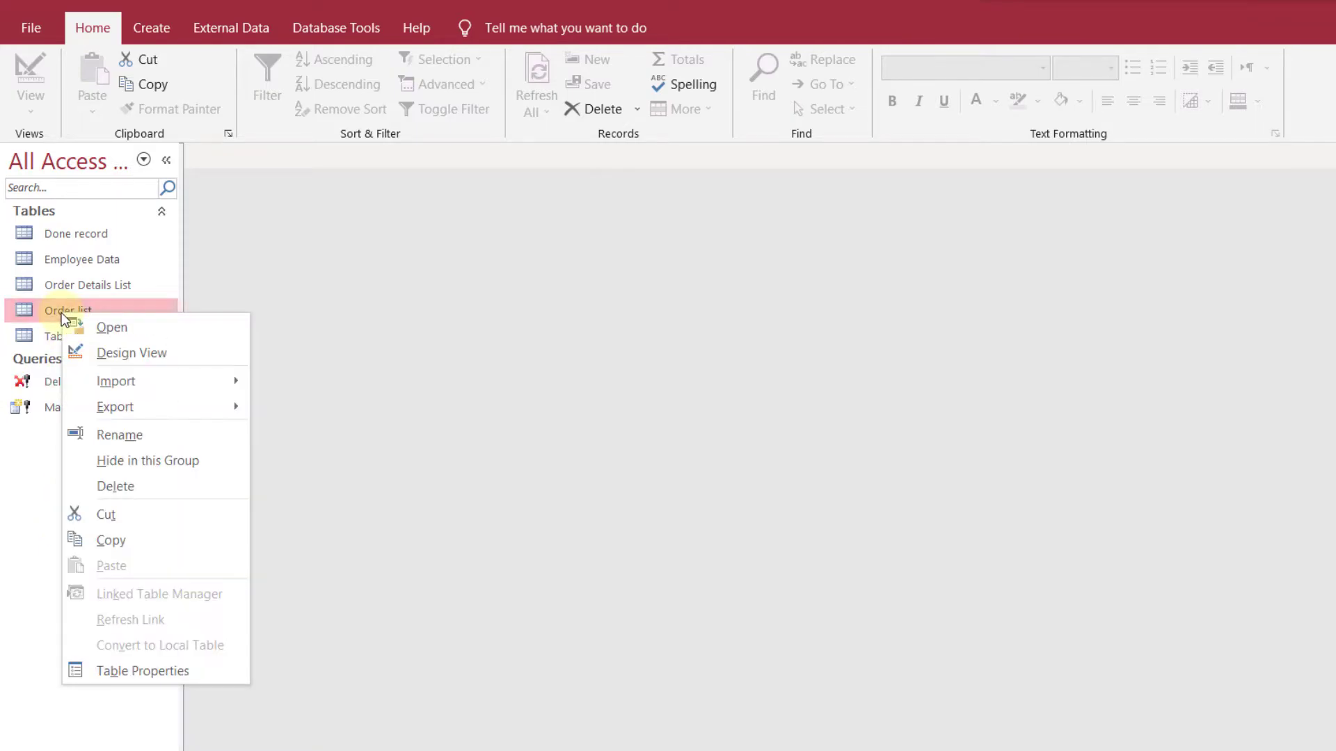
{"action": "left_click", "coordinate": [115, 324]}
{"action": "left_click", "coordinate": [814, 200]}
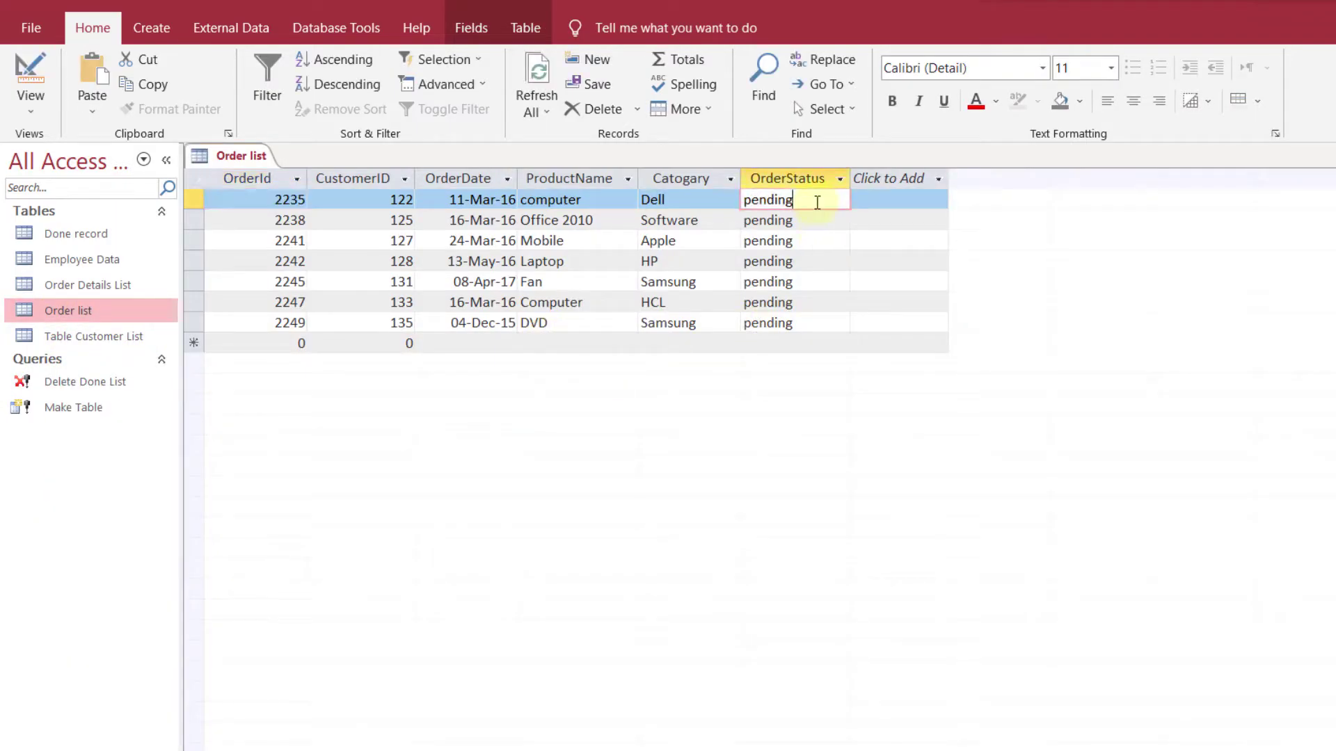
{"action": "left_click", "coordinate": [802, 180]}
{"action": "left_click", "coordinate": [799, 281]}
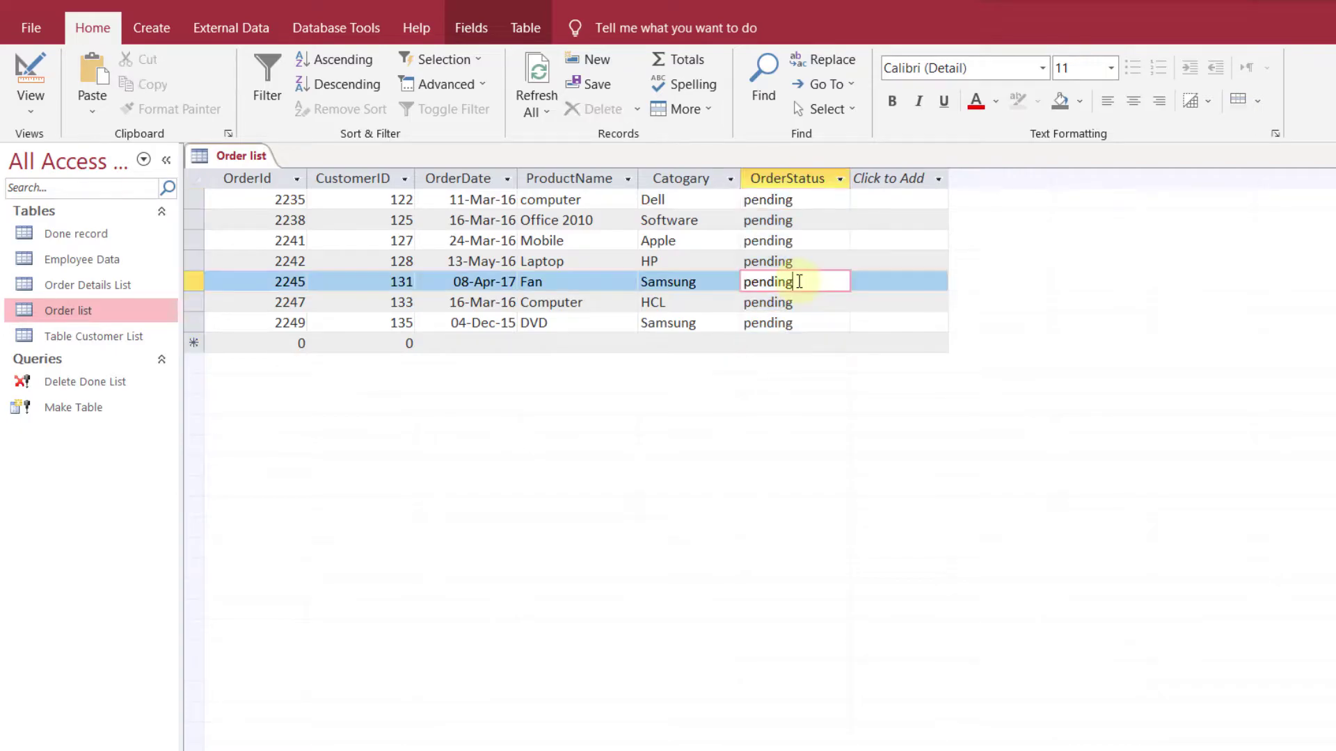
{"action": "left_click", "coordinate": [801, 219]}
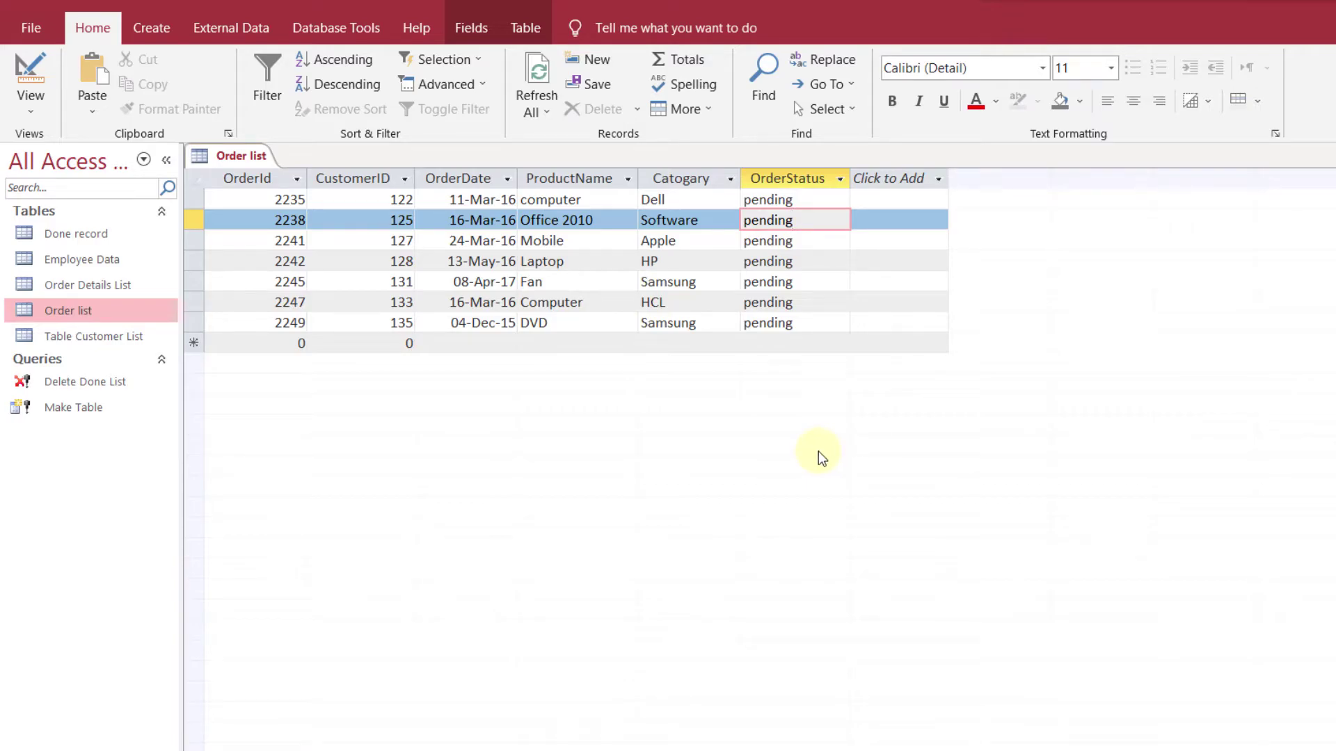
{"action": "left_click", "coordinate": [754, 342]}
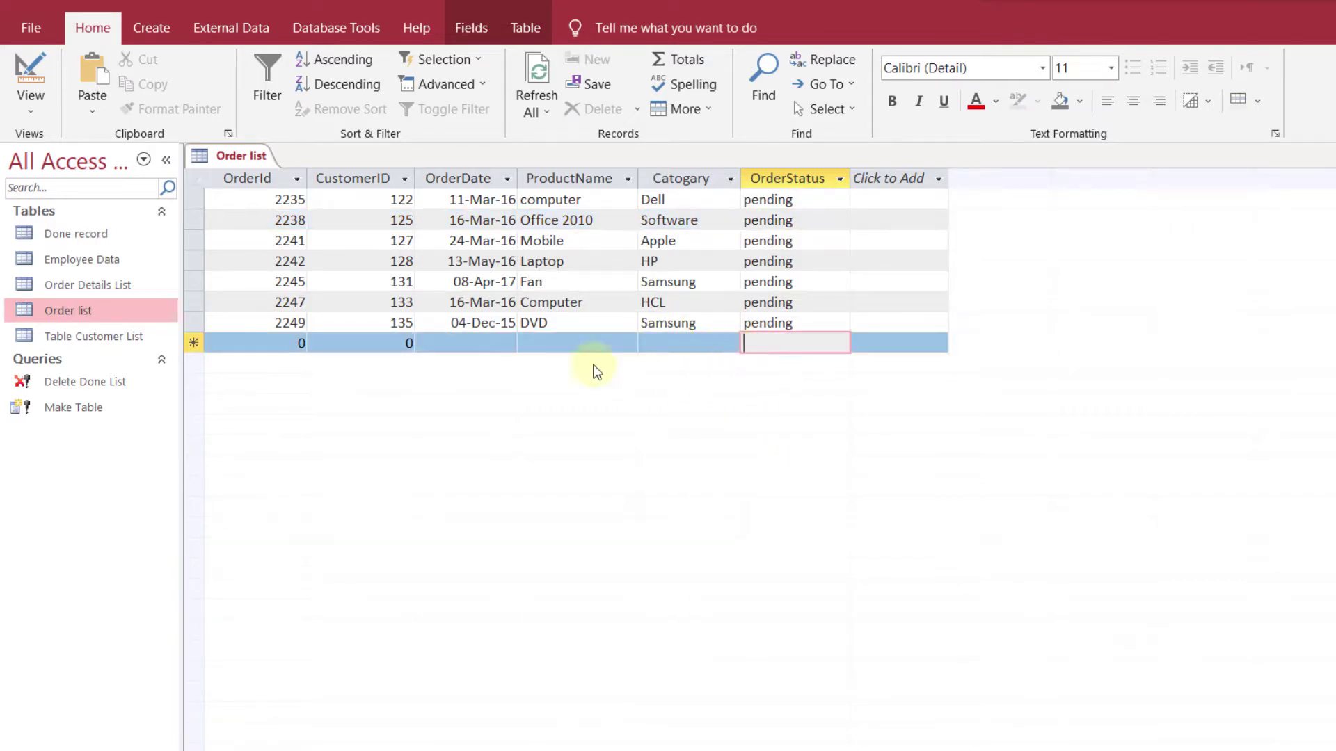
{"action": "left_click", "coordinate": [66, 311]}
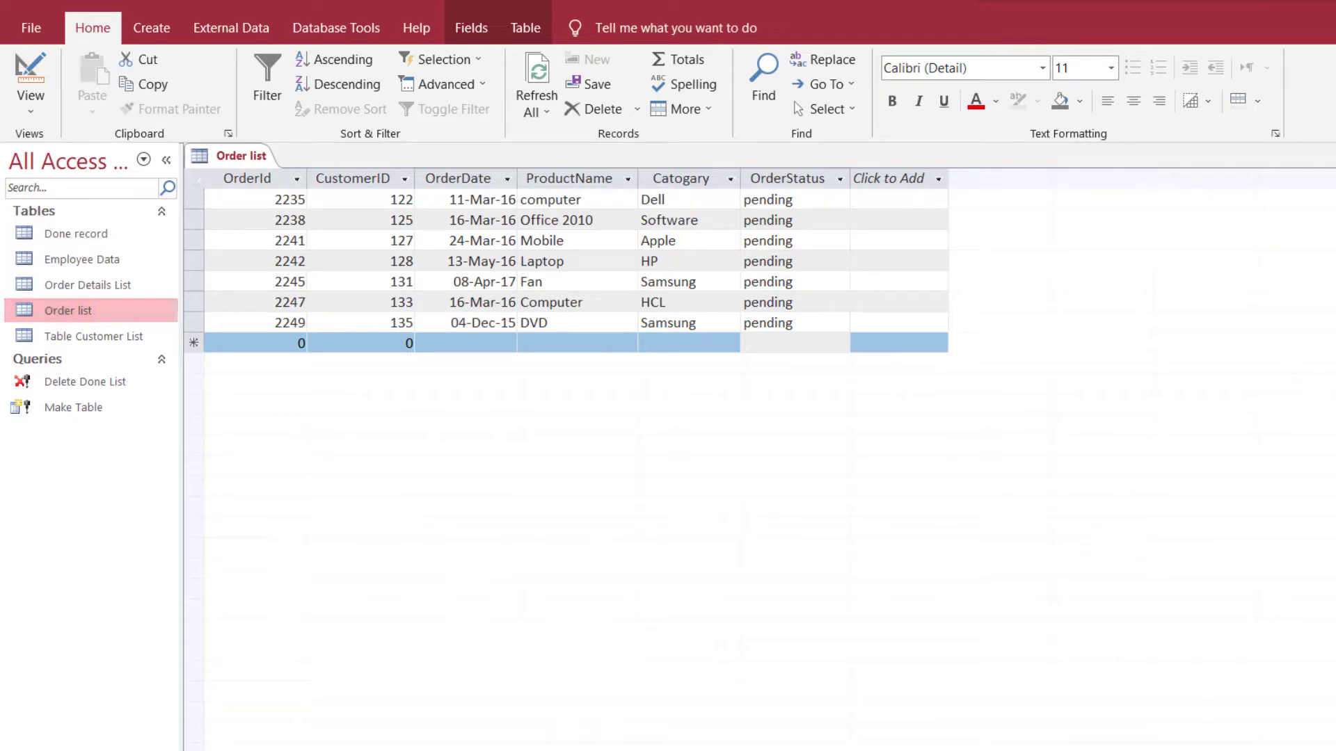
{"action": "key", "text": "ctrl+w"}
Open the Order list and Done record tables, compare their order statuses, and close both
{"action": "right_click", "coordinate": [85, 311]}
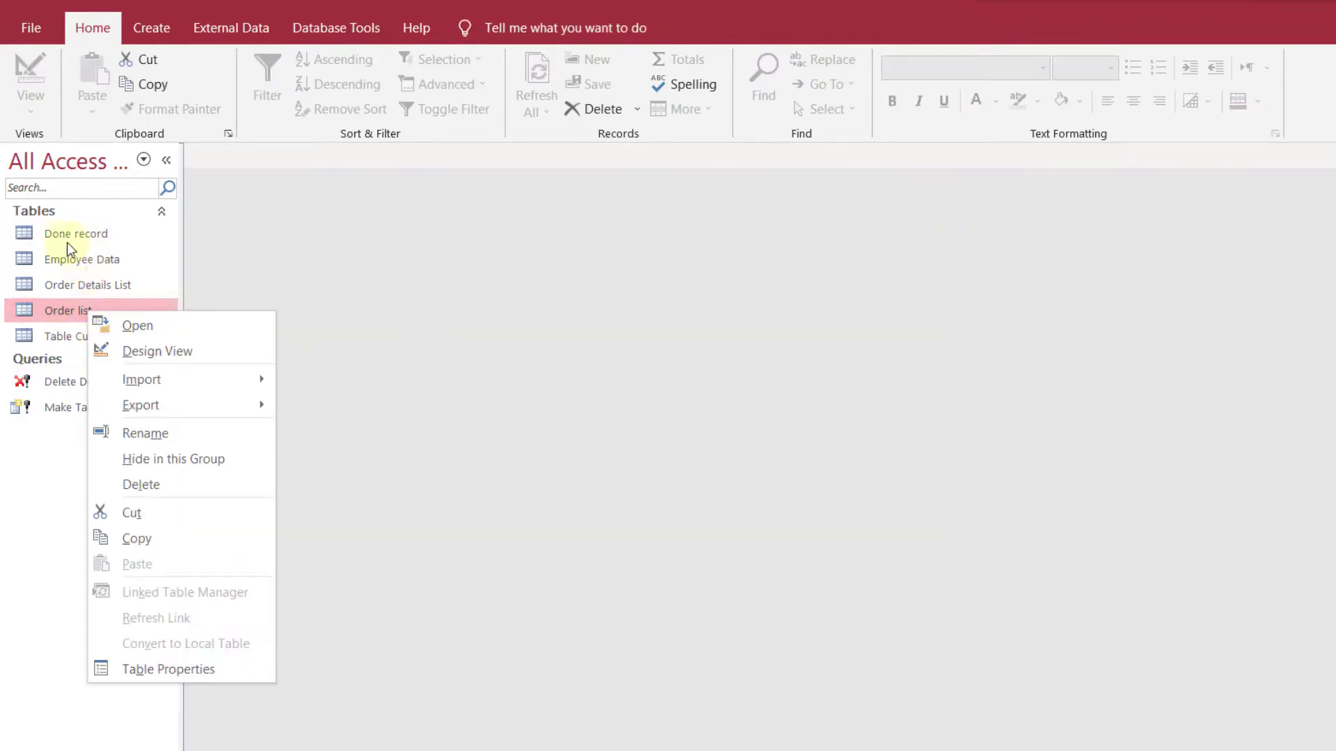
{"action": "left_click", "coordinate": [145, 328]}
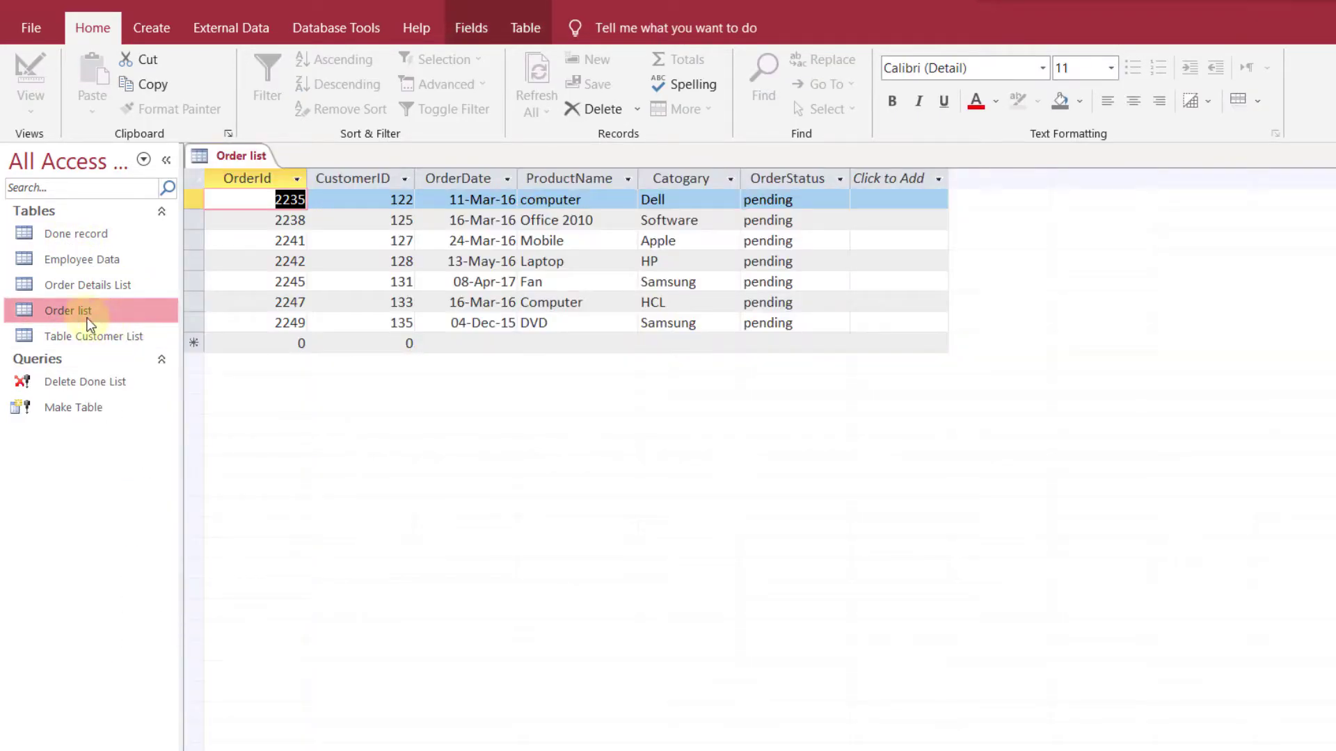
{"action": "double_click", "coordinate": [80, 233]}
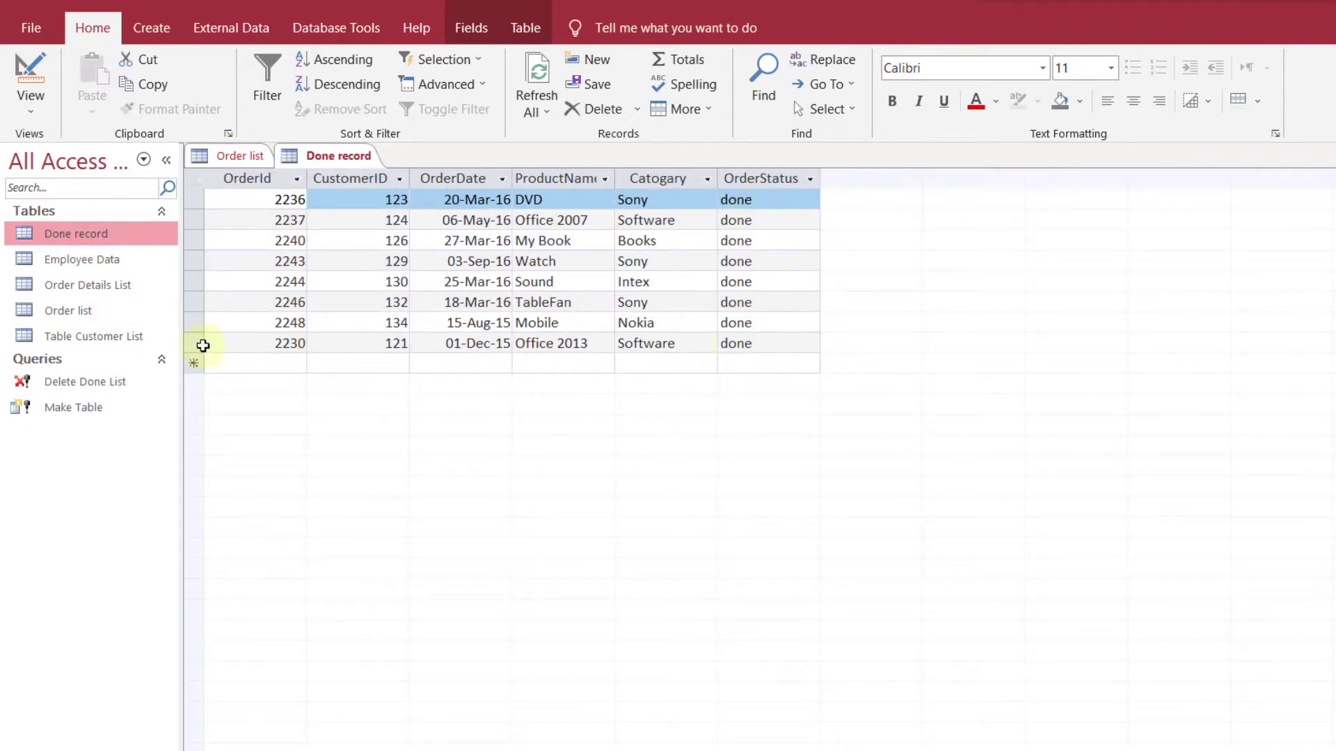
{"action": "right_click", "coordinate": [84, 311]}
{"action": "left_click", "coordinate": [142, 328]}
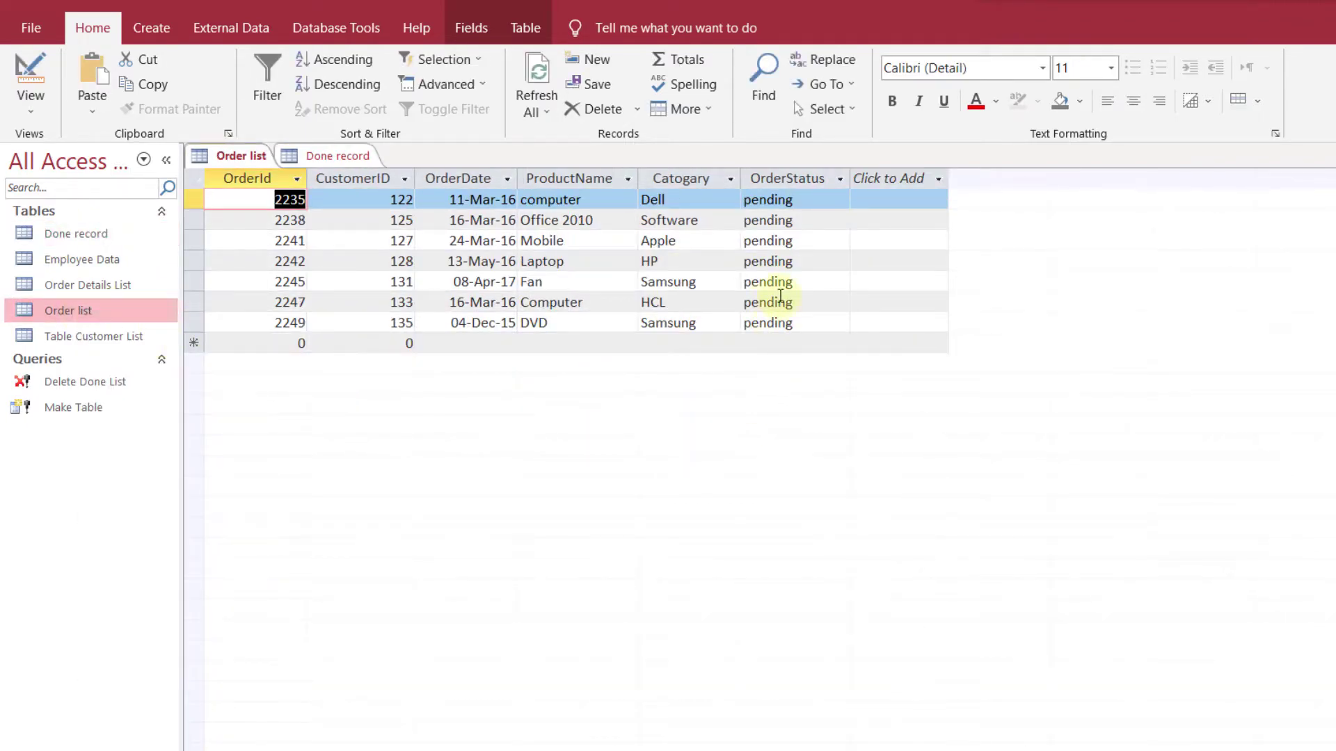
{"action": "key", "text": "ctrl+w"}
{"action": "key", "text": "ctrl+w"}
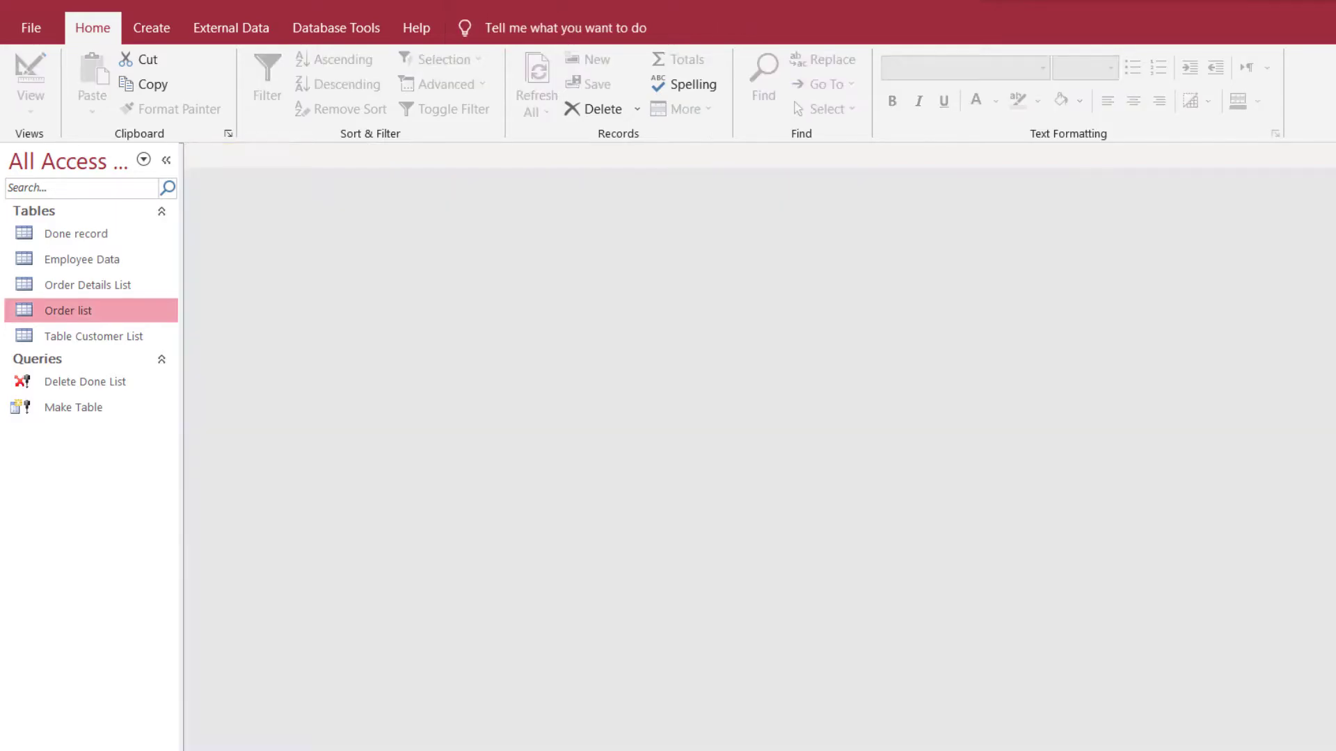
Open the Order list table and set the OrderStatus of order 2235 to Done
{"action": "right_click", "coordinate": [89, 315]}
{"action": "left_click", "coordinate": [140, 331]}
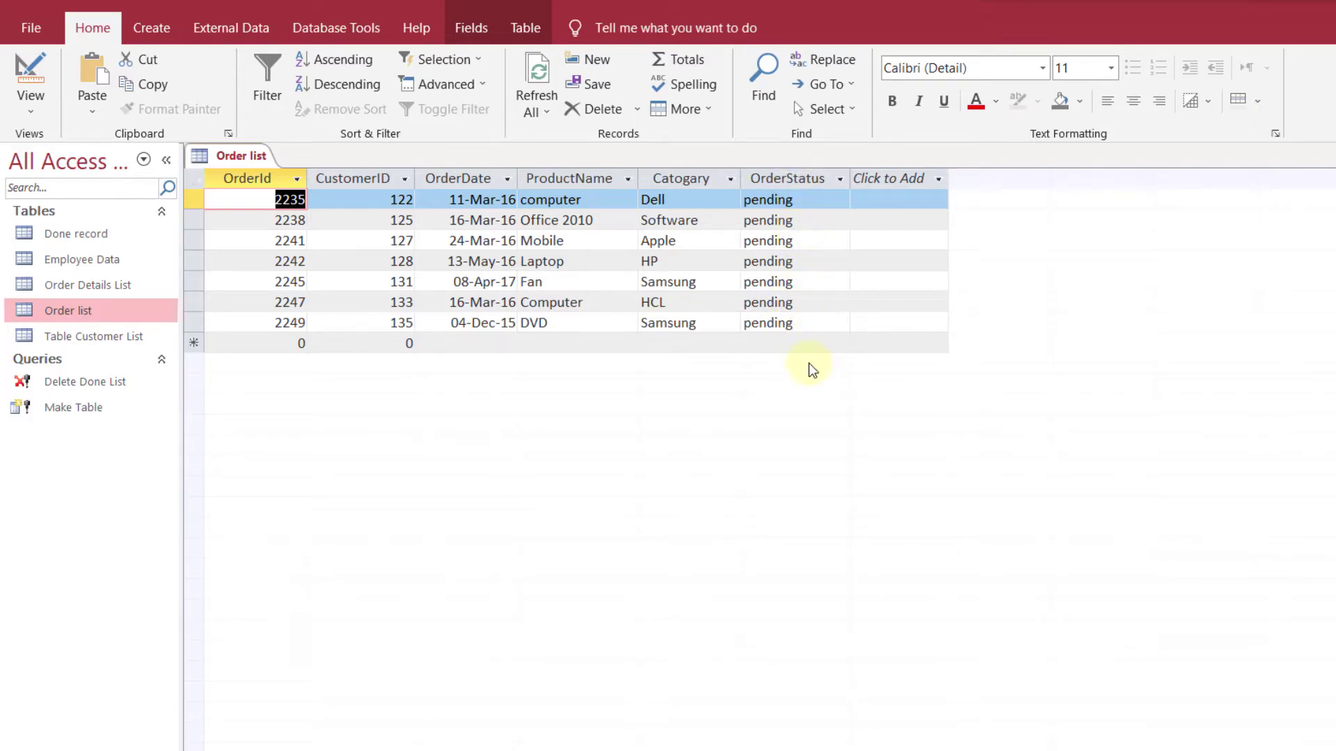
{"action": "left_click", "coordinate": [805, 203]}
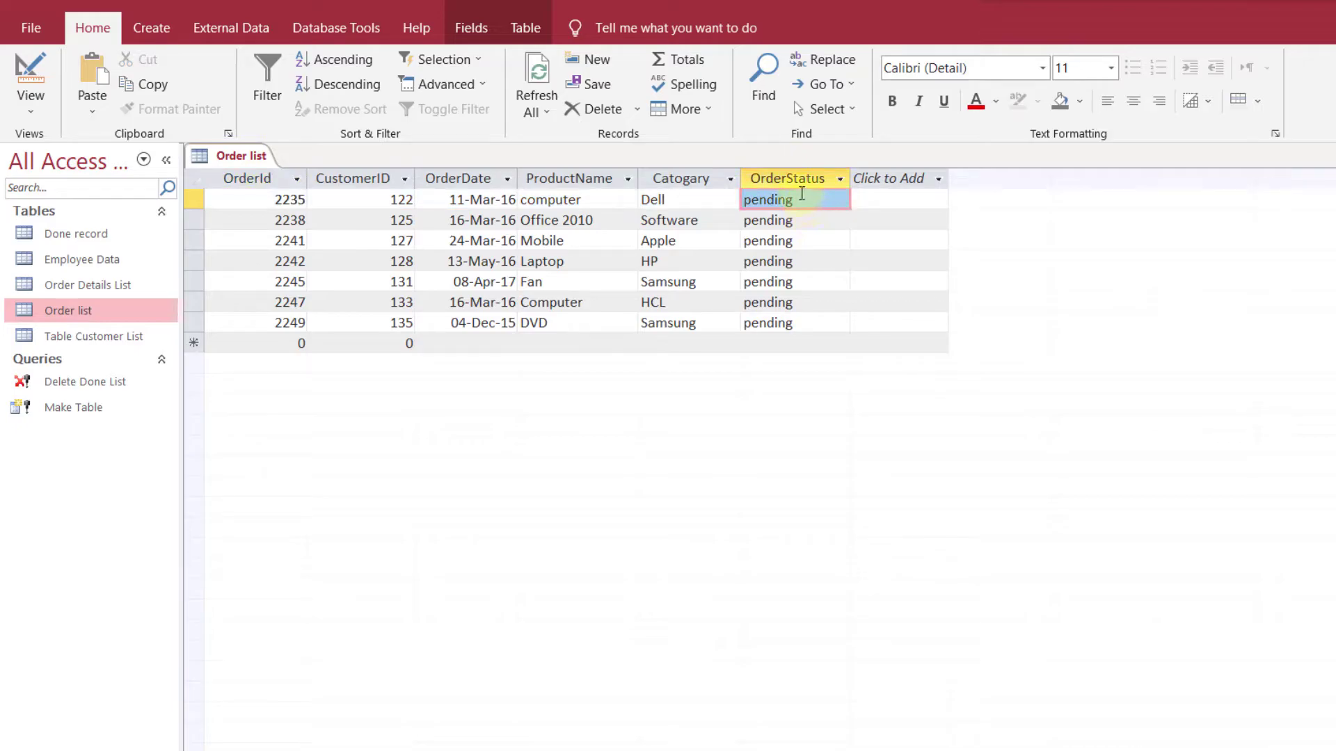
{"action": "left_click", "coordinate": [805, 195]}
{"action": "left_click_drag", "start_coordinate": [805, 195], "coordinate": [735, 194]}
{"action": "type", "text": "Done"}
Set the OrderStatus of orders 2241 and 2245 to Done
{"action": "left_click", "coordinate": [800, 244]}
{"action": "double_click", "coordinate": [800, 244]}
{"action": "type", "text": "Done"}
{"action": "left_click", "coordinate": [800, 323]}
{"action": "left_click", "coordinate": [795, 281]}
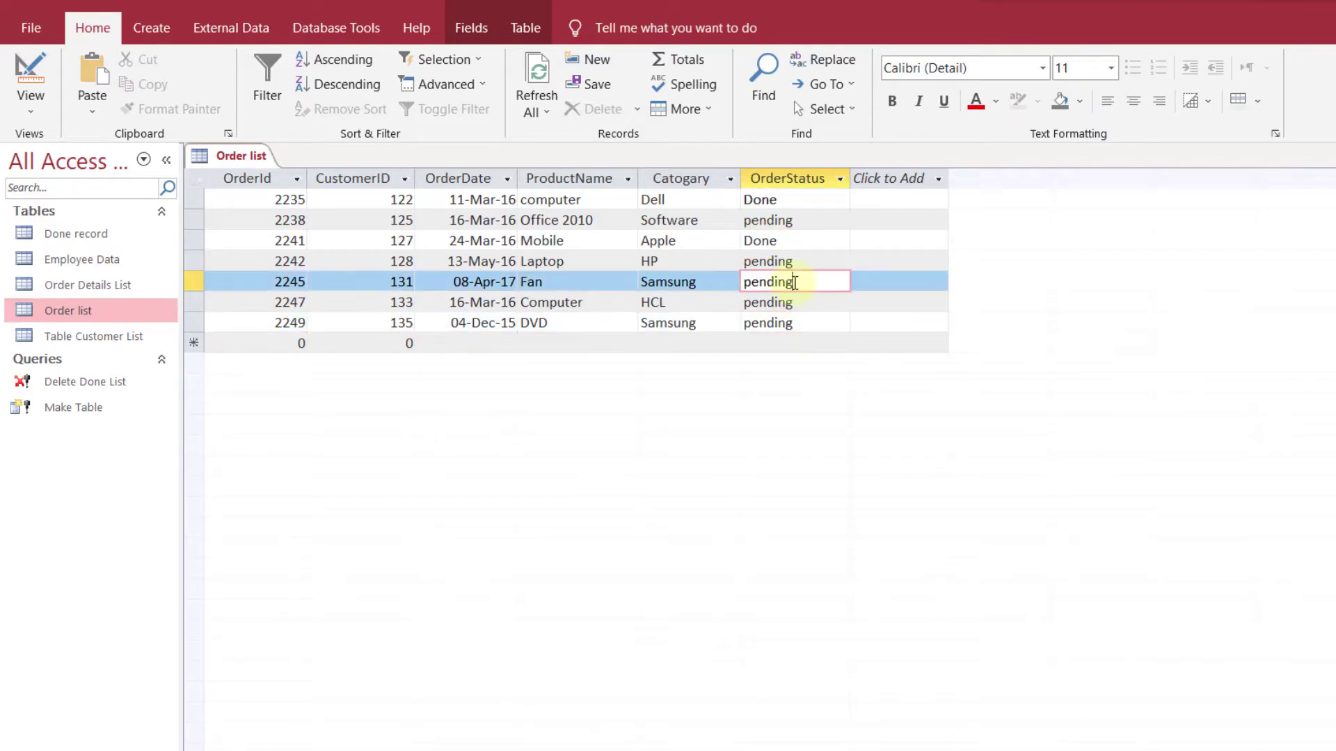
{"action": "double_click", "coordinate": [795, 282]}
{"action": "type", "text": "Done"}
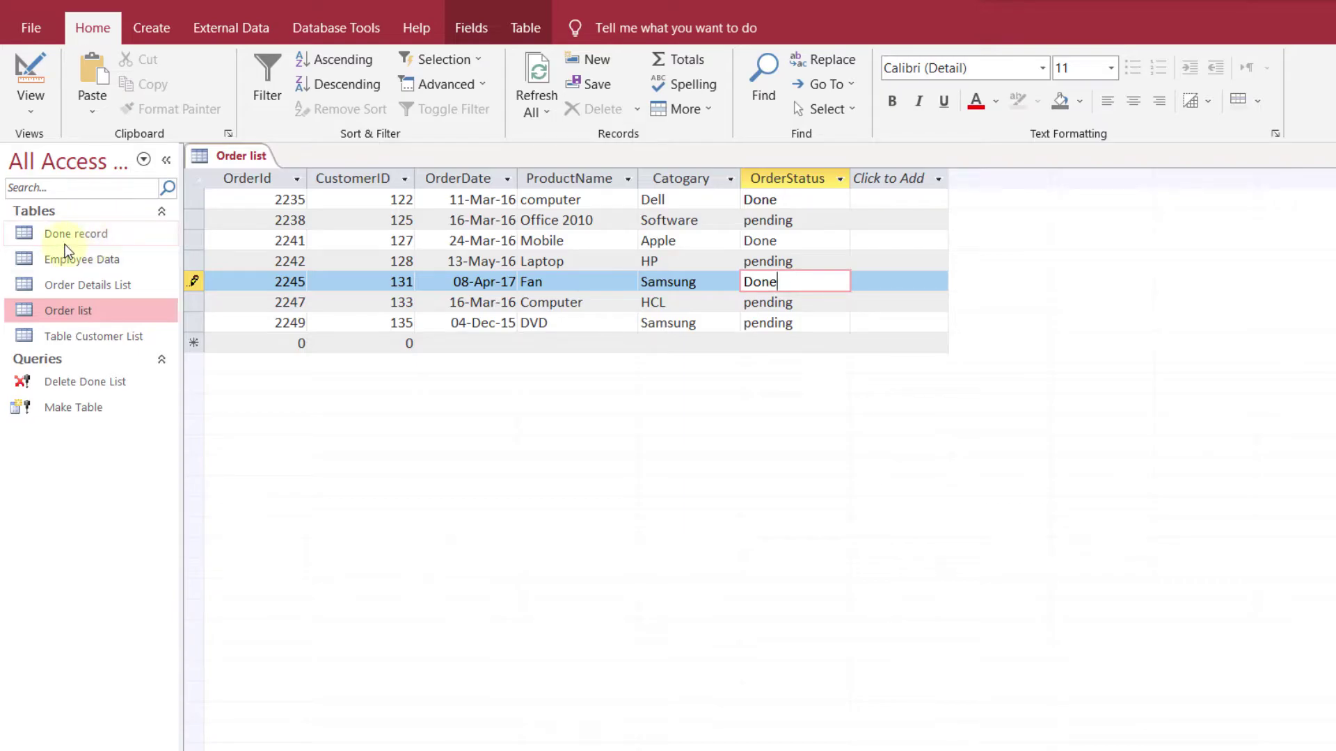
Examine the OrderStatus column of Order list for done and pending orders
{"action": "left_click", "coordinate": [84, 319]}
{"action": "left_click", "coordinate": [772, 178]}
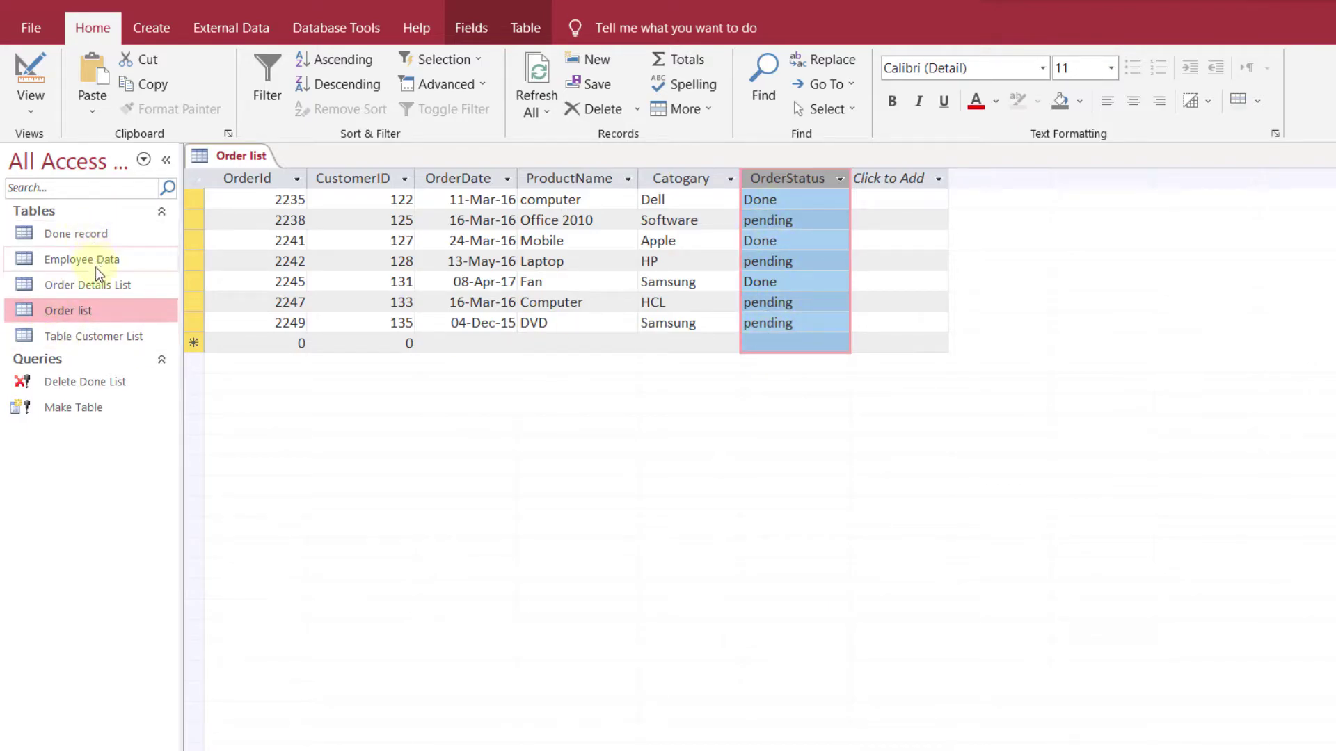
{"action": "right_click", "coordinate": [85, 406]}
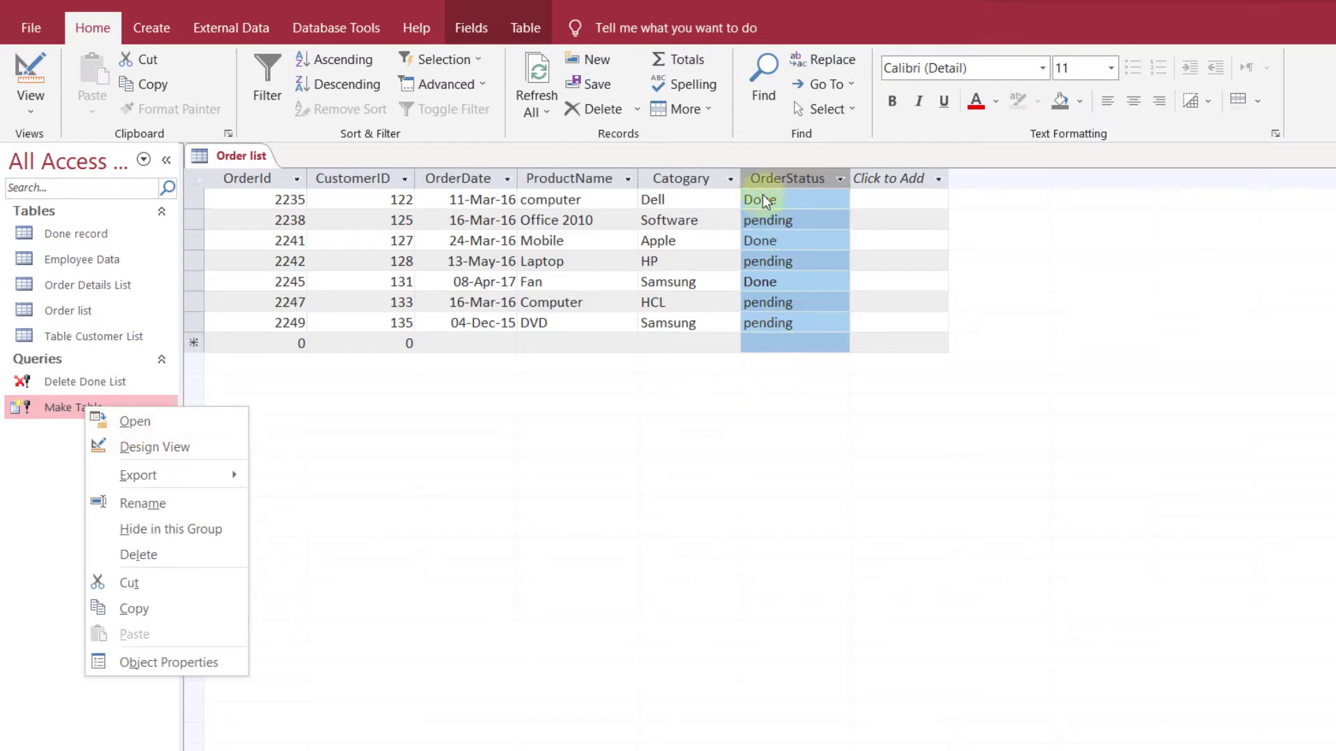
{"action": "left_click", "coordinate": [757, 220]}
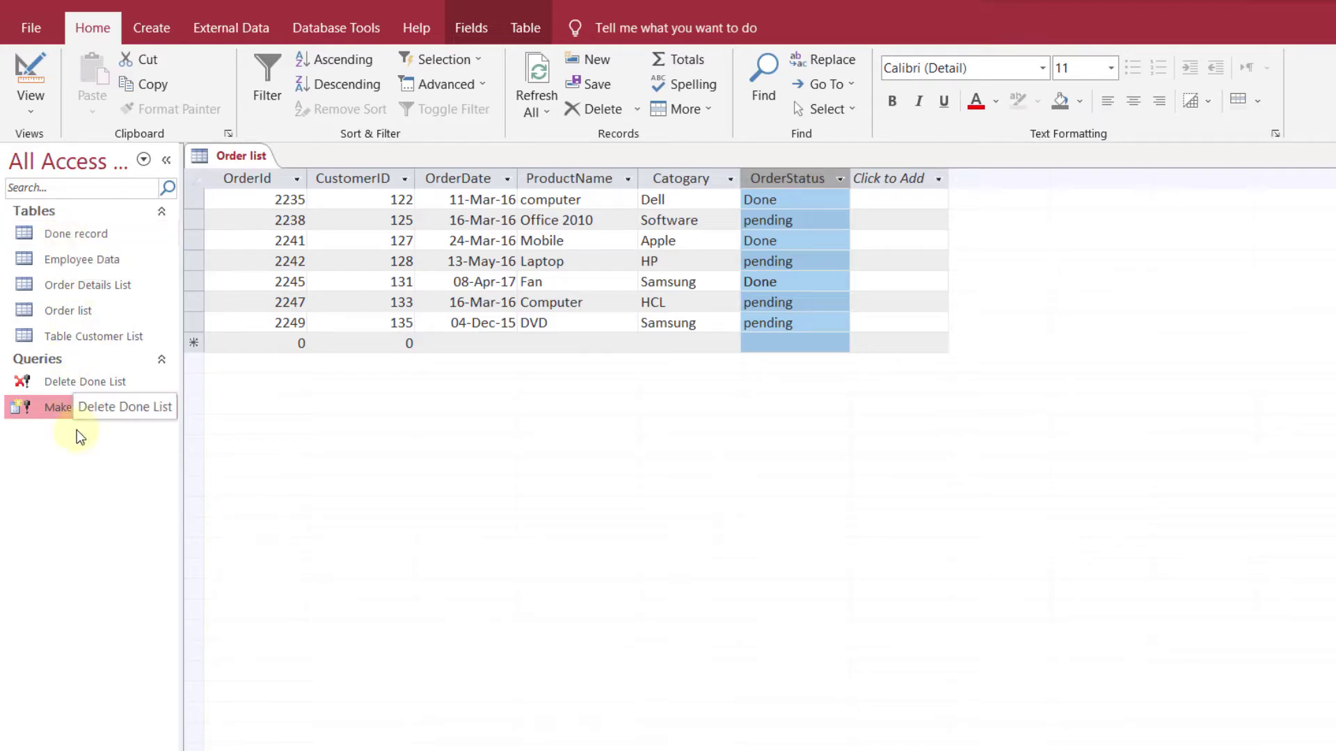
Open the Done record table and compare its orders with the OrderStatus column of Order list
{"action": "left_click", "coordinate": [92, 240]}
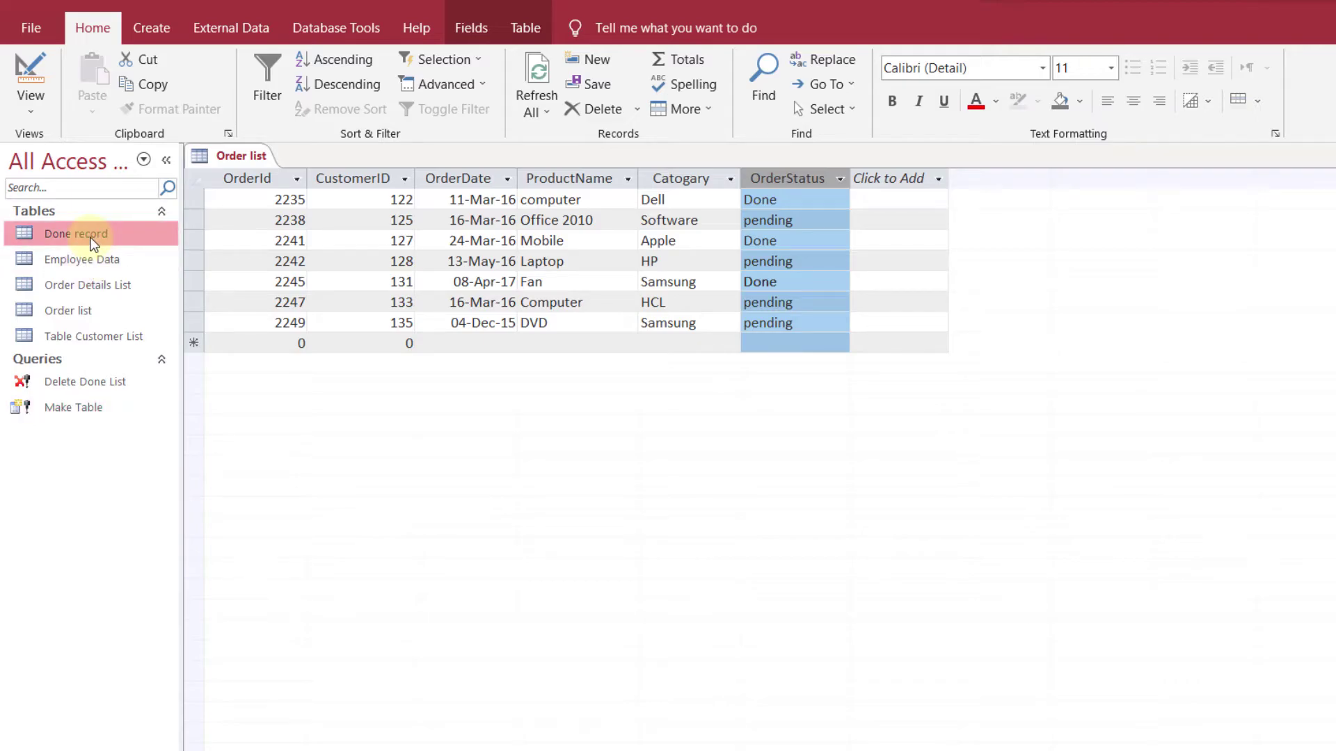
{"action": "right_click", "coordinate": [93, 241]}
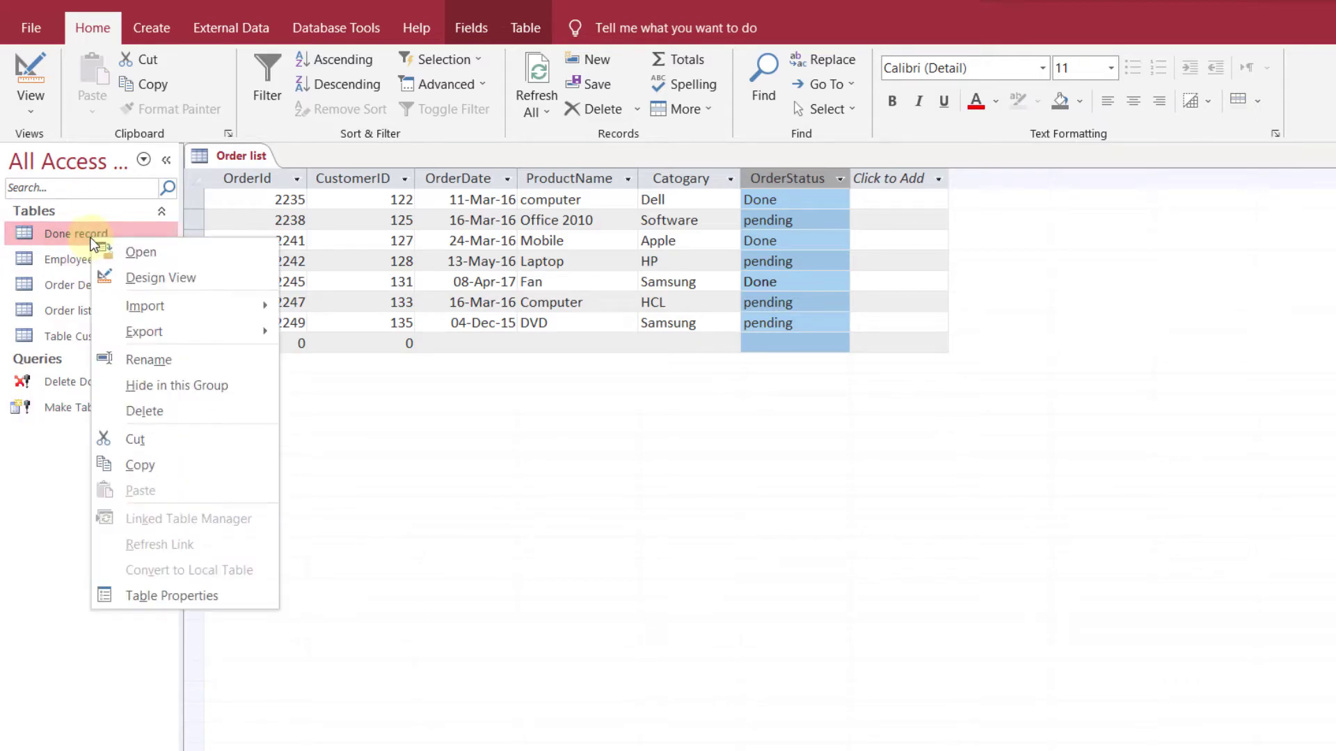
{"action": "left_click", "coordinate": [143, 252]}
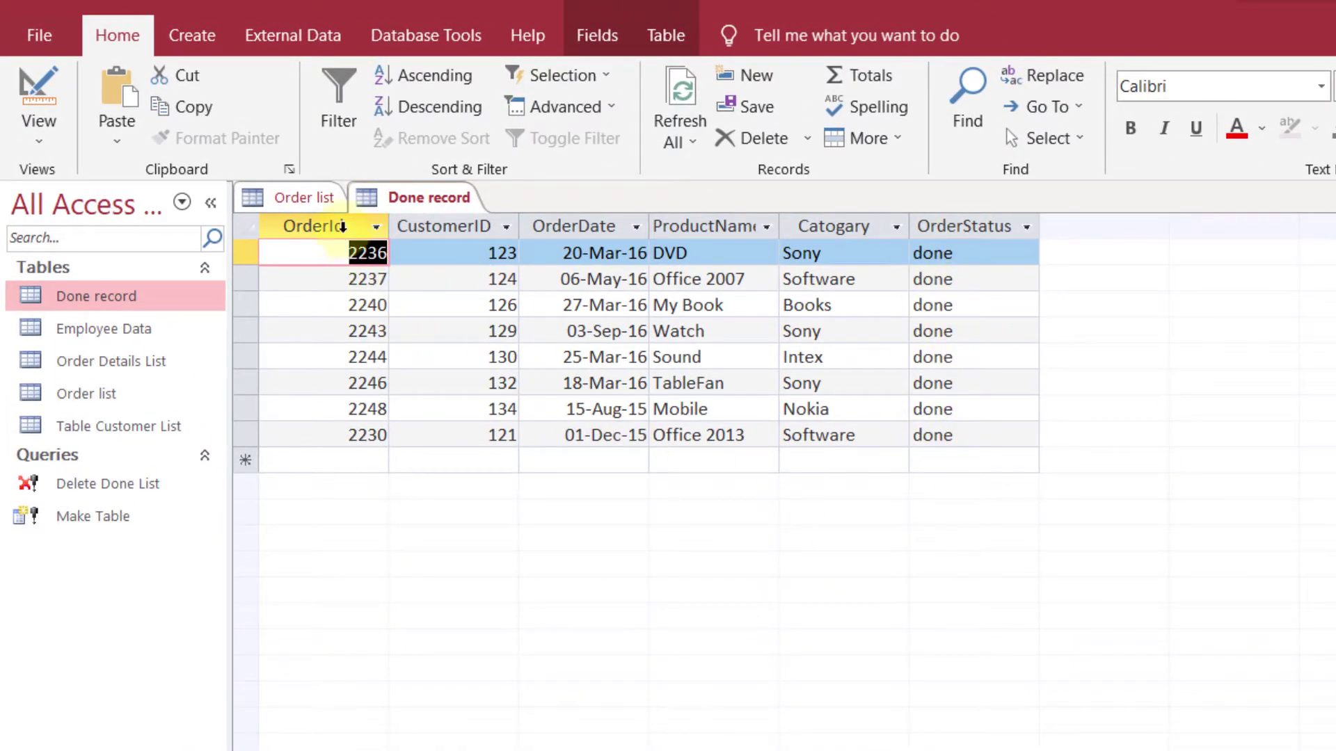
{"action": "left_click", "coordinate": [304, 197]}
{"action": "left_click", "coordinate": [997, 226]}
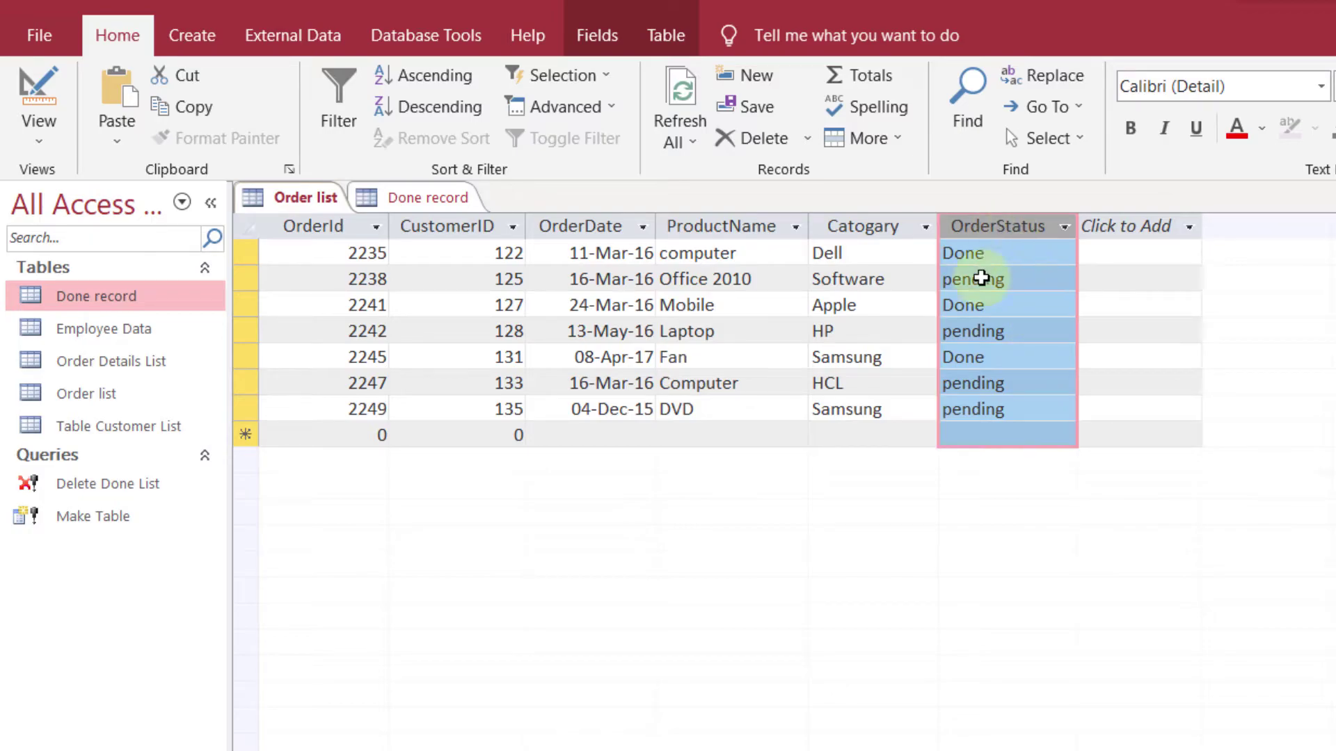
{"action": "left_click", "coordinate": [964, 288]}
{"action": "left_click", "coordinate": [973, 304]}
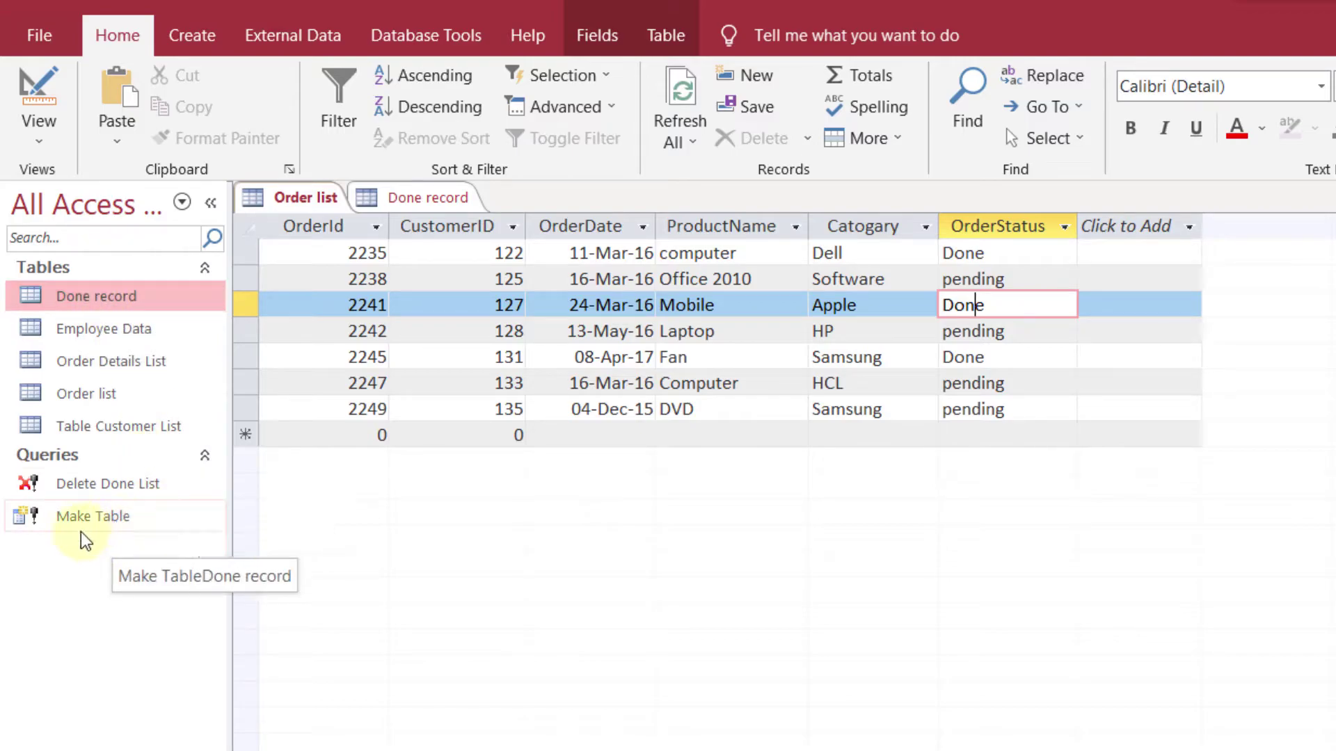
Review the existing orders in Done record again and return to the Order list table
{"action": "left_click", "coordinate": [103, 532]}
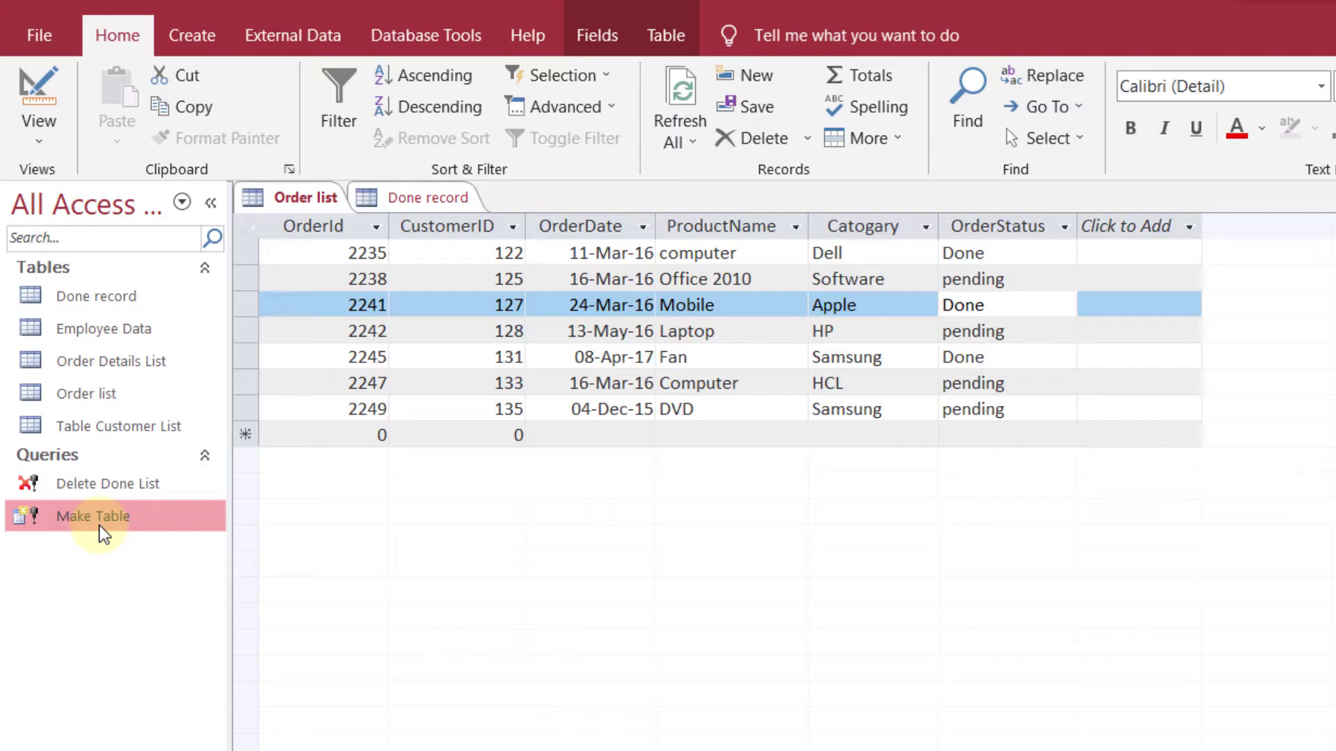
{"action": "left_click", "coordinate": [132, 298]}
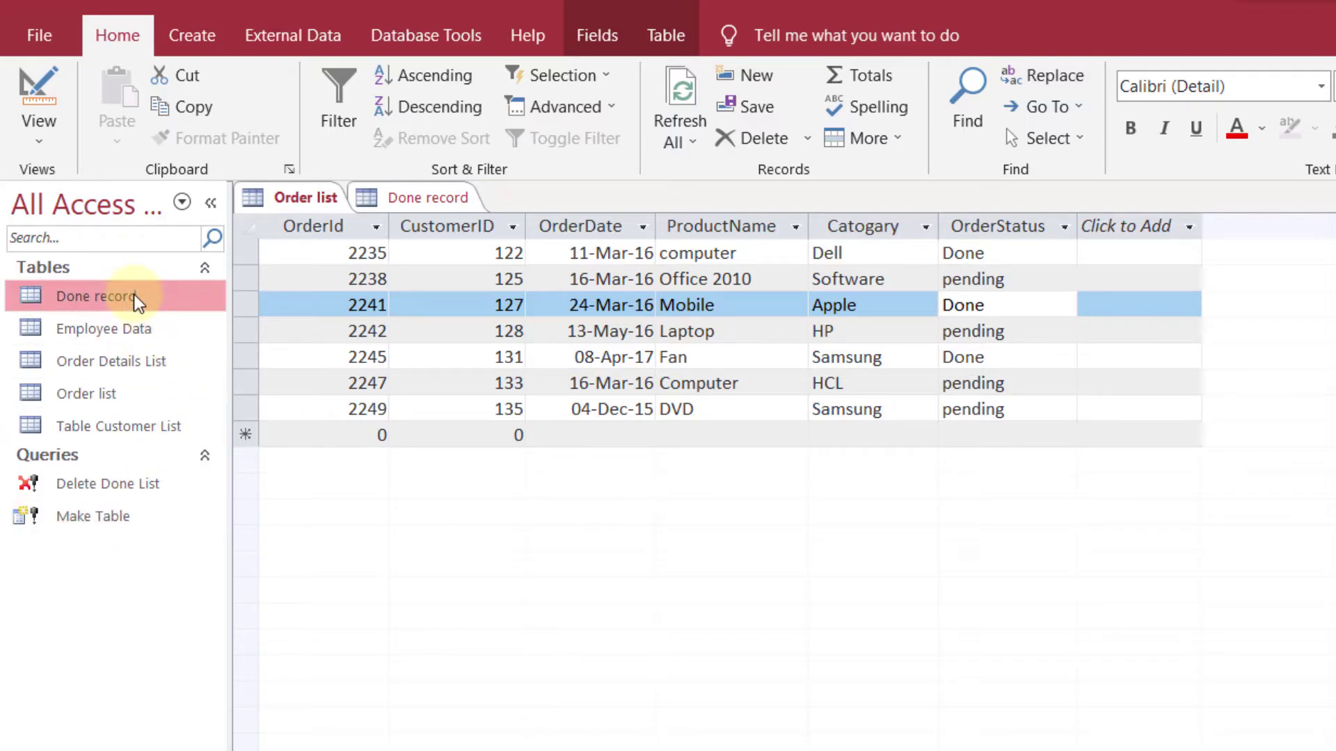
{"action": "right_click", "coordinate": [115, 300]}
{"action": "left_click", "coordinate": [194, 322]}
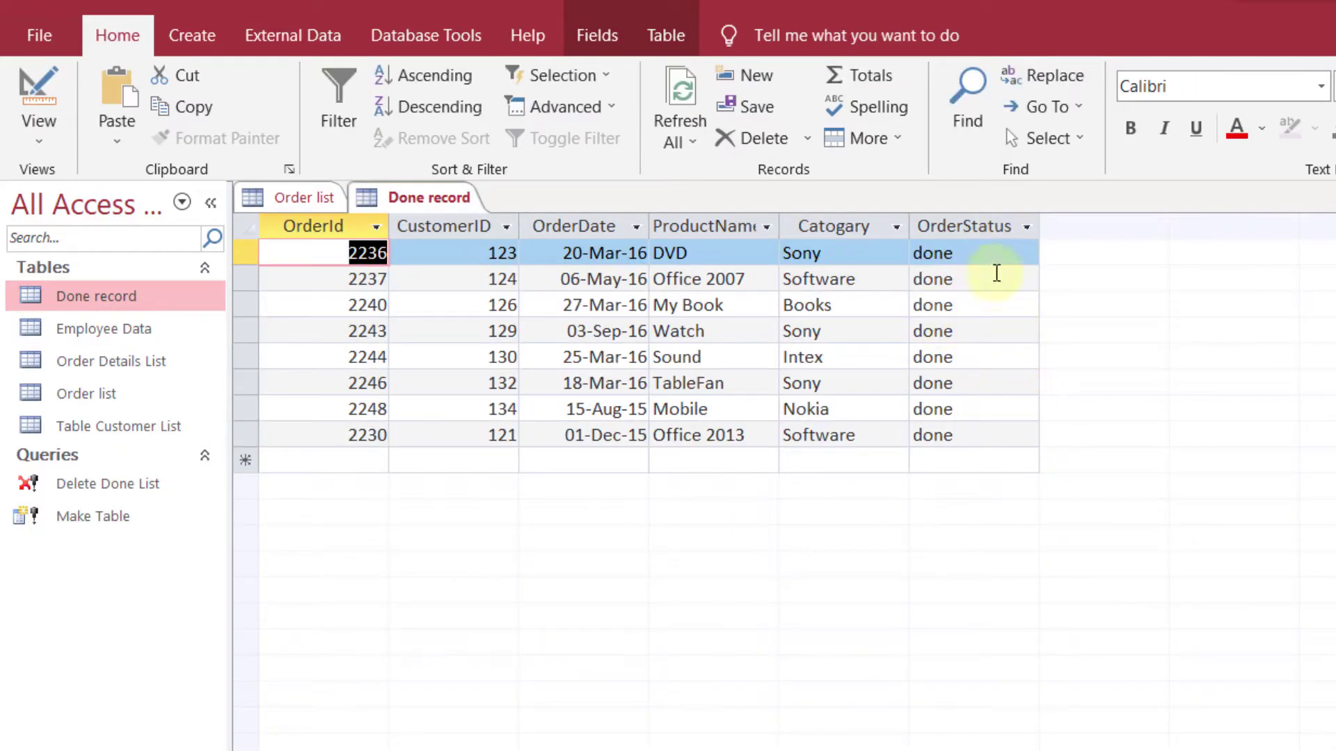
{"action": "left_click", "coordinate": [327, 197]}
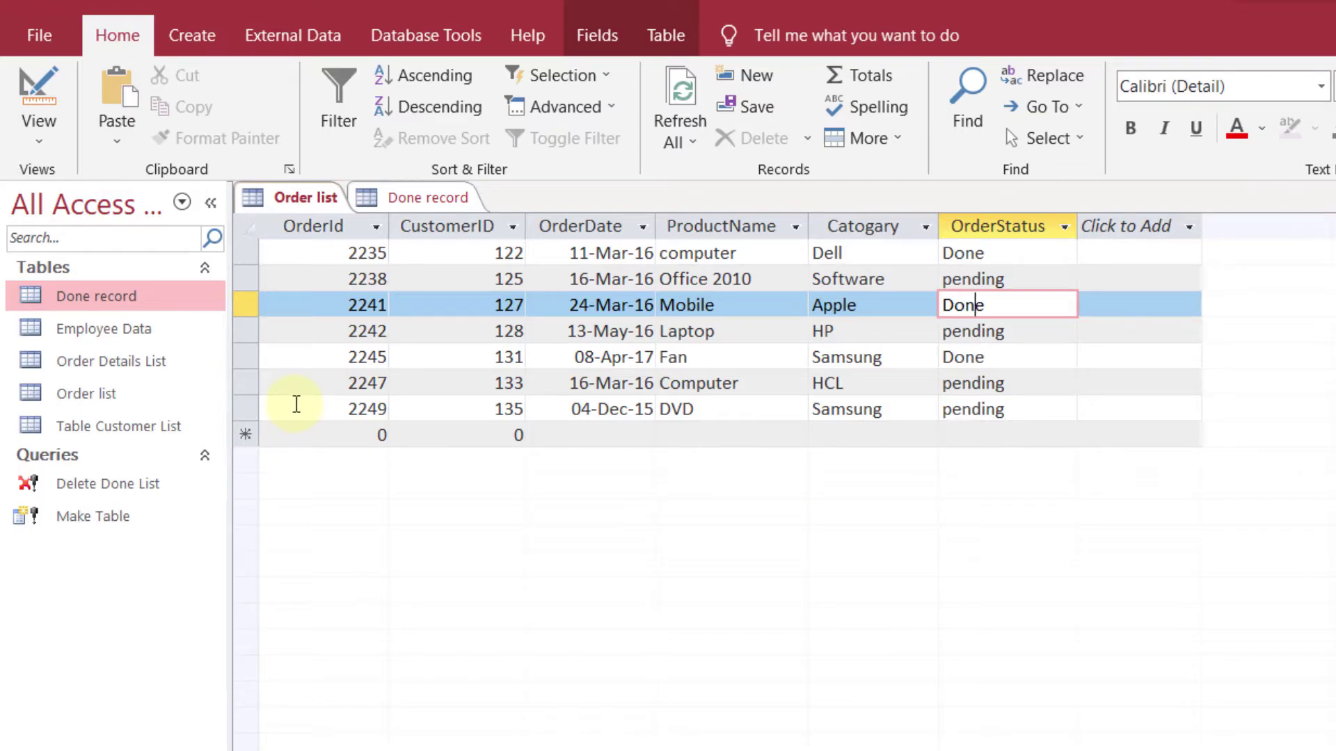
{"action": "left_click", "coordinate": [83, 305]}
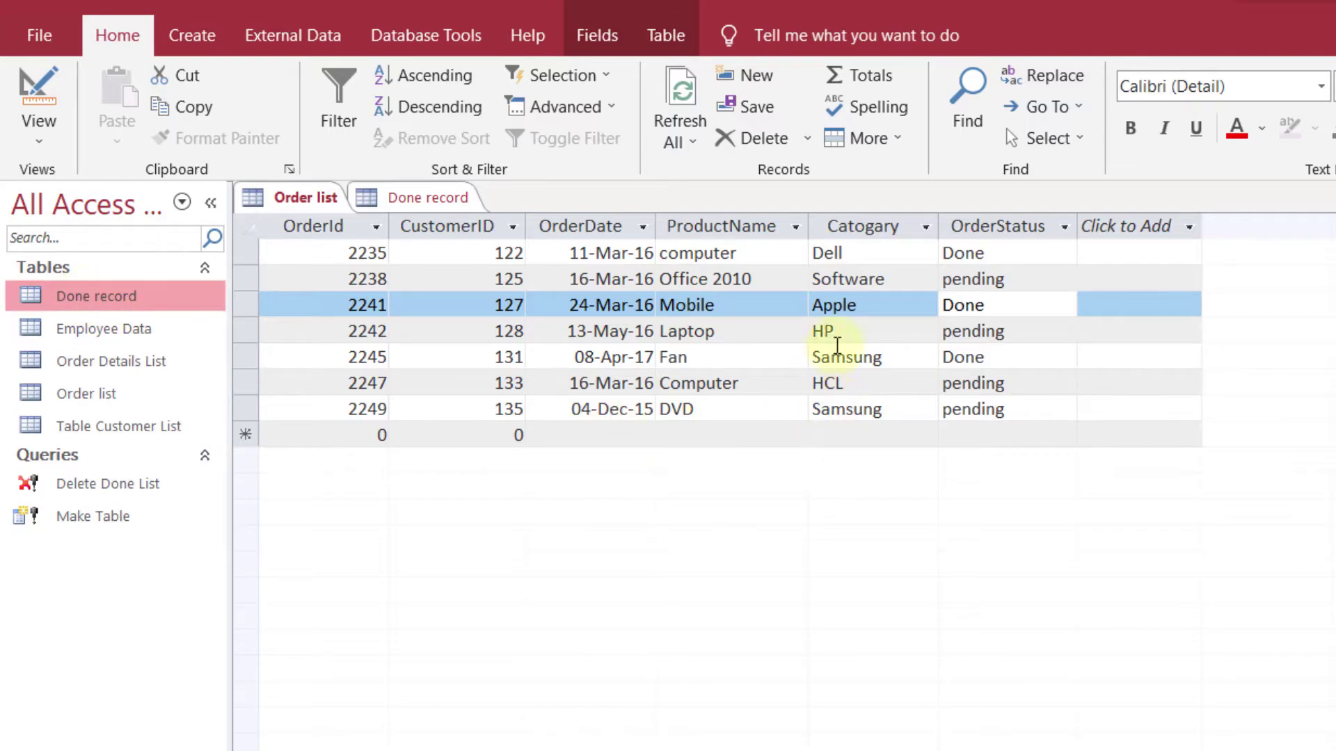
Check the OrderStatus entries of orders 2235, 2242 and 2247 in Order list, and close both tables
{"action": "left_click", "coordinate": [975, 251]}
{"action": "left_click", "coordinate": [974, 330]}
{"action": "left_click", "coordinate": [977, 382]}
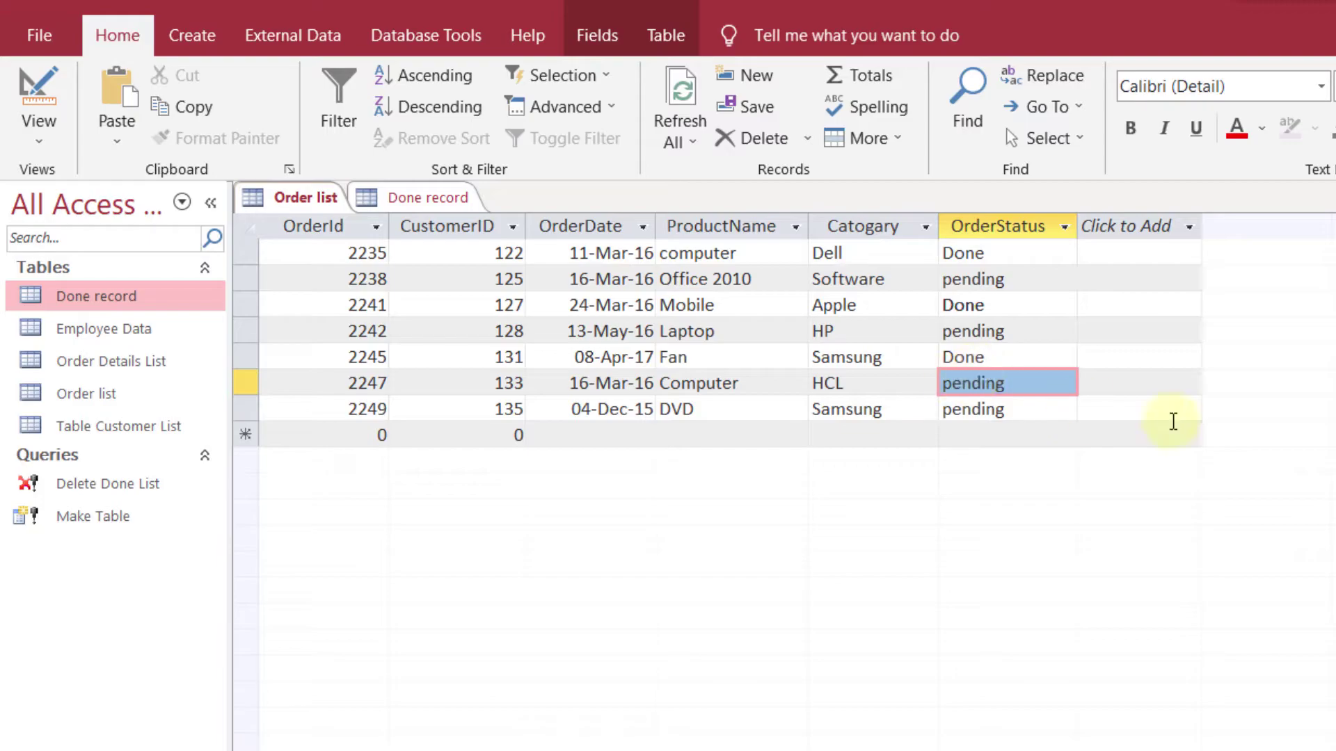
{"action": "key", "text": "ctrl+F4"}
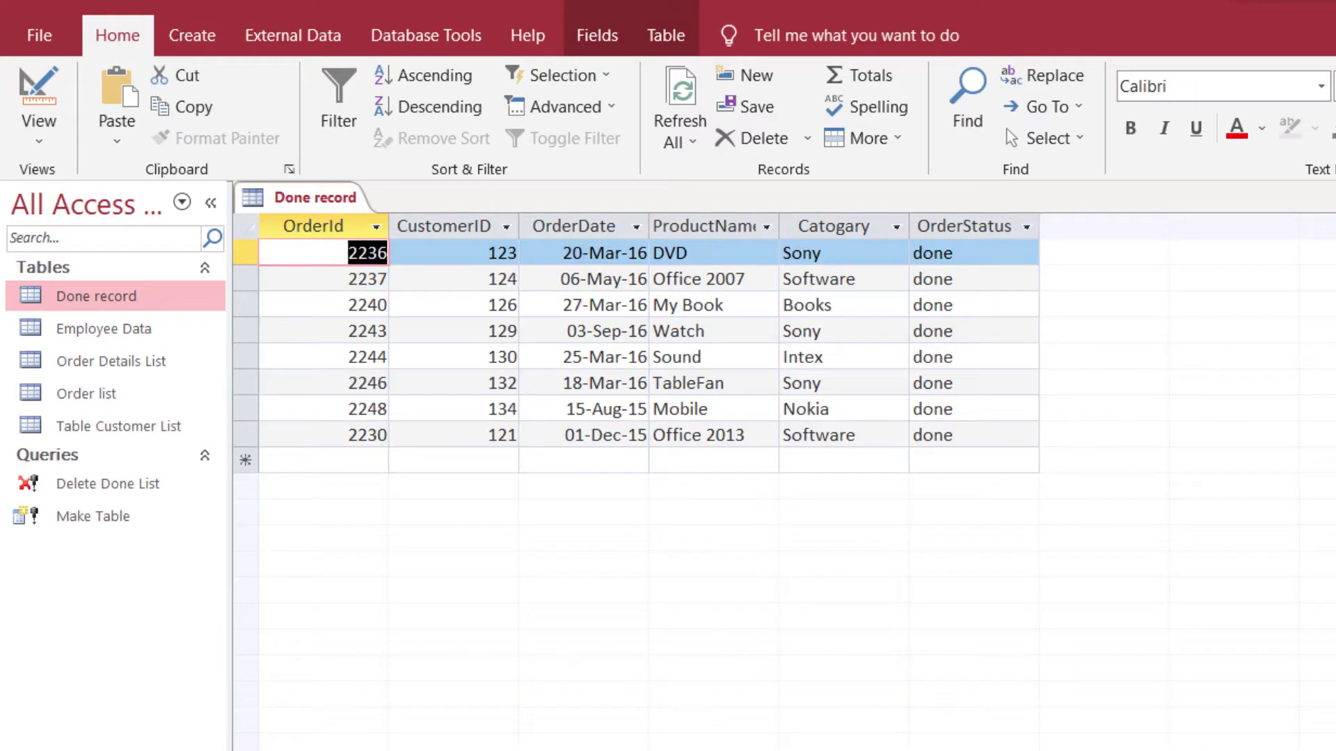
{"action": "key", "text": "ctrl+F4"}
{"action": "left_click", "coordinate": [106, 397]}
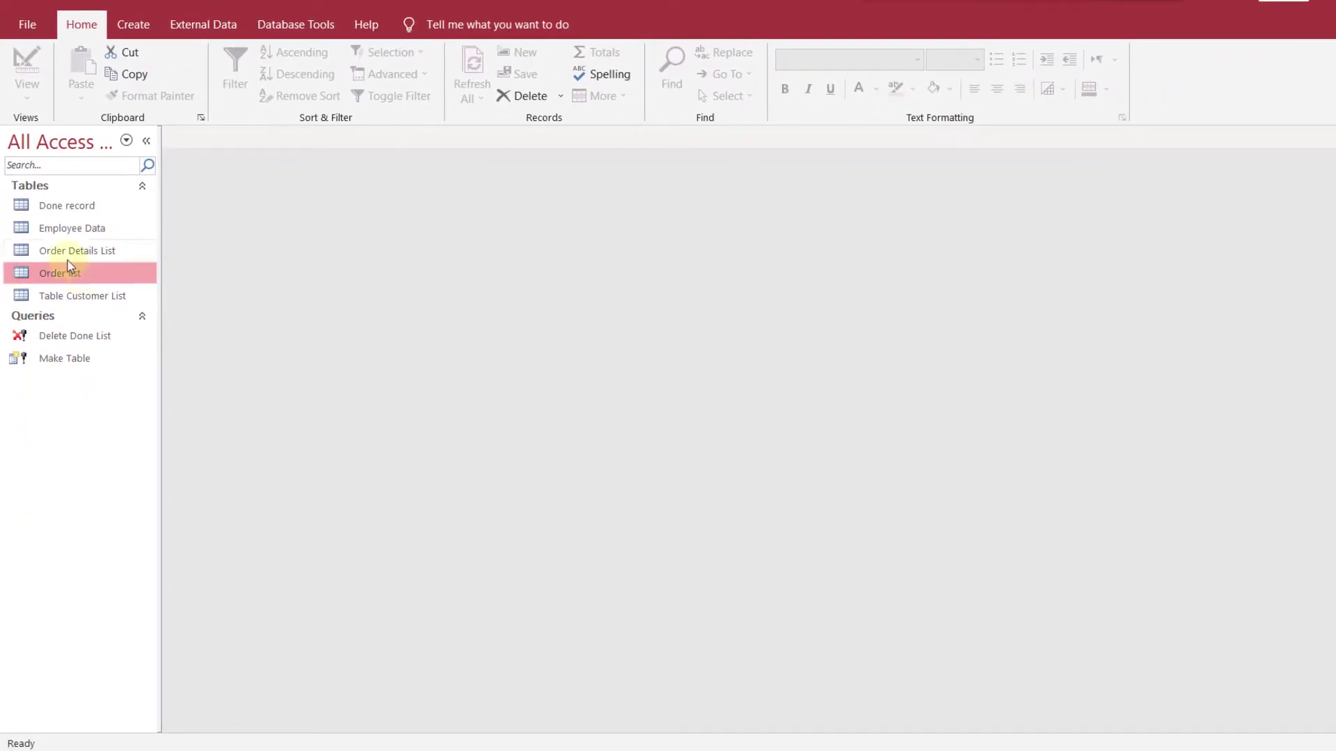
Create a new query in design view with the Order list table as its source
{"action": "left_click", "coordinate": [139, 28]}
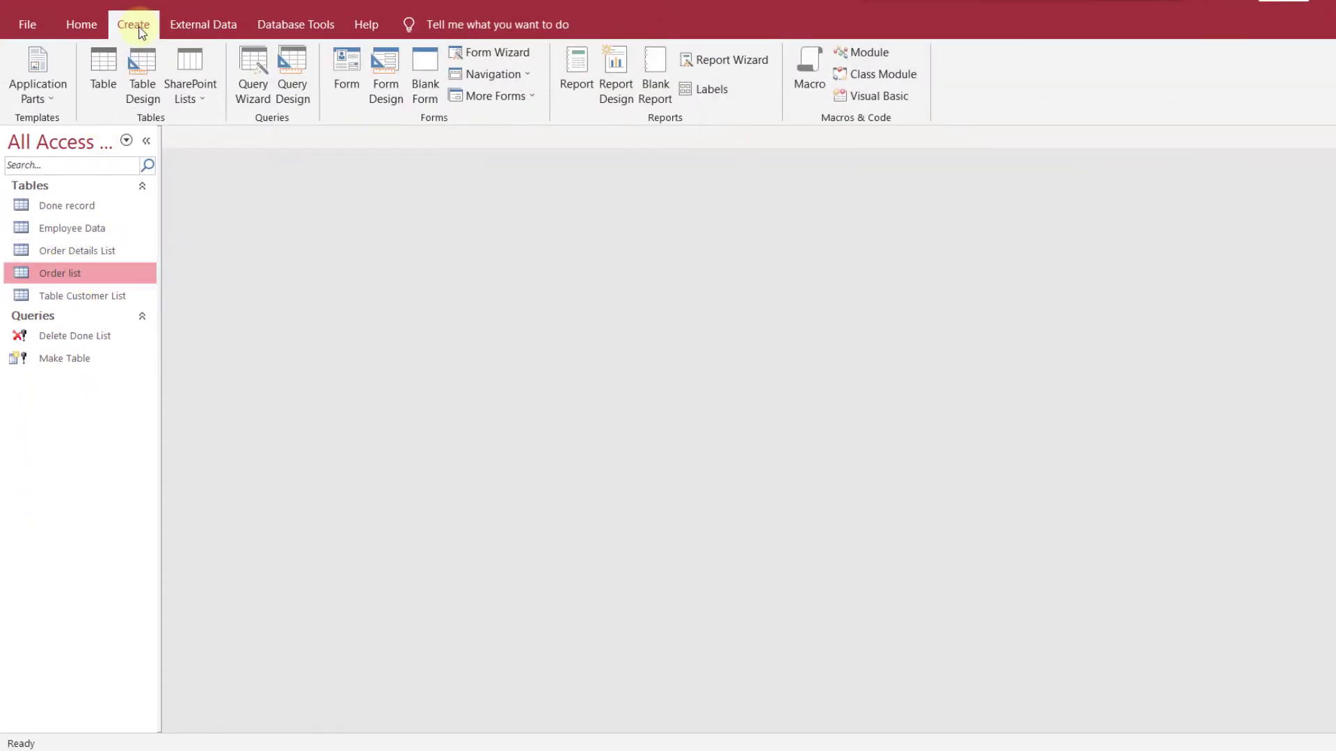
{"action": "left_click", "coordinate": [300, 62]}
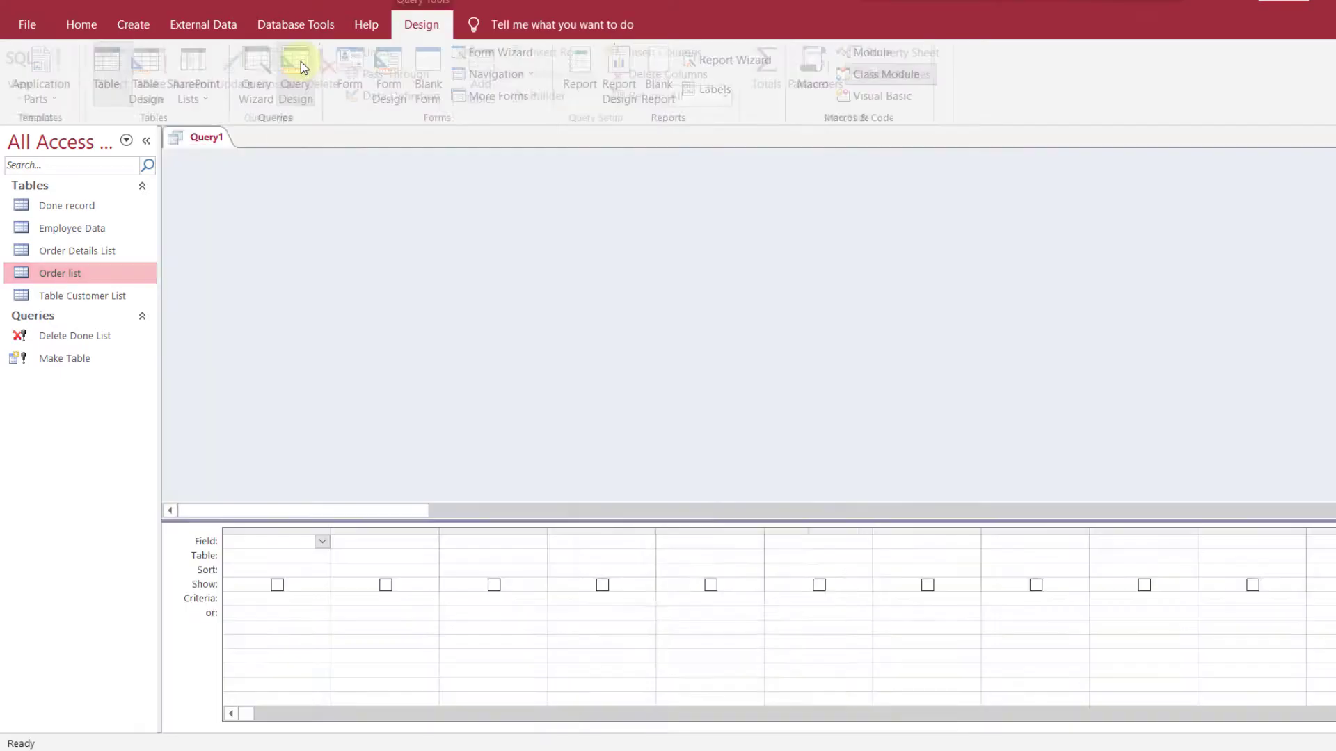
{"action": "left_click_drag", "start_coordinate": [670, 172], "coordinate": [674, 155]}
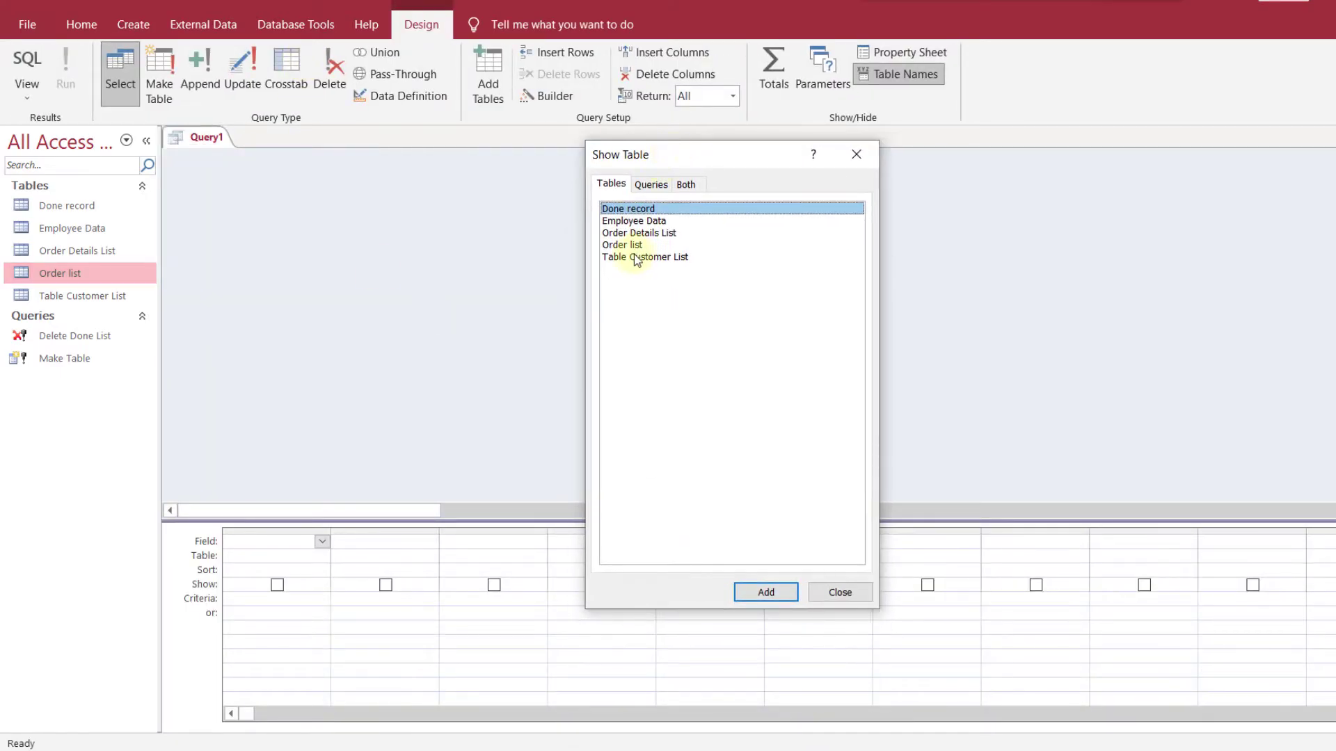
{"action": "left_click", "coordinate": [623, 245]}
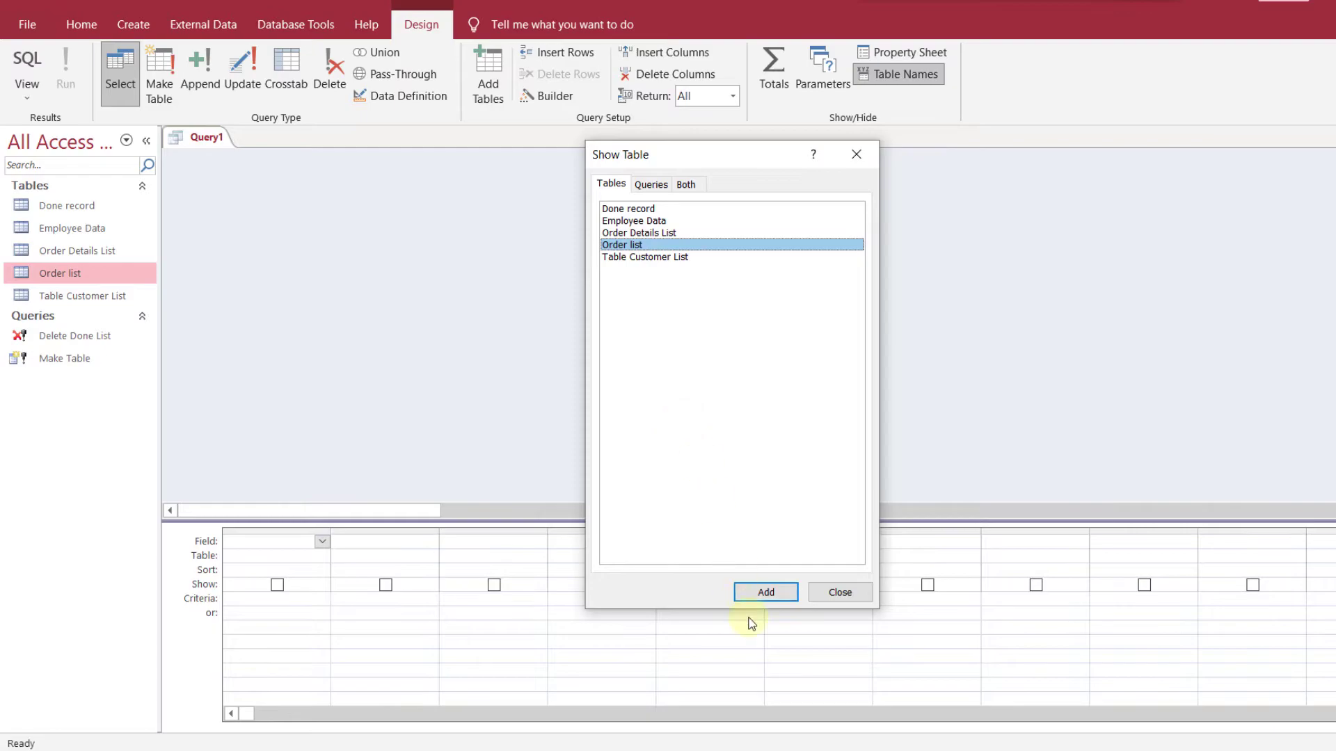
{"action": "left_click", "coordinate": [768, 594]}
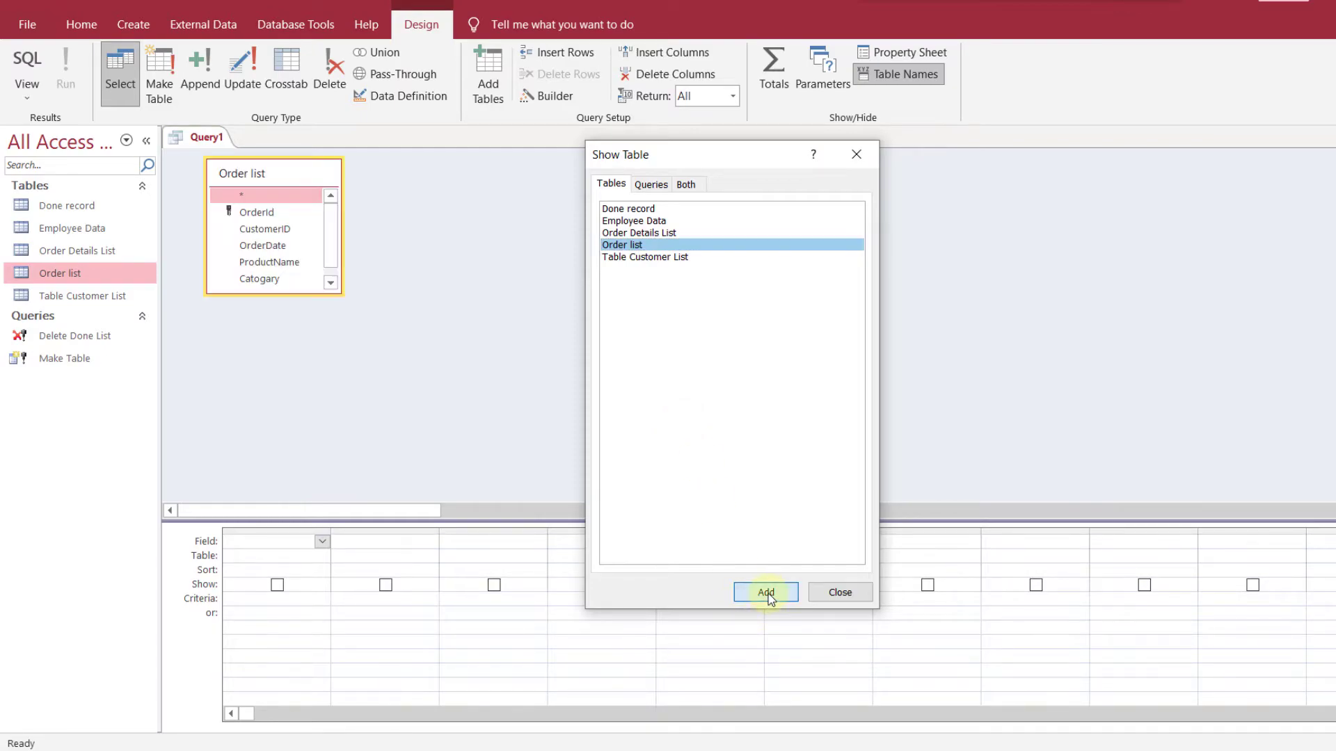
{"action": "left_click", "coordinate": [857, 166]}
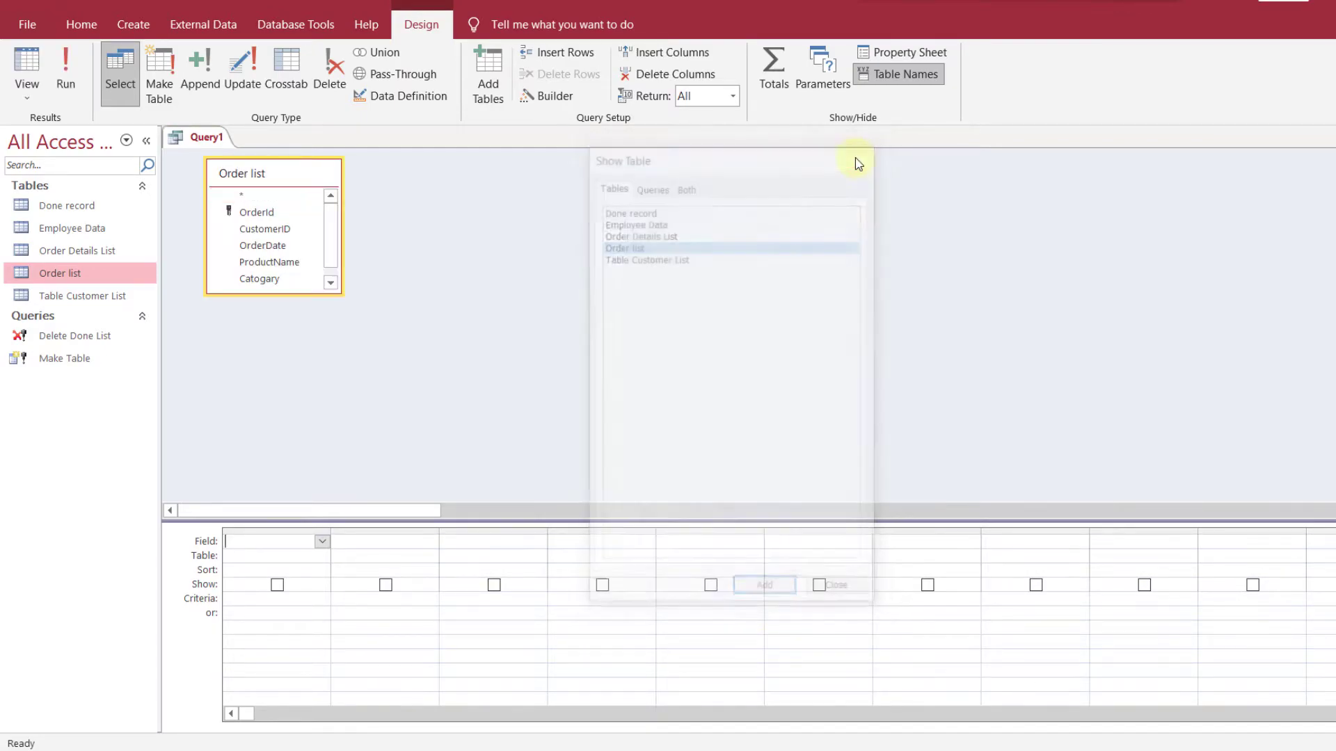
Add all Order list fields, from OrderId to OrderStatus, to the query design grid
{"action": "double_click", "coordinate": [263, 182]}
{"action": "left_click_drag", "start_coordinate": [263, 203], "coordinate": [242, 541]}
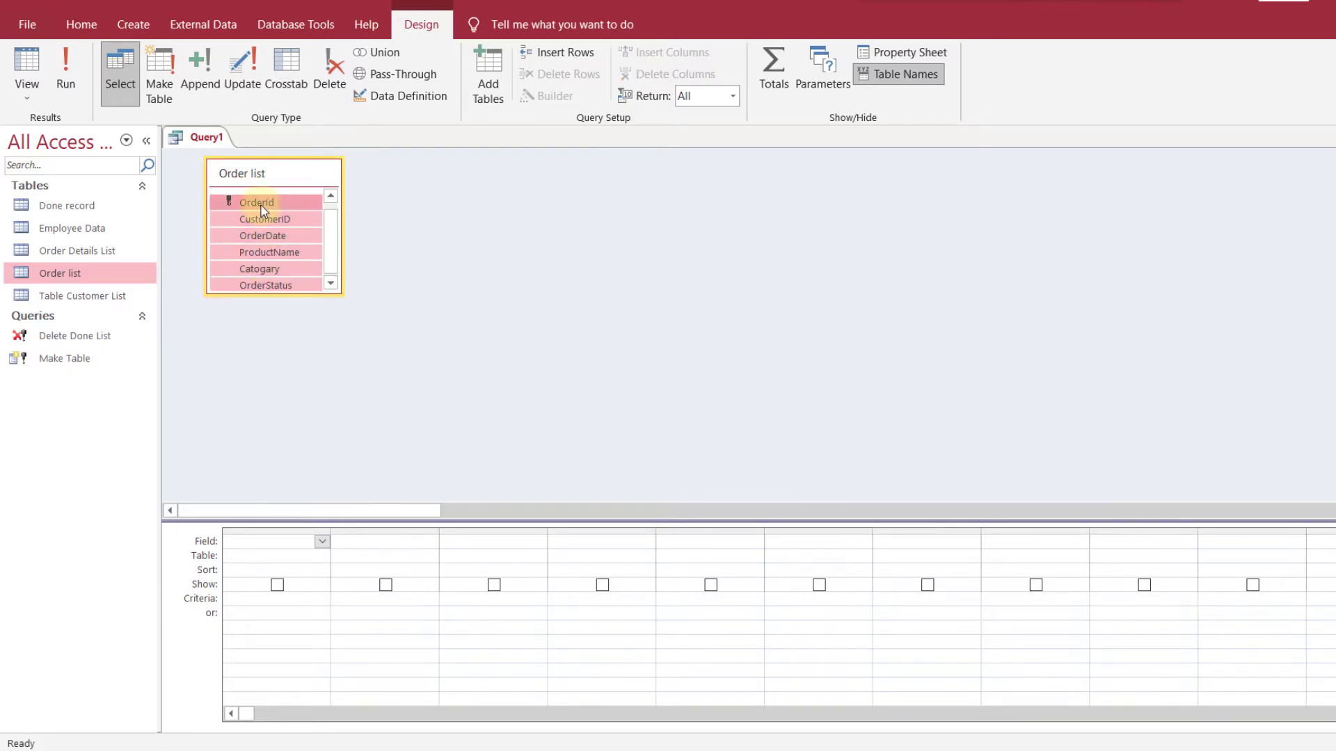
{"action": "left_click_drag", "start_coordinate": [268, 599], "coordinate": [268, 600]}
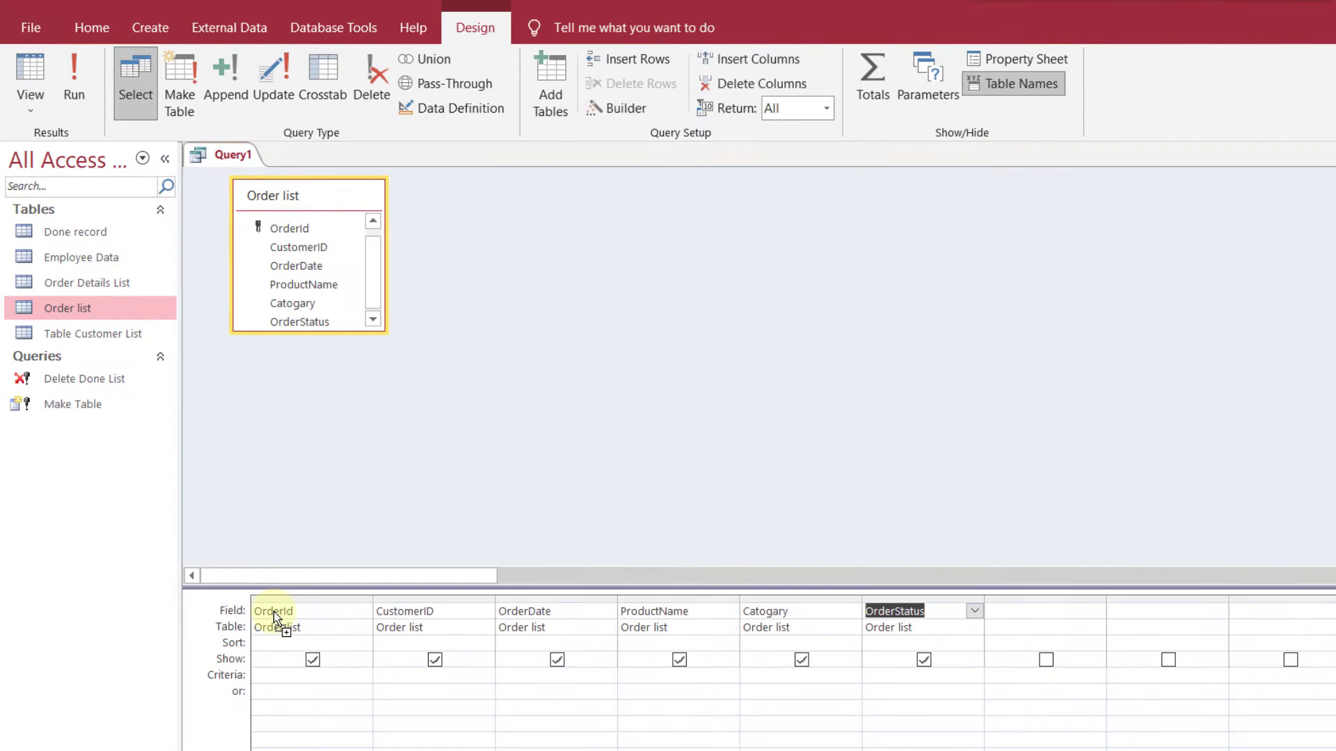
Set the criteria of the OrderStatus field to "Done"
{"action": "left_click", "coordinate": [879, 675]}
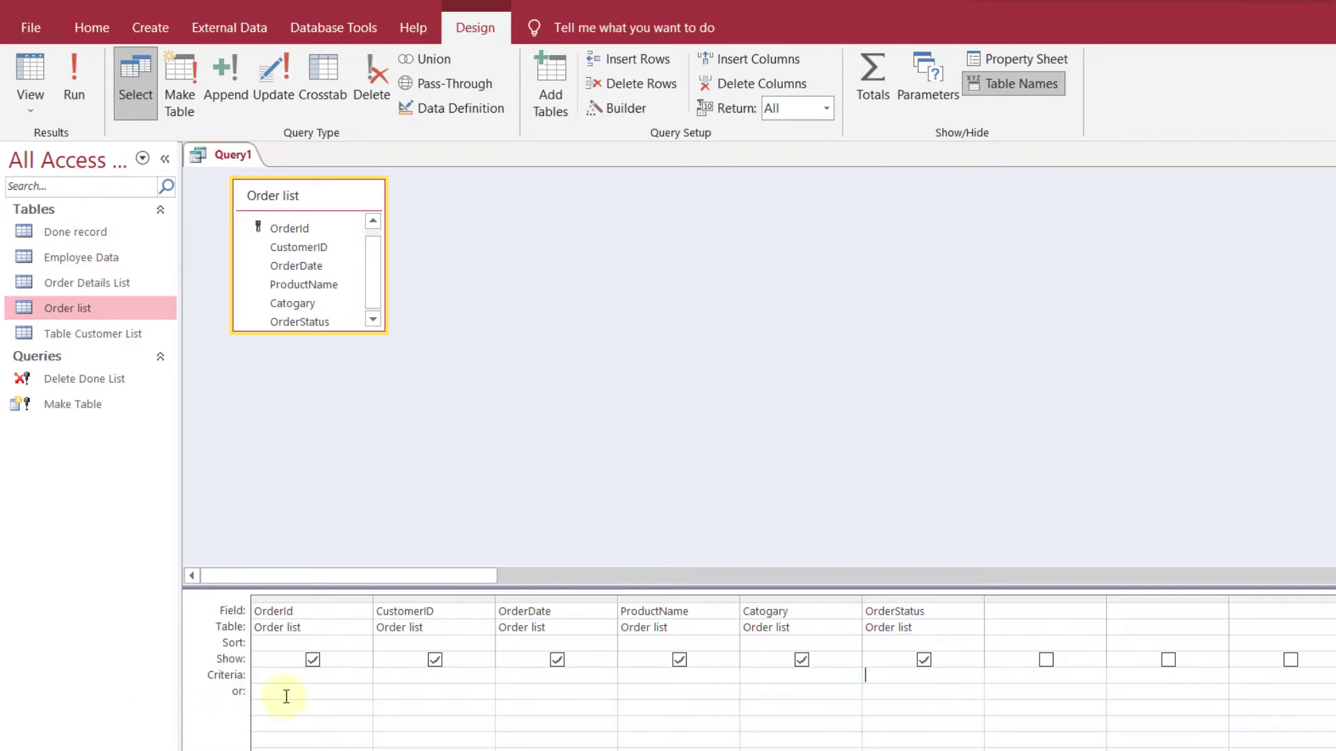
{"action": "type", "text": "\"Done\""}
{"action": "double_click", "coordinate": [872, 678]}
{"action": "left_click", "coordinate": [908, 678]}
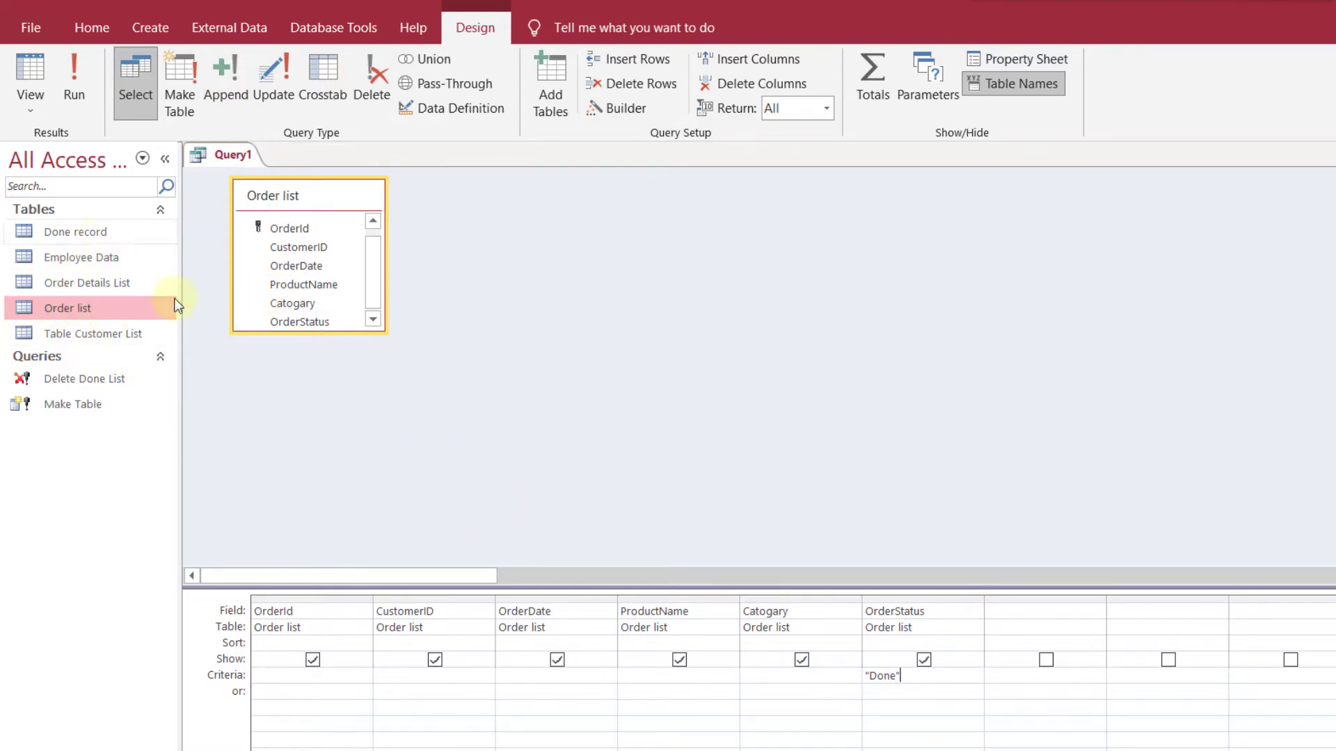
{"action": "left_click", "coordinate": [909, 682]}
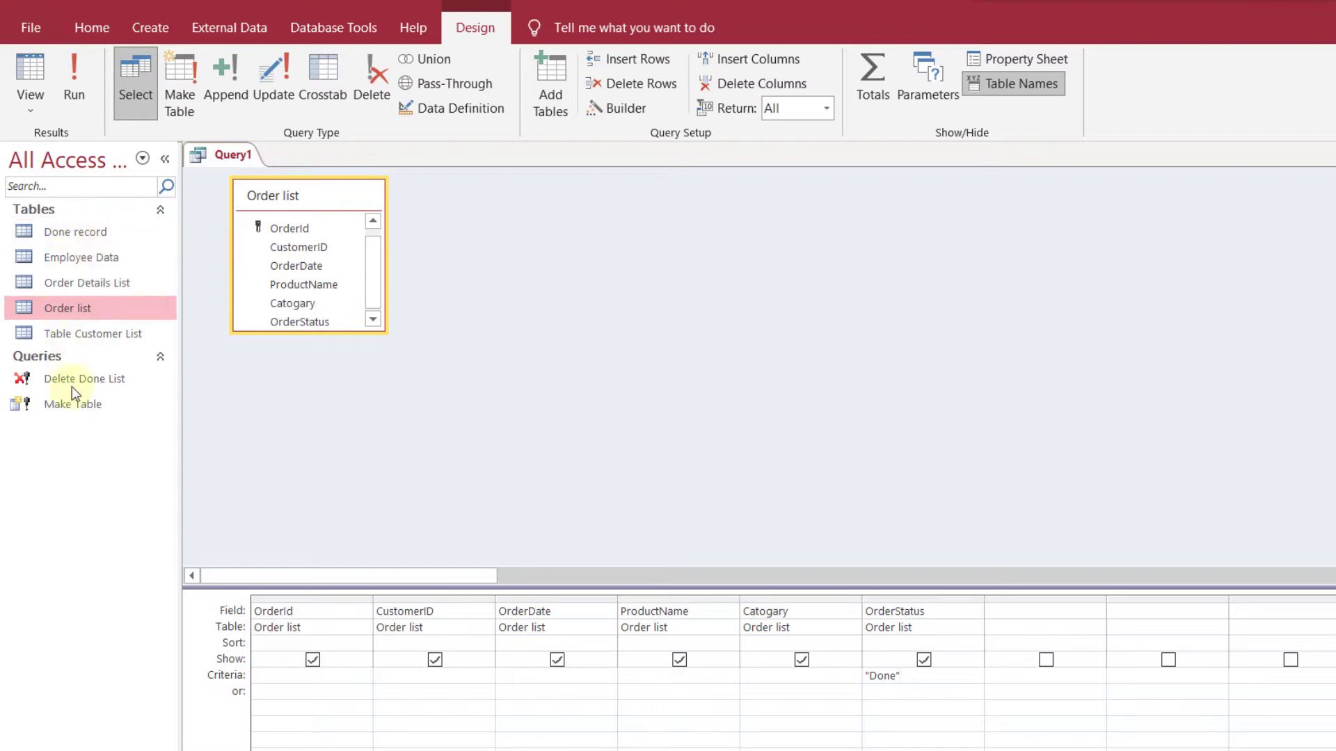
{"action": "left_click_drag", "start_coordinate": [898, 676], "coordinate": [870, 679]}
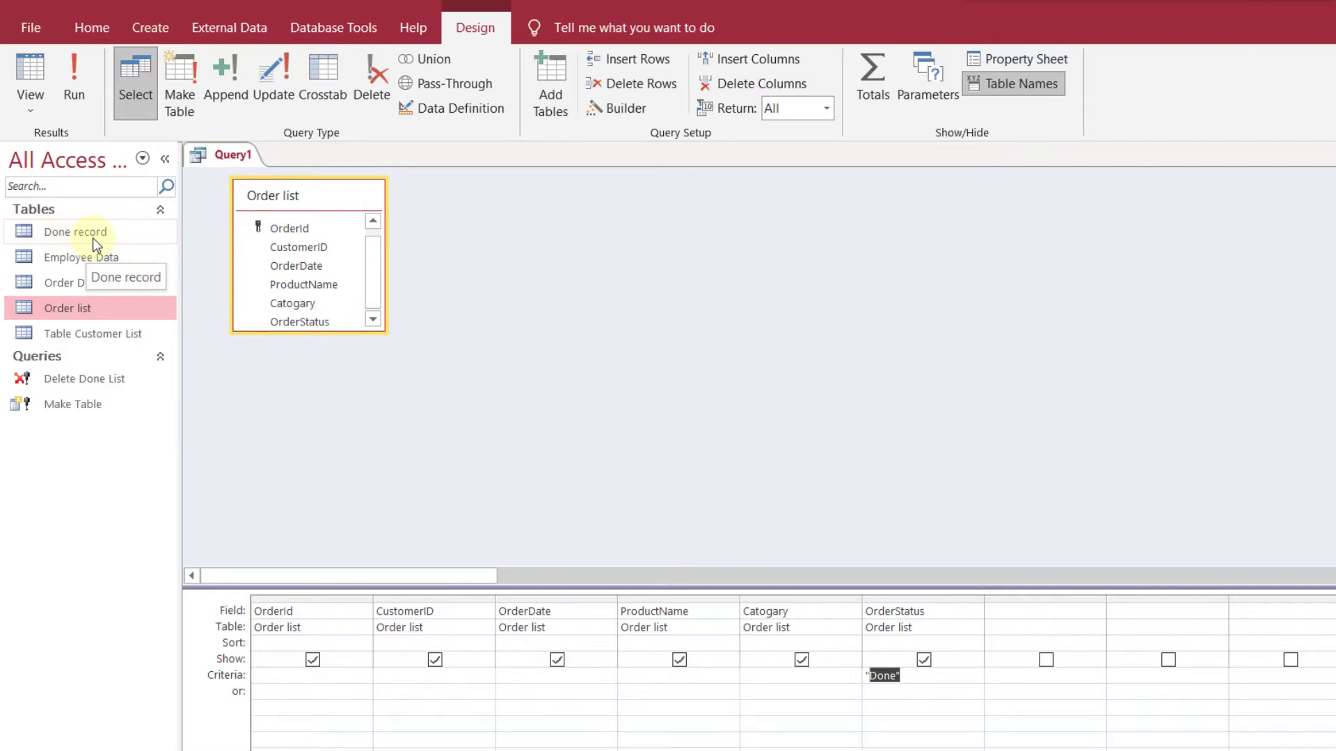
Turn the query into an append query that adds rows to the Done record table in the current database
{"action": "left_click", "coordinate": [230, 88]}
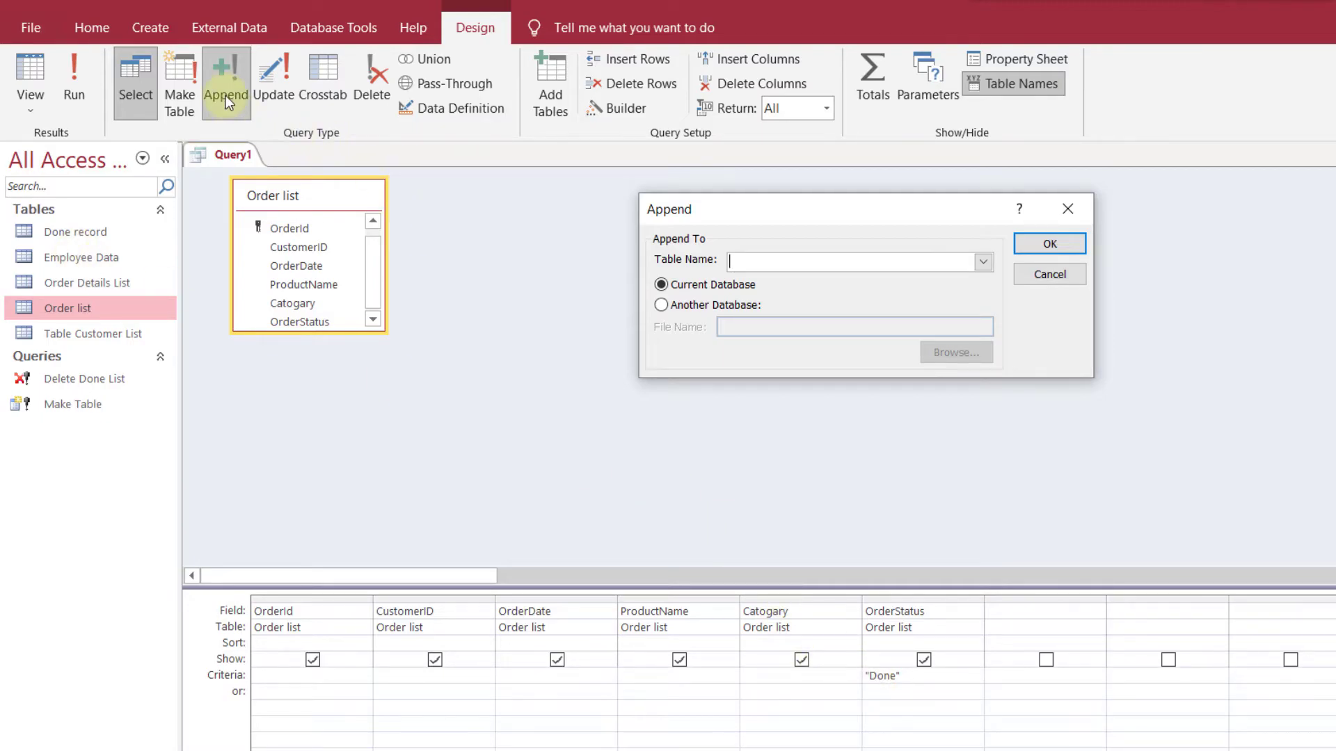
{"action": "left_click", "coordinate": [92, 225]}
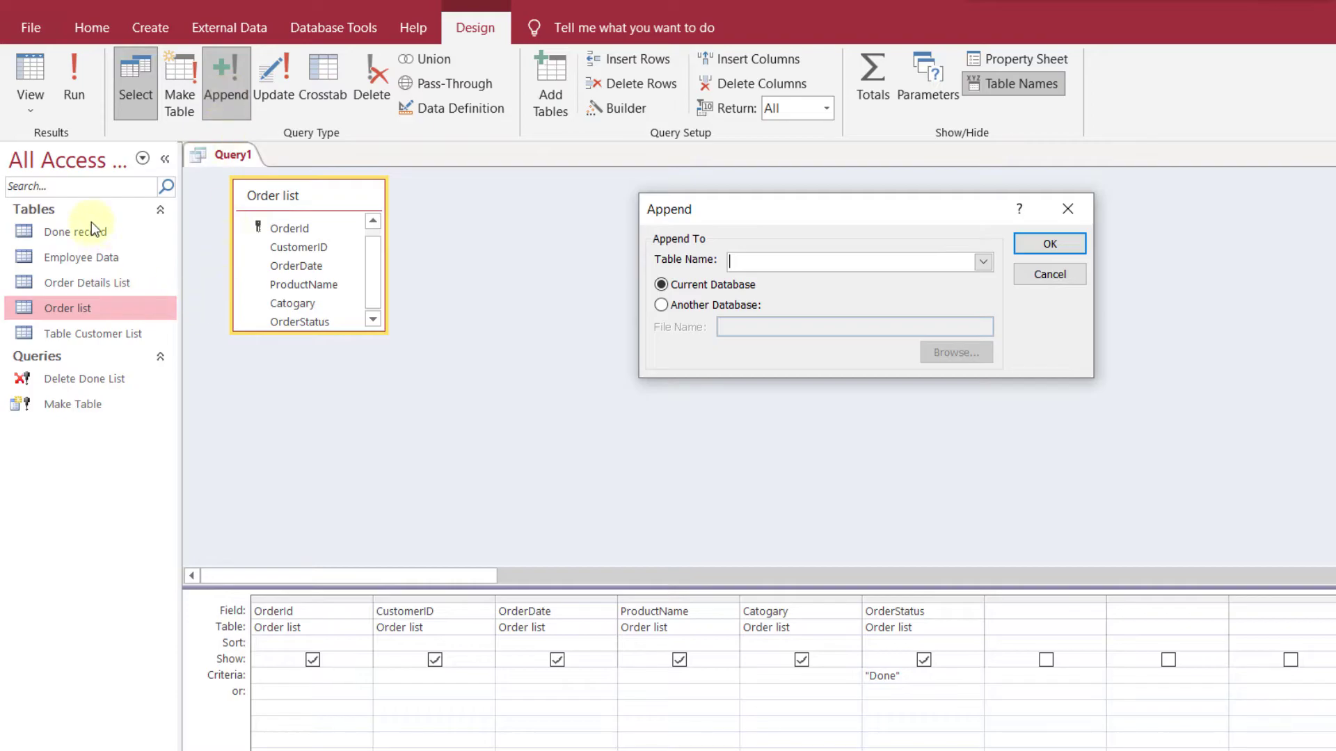
{"action": "left_click", "coordinate": [858, 698]}
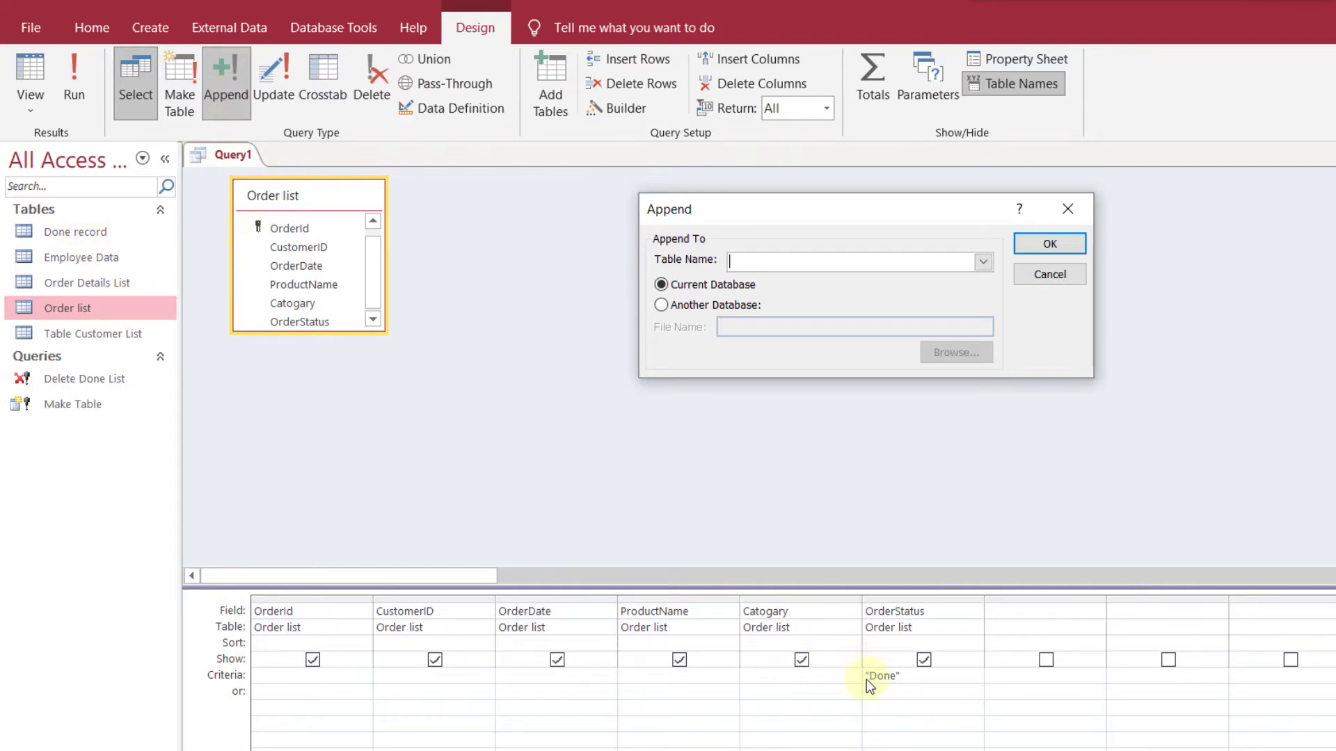
{"action": "left_click", "coordinate": [903, 276]}
{"action": "left_click", "coordinate": [890, 697]}
{"action": "left_click", "coordinate": [266, 117]}
{"action": "left_click", "coordinate": [983, 264]}
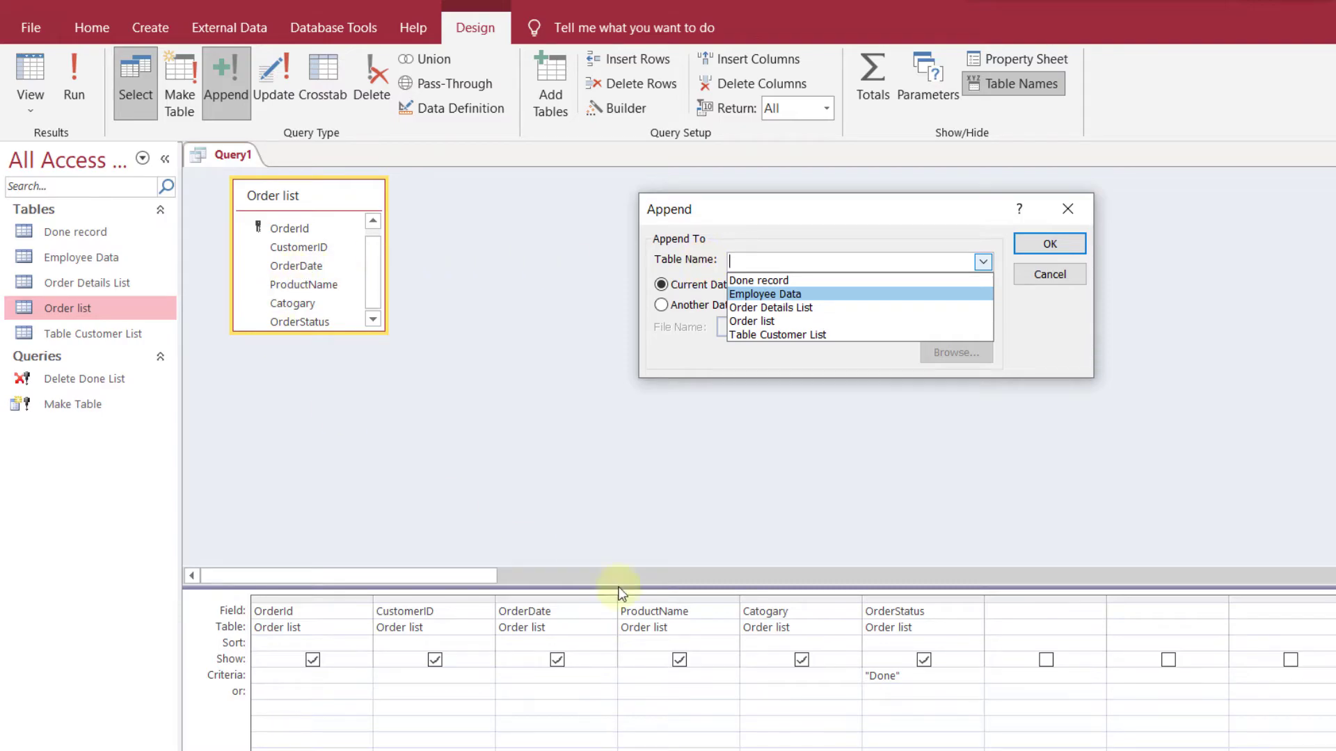
{"action": "left_click", "coordinate": [774, 280]}
{"action": "left_click", "coordinate": [818, 262]}
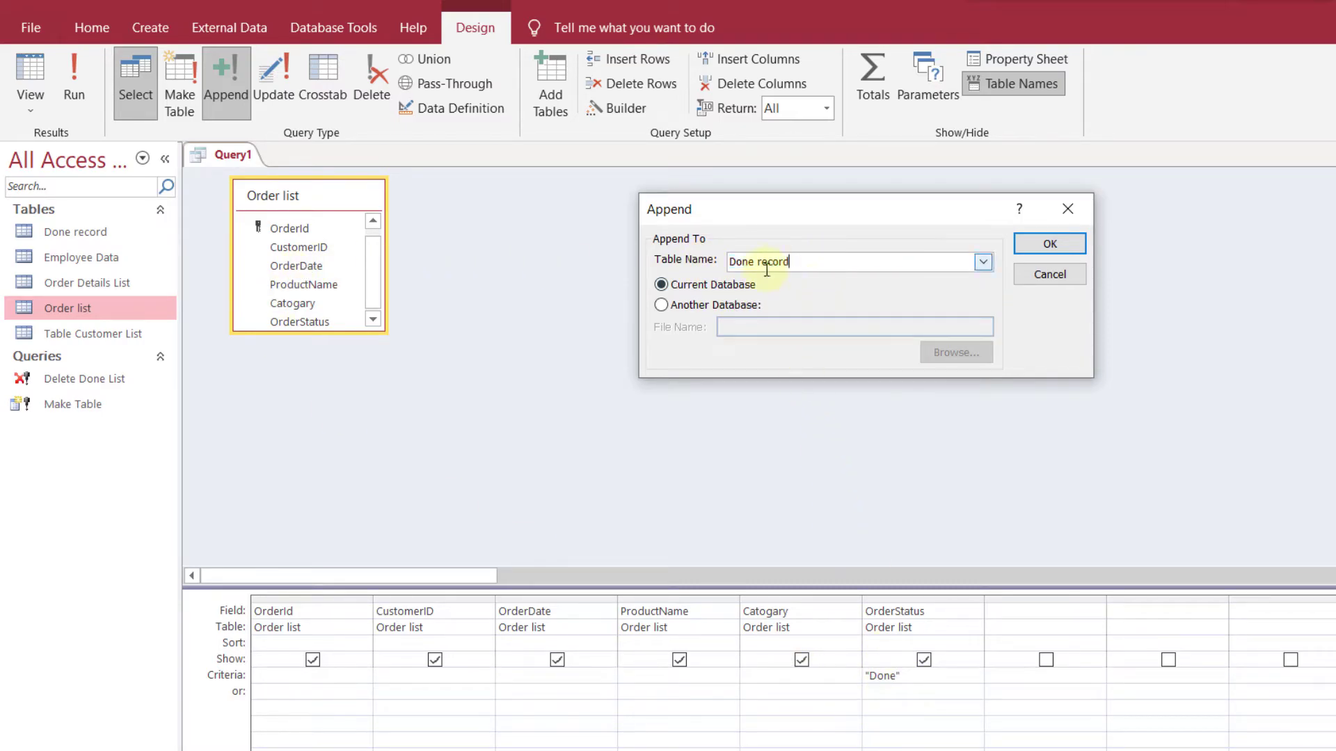
{"action": "left_click", "coordinate": [1046, 245]}
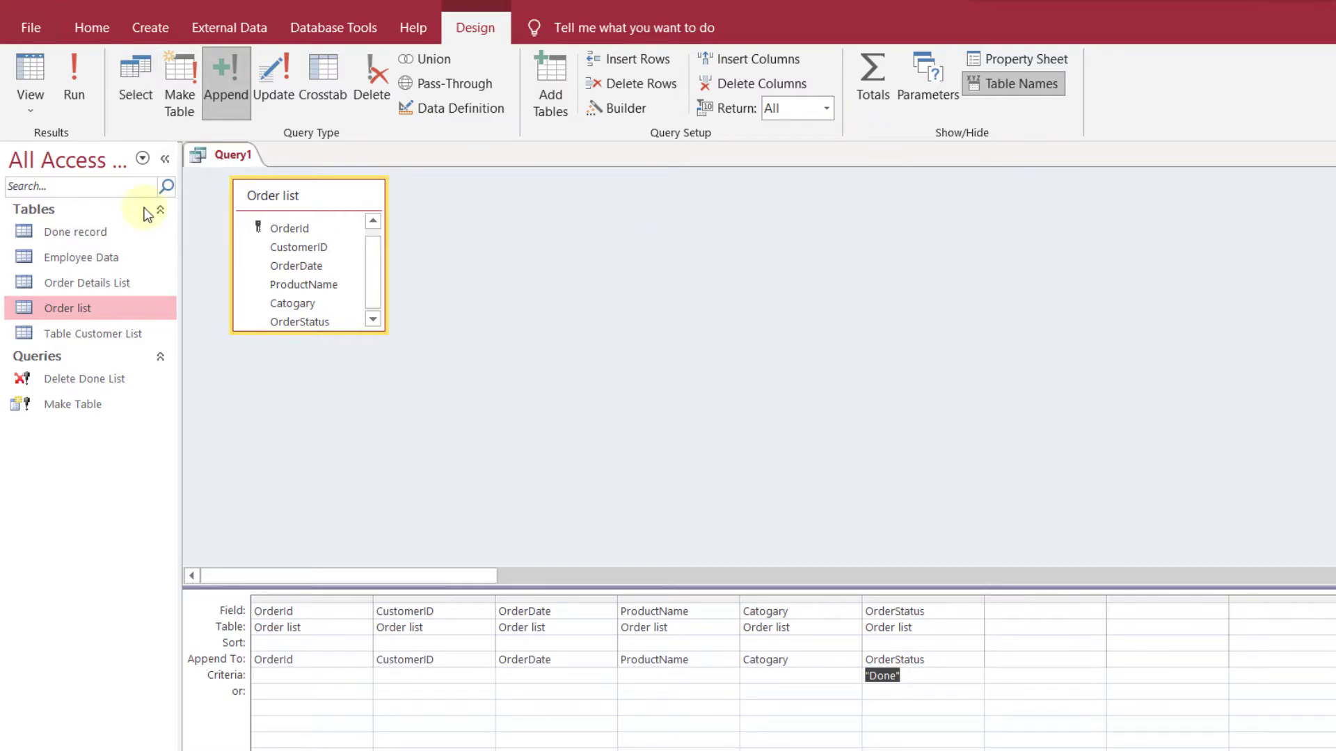
Run the append query and confirm adding the selected rows to Done record
{"action": "left_click", "coordinate": [69, 93]}
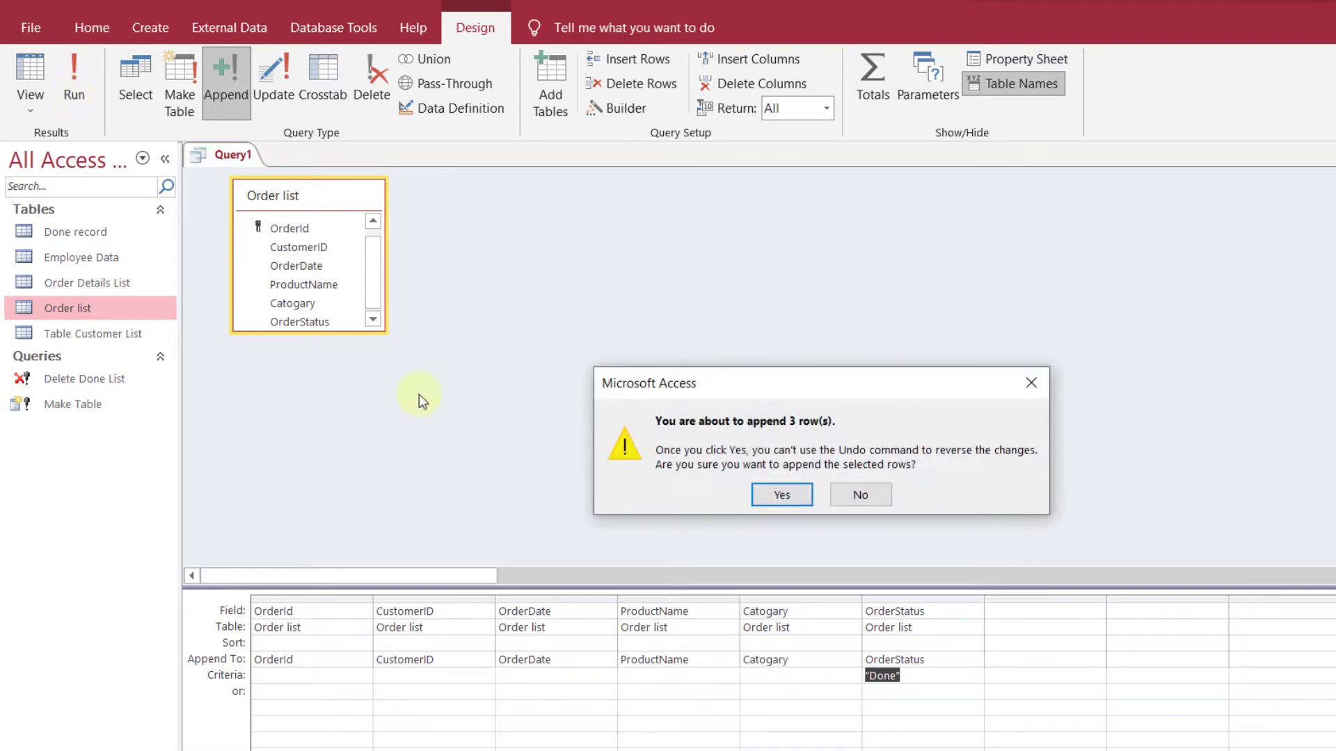
{"action": "left_click_drag", "start_coordinate": [773, 391], "coordinate": [762, 301]}
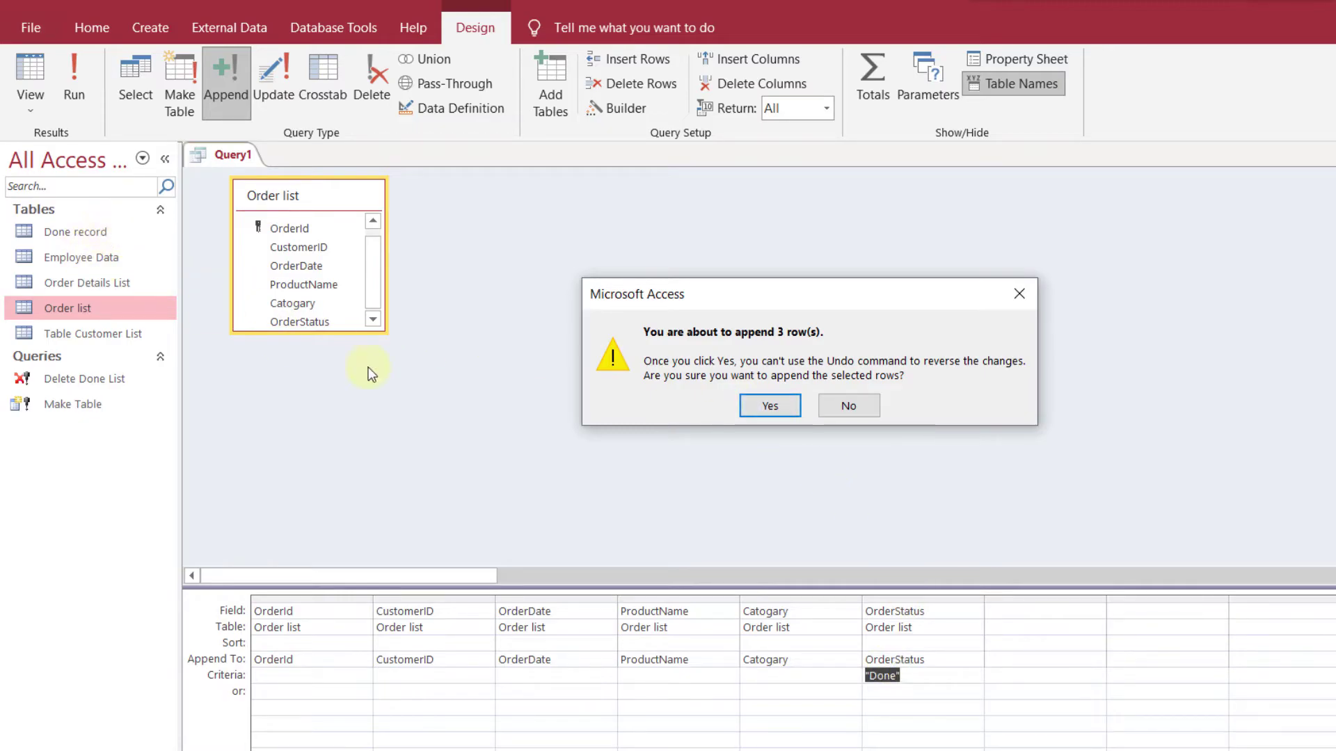
{"action": "left_click", "coordinate": [771, 407]}
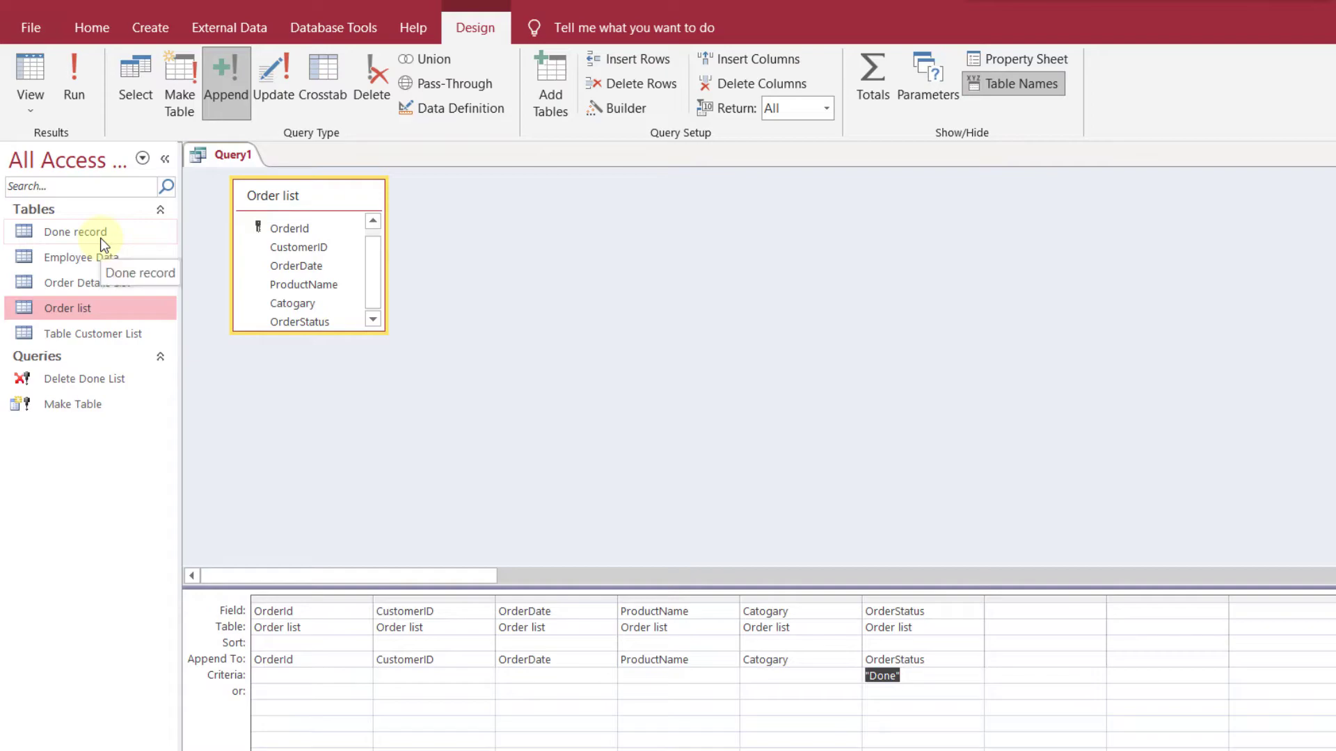
Close the append query, saving it under the name "Append Done Query"
{"action": "key", "text": "ctrl+w"}
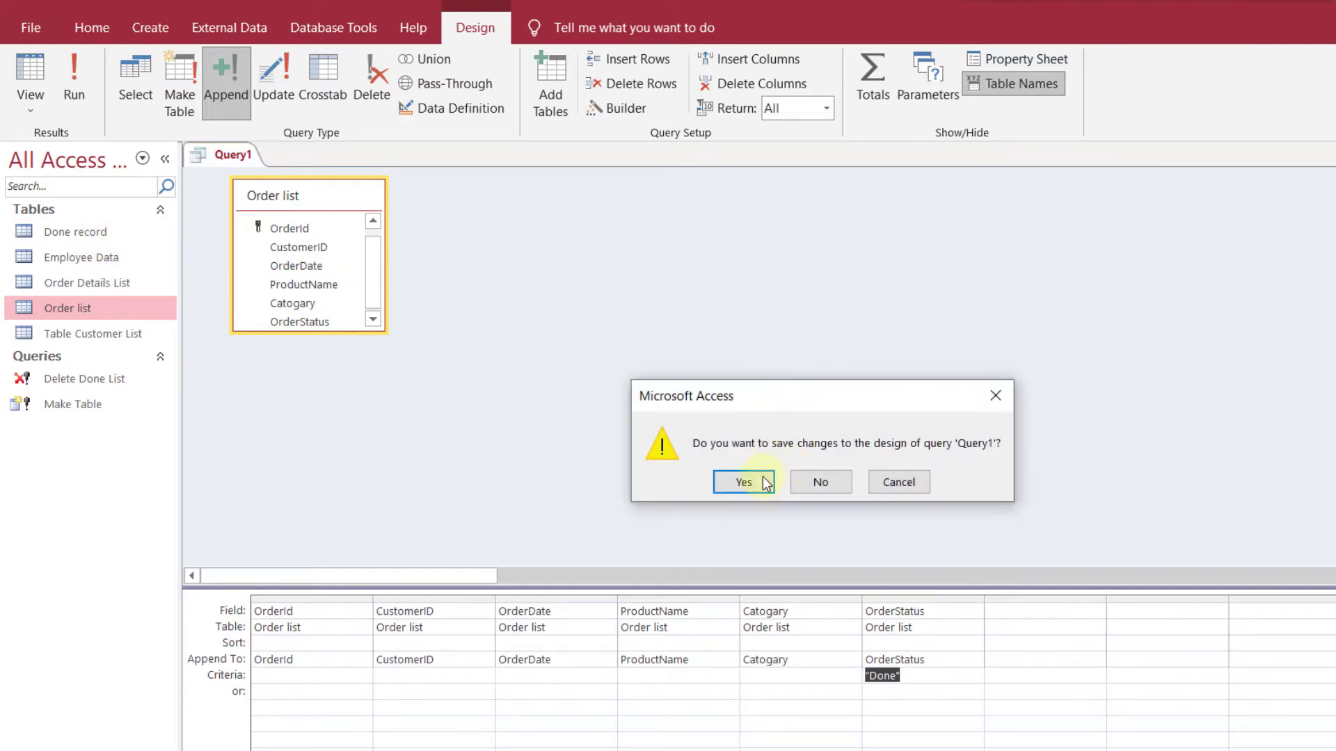
{"action": "left_click", "coordinate": [739, 483]}
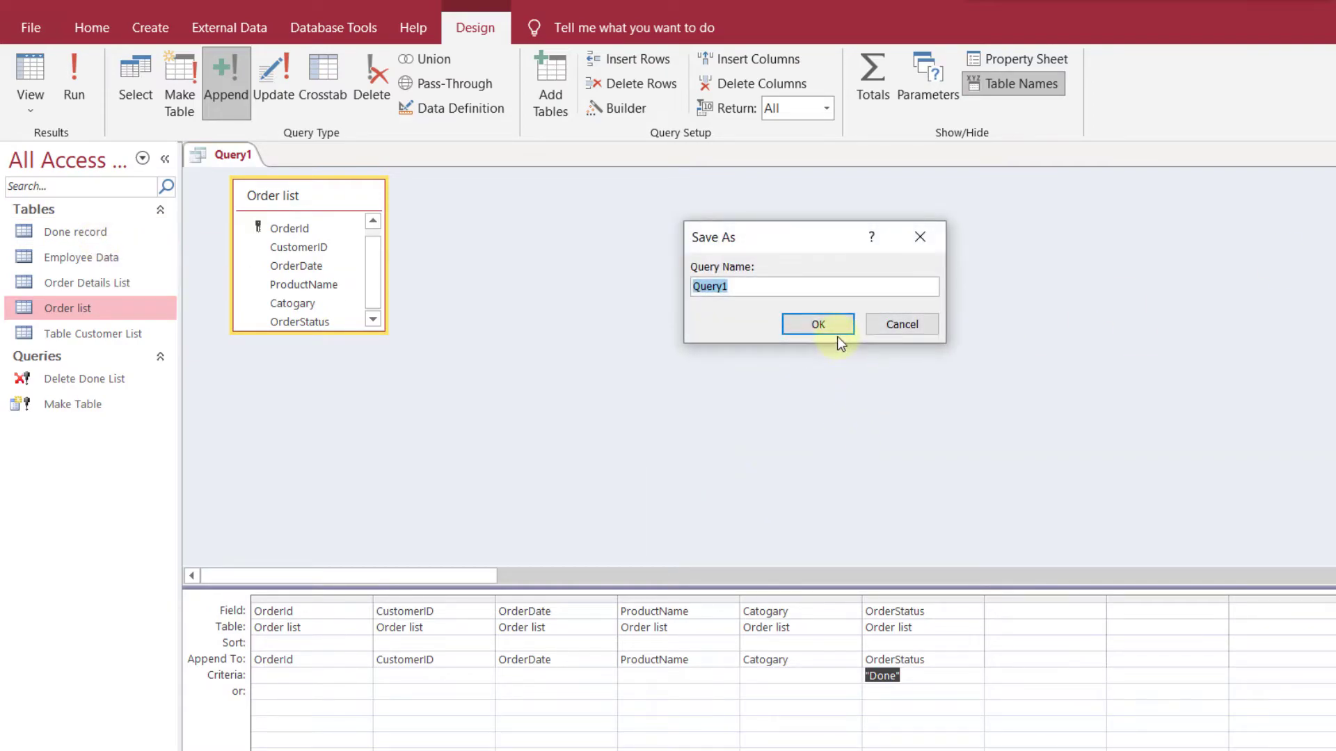
{"action": "key", "text": "BackSpace"}
{"action": "type", "text": "Append Done Query"}
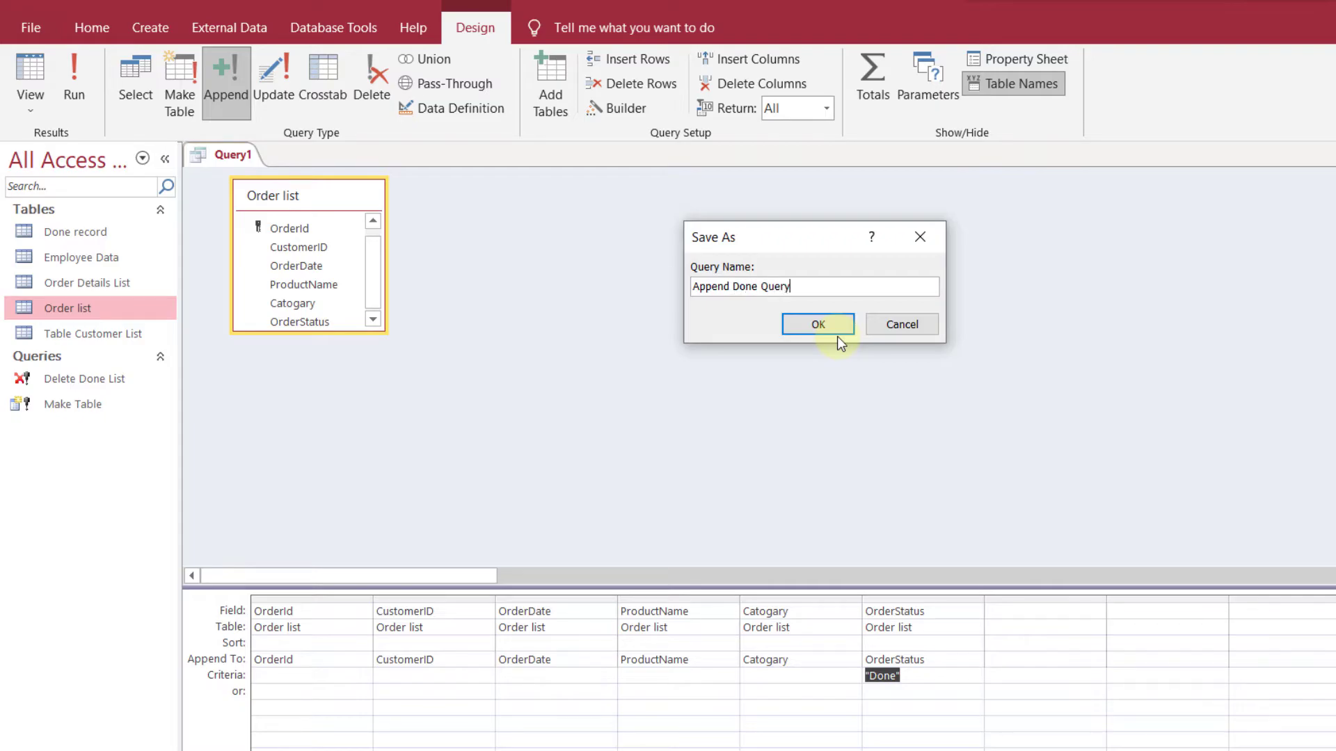
{"action": "left_click", "coordinate": [817, 324]}
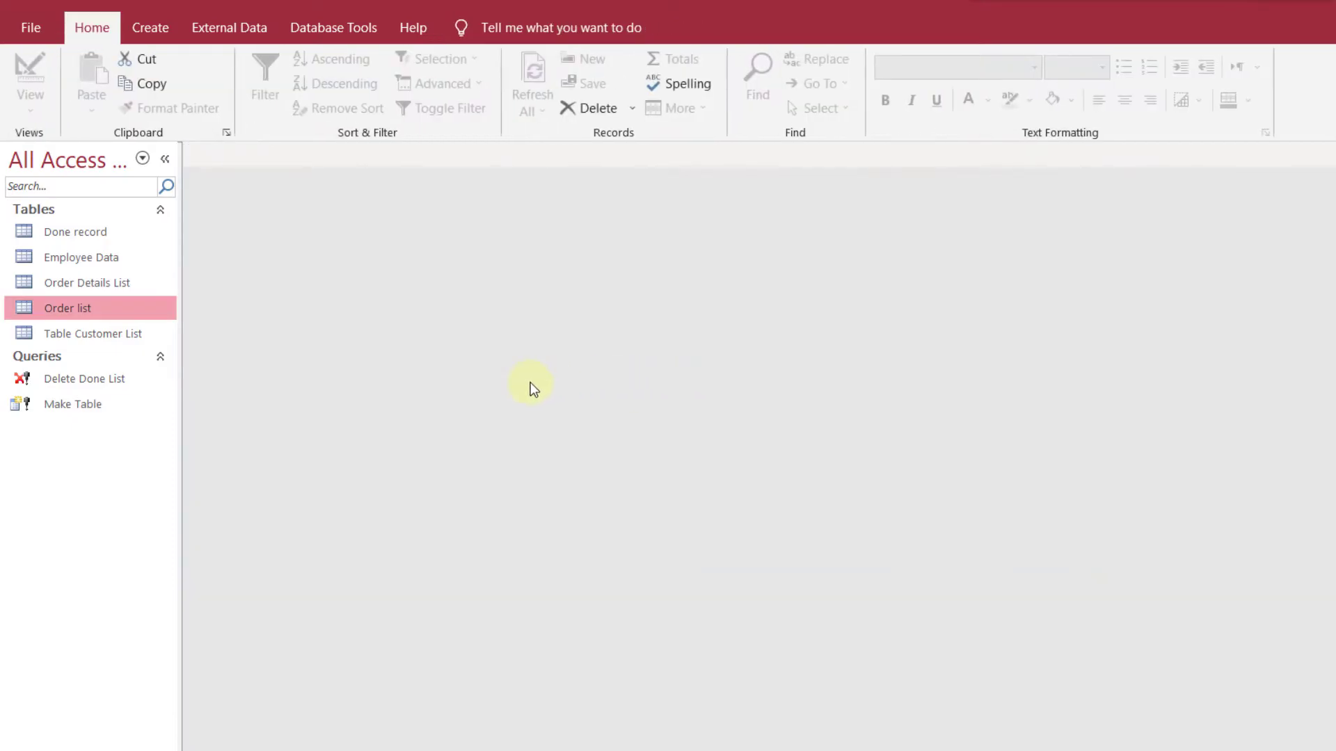
{"action": "left_click", "coordinate": [58, 382]}
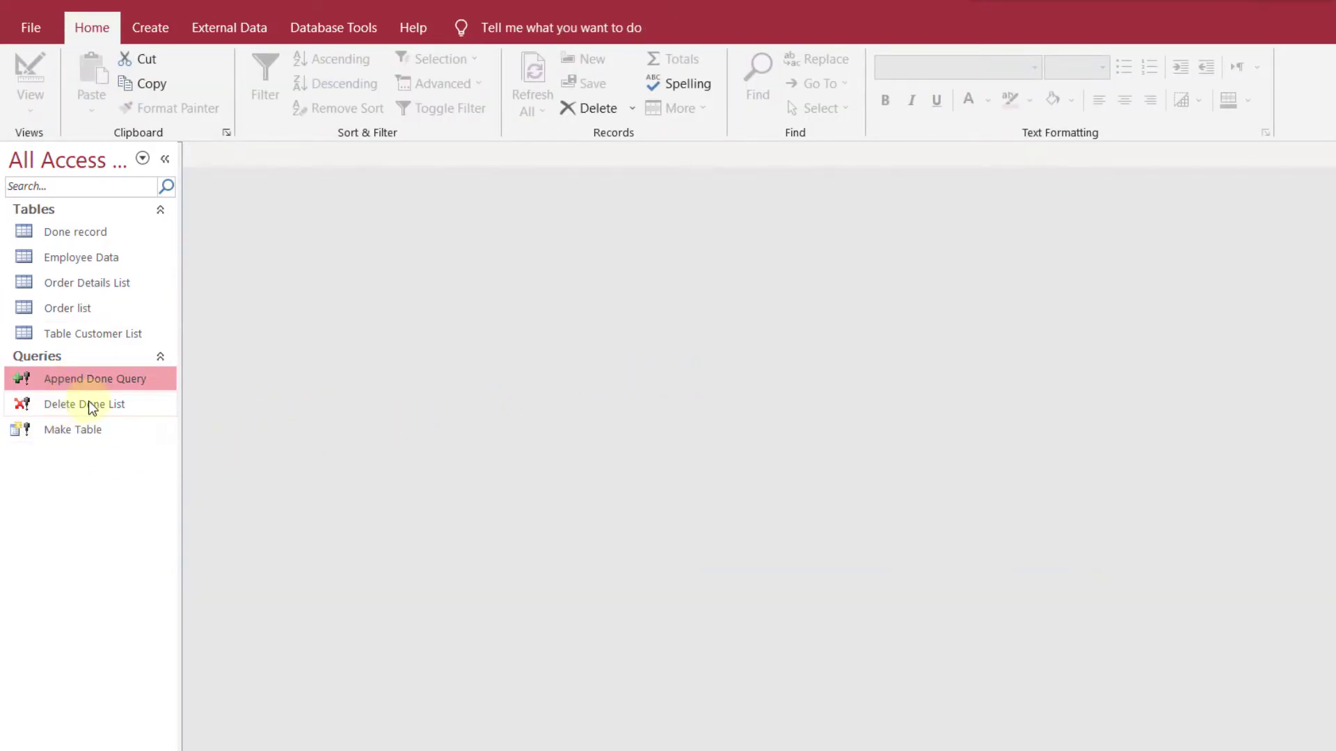
Open the Done record table and select the three appended "Done" rows at its end for review
{"action": "double_click", "coordinate": [77, 232]}
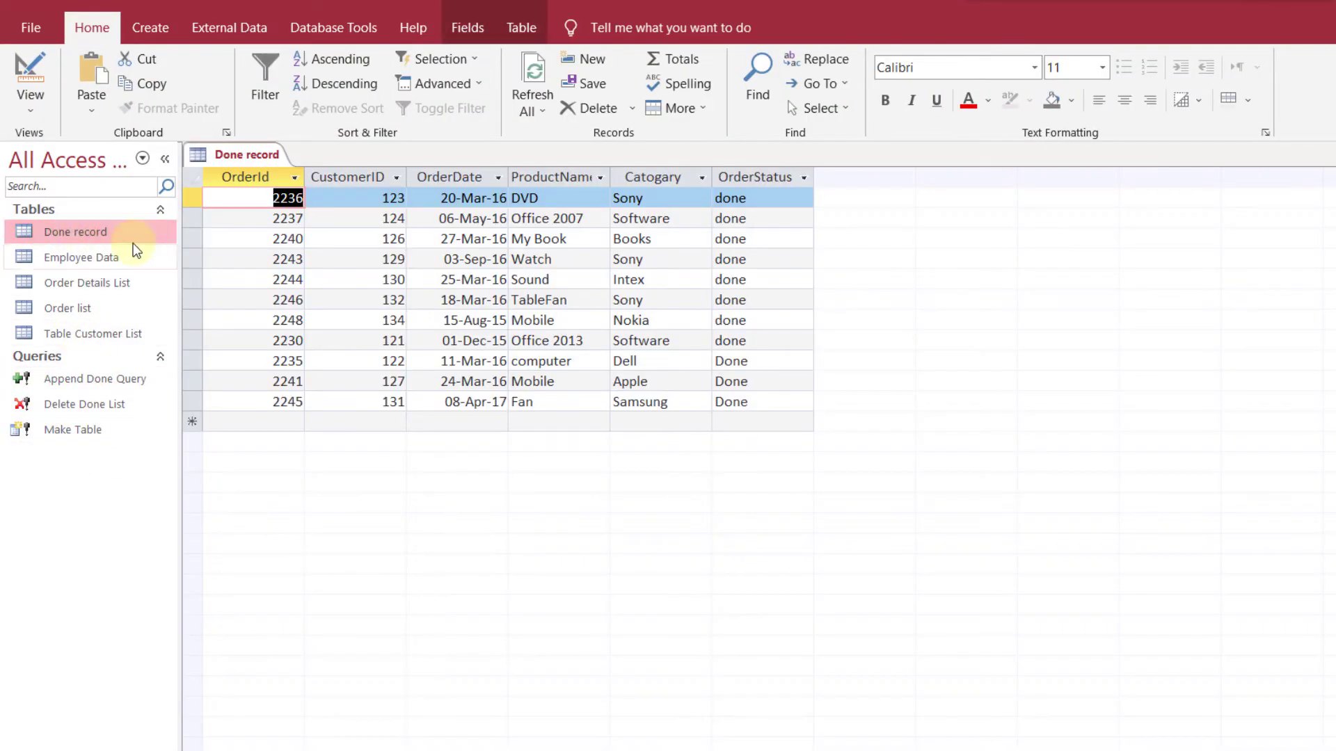
{"action": "left_click", "coordinate": [614, 385]}
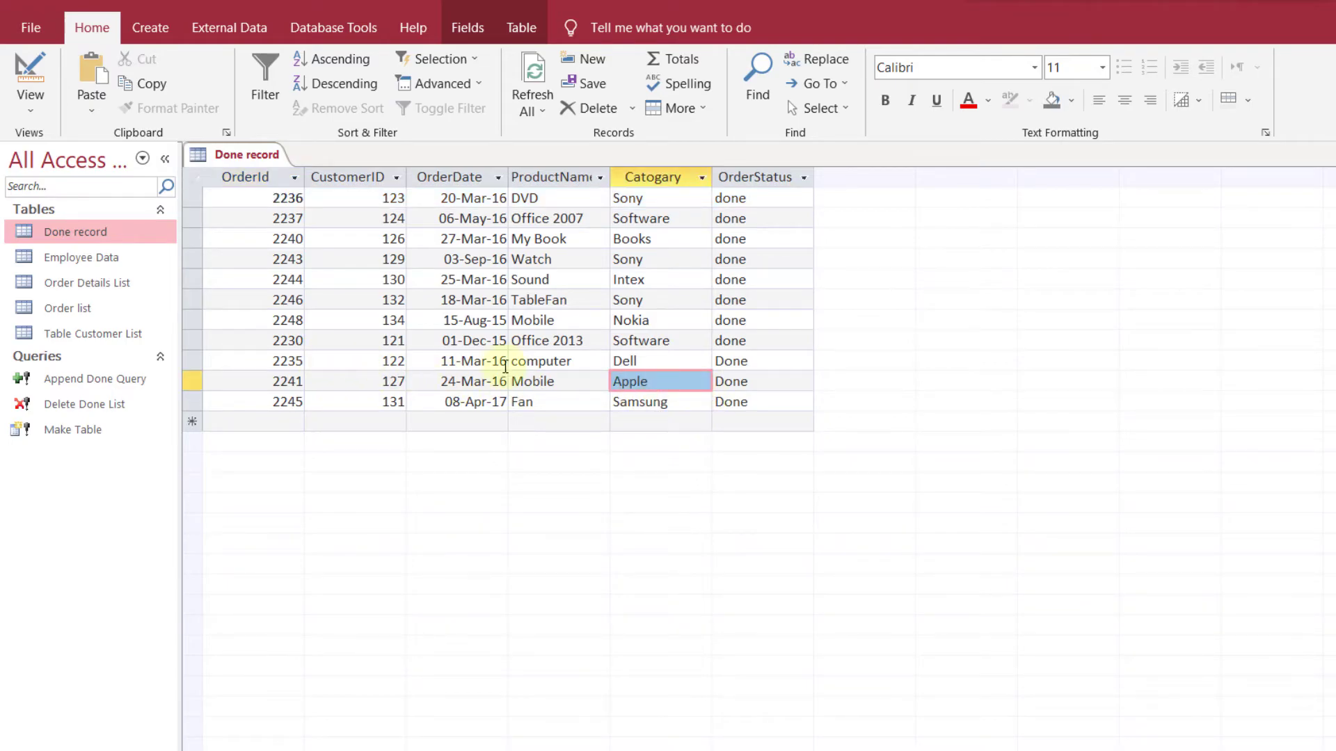
{"action": "left_click", "coordinate": [777, 361]}
{"action": "left_click_drag", "start_coordinate": [193, 361], "coordinate": [205, 402]}
Examine the Order list table for orders still marked Done, and close all open tables
{"action": "right_click", "coordinate": [77, 308]}
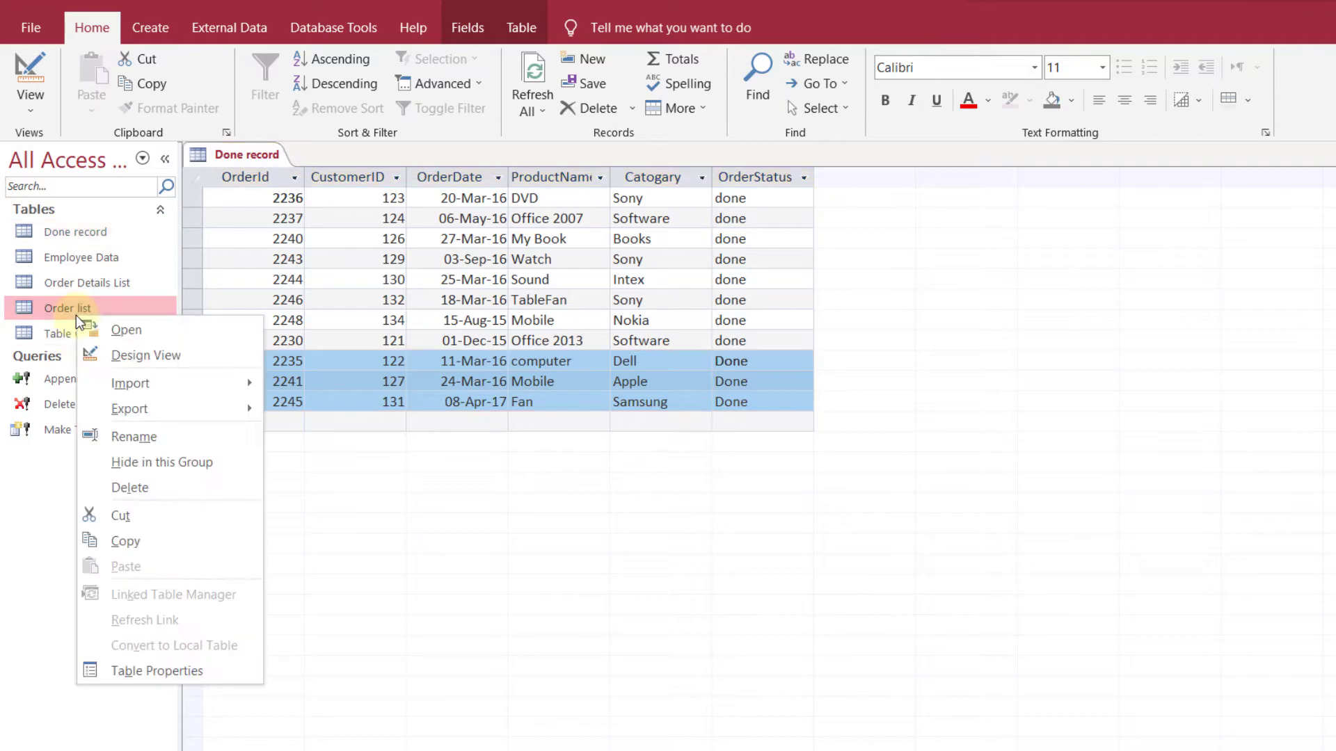
{"action": "left_click", "coordinate": [91, 328]}
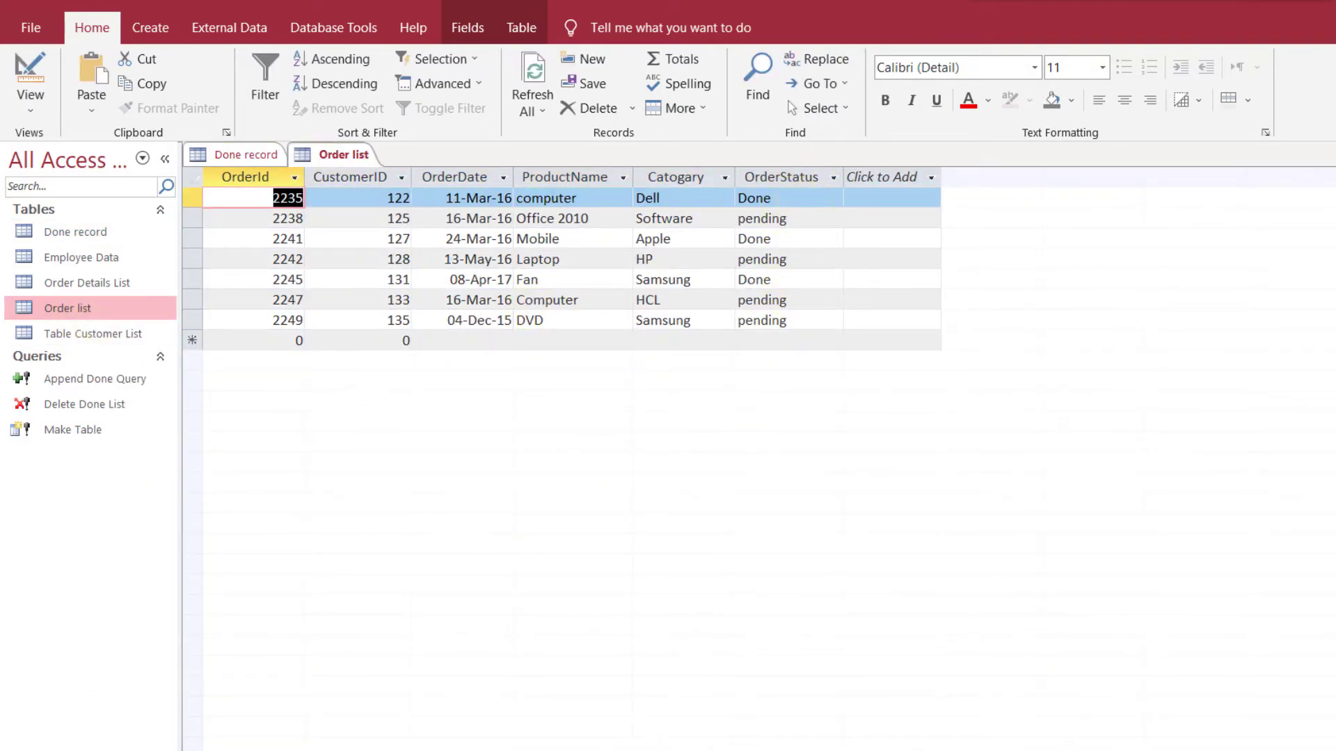
{"action": "key", "text": "ctrl+w"}
{"action": "key", "text": "ctrl+w"}
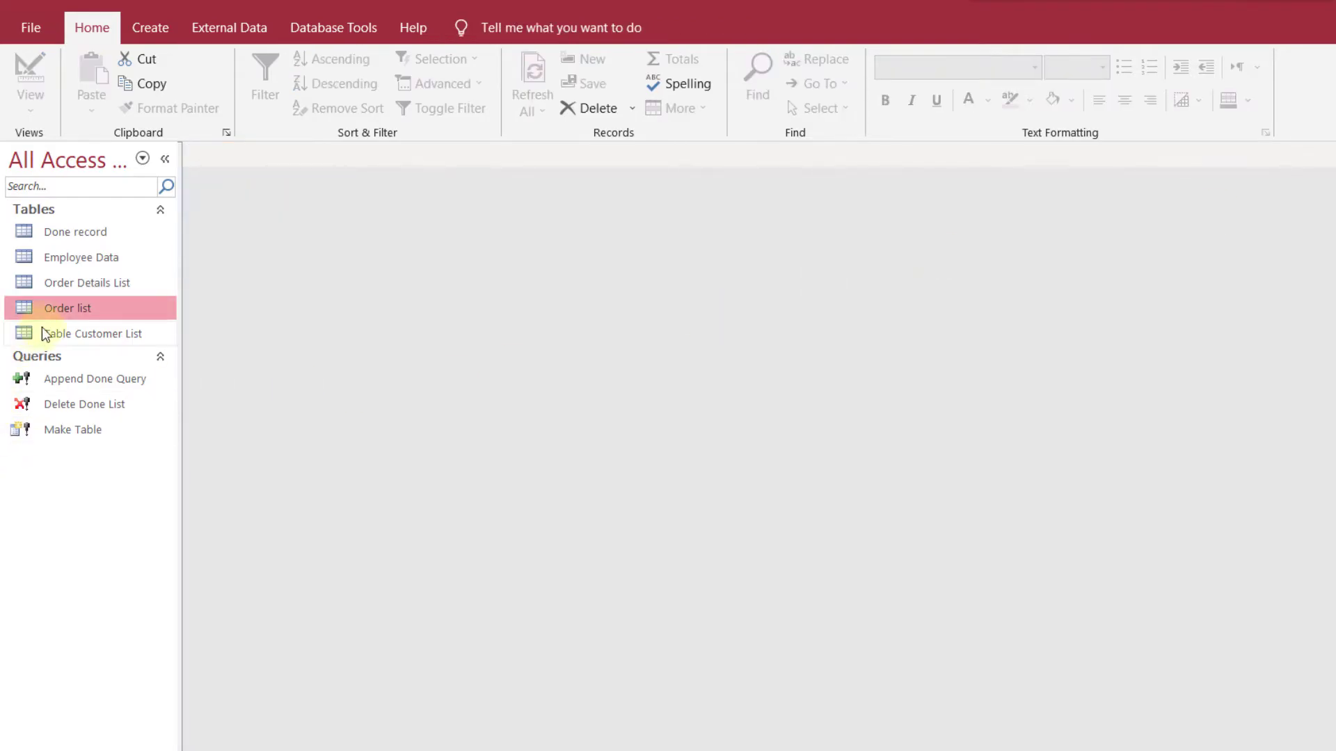
{"action": "right_click", "coordinate": [58, 317]}
{"action": "left_click", "coordinate": [98, 328]}
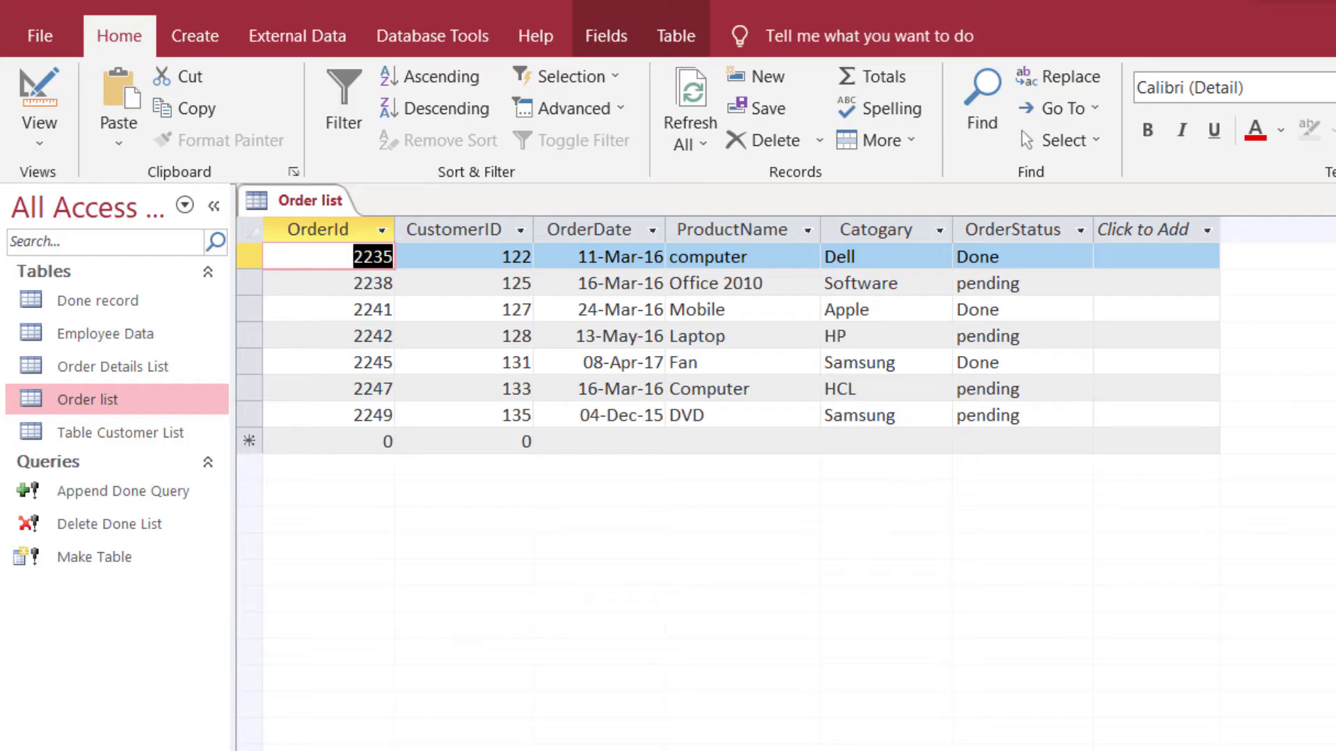
{"action": "key", "text": "ctrl+w"}
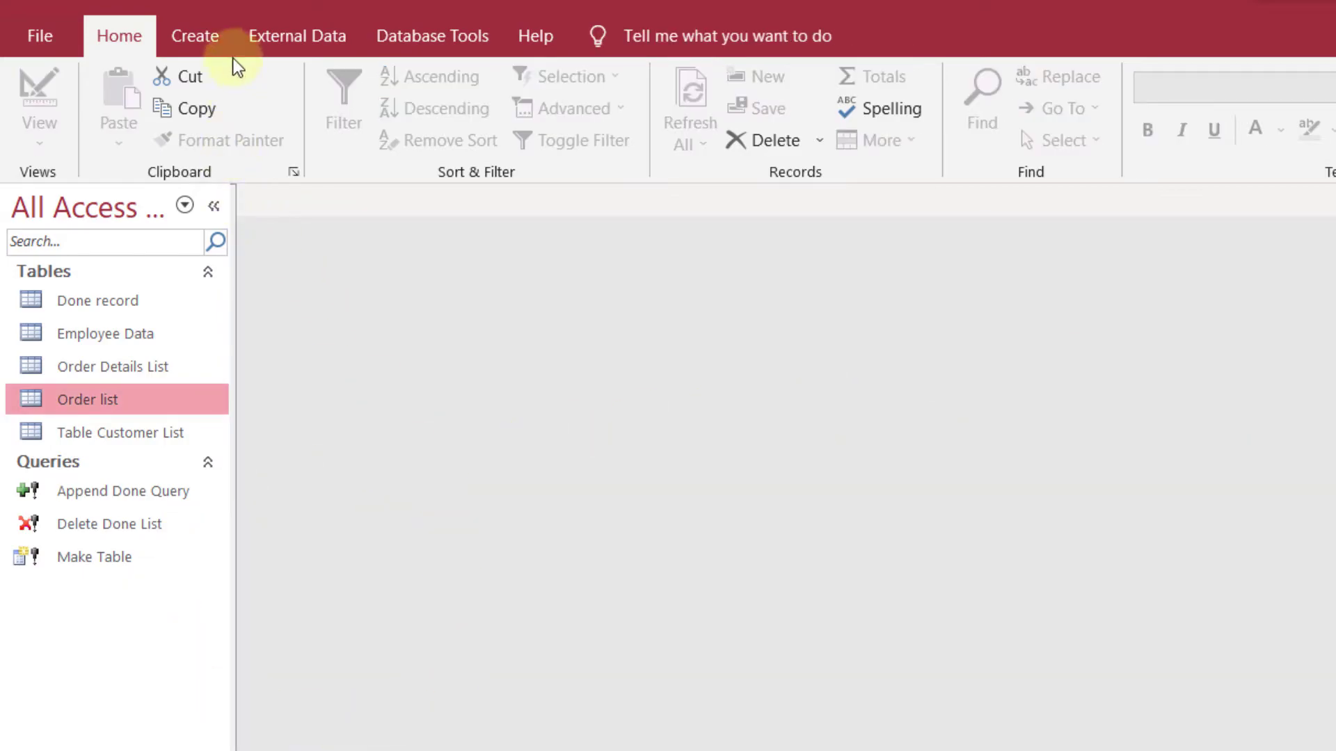
{"action": "left_click", "coordinate": [205, 39]}
{"action": "left_click", "coordinate": [119, 36]}
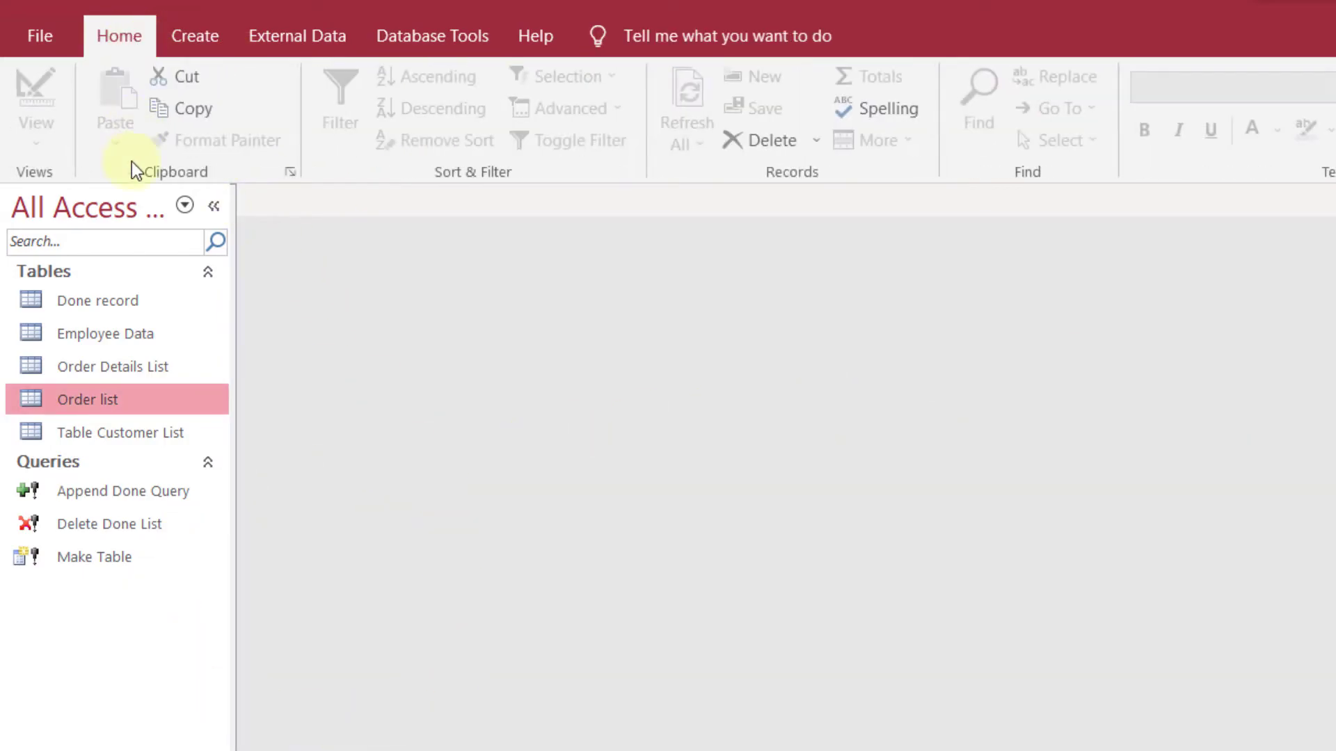
{"action": "left_click", "coordinate": [105, 492]}
{"action": "left_click", "coordinate": [107, 531]}
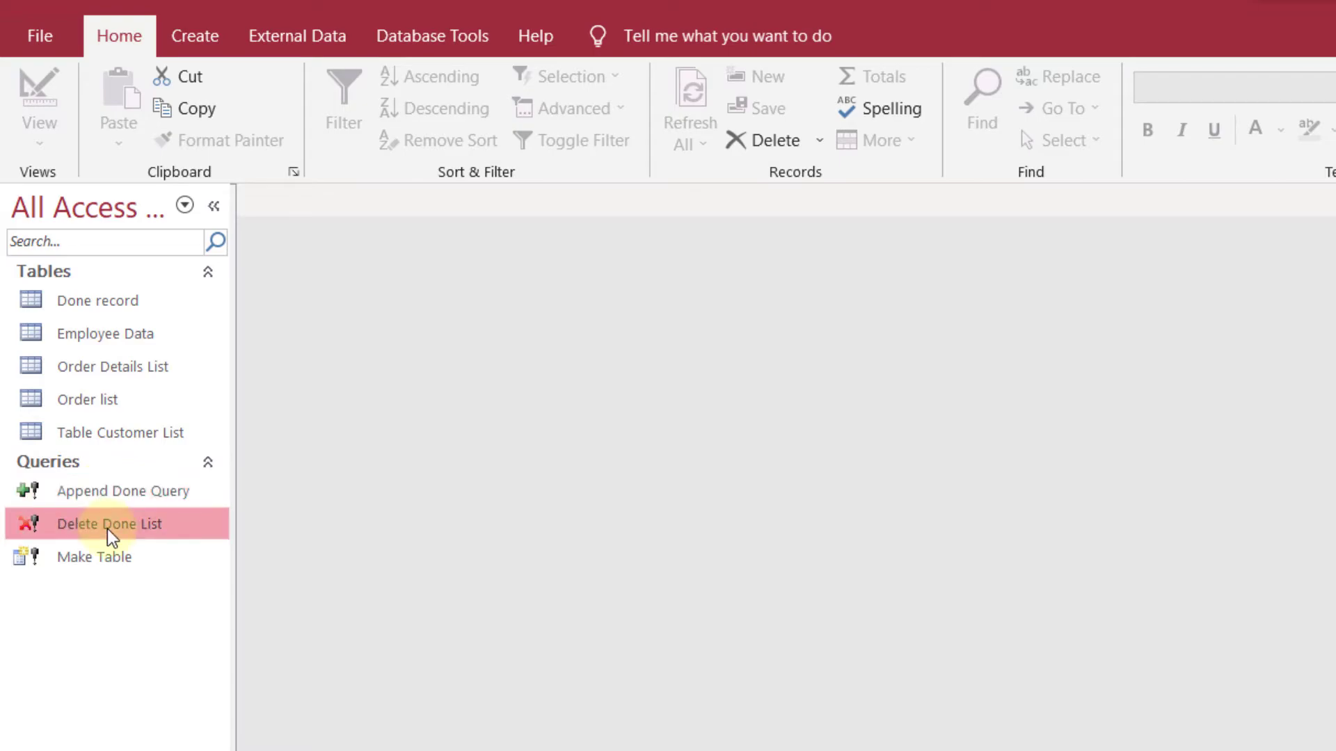
{"action": "left_click", "coordinate": [97, 567]}
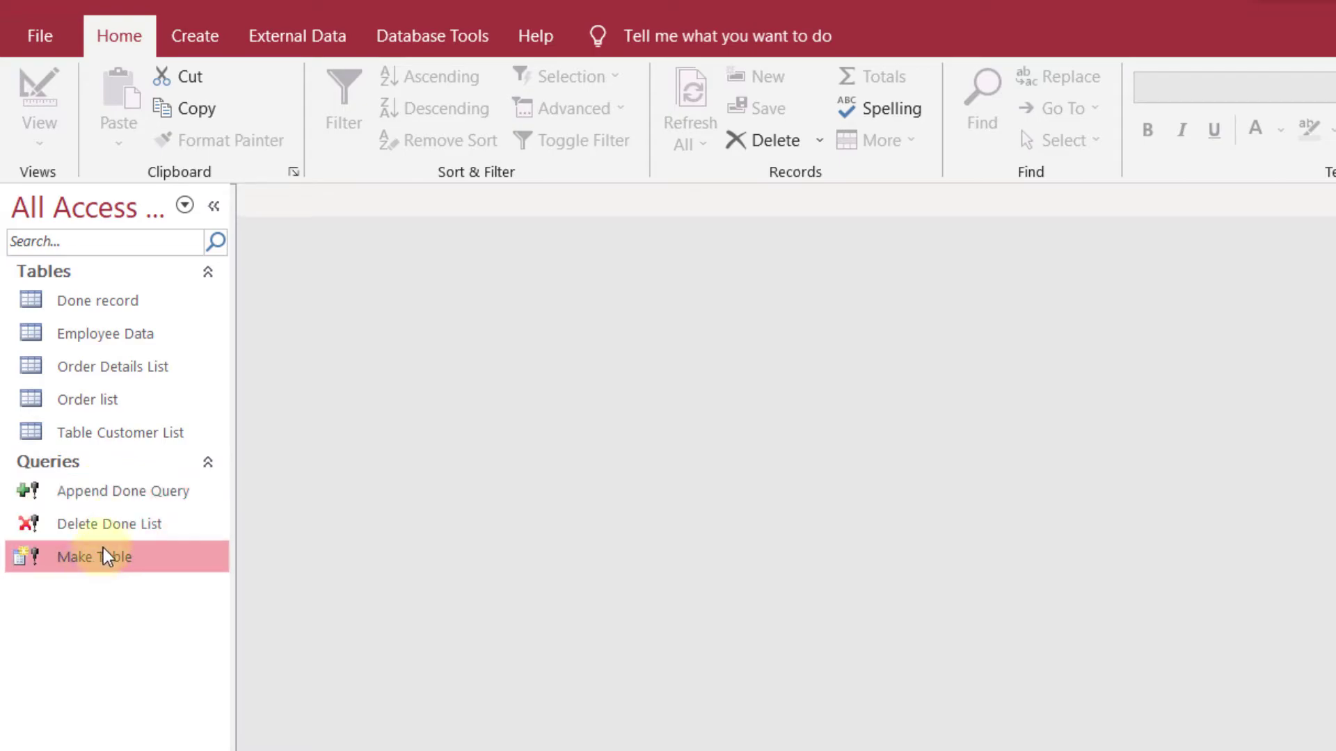
{"action": "left_click", "coordinate": [118, 304]}
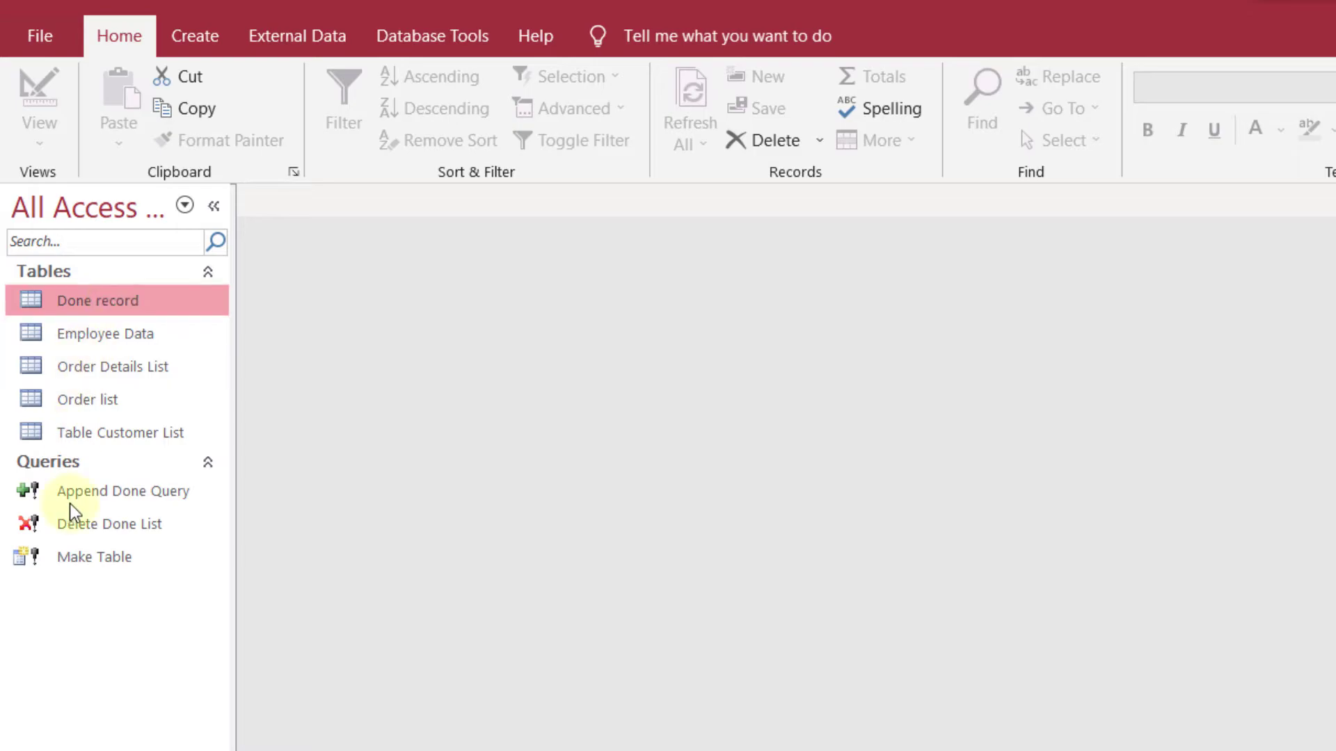
{"action": "left_click", "coordinate": [123, 534]}
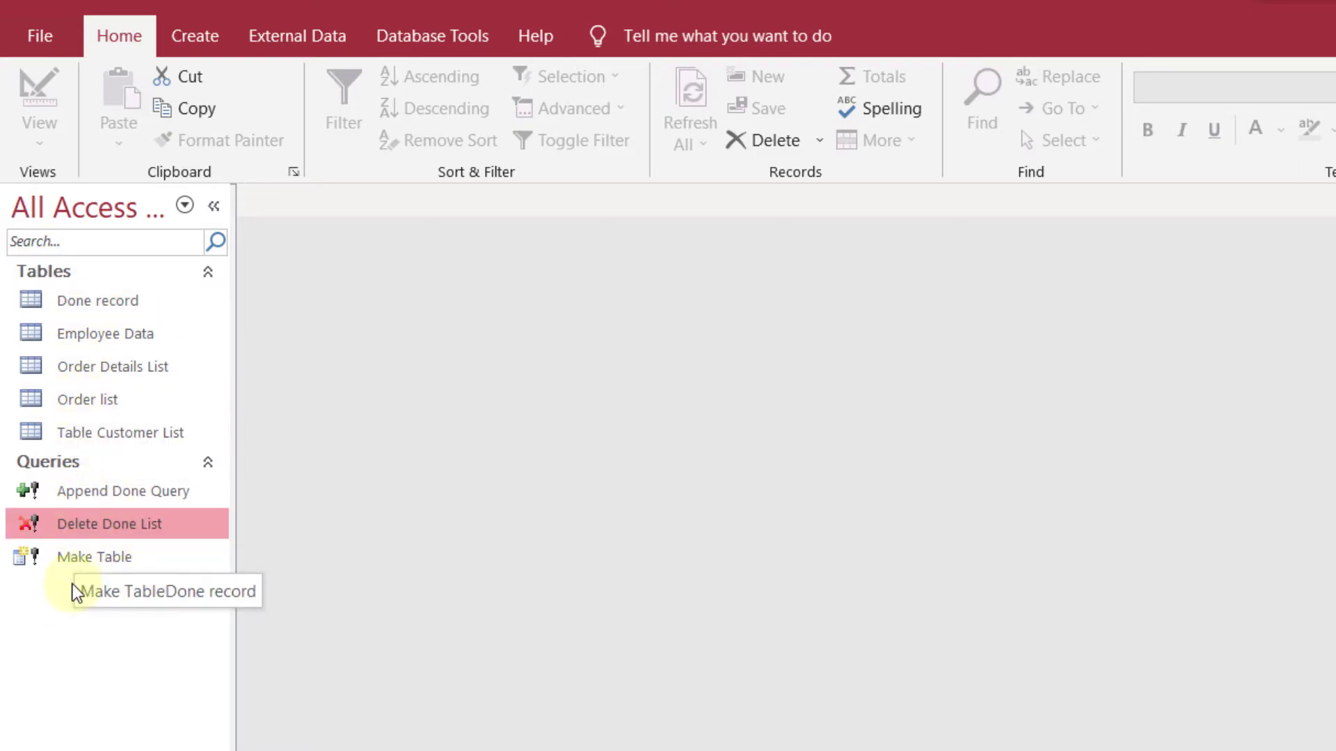
{"action": "left_click", "coordinate": [87, 492]}
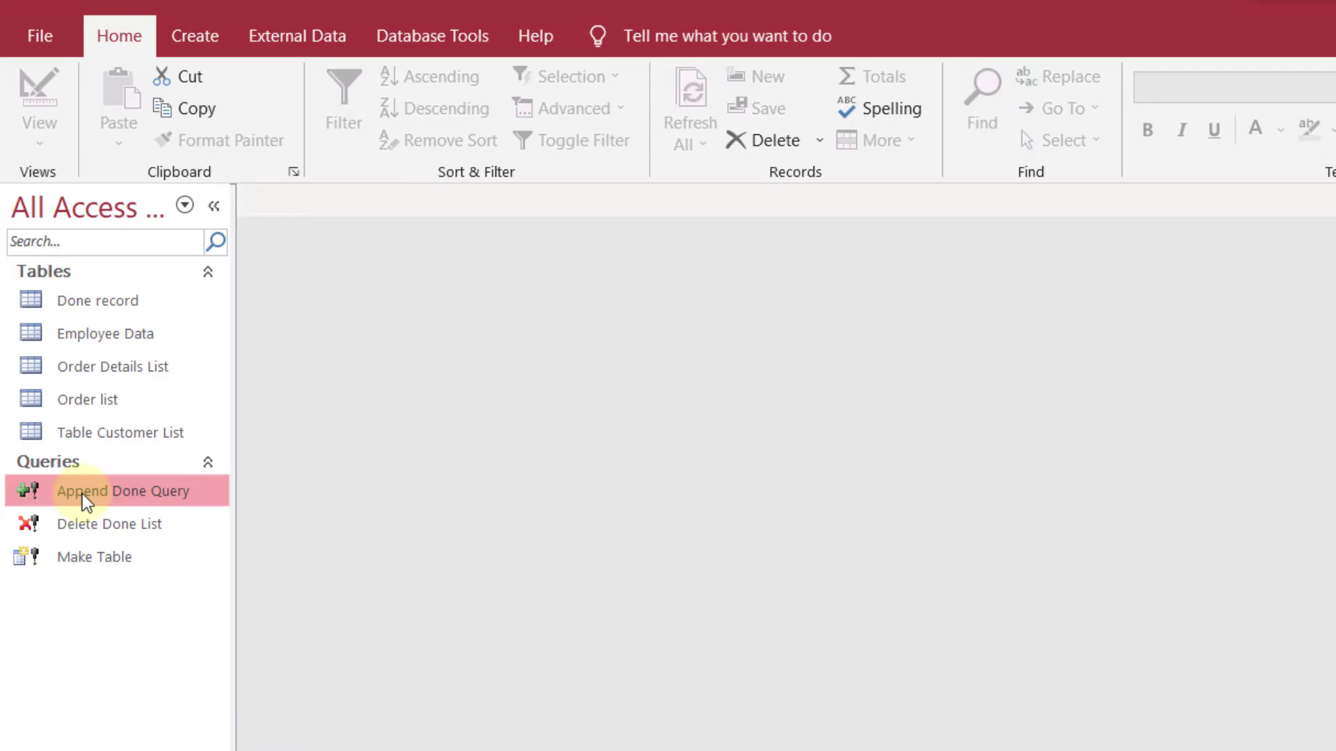
{"action": "left_click", "coordinate": [87, 306]}
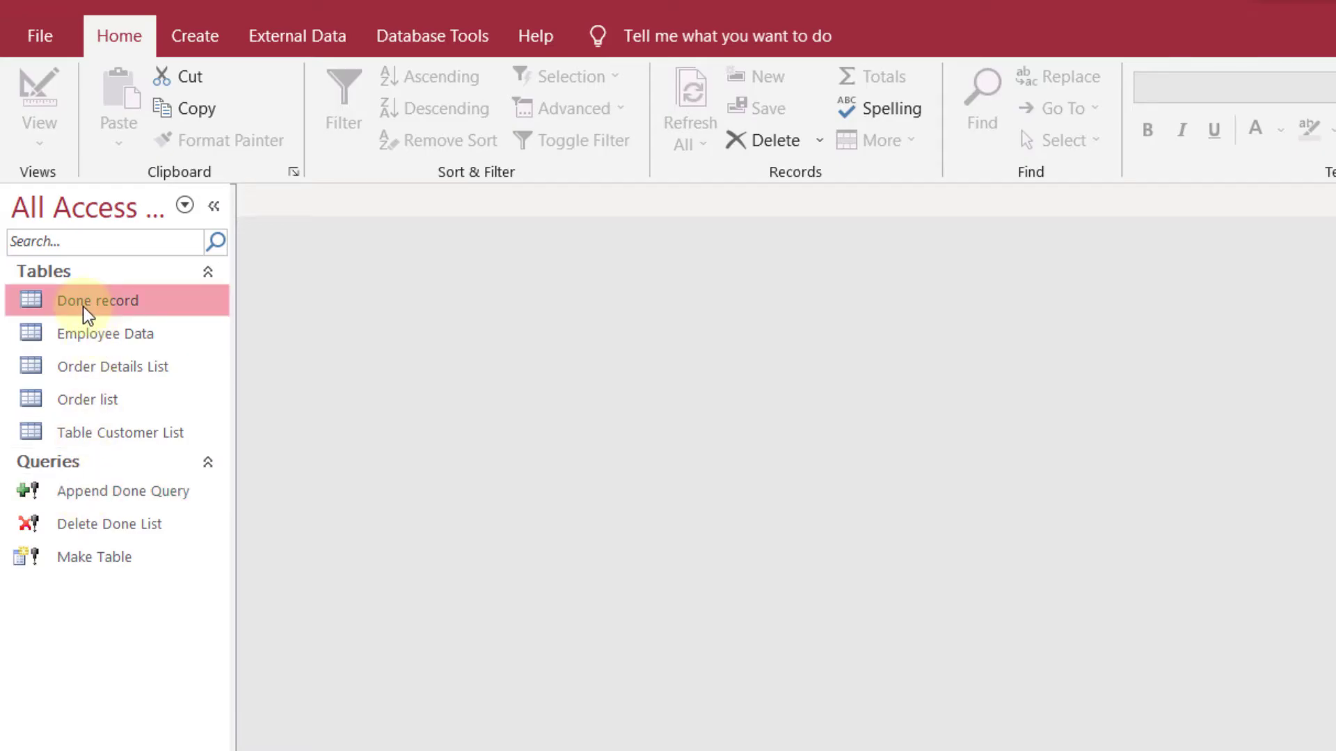
Reopen the Order list table to review the OrderStatus values of its orders
{"action": "left_click", "coordinate": [96, 412]}
{"action": "right_click", "coordinate": [96, 411]}
{"action": "left_click", "coordinate": [149, 423]}
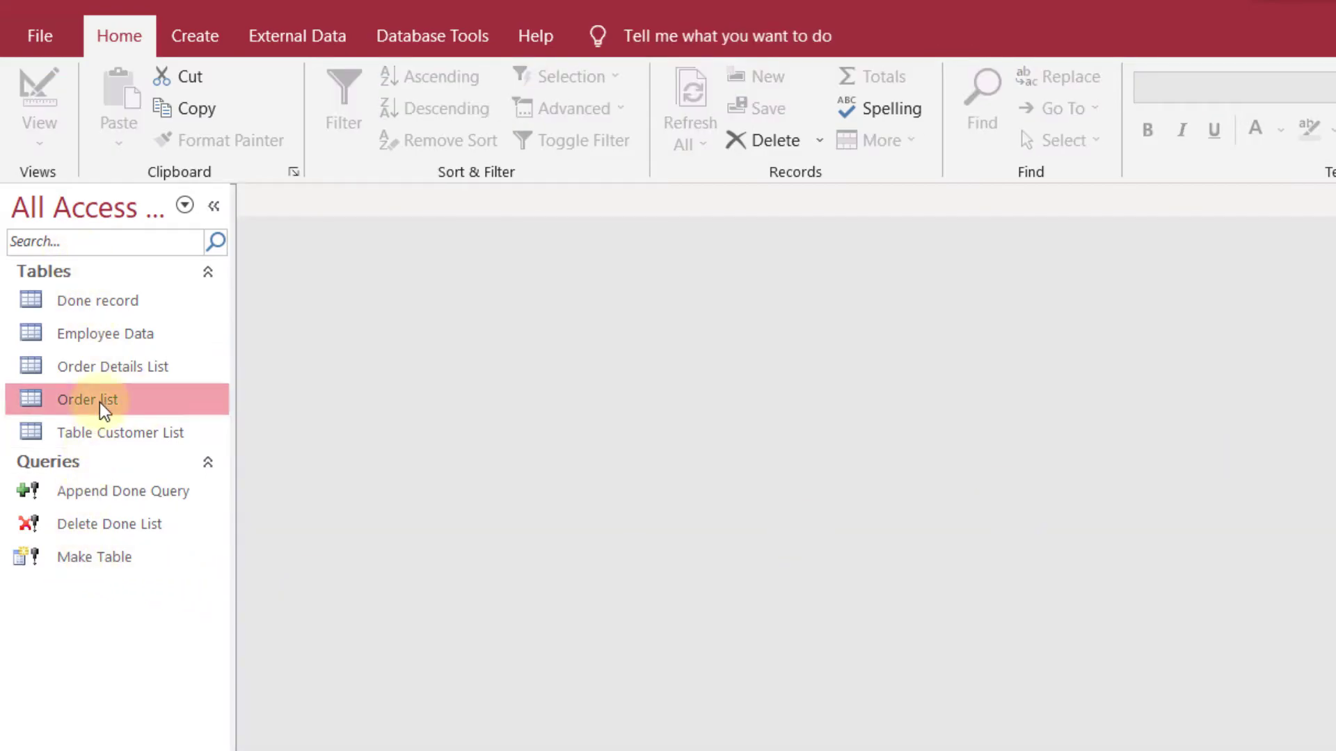
{"action": "right_click", "coordinate": [98, 406]}
{"action": "left_click", "coordinate": [188, 411]}
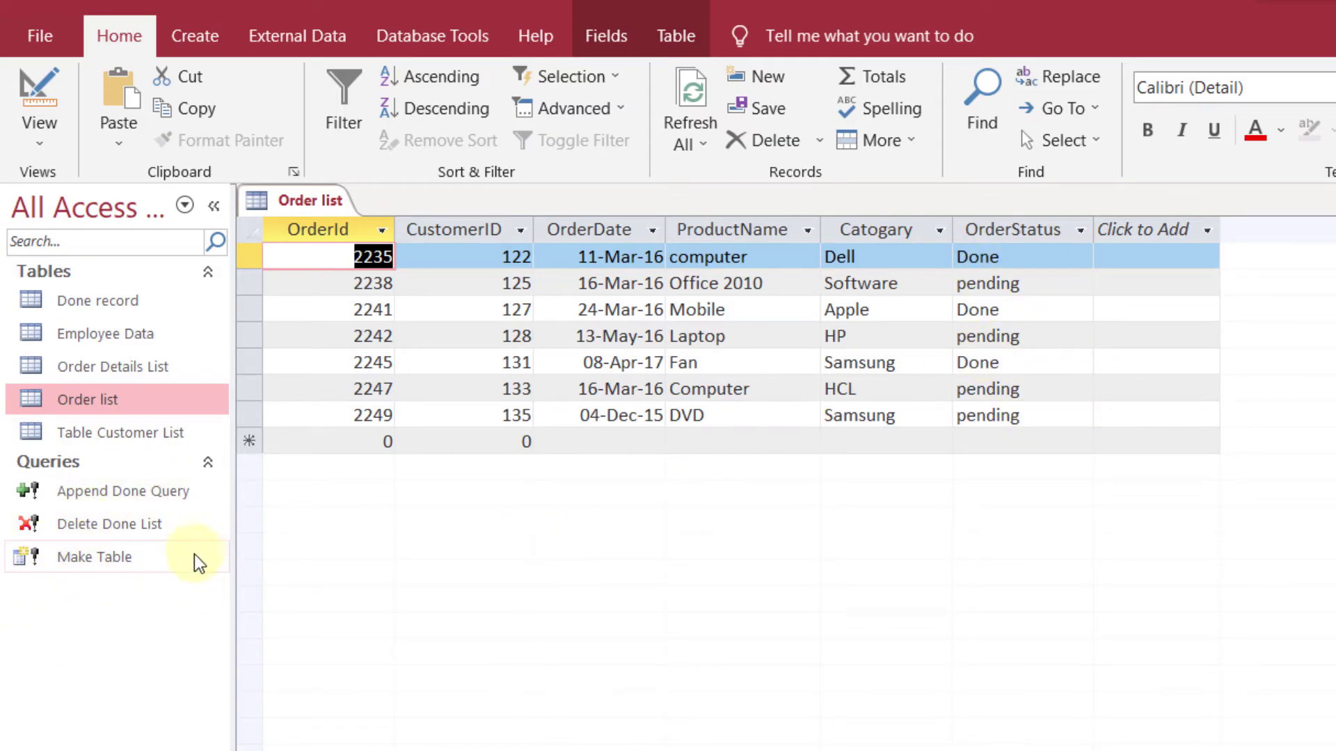
{"action": "left_click", "coordinate": [119, 494]}
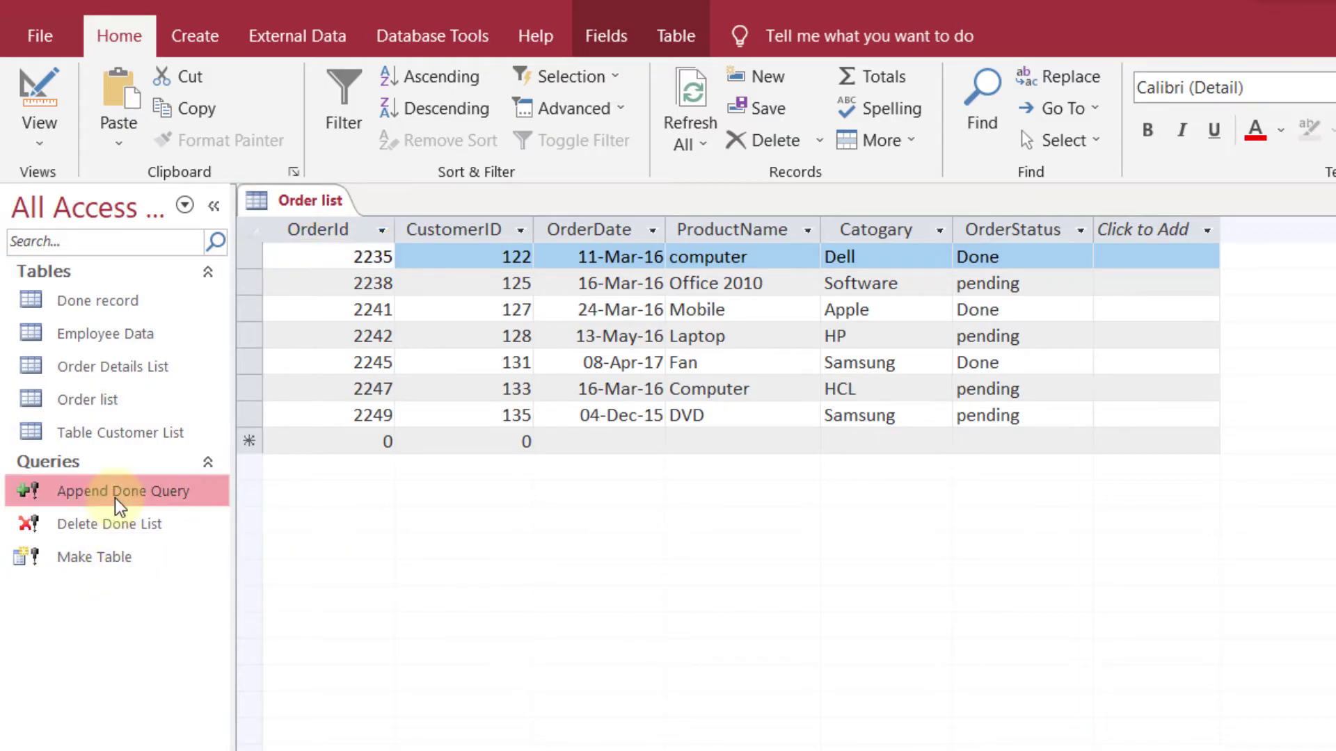
{"action": "left_click", "coordinate": [108, 555]}
{"action": "left_click", "coordinate": [104, 491]}
{"action": "left_click", "coordinate": [98, 556]}
{"action": "left_click", "coordinate": [99, 526]}
{"action": "left_click", "coordinate": [97, 499]}
{"action": "left_click", "coordinate": [98, 526]}
{"action": "left_click", "coordinate": [103, 493]}
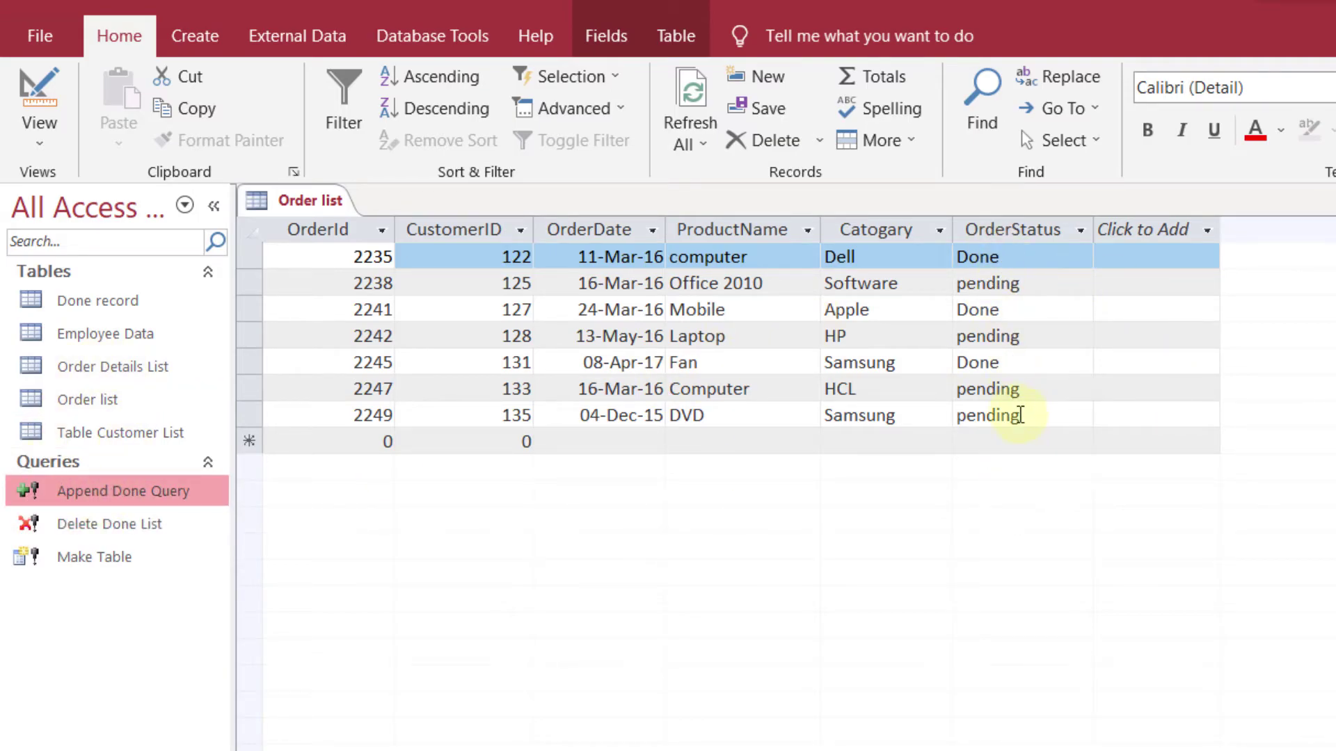
Close the Order list table and run the Delete Done List query, confirming the deletion of the selected records
{"action": "key", "text": "ctrl+w"}
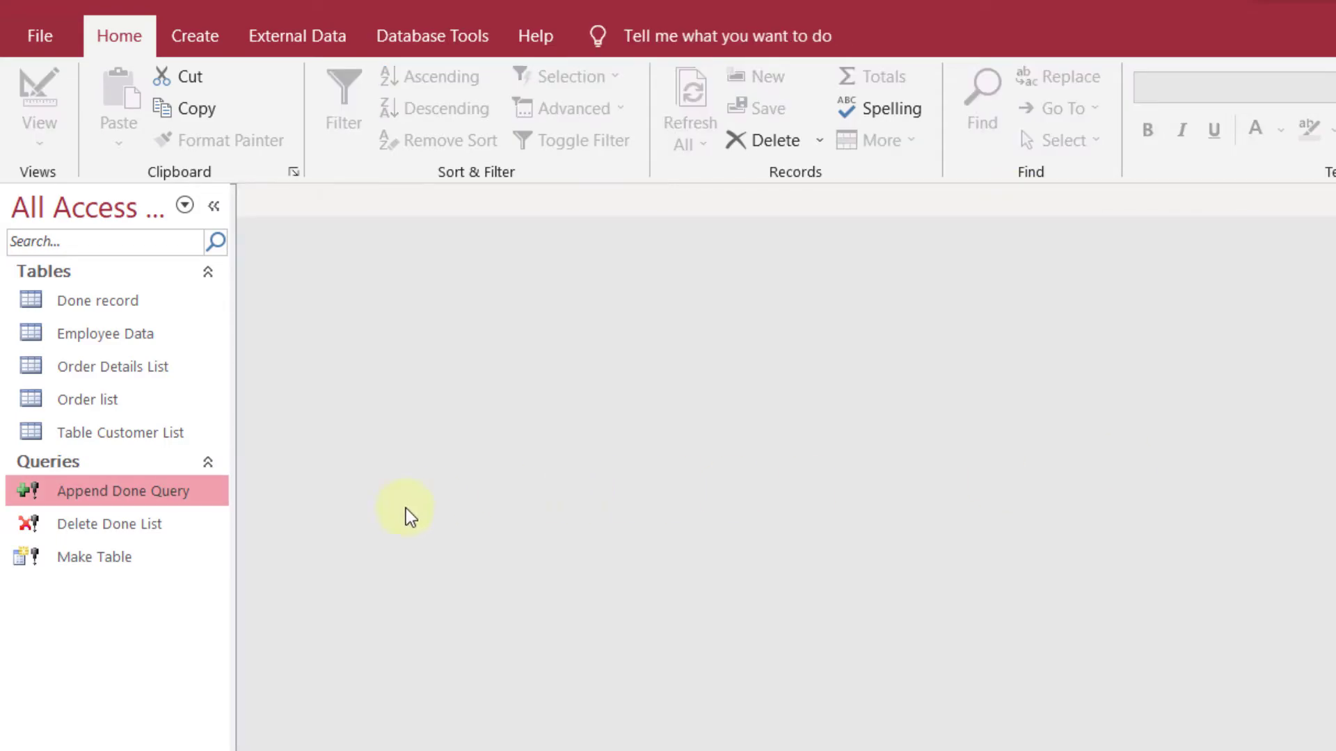
{"action": "left_click", "coordinate": [118, 525]}
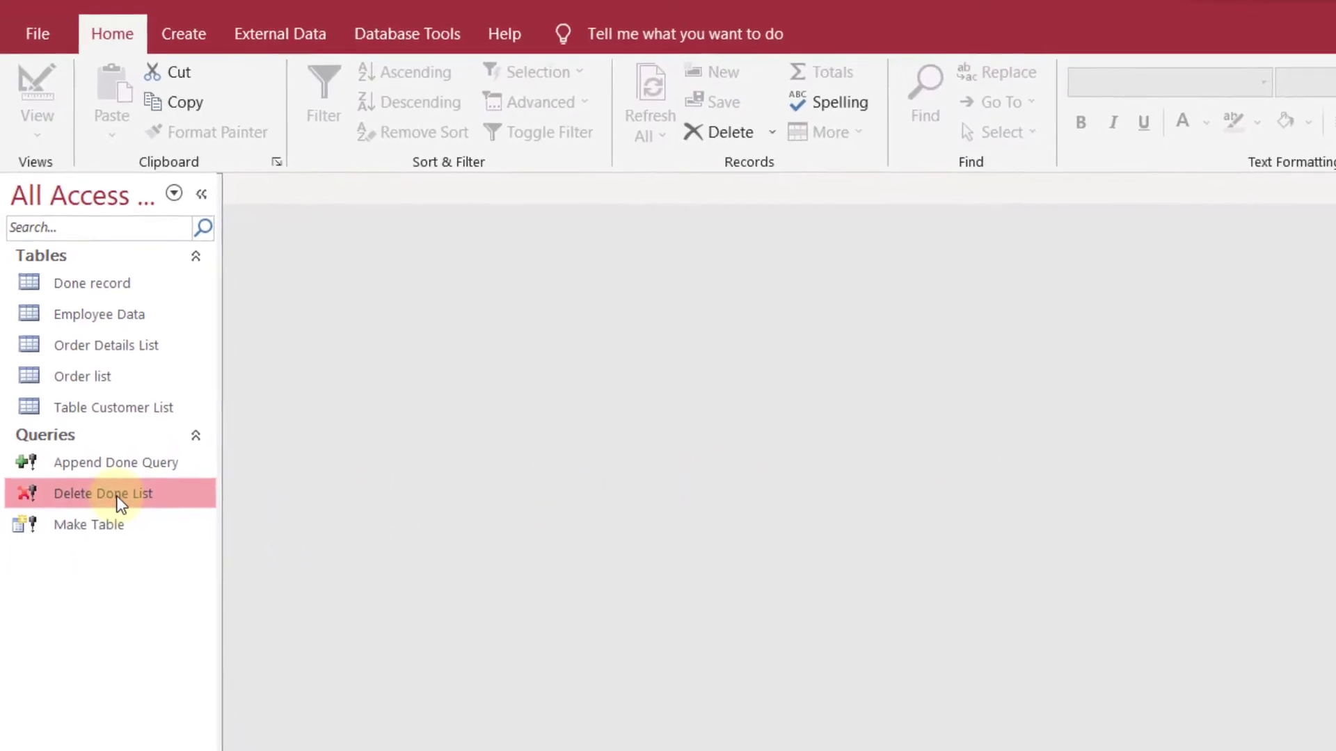
{"action": "right_click", "coordinate": [125, 526]}
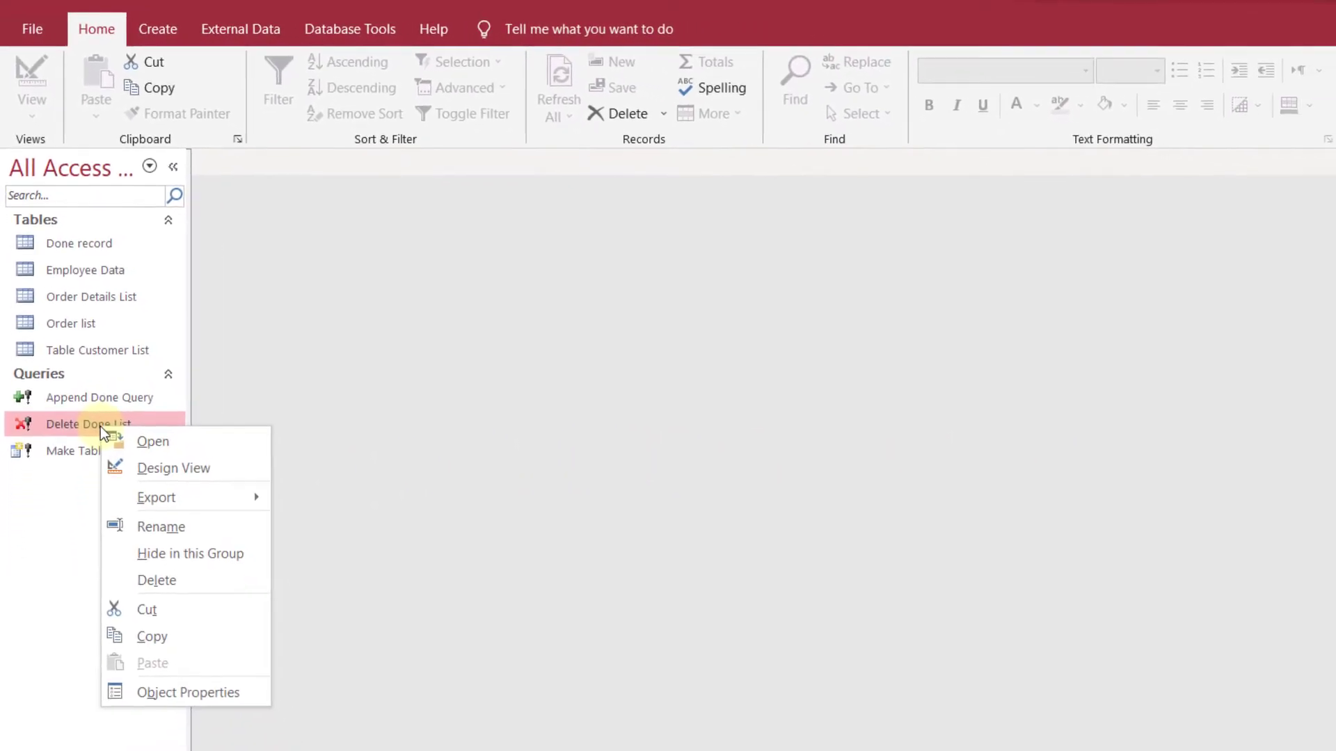
{"action": "left_click", "coordinate": [162, 443]}
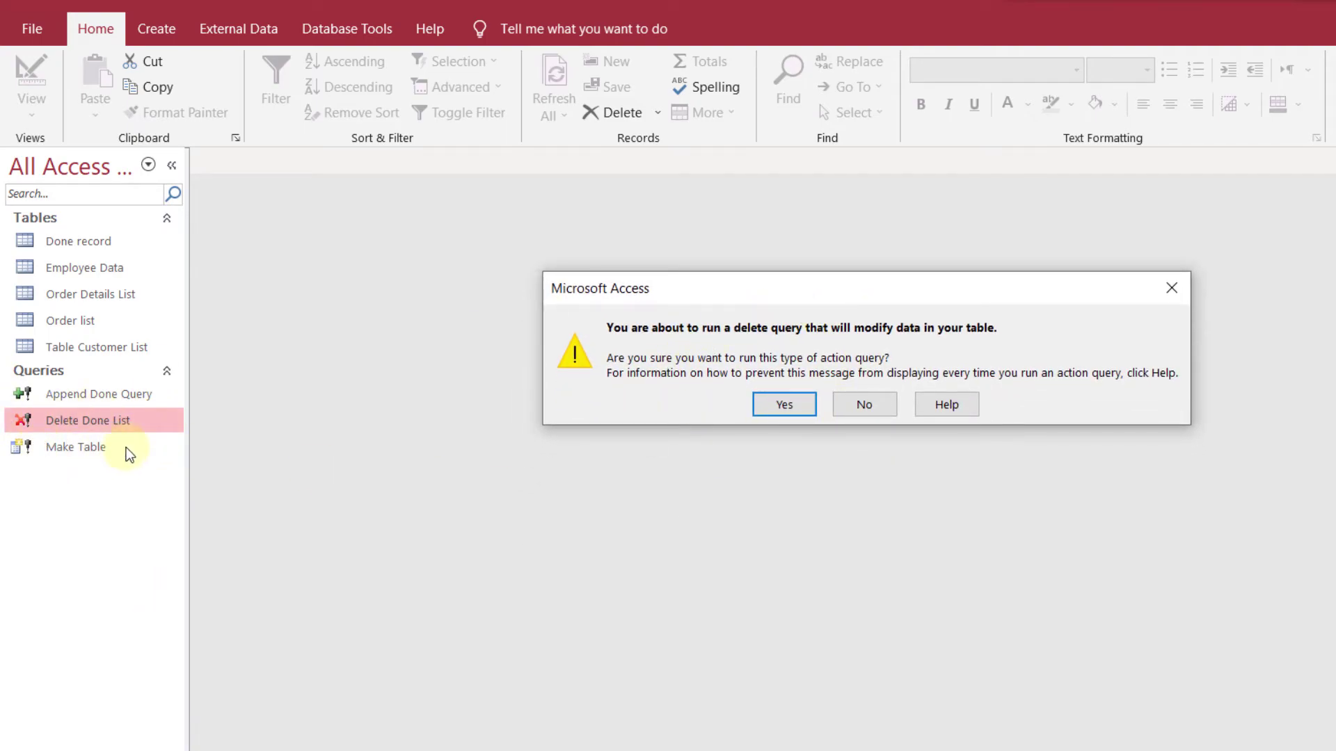
{"action": "left_click", "coordinate": [782, 407]}
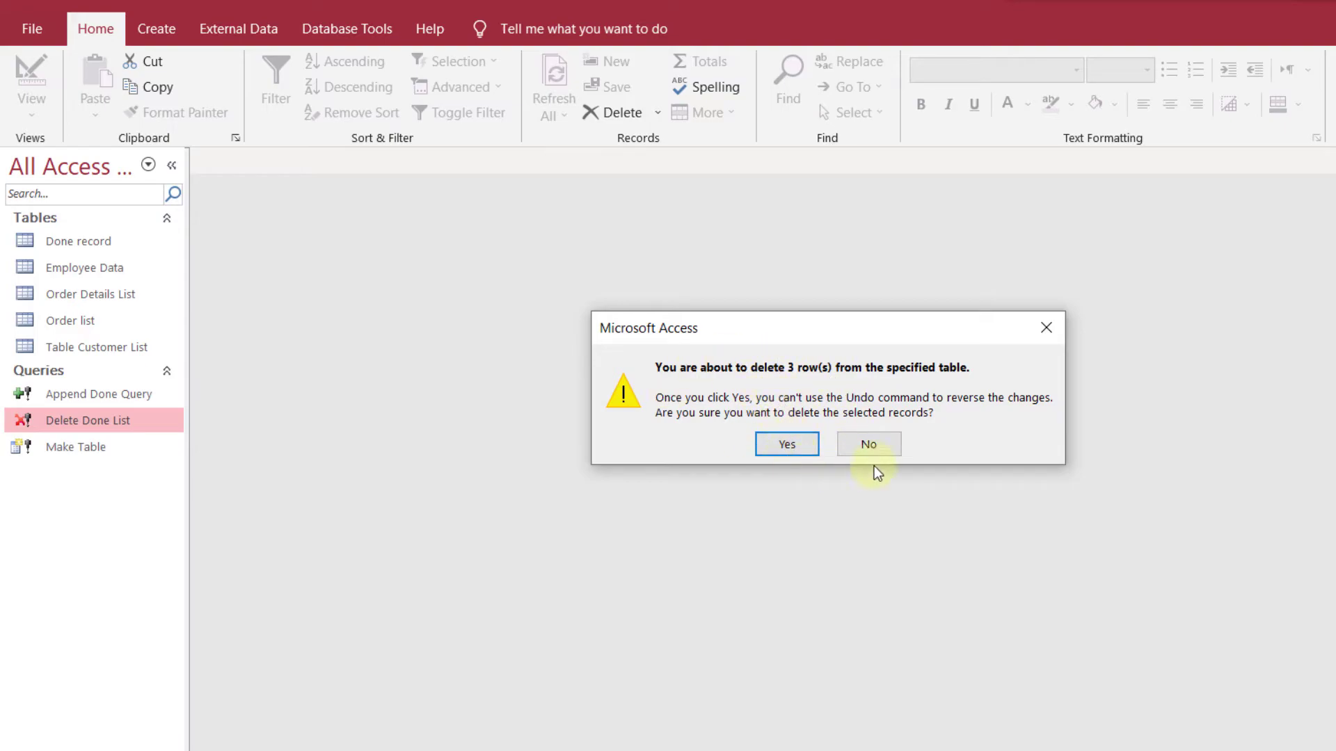
{"action": "left_click", "coordinate": [798, 446]}
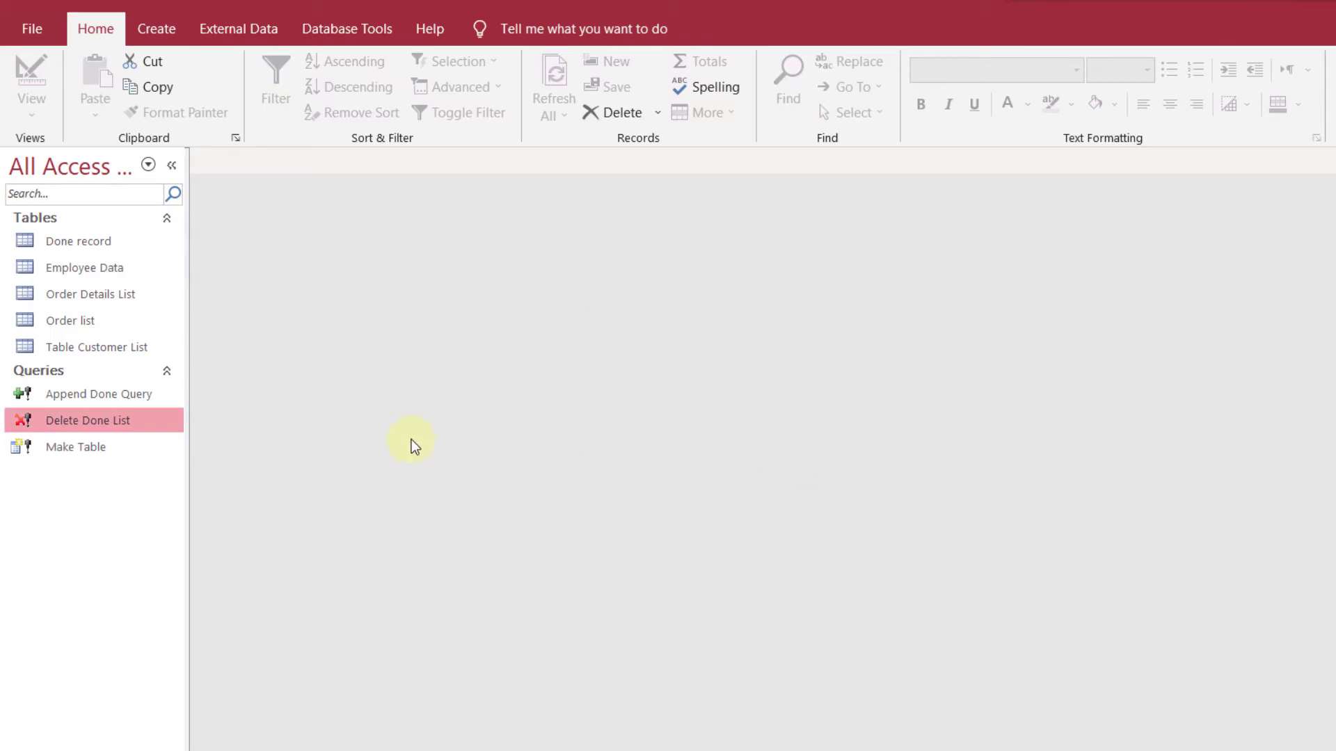
Open the Order list table to check which orders remain, and close it again
{"action": "right_click", "coordinate": [57, 327]}
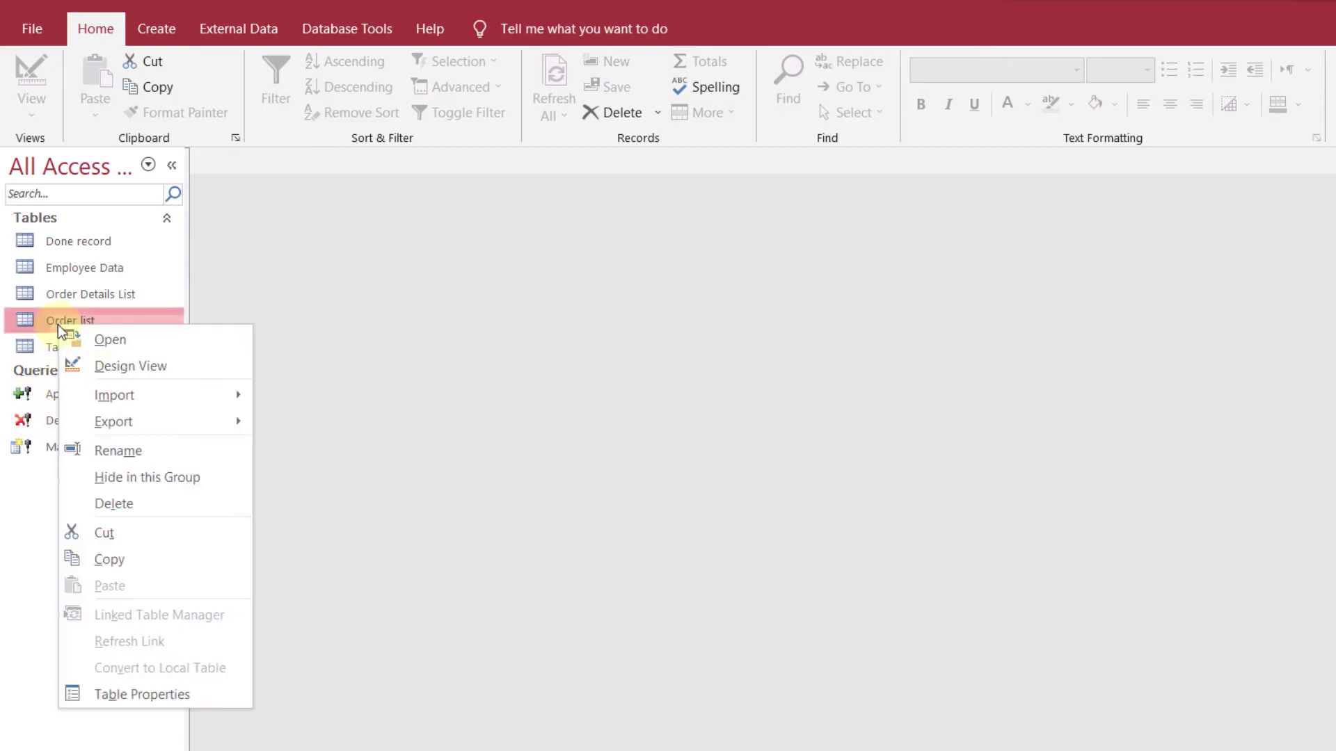
{"action": "left_click", "coordinate": [111, 340]}
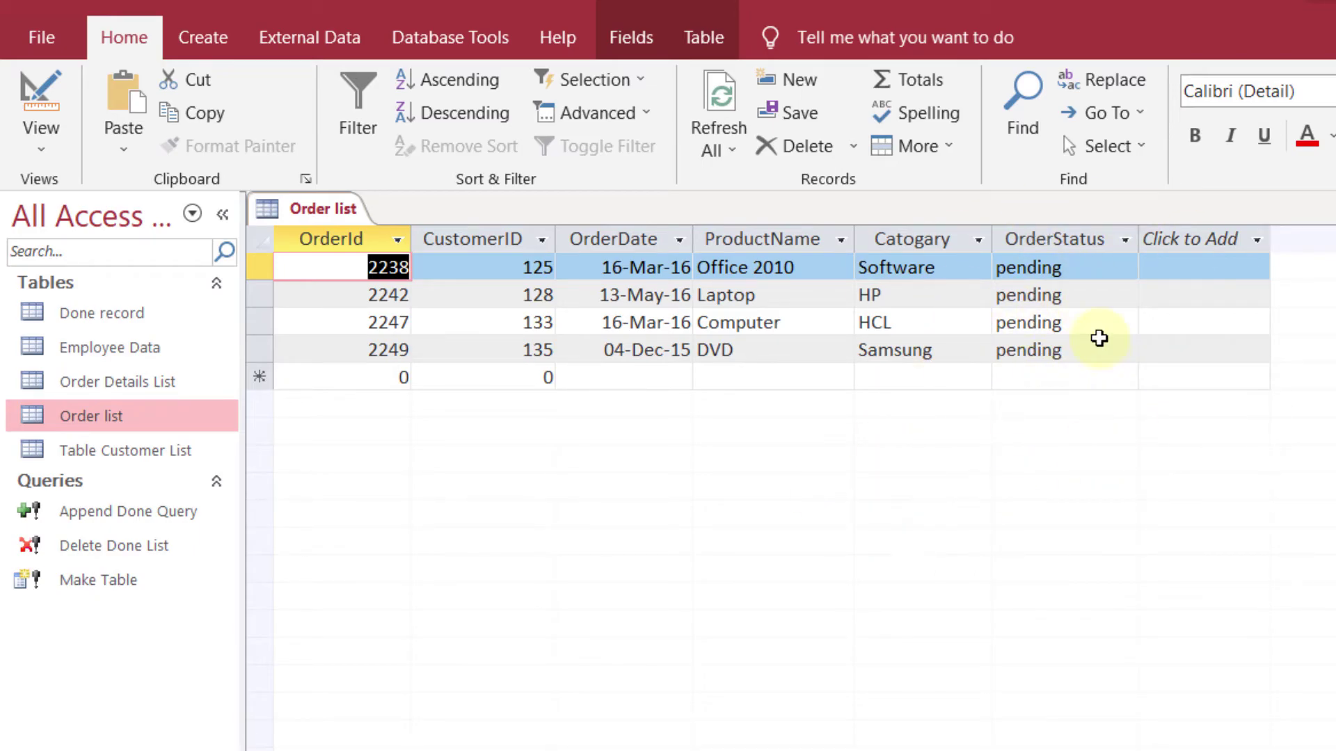
{"action": "key", "text": "ctrl+w"}
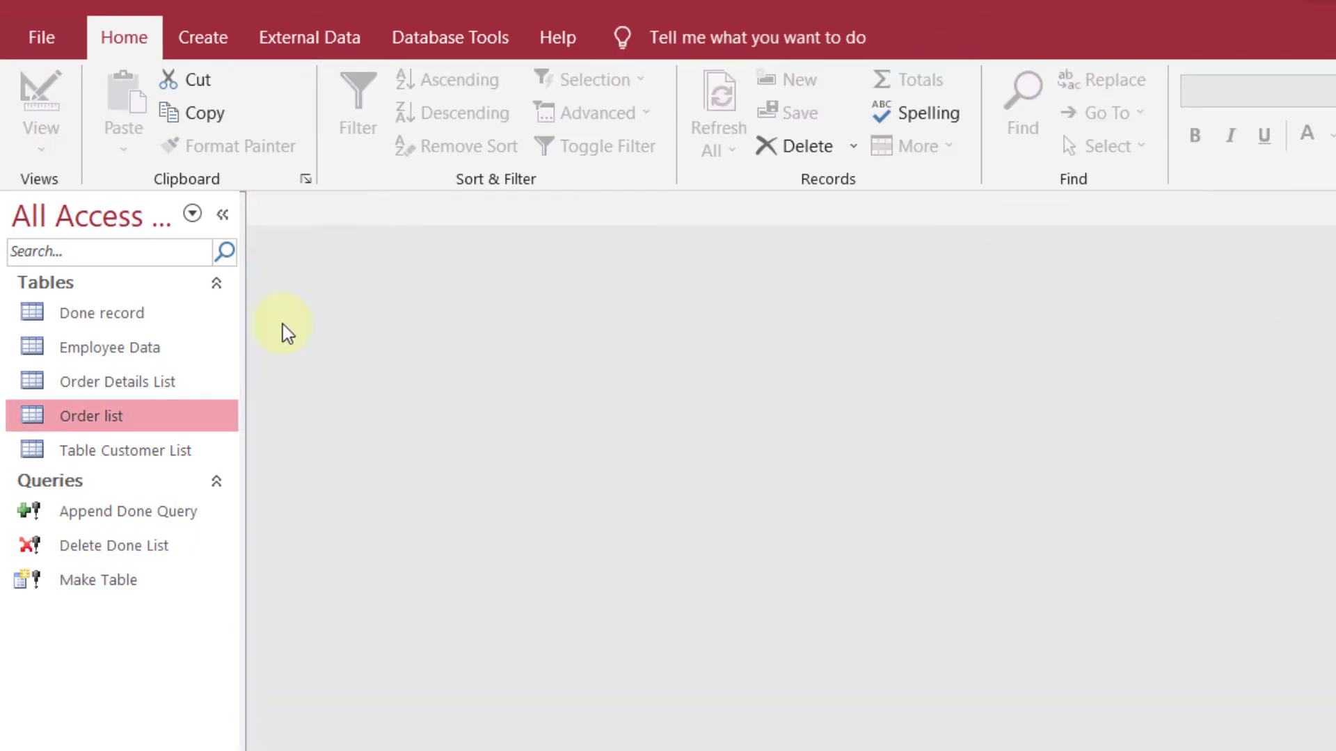
Open the Done record and Order list tables together to compare the done orders with the pending ones
{"action": "right_click", "coordinate": [52, 310]}
{"action": "left_click", "coordinate": [212, 362]}
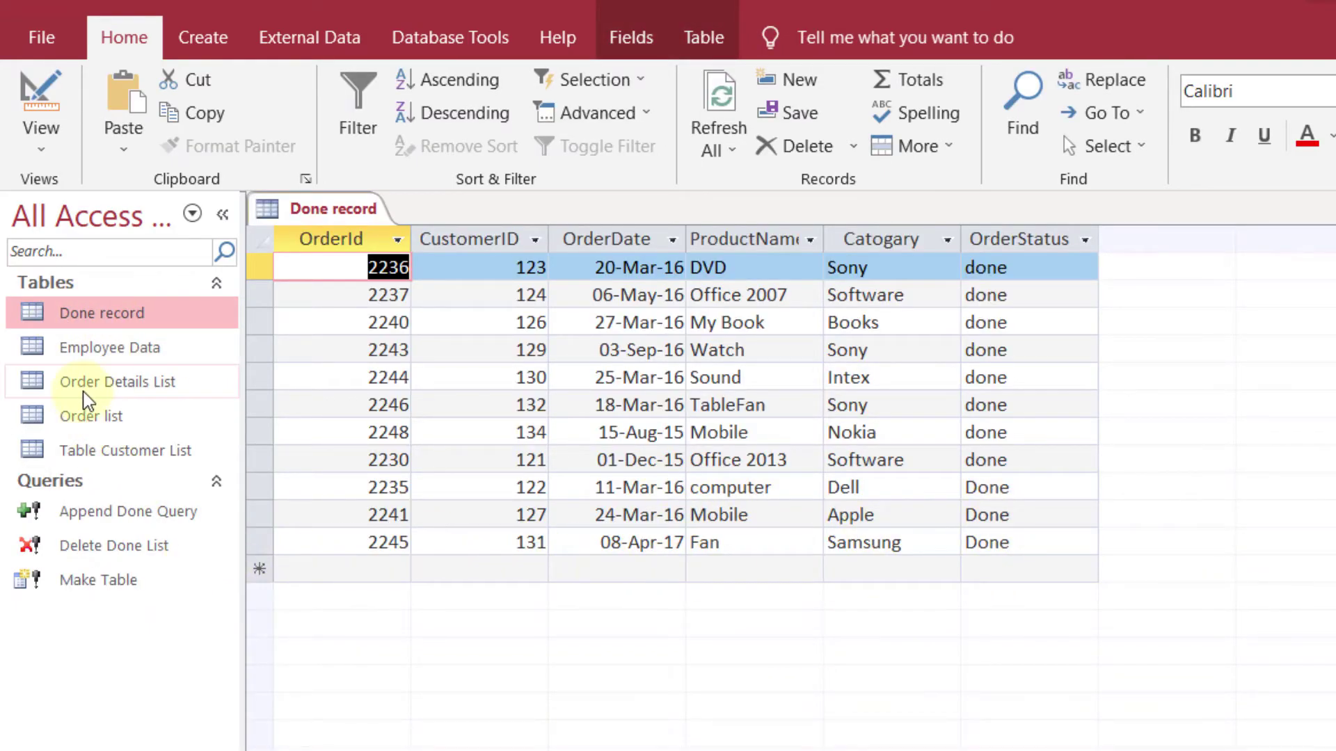
{"action": "left_click", "coordinate": [81, 412]}
{"action": "right_click", "coordinate": [82, 413]}
{"action": "left_click", "coordinate": [117, 433]}
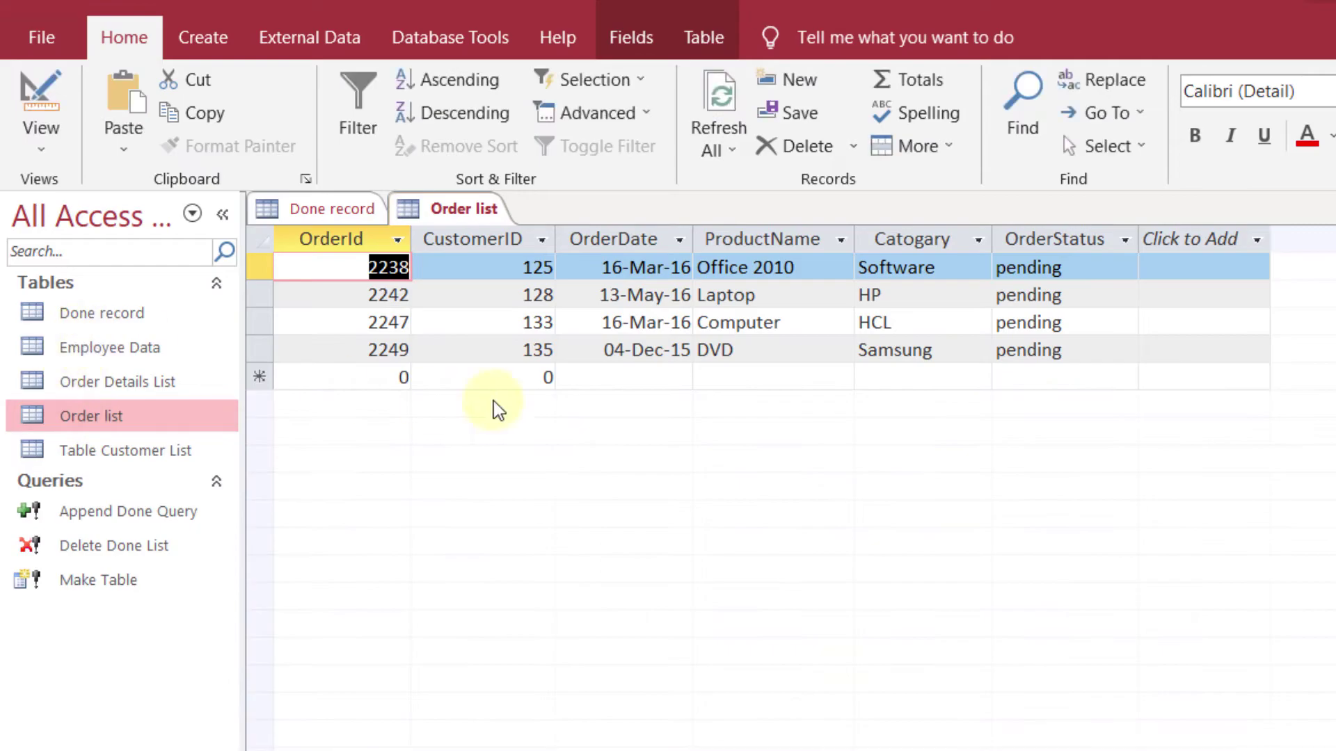
{"action": "left_click", "coordinate": [141, 318]}
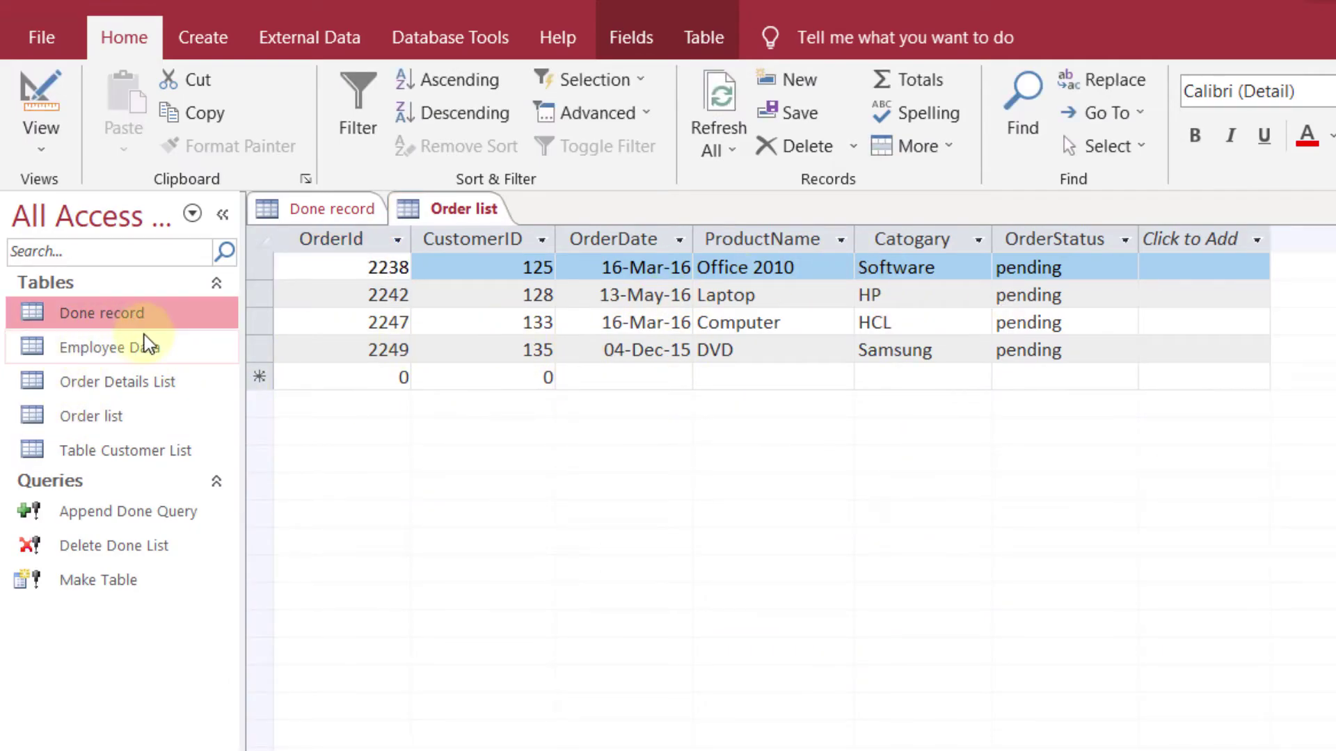
Close the open tables and set the OrderStatus of the Office 2010 and Laptop orders to Done in the Order list table
{"action": "key", "text": "ctrl+w"}
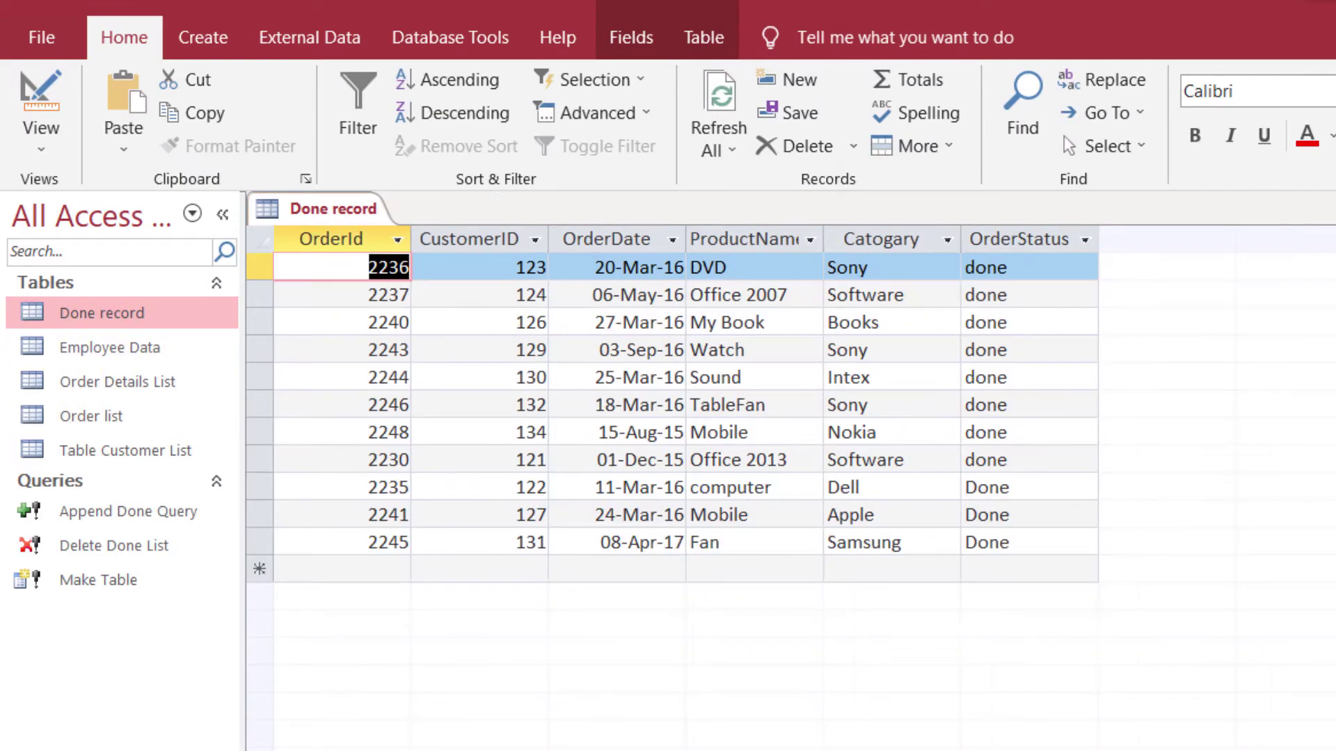
{"action": "key", "text": "ctrl+w"}
{"action": "right_click", "coordinate": [122, 414]}
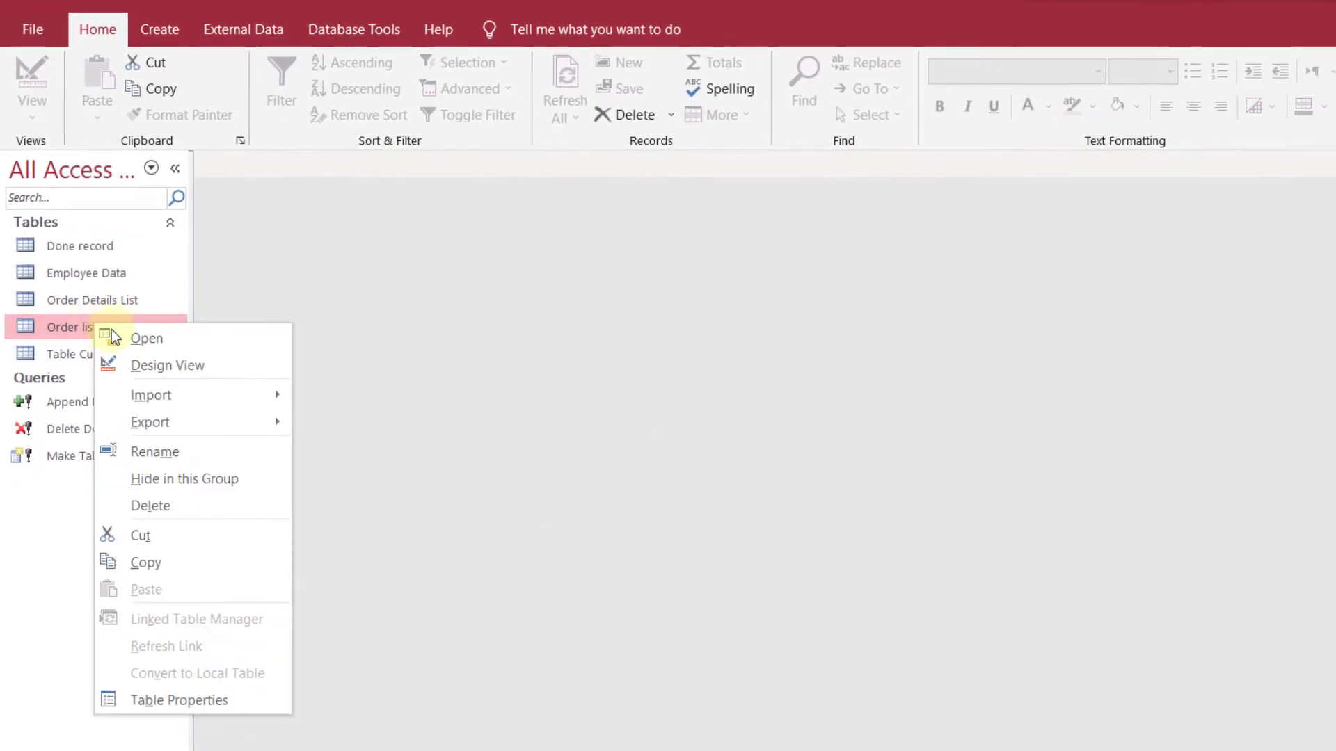
{"action": "left_click", "coordinate": [125, 328]}
{"action": "left_click_drag", "start_coordinate": [821, 210], "coordinate": [746, 213]}
{"action": "type", "text": "Done"}
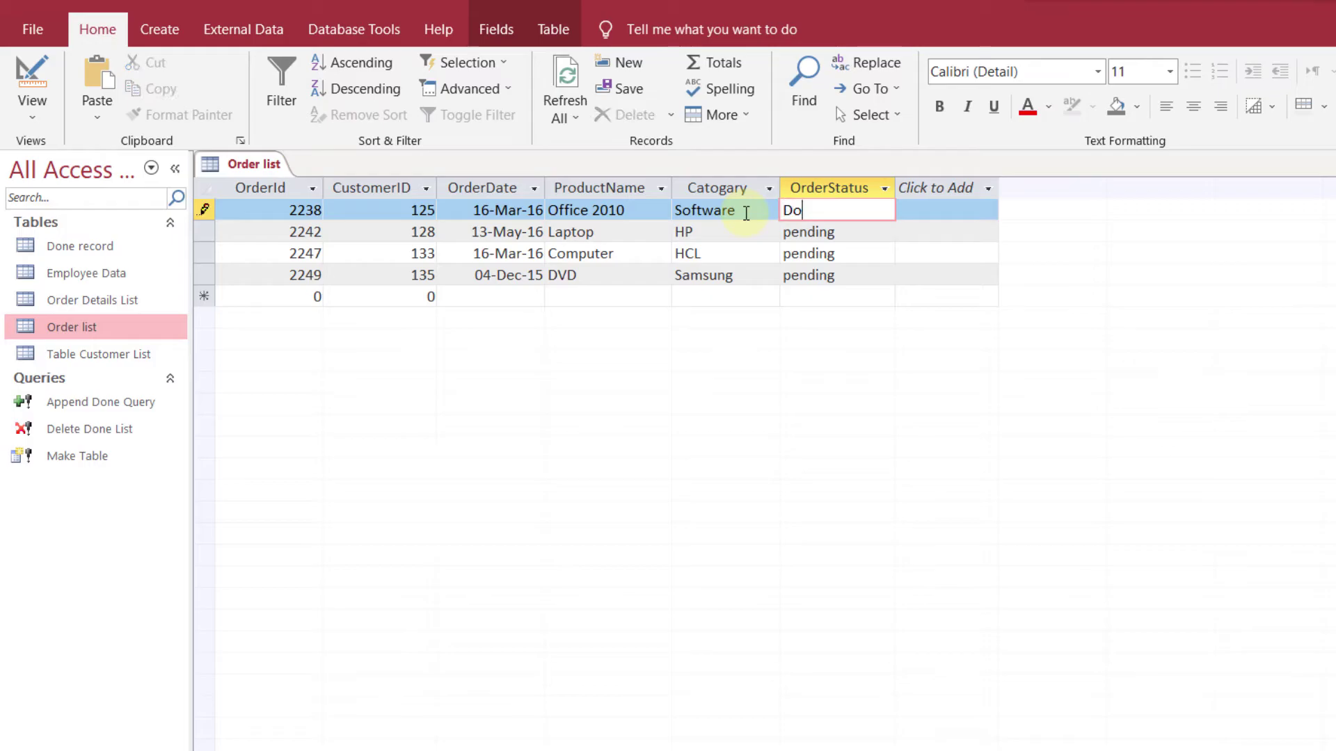
{"action": "left_click_drag", "start_coordinate": [834, 233], "coordinate": [765, 233]}
{"action": "type", "text": "Done"}
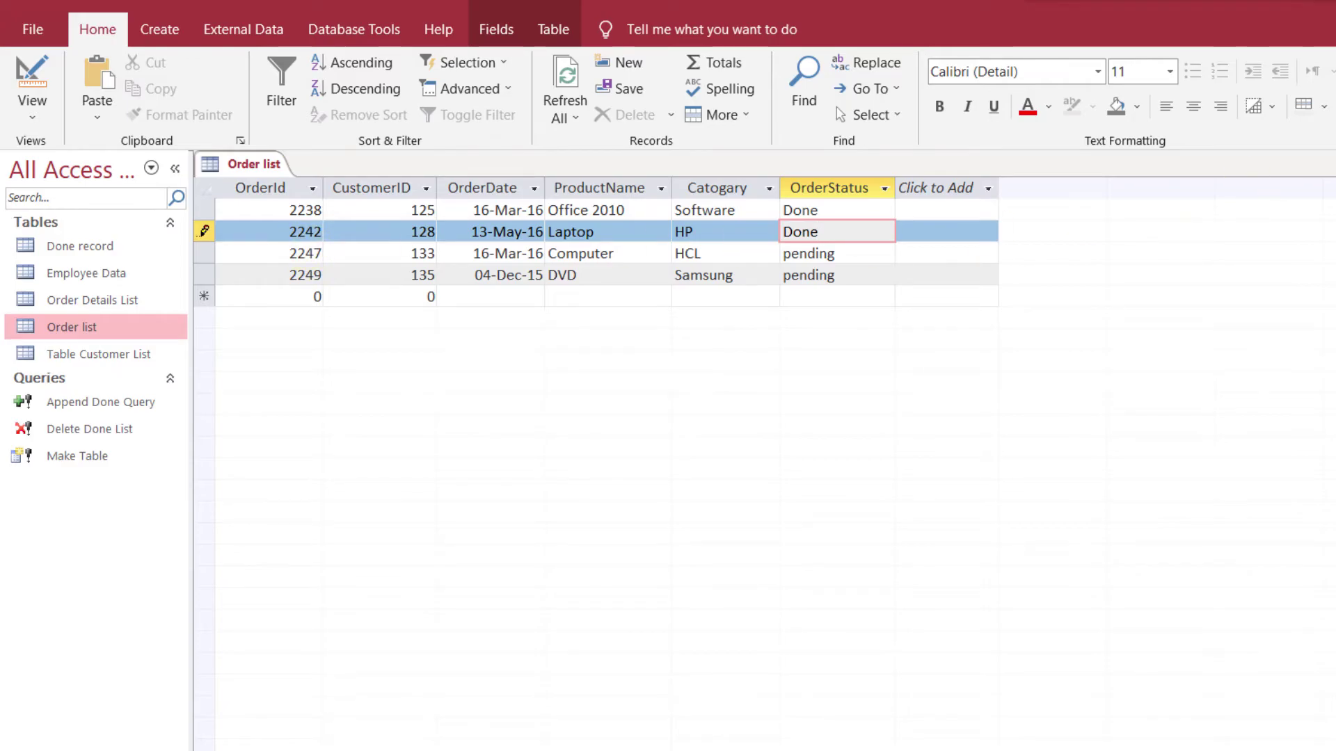
{"action": "key", "text": "ctrl+w"}
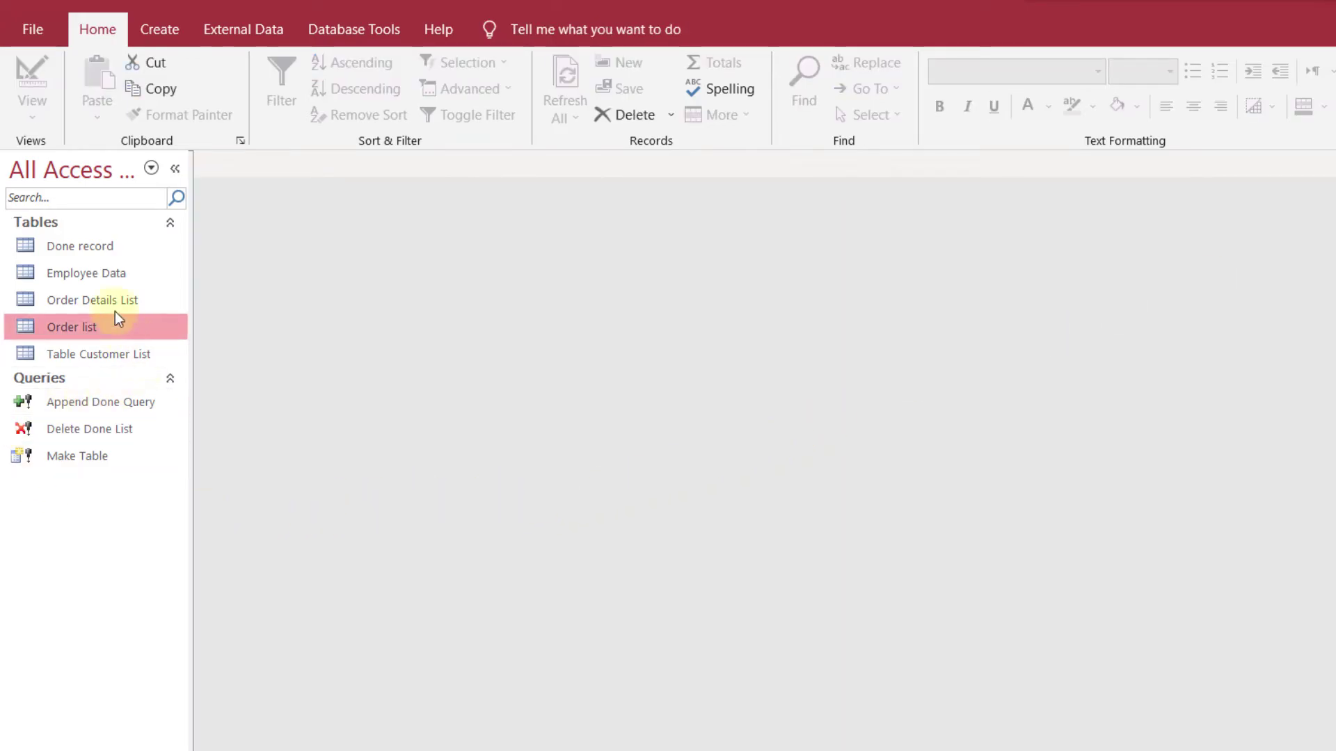
Reopen the Order list table to review the edited OrderStatus values, and close it again
{"action": "left_click", "coordinate": [78, 242]}
{"action": "right_click", "coordinate": [72, 332]}
{"action": "left_click", "coordinate": [125, 346]}
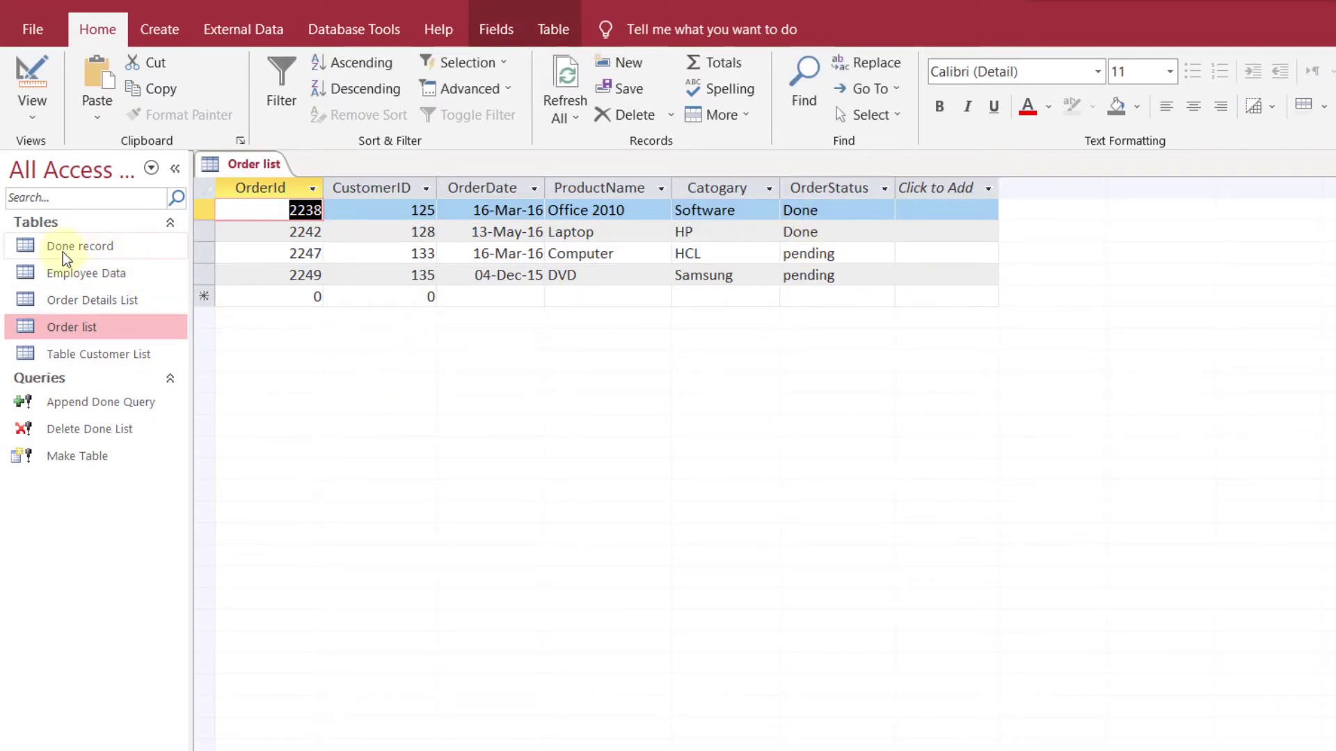
{"action": "left_click", "coordinate": [91, 245]}
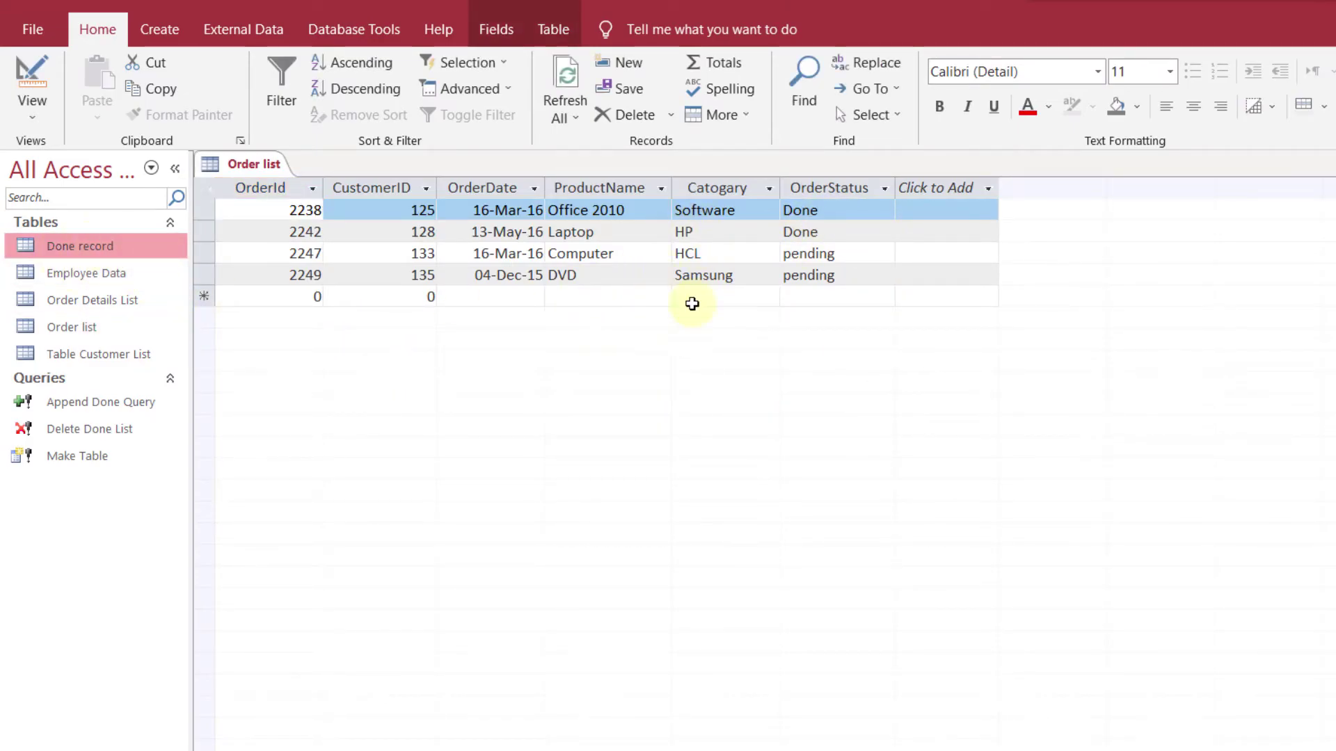
{"action": "key", "text": "ctrl+w"}
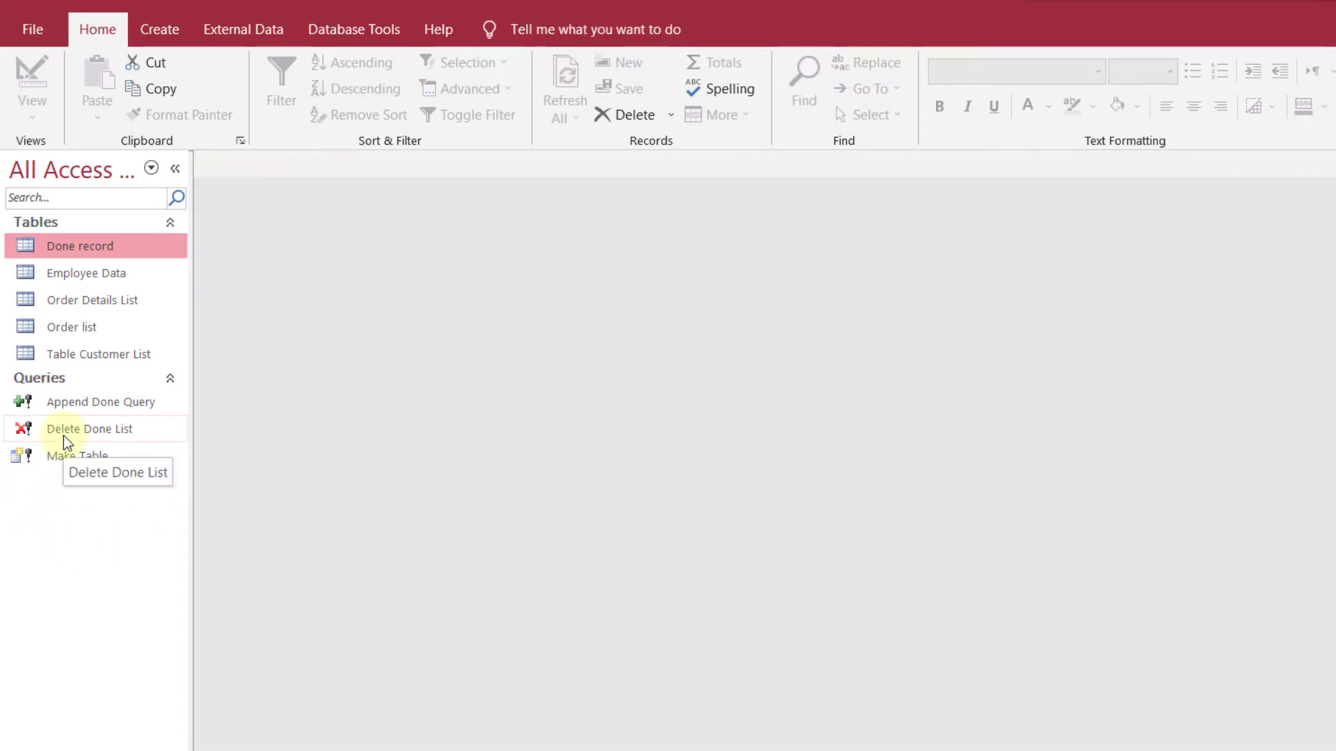
Run the Append Done Query and confirm appending the selected rows to the Done record table
{"action": "left_click", "coordinate": [116, 410]}
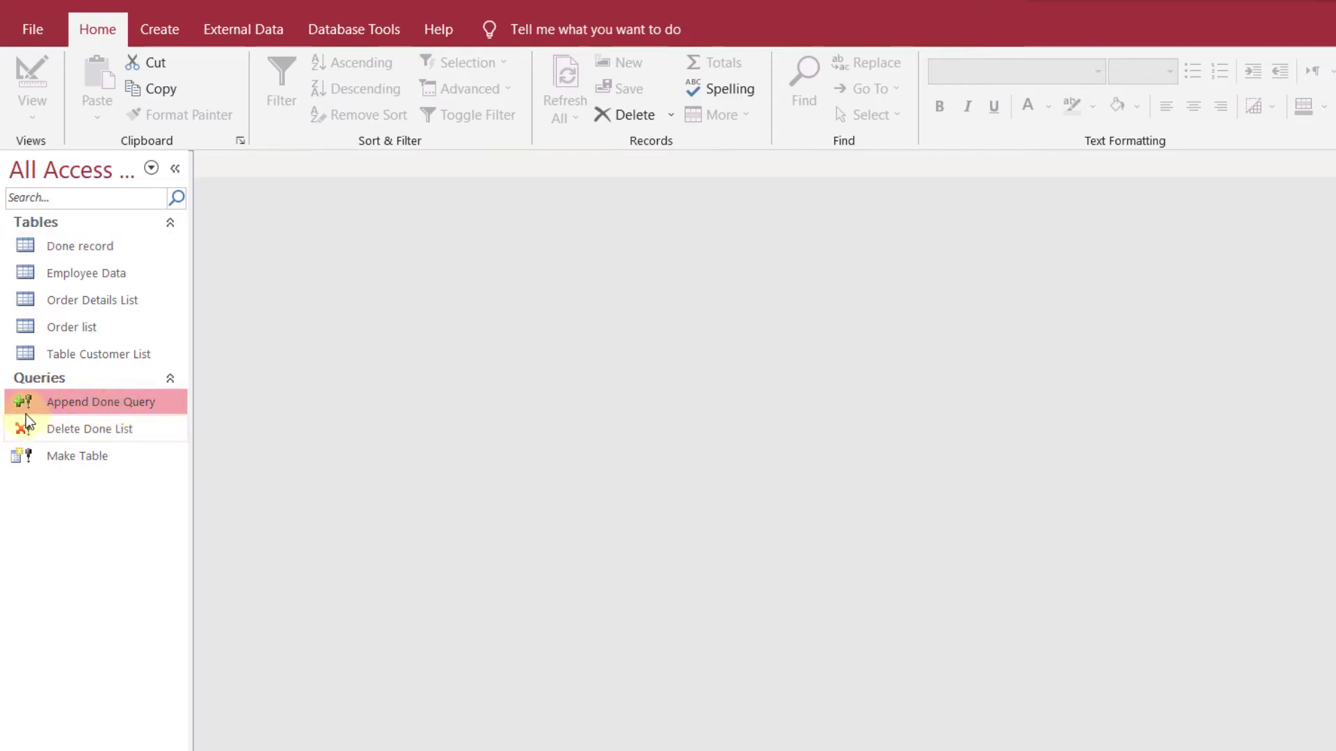
{"action": "left_click", "coordinate": [73, 432]}
{"action": "left_click", "coordinate": [89, 410]}
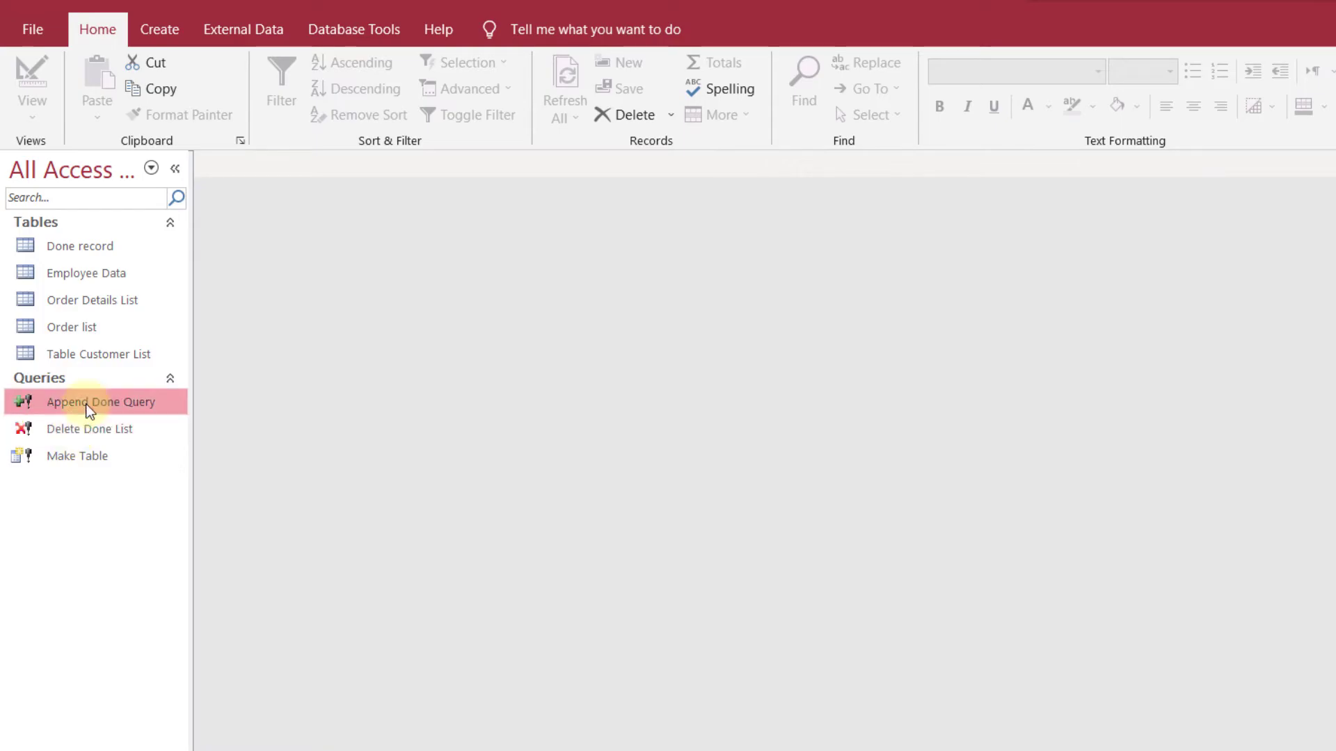
{"action": "right_click", "coordinate": [89, 410]}
{"action": "left_click", "coordinate": [161, 422]}
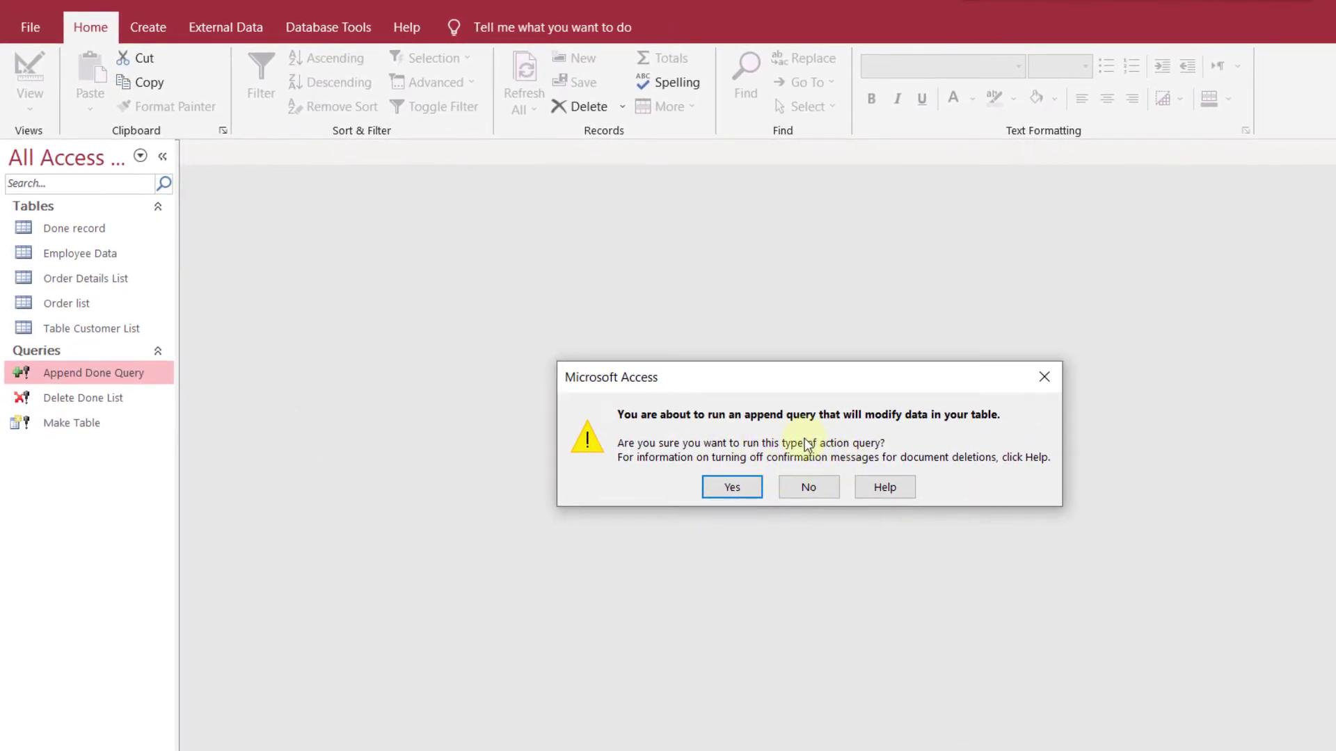
{"action": "left_click", "coordinate": [732, 487]}
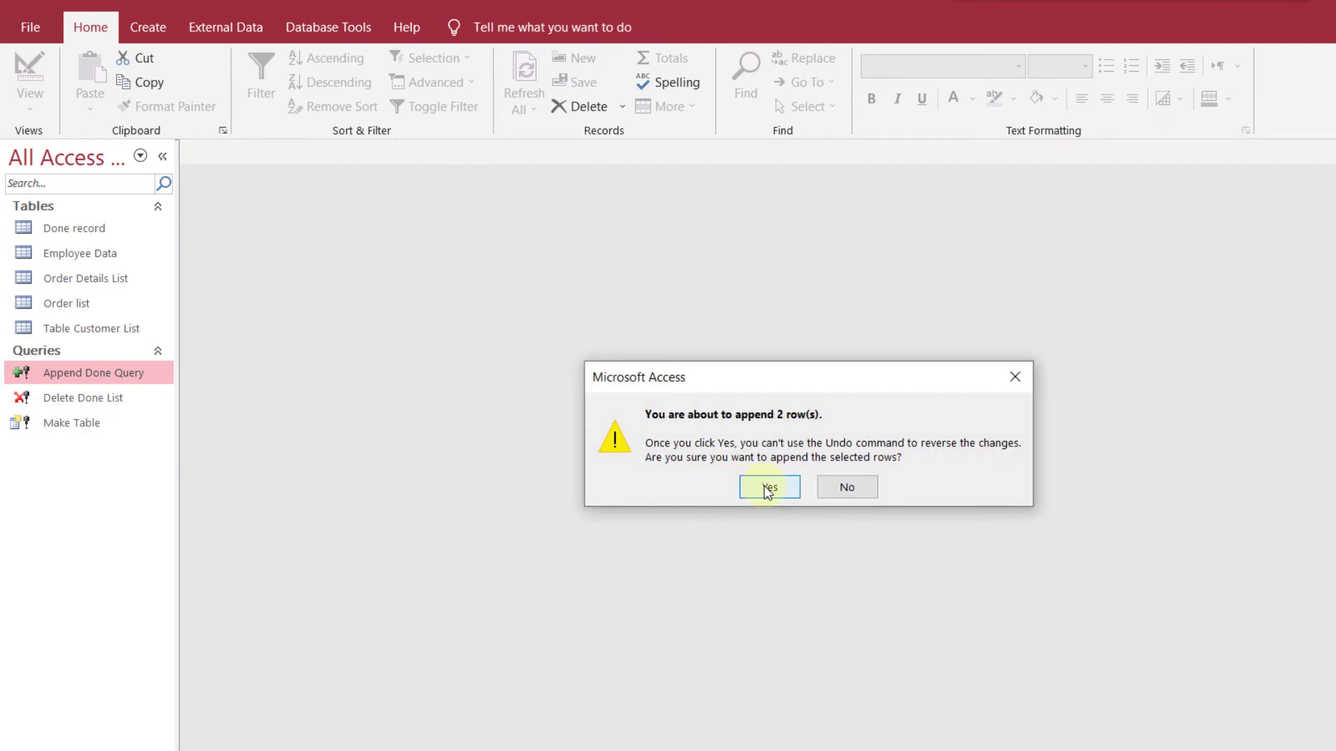
{"action": "left_click", "coordinate": [768, 489]}
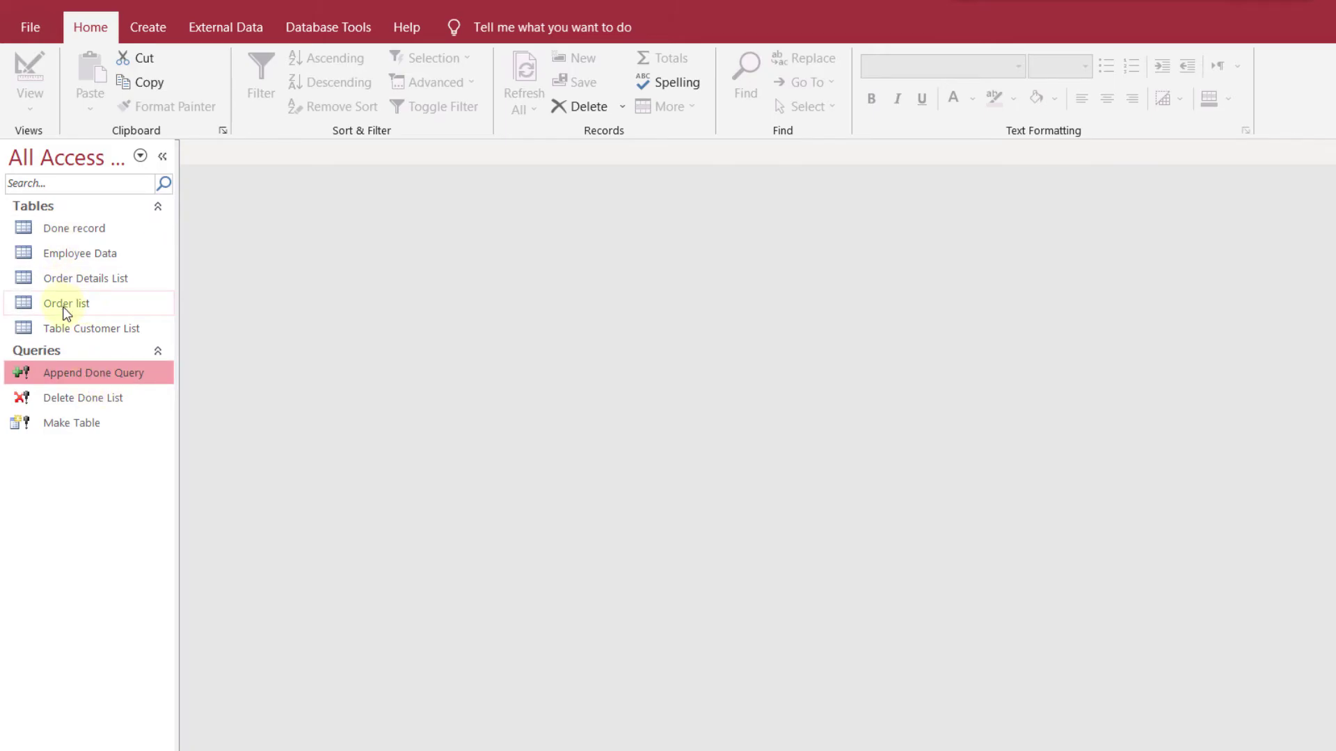
Open and close the Order list and Done record tables in turn to check where the newly done orders appear
{"action": "right_click", "coordinate": [65, 311]}
{"action": "left_click", "coordinate": [111, 322]}
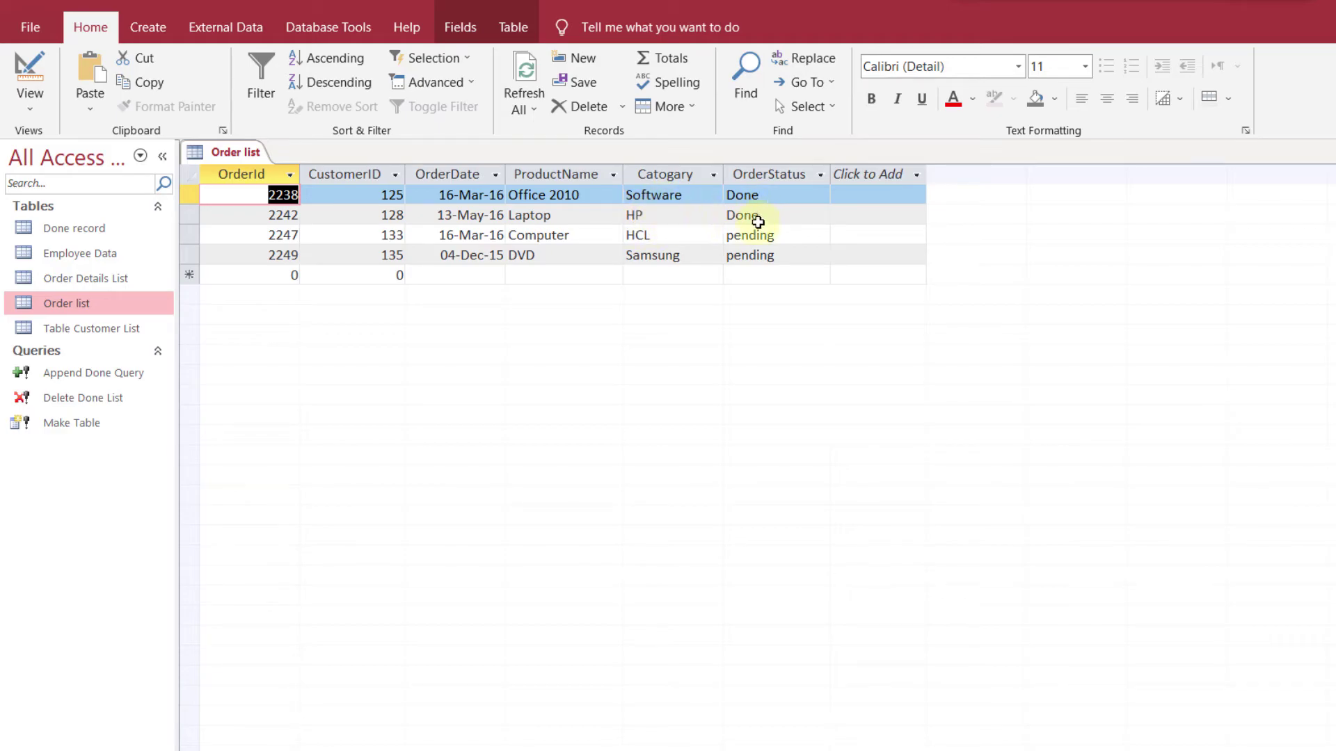
{"action": "key", "text": "ctrl+w"}
{"action": "left_click", "coordinate": [64, 235]}
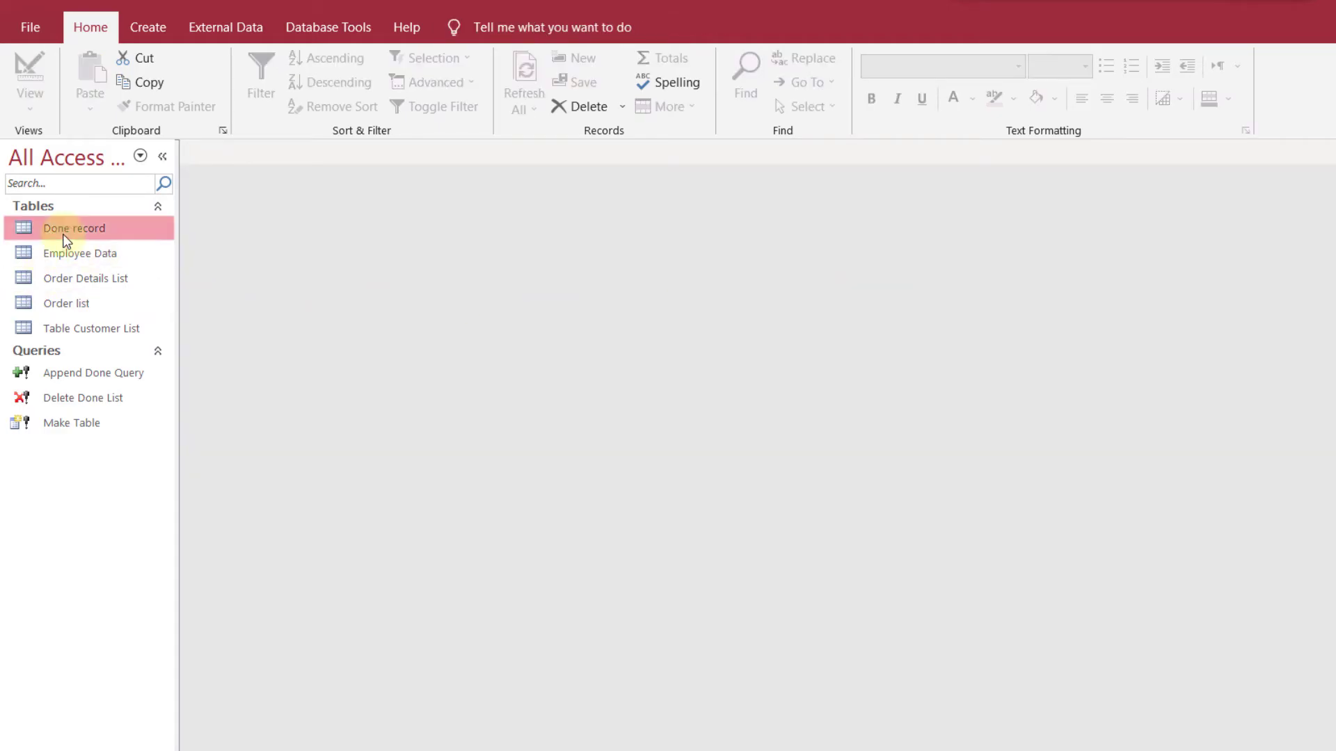
{"action": "right_click", "coordinate": [67, 239]}
{"action": "left_click", "coordinate": [107, 250]}
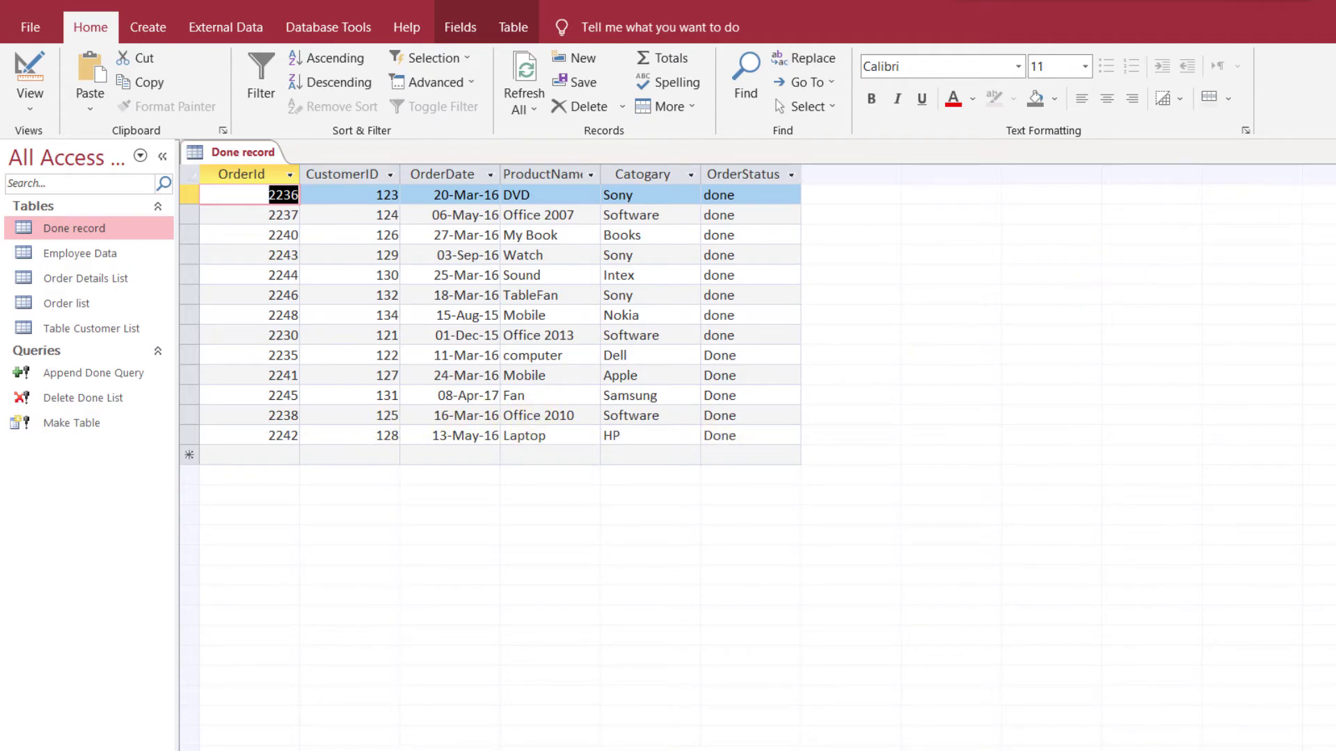
{"action": "key", "text": "ctrl+w"}
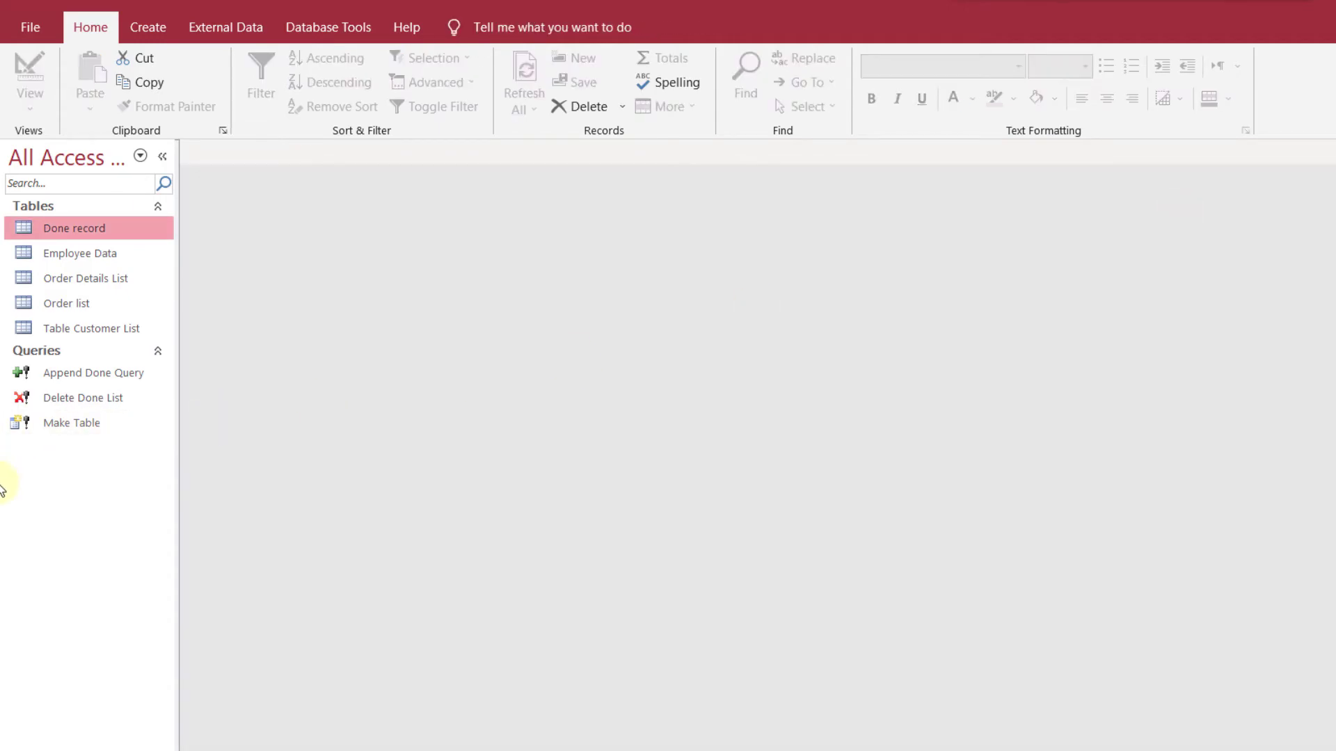
Open the Order list table once more to look for done orders still listed, and close it
{"action": "right_click", "coordinate": [107, 313]}
{"action": "left_click", "coordinate": [155, 327]}
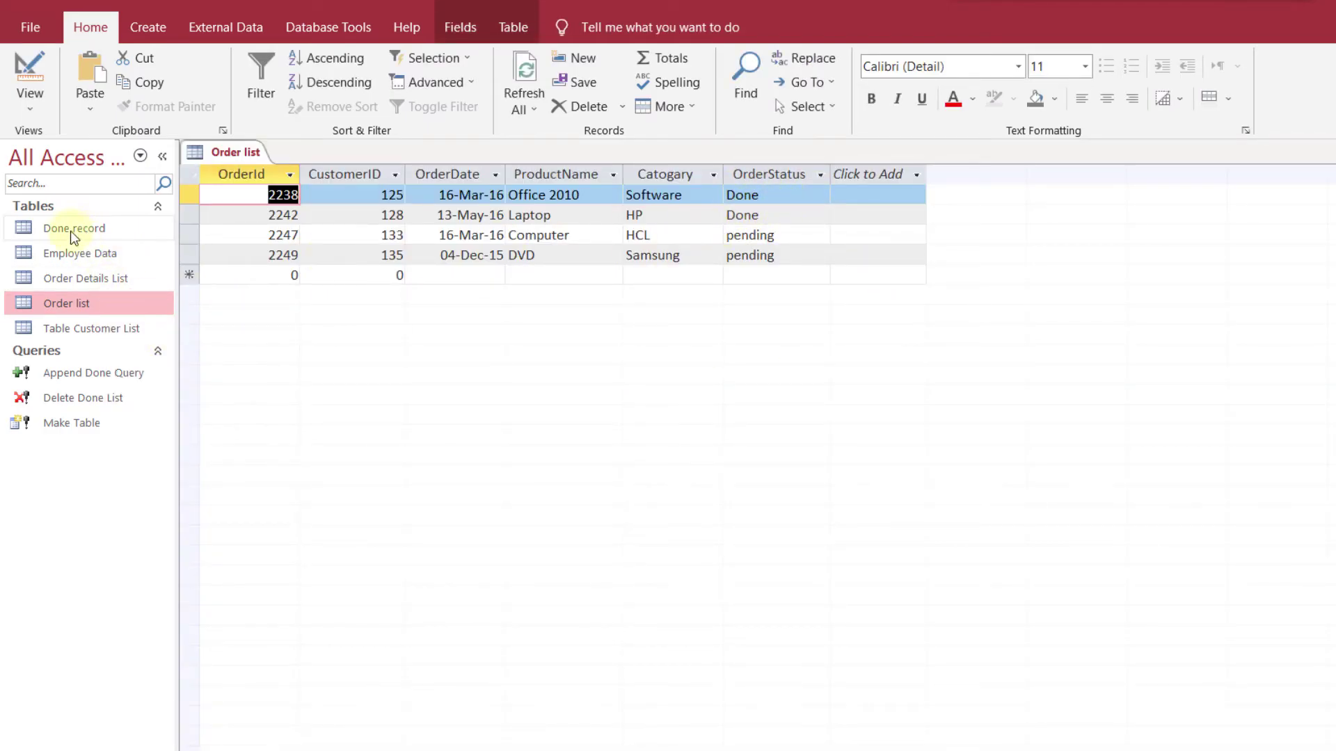
{"action": "key", "text": "ctrl+w"}
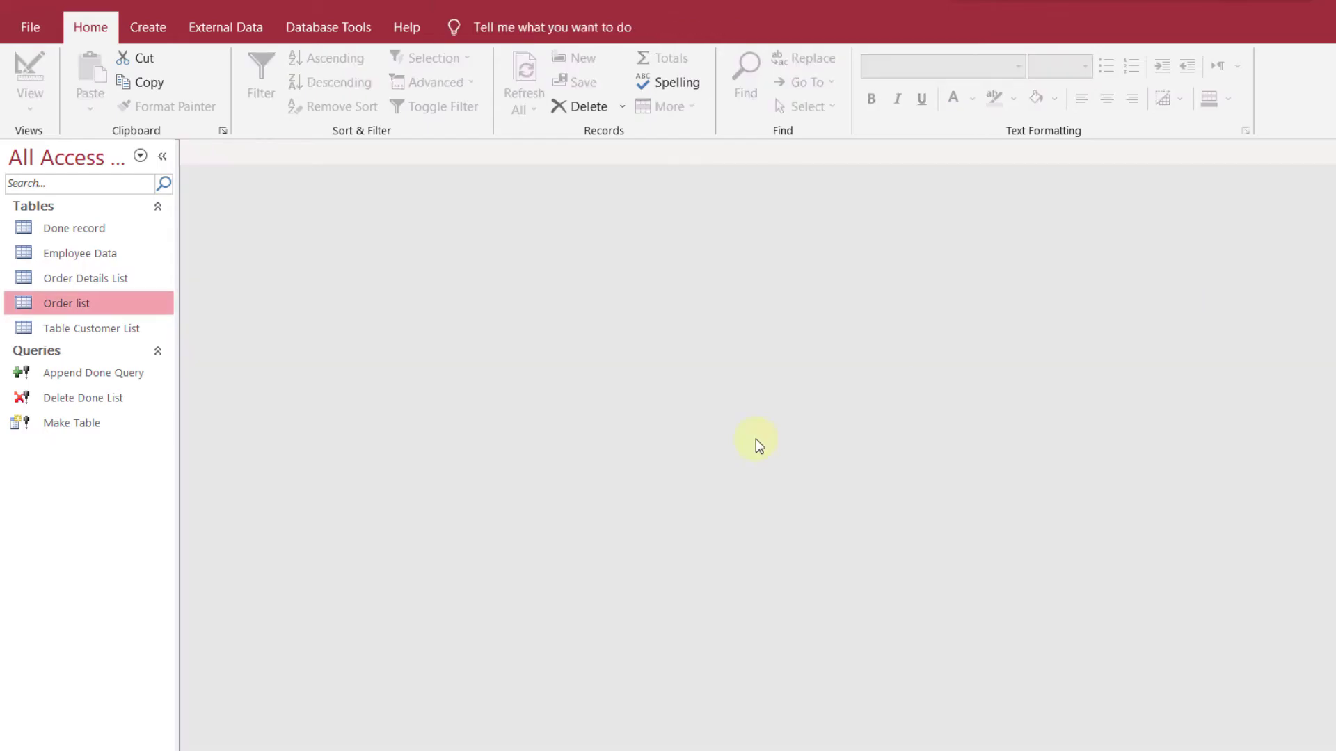
Run the Delete Done List query and confirm deleting the done orders from the Order list table
{"action": "right_click", "coordinate": [93, 398]}
{"action": "left_click", "coordinate": [136, 412]}
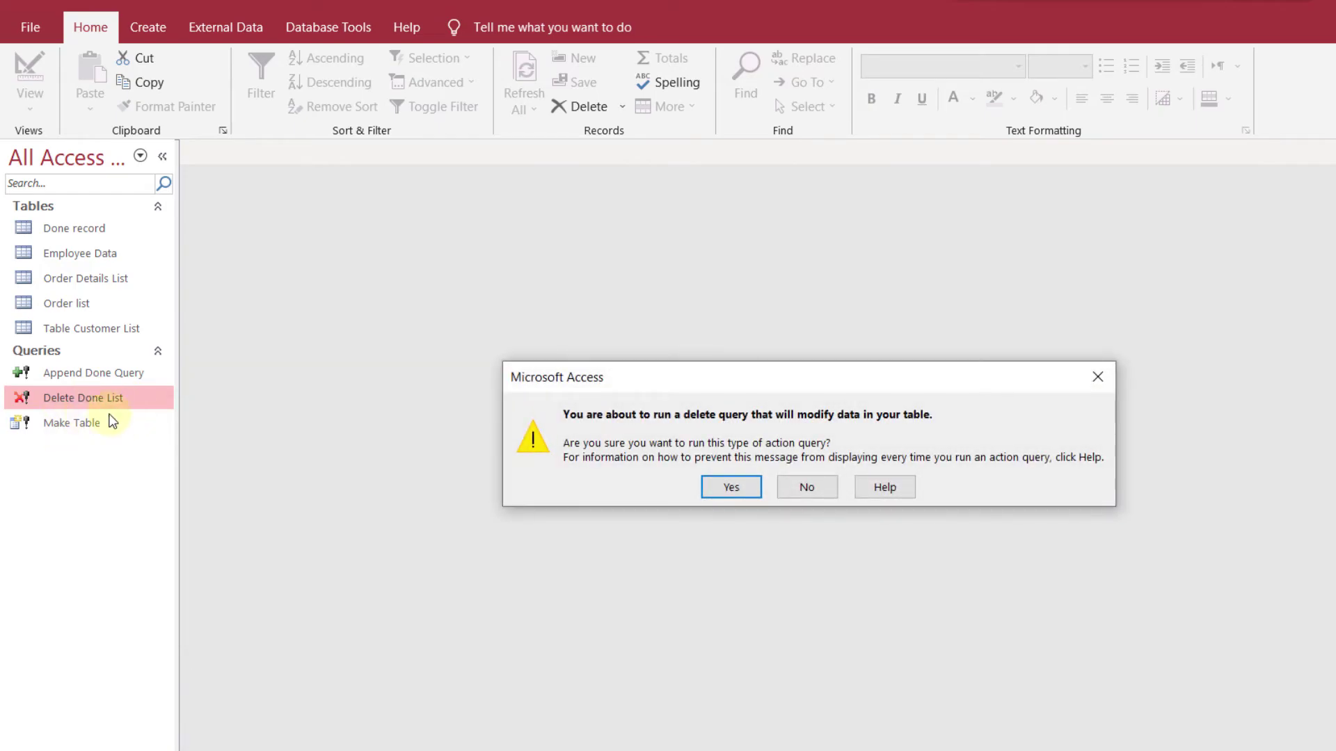
{"action": "left_click", "coordinate": [750, 489]}
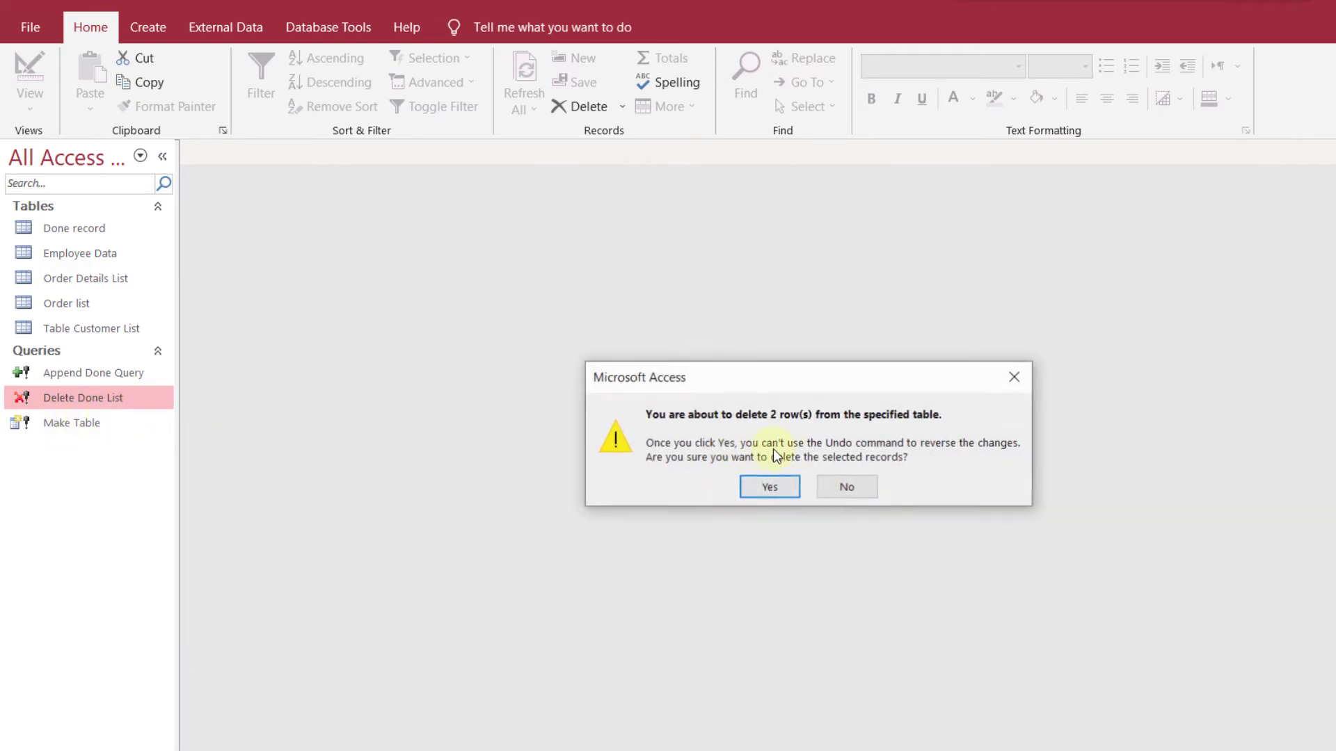
{"action": "left_click", "coordinate": [762, 485]}
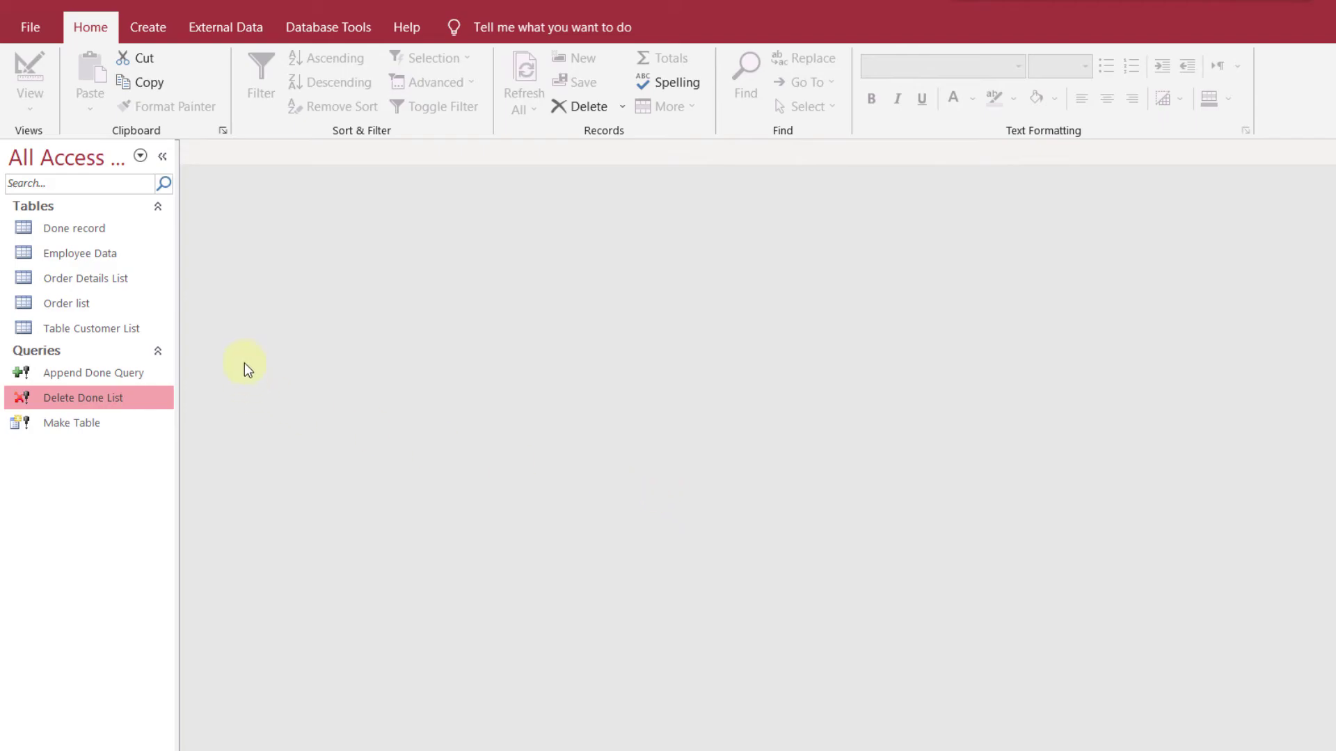
Open the Order list table to check which orders remain after the deletion, and close it
{"action": "left_click", "coordinate": [117, 309]}
{"action": "right_click", "coordinate": [120, 314]}
{"action": "left_click", "coordinate": [208, 330]}
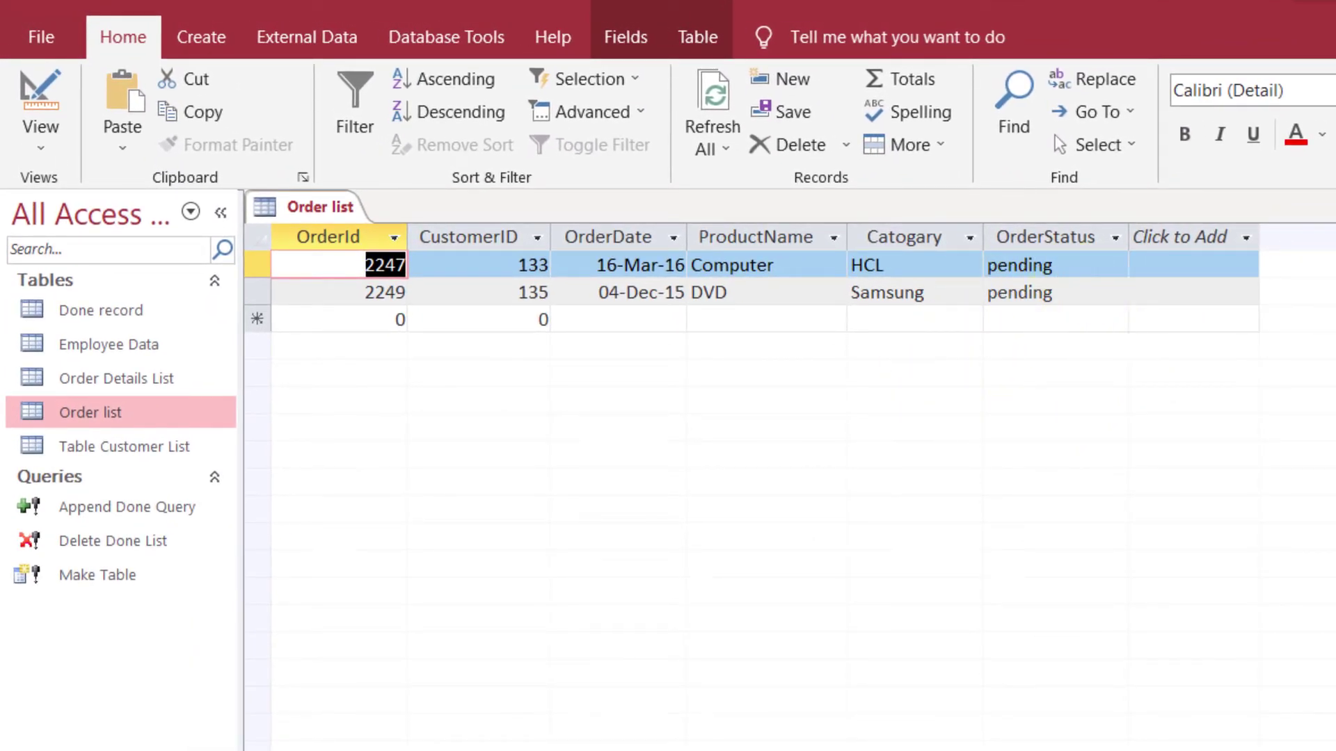
{"action": "key", "text": "ctrl+w"}
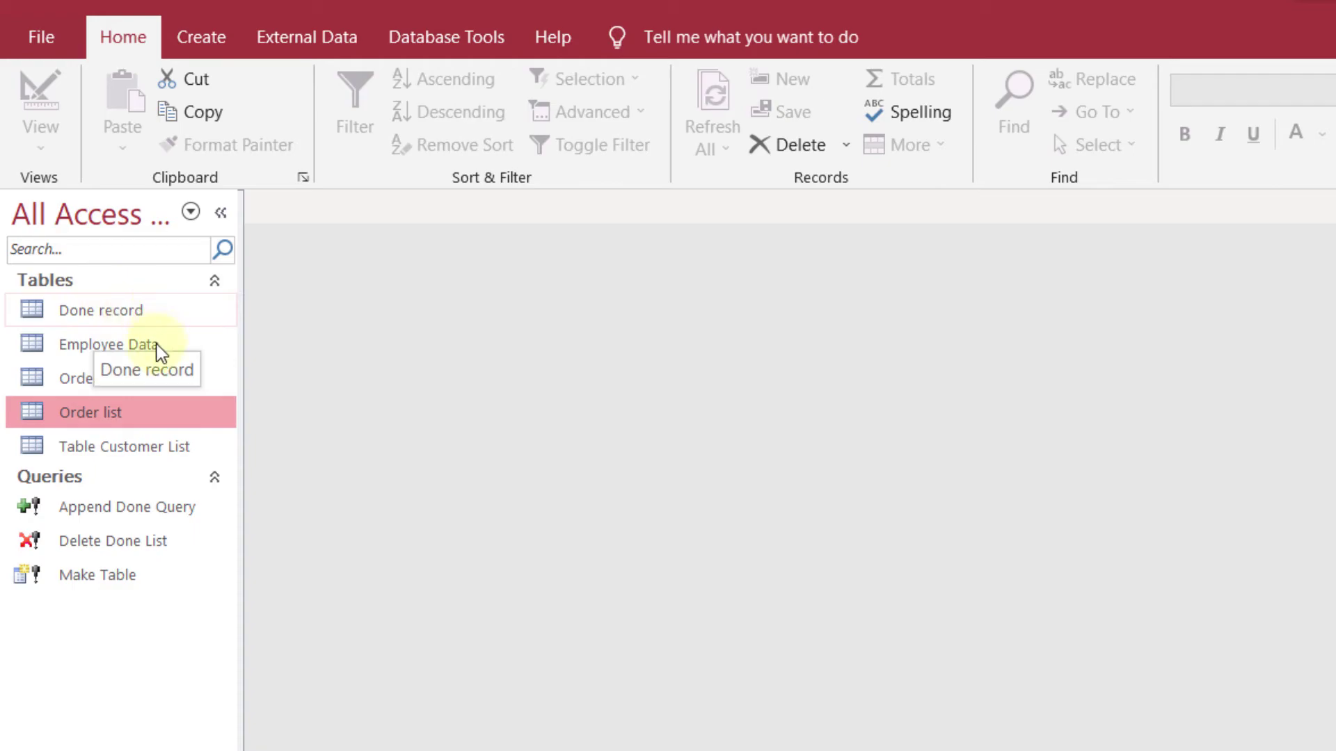
{"action": "left_click", "coordinate": [114, 513]}
{"action": "left_click", "coordinate": [110, 544]}
{"action": "left_click", "coordinate": [109, 519]}
{"action": "left_click", "coordinate": [101, 547]}
{"action": "left_click", "coordinate": [101, 514]}
{"action": "left_click", "coordinate": [94, 546]}
{"action": "left_click", "coordinate": [103, 515]}
{"action": "left_click", "coordinate": [101, 547]}
{"action": "left_click", "coordinate": [102, 510]}
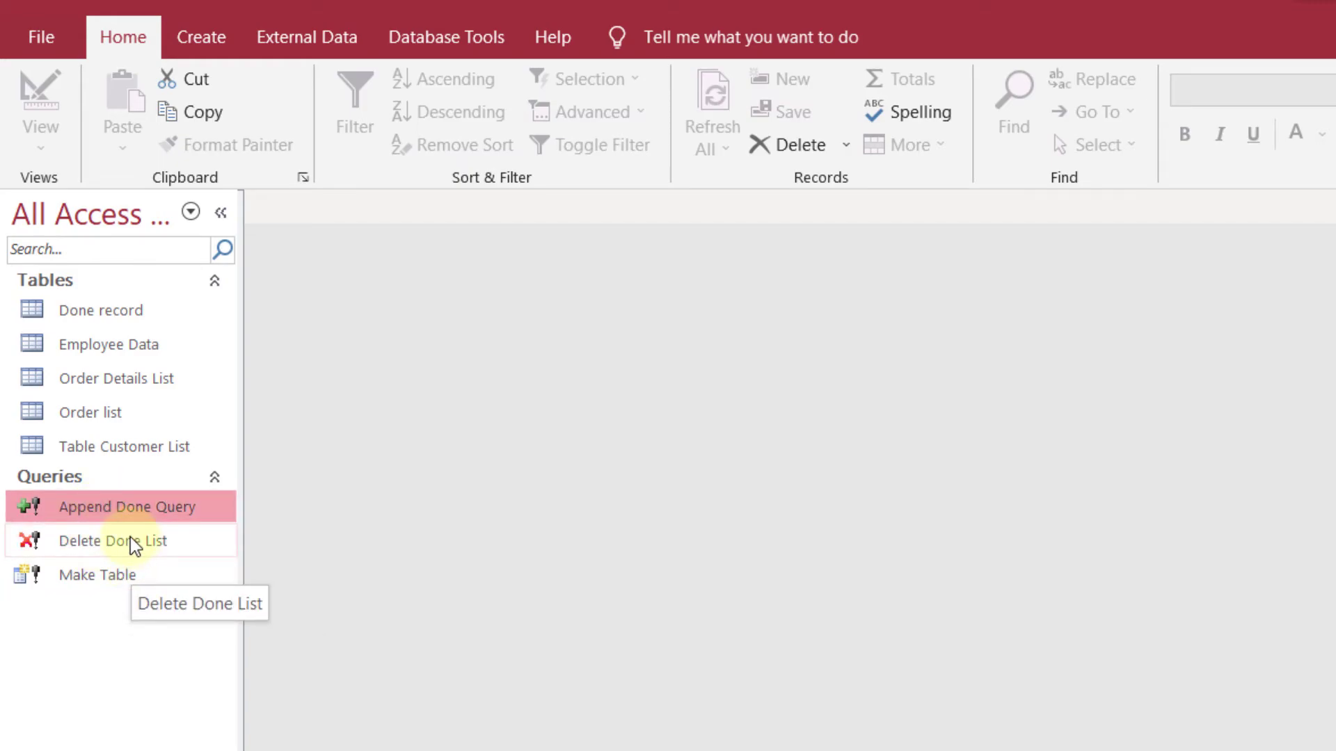
{"action": "left_click", "coordinate": [105, 544]}
{"action": "left_click", "coordinate": [111, 510]}
{"action": "left_click", "coordinate": [103, 543]}
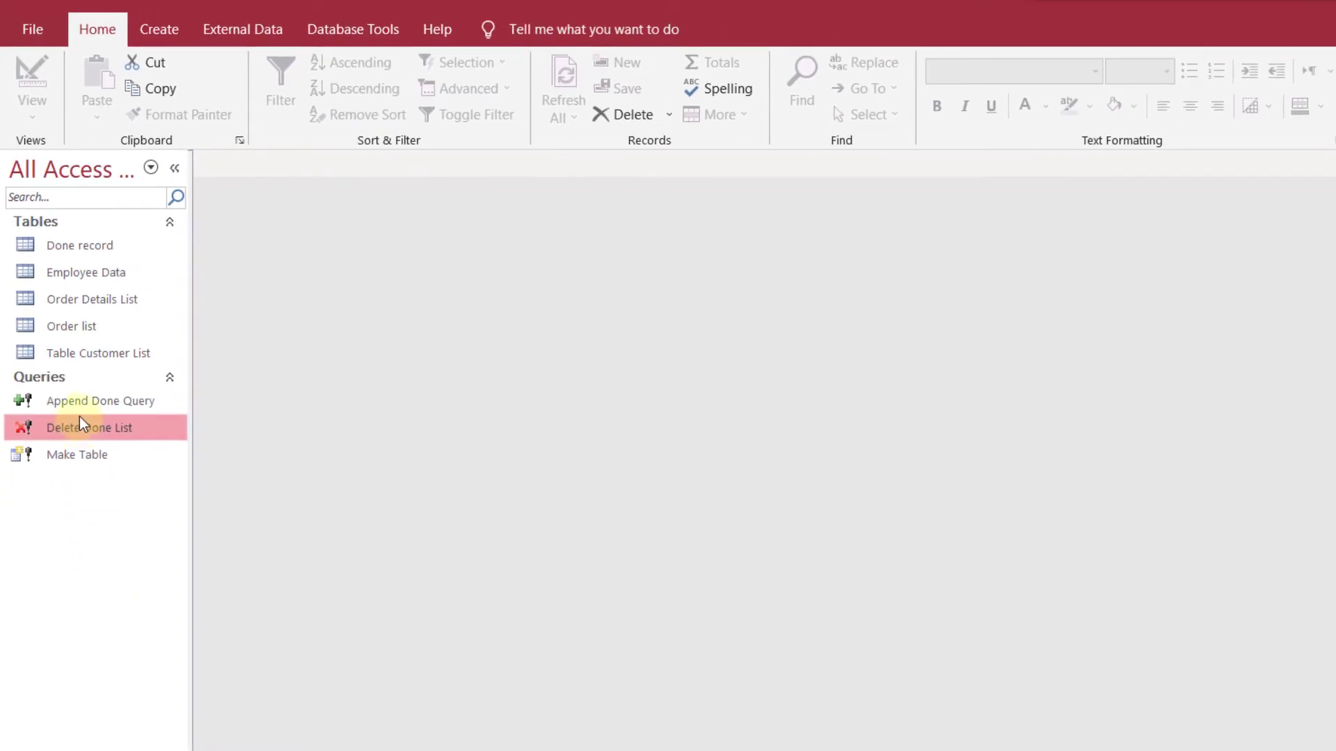
{"action": "key", "text": "Up"}
{"action": "key", "text": "Down"}
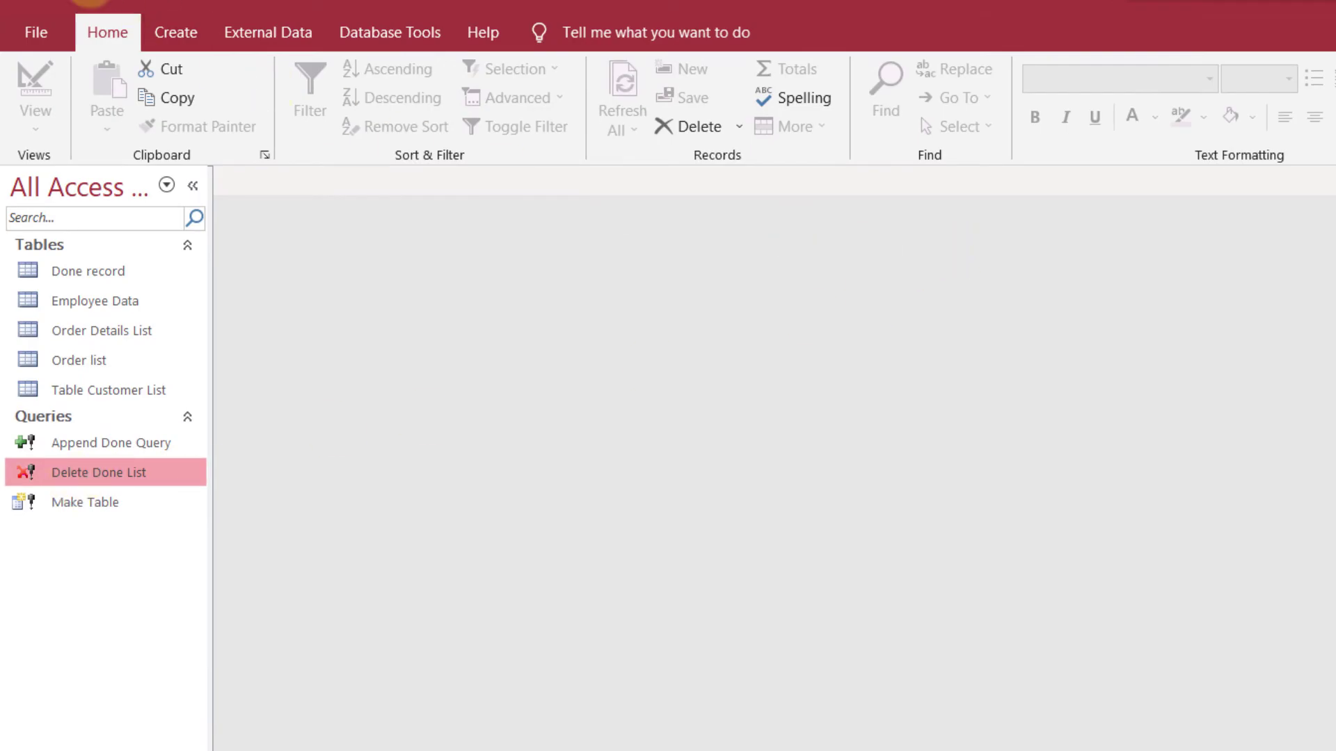
Create a new macro in the database
{"action": "left_click", "coordinate": [176, 33]}
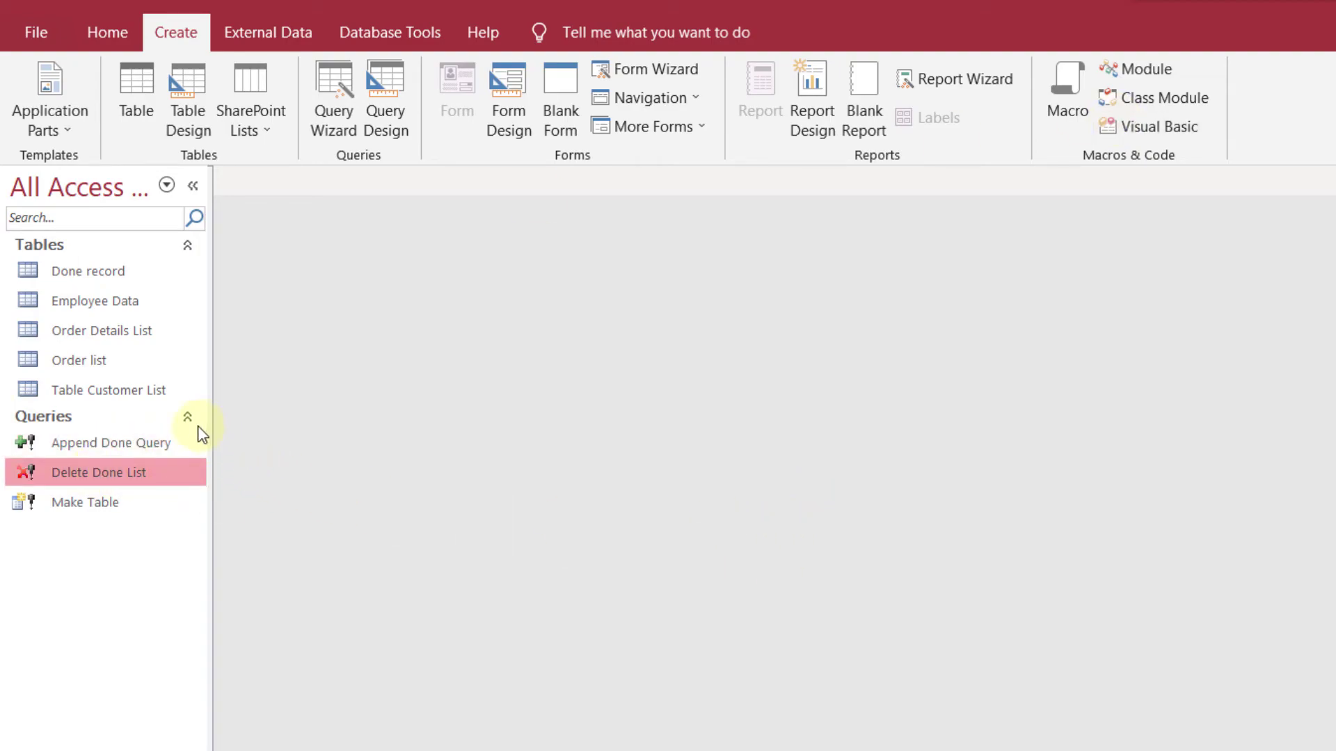
{"action": "left_click", "coordinate": [1071, 91]}
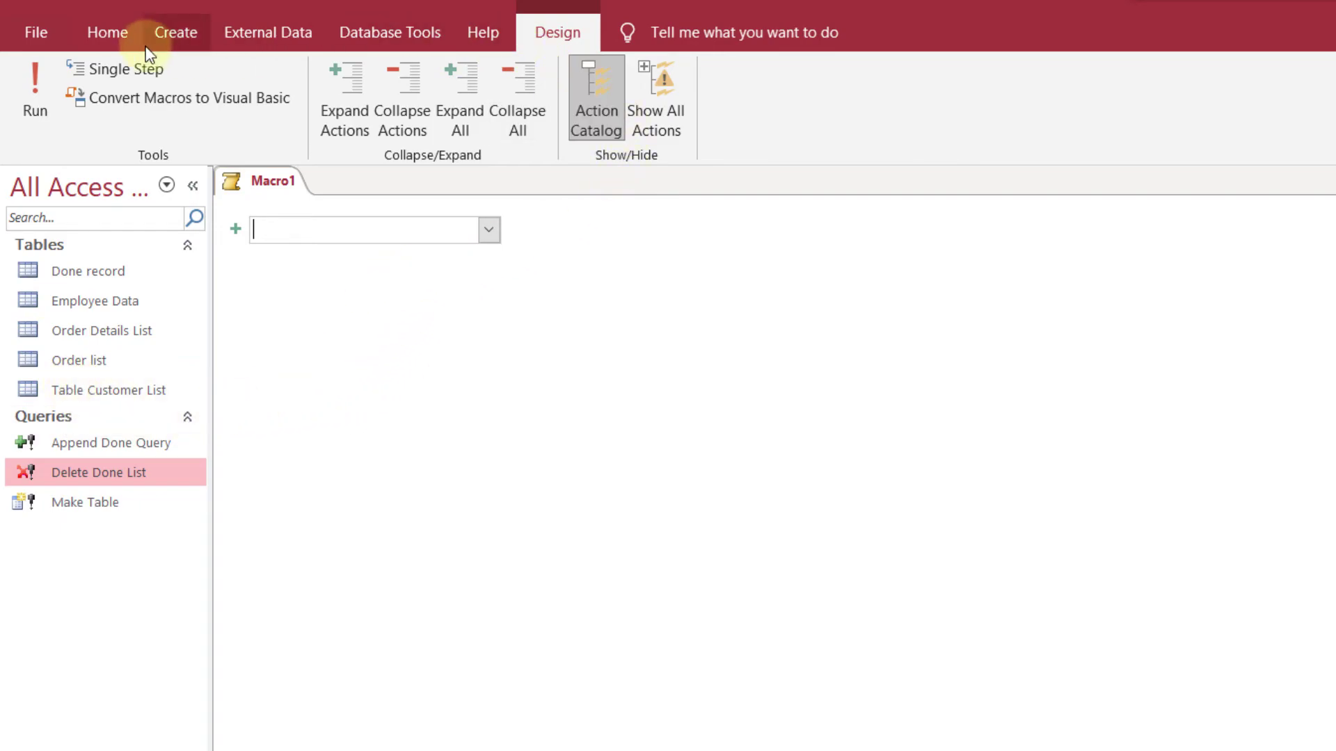
{"action": "left_click", "coordinate": [174, 32]}
{"action": "left_click", "coordinate": [562, 301]}
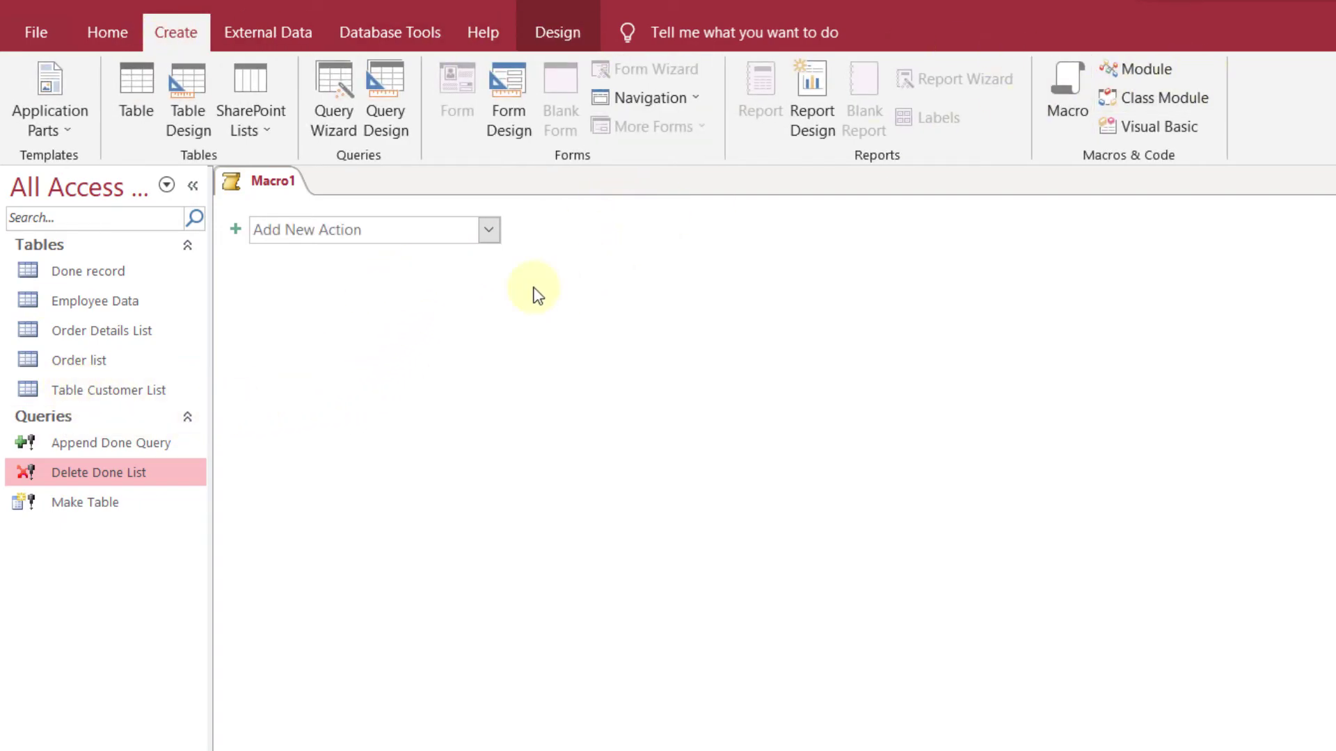
Add an OpenQuery action to the macro with Append Done Query as its query name
{"action": "left_click", "coordinate": [489, 230]}
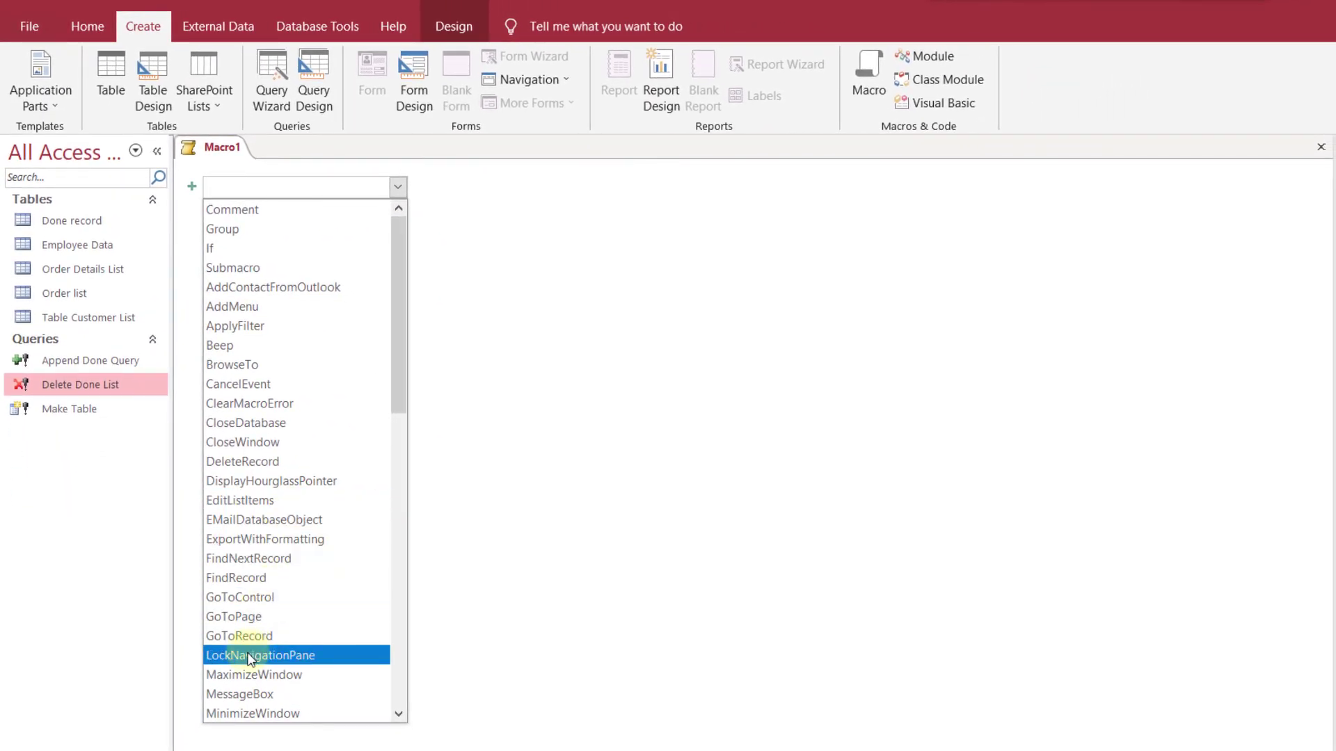
{"action": "left_click_drag", "start_coordinate": [394, 390], "coordinate": [385, 535]}
{"action": "left_click", "coordinate": [244, 401]}
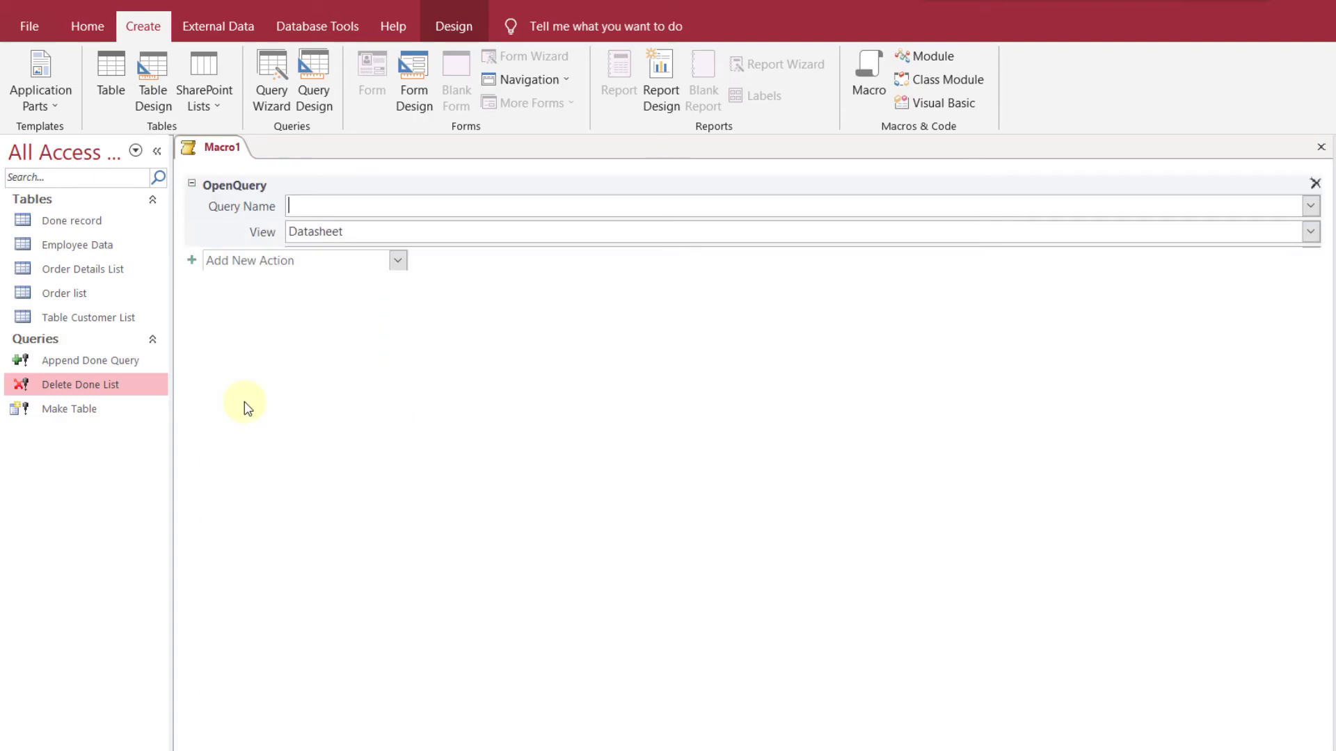
{"action": "left_click", "coordinate": [1310, 206]}
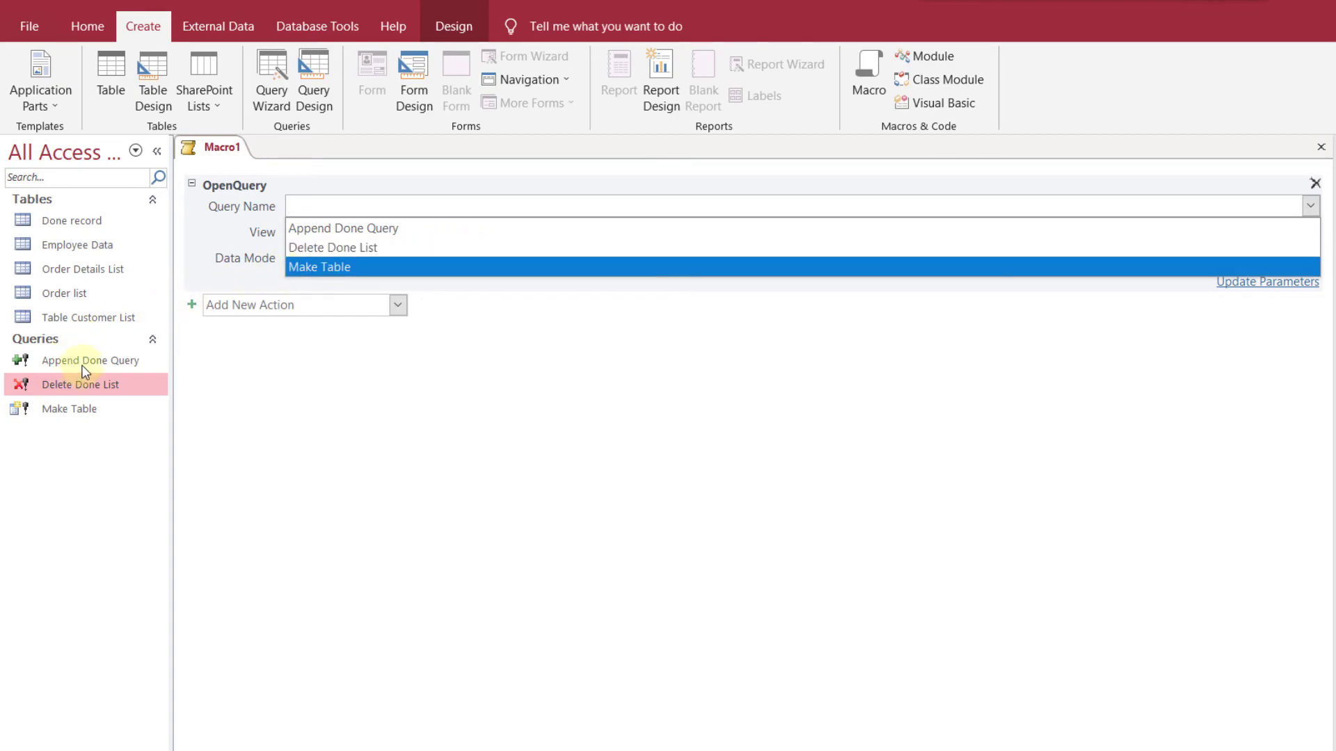
{"action": "left_click", "coordinate": [337, 228]}
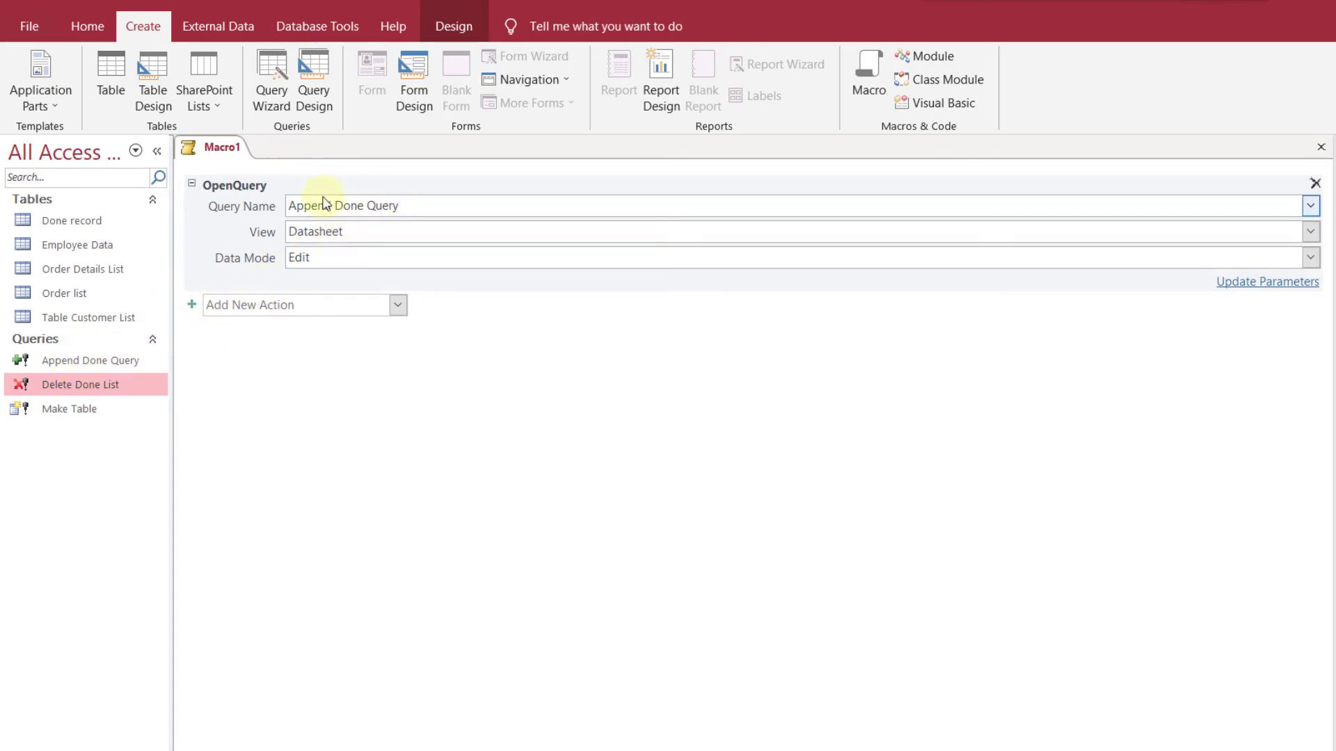
Add a second OpenQuery action to the macro with Delete Done List as its query name
{"action": "left_click", "coordinate": [239, 305]}
{"action": "left_click", "coordinate": [398, 310]}
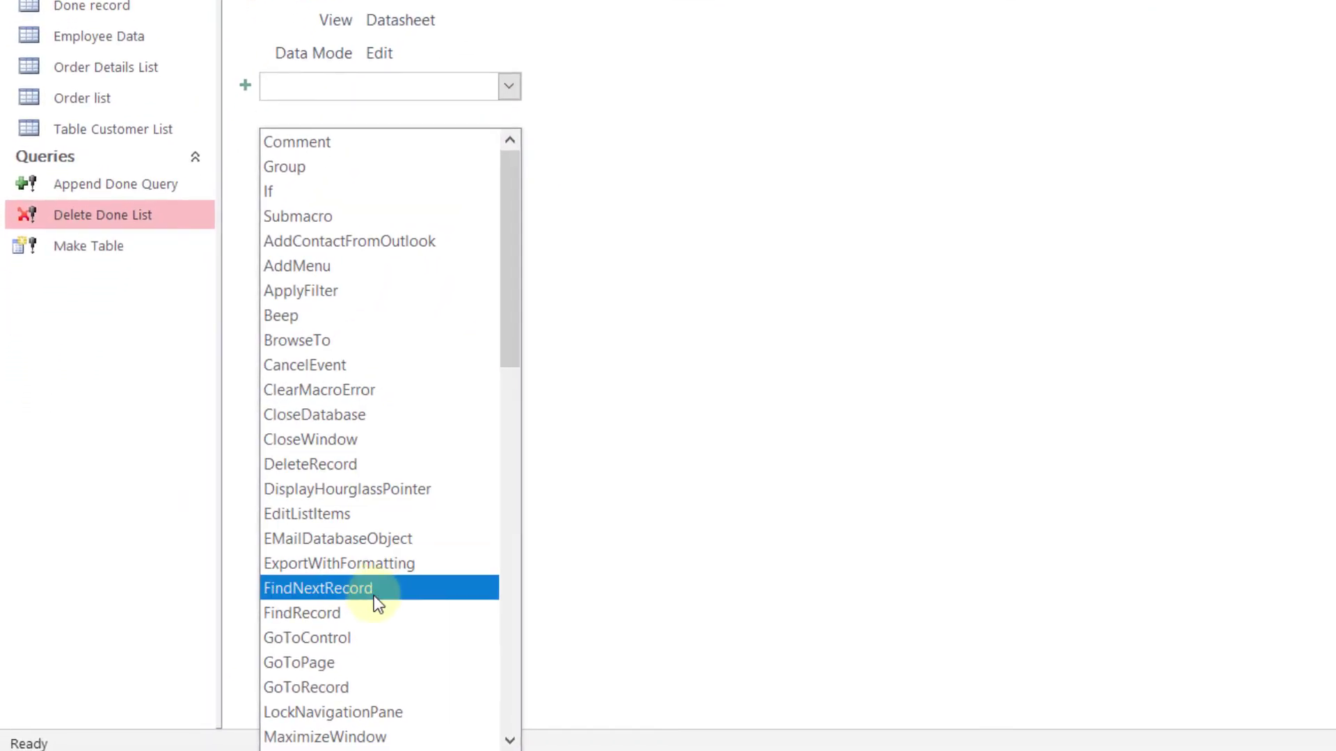
{"action": "scroll", "coordinate": [291, 685], "scroll_direction": "down", "scroll_amount": 5}
{"action": "left_click", "coordinate": [310, 540]}
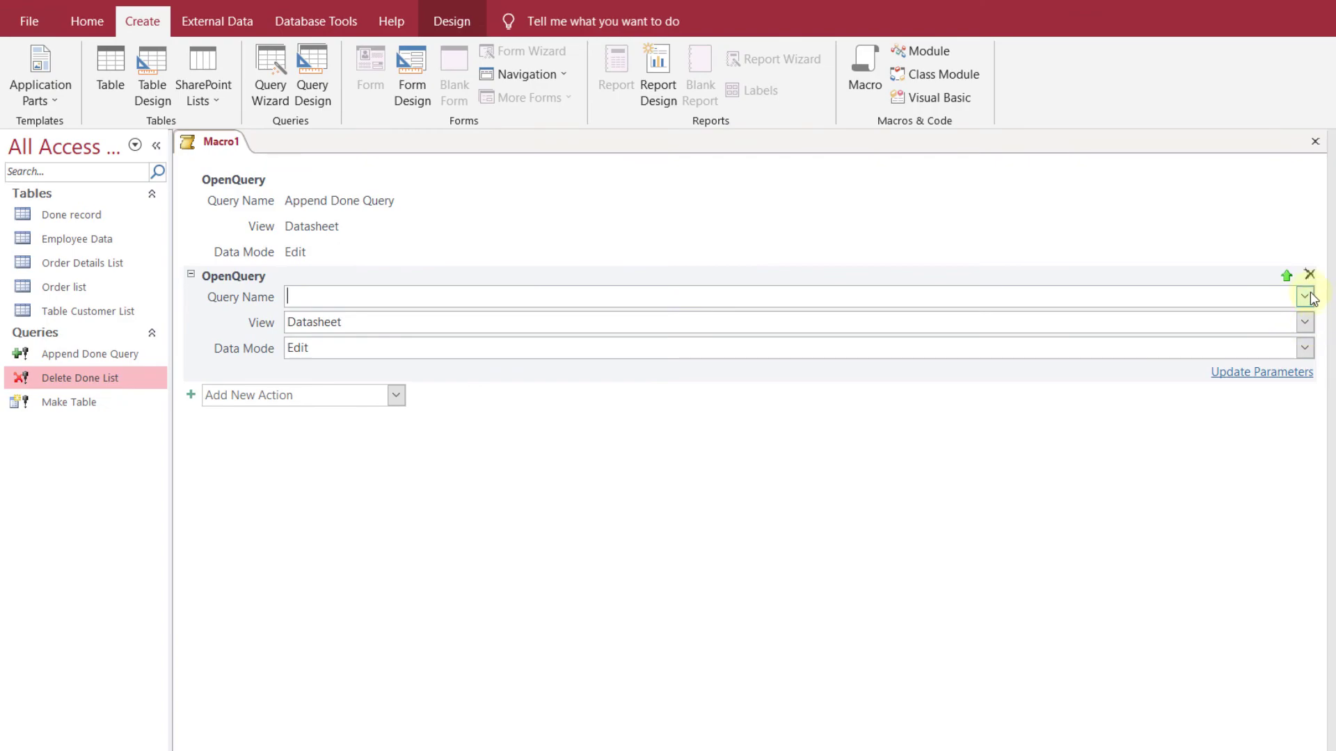
{"action": "left_click", "coordinate": [1305, 296]}
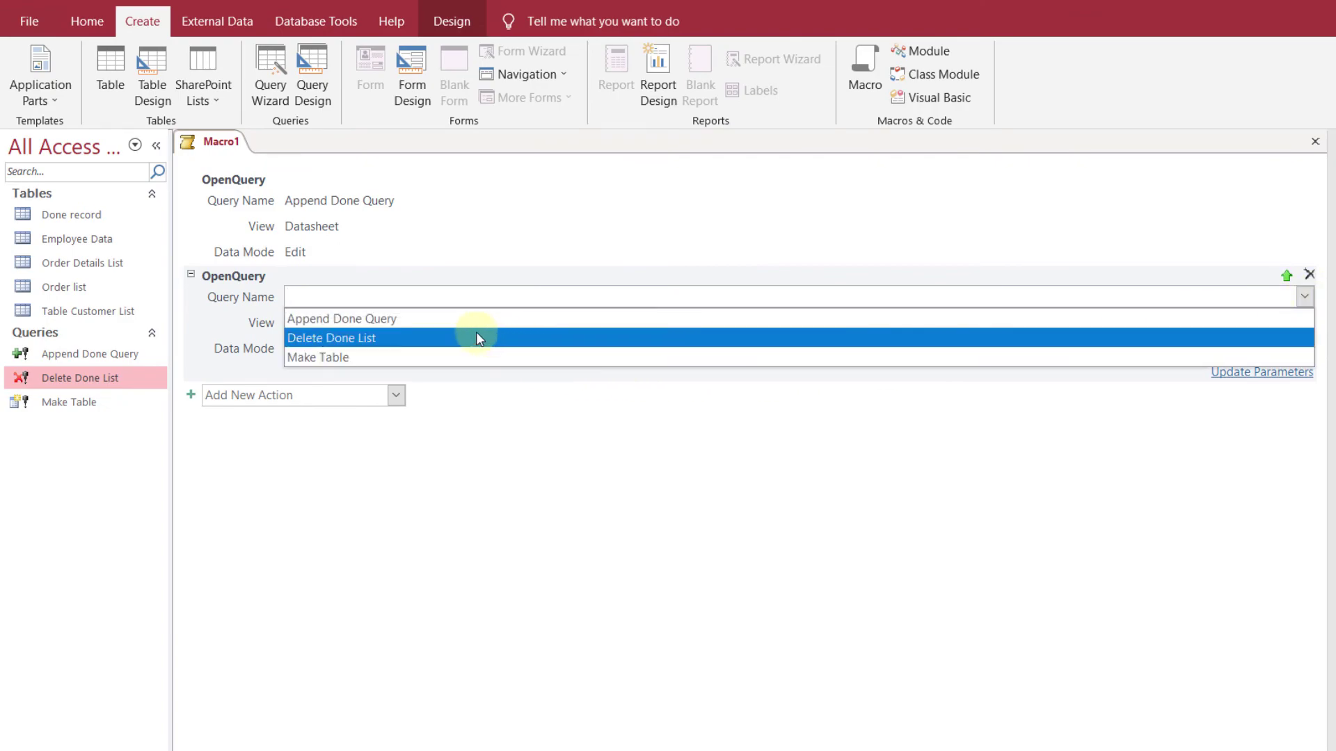
{"action": "left_click", "coordinate": [389, 347]}
{"action": "mouse_move", "coordinate": [390, 348]}
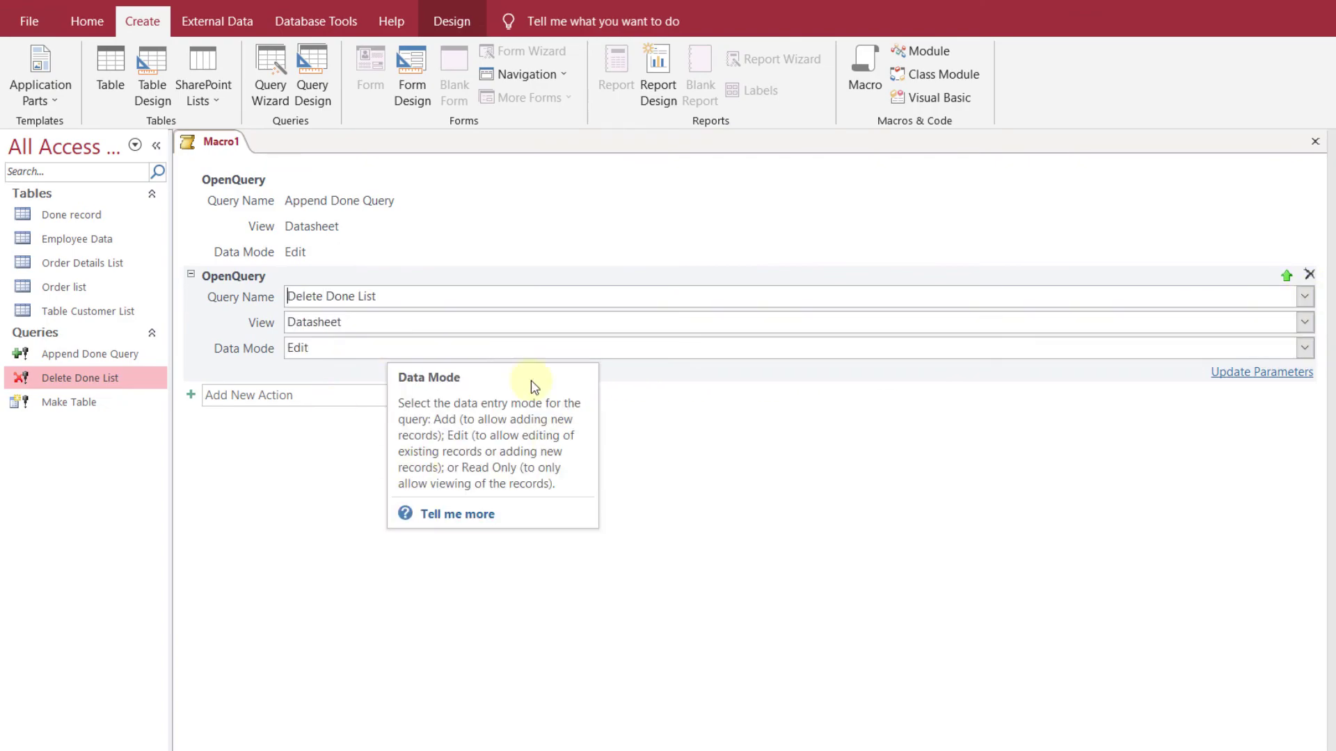
{"action": "left_click", "coordinate": [229, 506]}
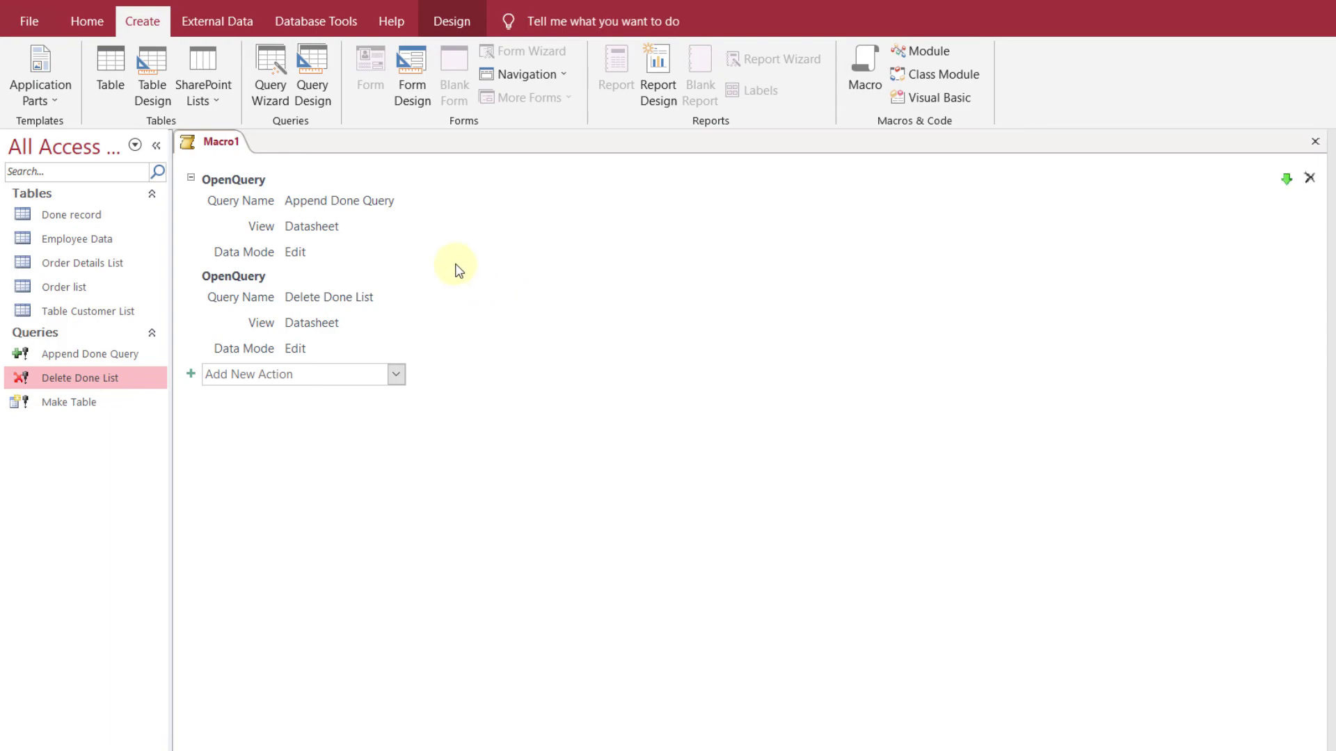
Save the macro as Done and Delete Query and close it
{"action": "key", "text": "ctrl+s"}
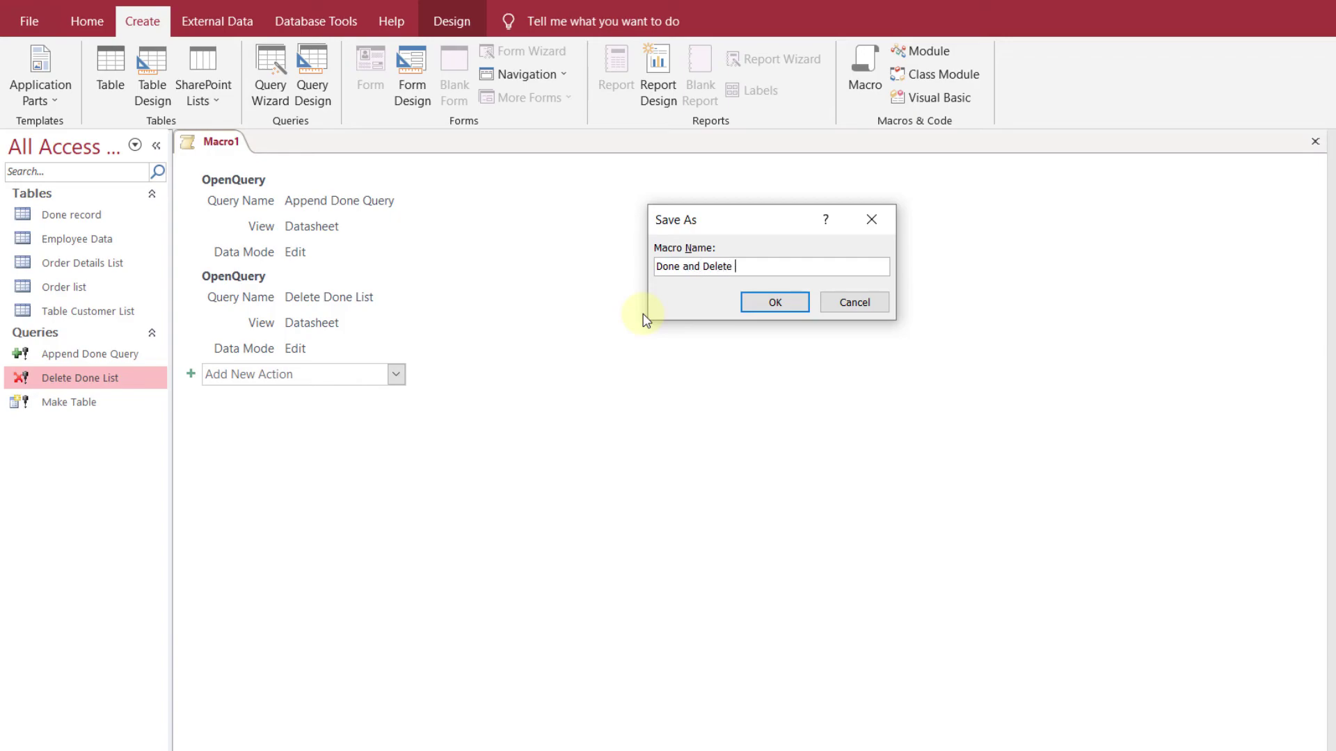
{"action": "type", "text": "Done and Delete Query"}
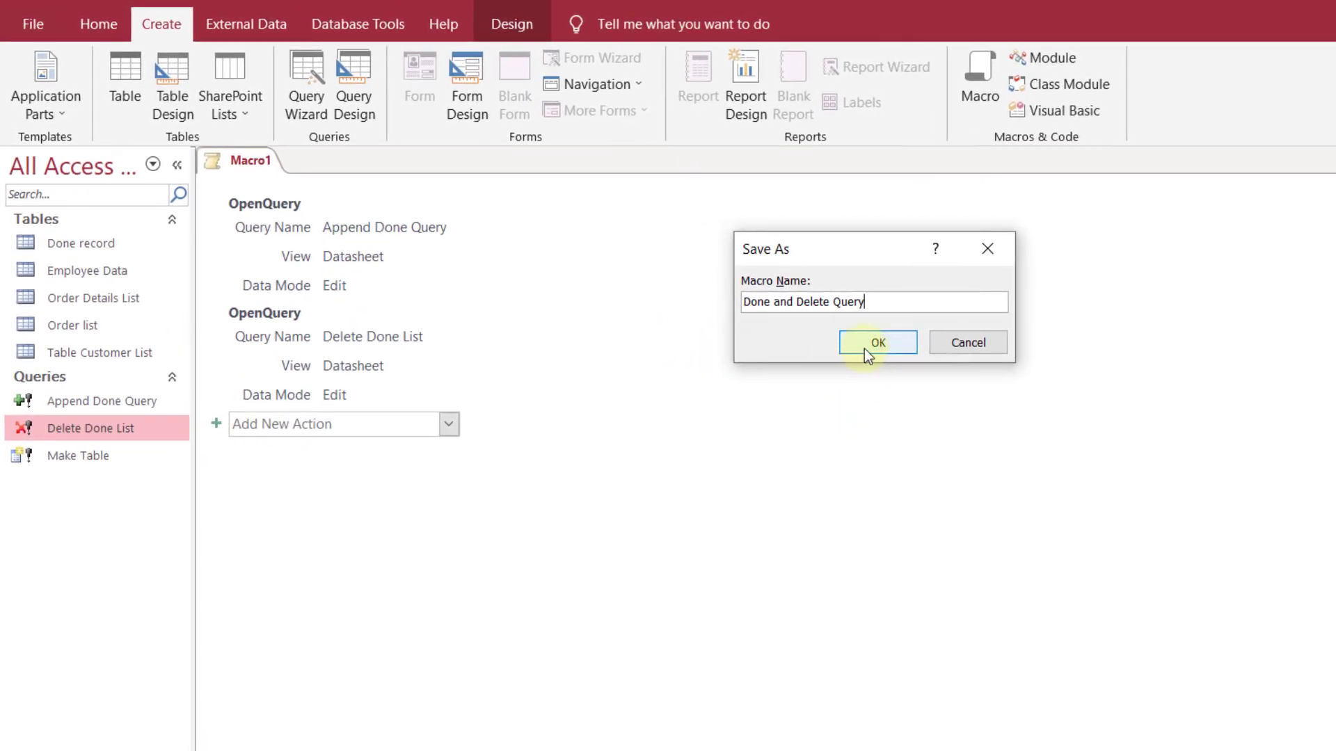
{"action": "left_click", "coordinate": [864, 349]}
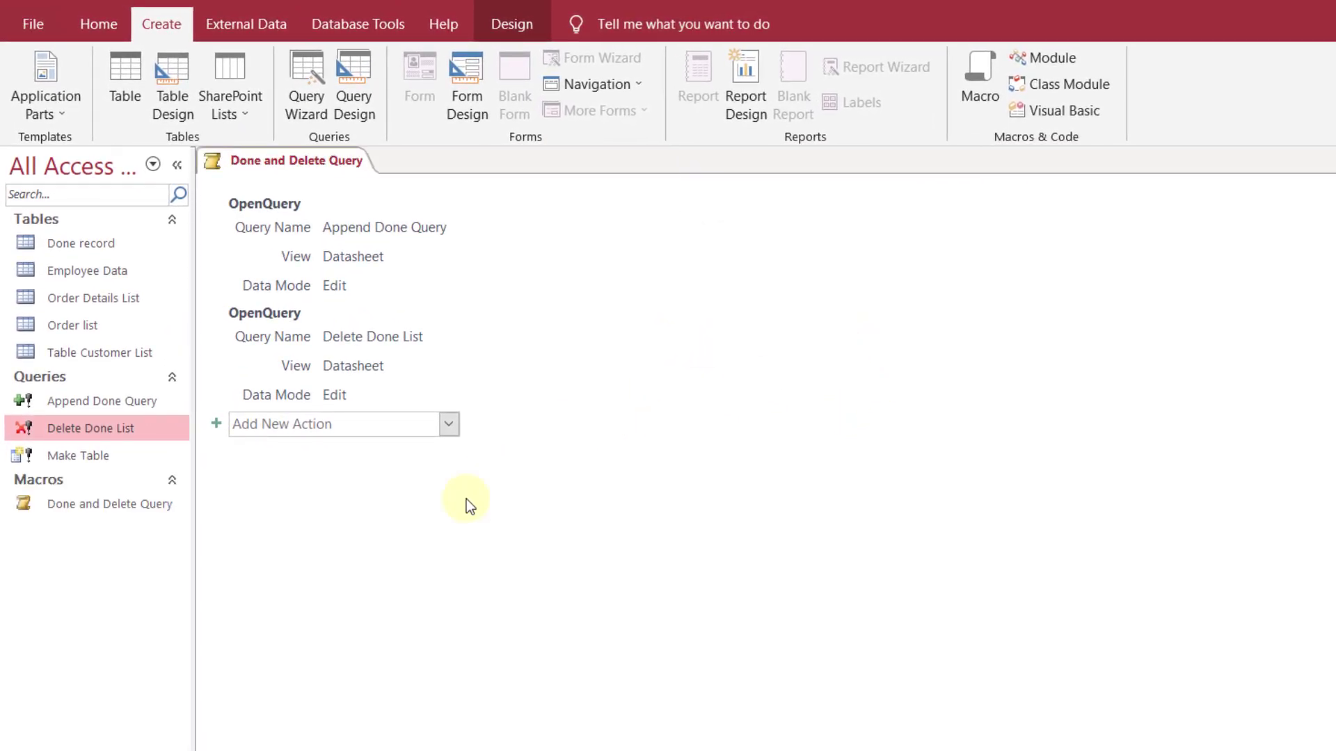
{"action": "left_click", "coordinate": [69, 514]}
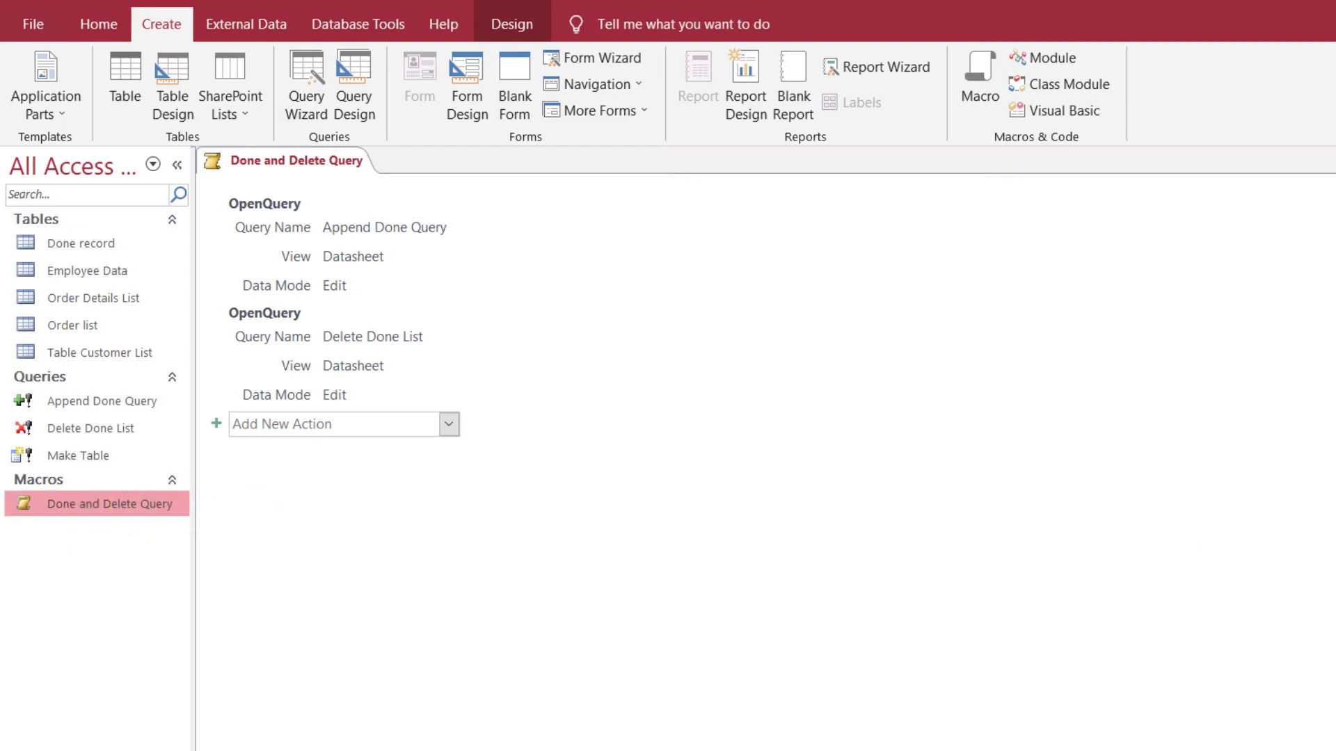
{"action": "key", "text": "ctrl+w"}
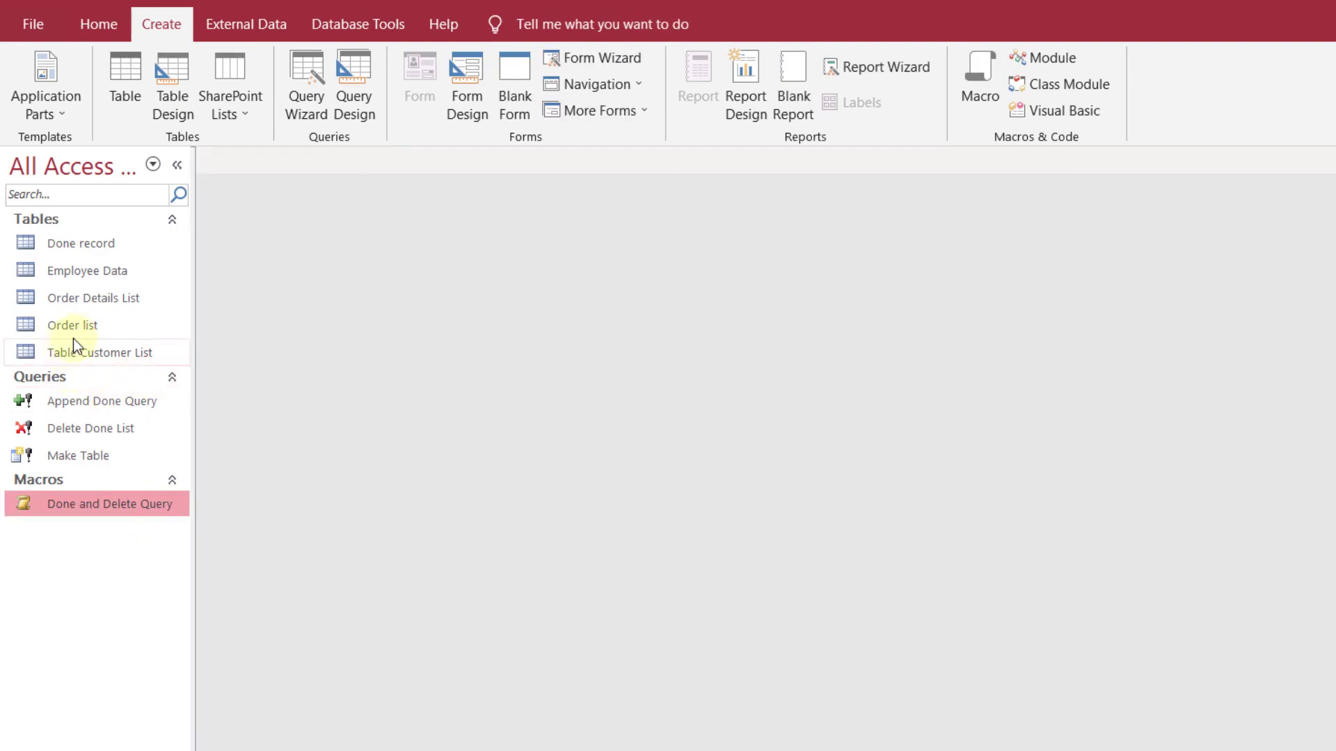
Set the OrderStatus of the HCL Computer order in the Order list table to Done, and close the table
{"action": "right_click", "coordinate": [61, 324]}
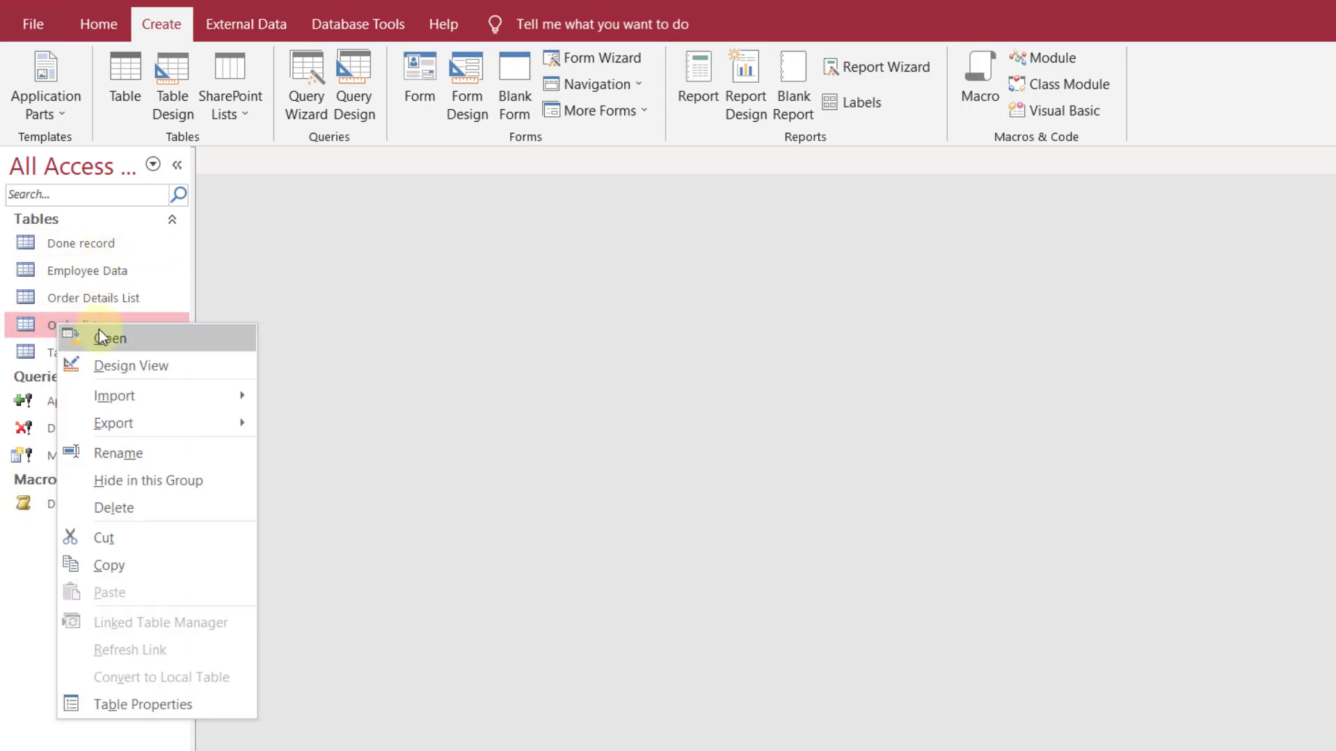
{"action": "left_click", "coordinate": [33, 332]}
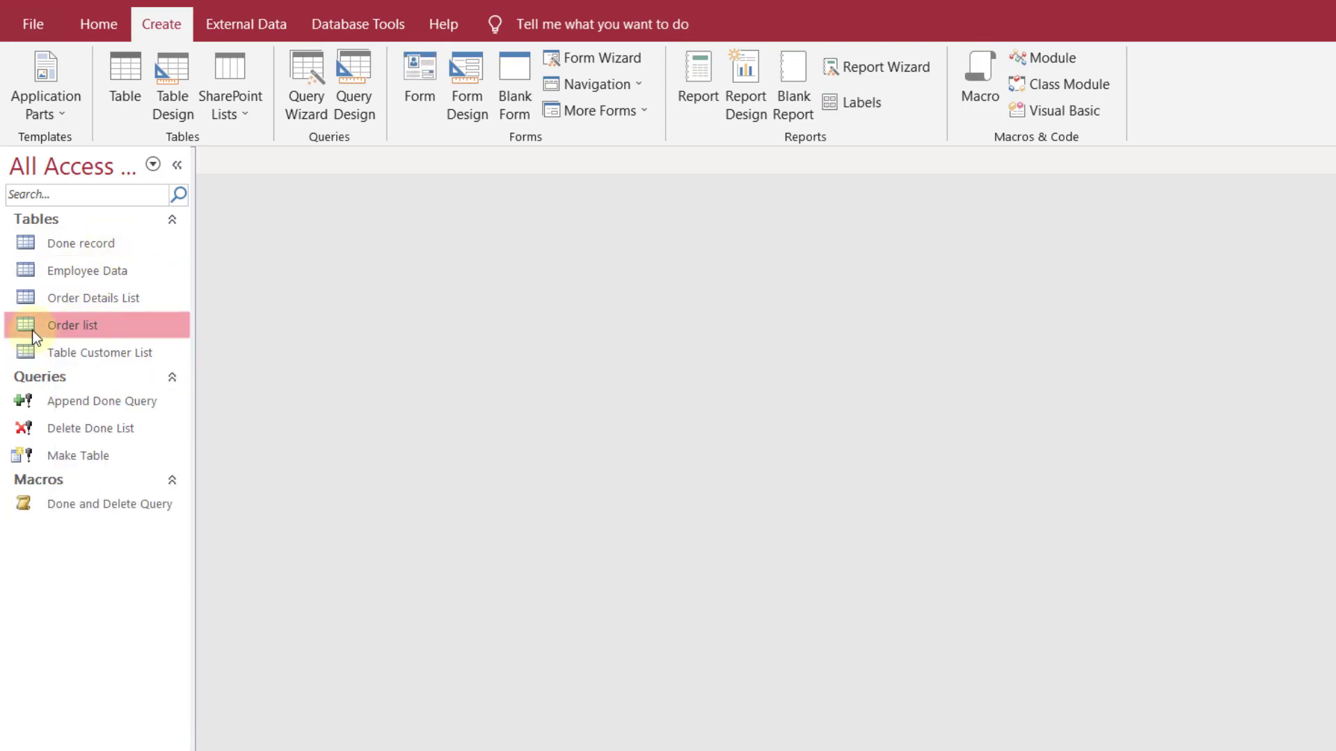
{"action": "right_click", "coordinate": [72, 325]}
{"action": "left_click", "coordinate": [122, 334]}
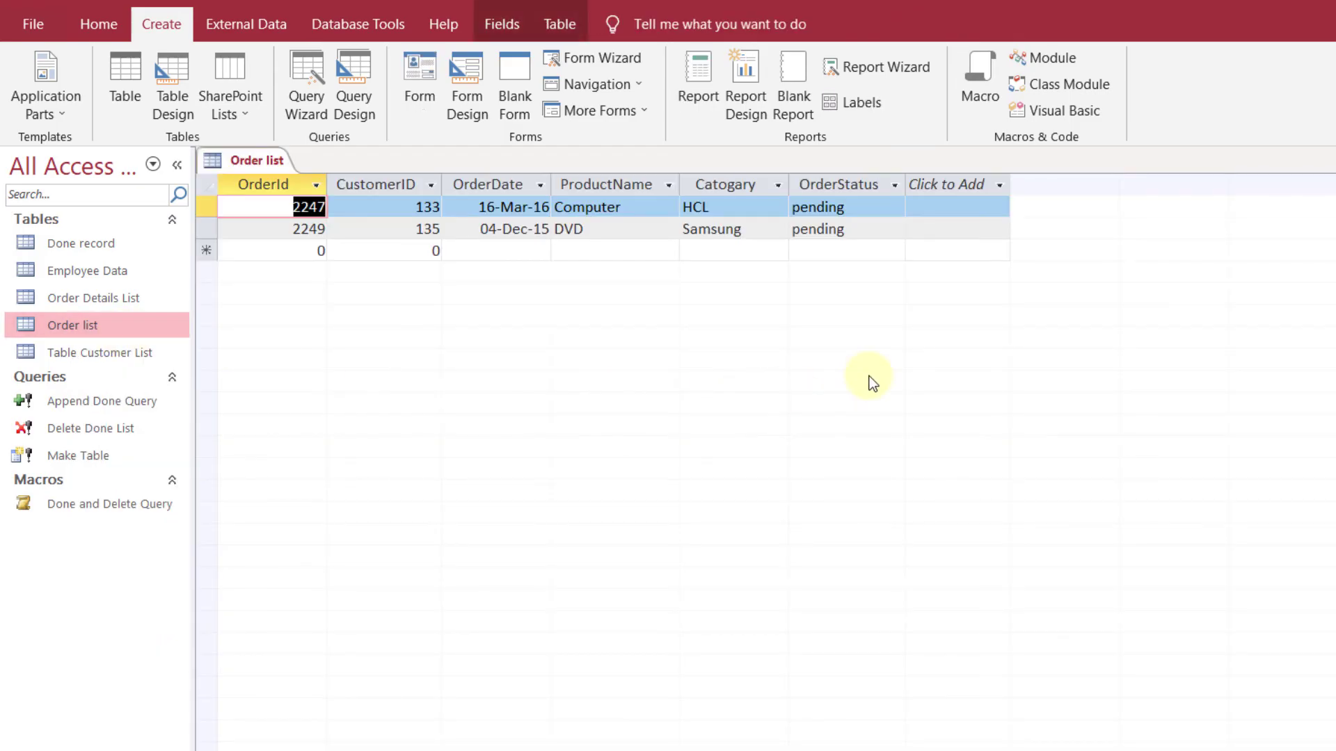
{"action": "left_click", "coordinate": [834, 207]}
{"action": "double_click", "coordinate": [834, 206]}
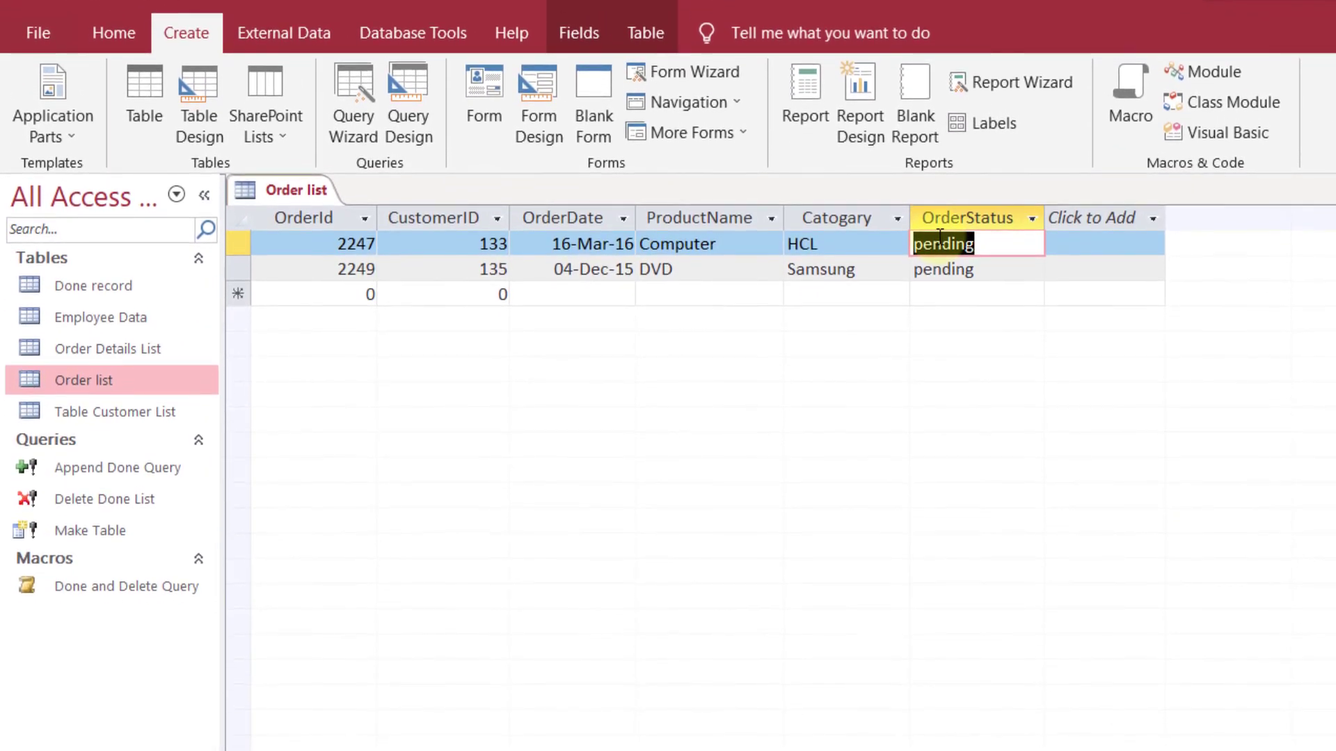
{"action": "type", "text": "Done"}
{"action": "left_click", "coordinate": [939, 291]}
{"action": "left_click", "coordinate": [999, 244]}
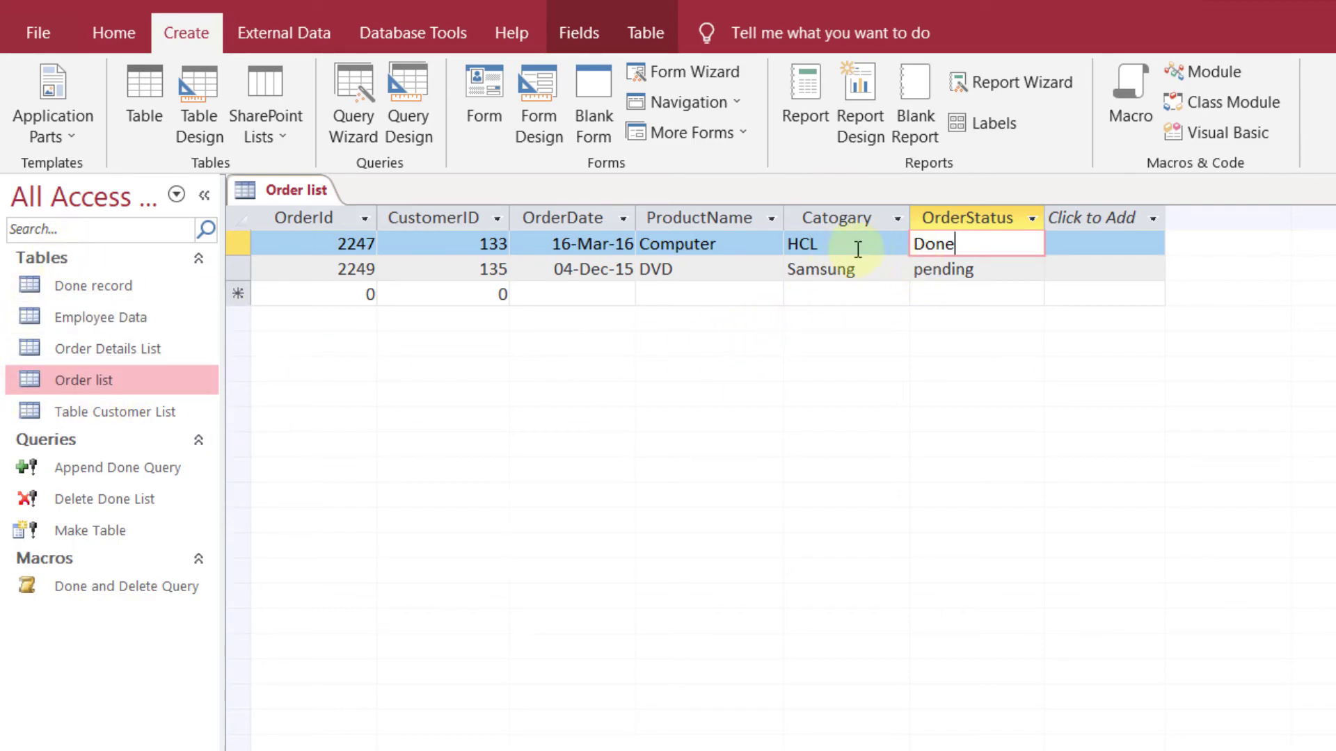
{"action": "key", "text": "ctrl+w"}
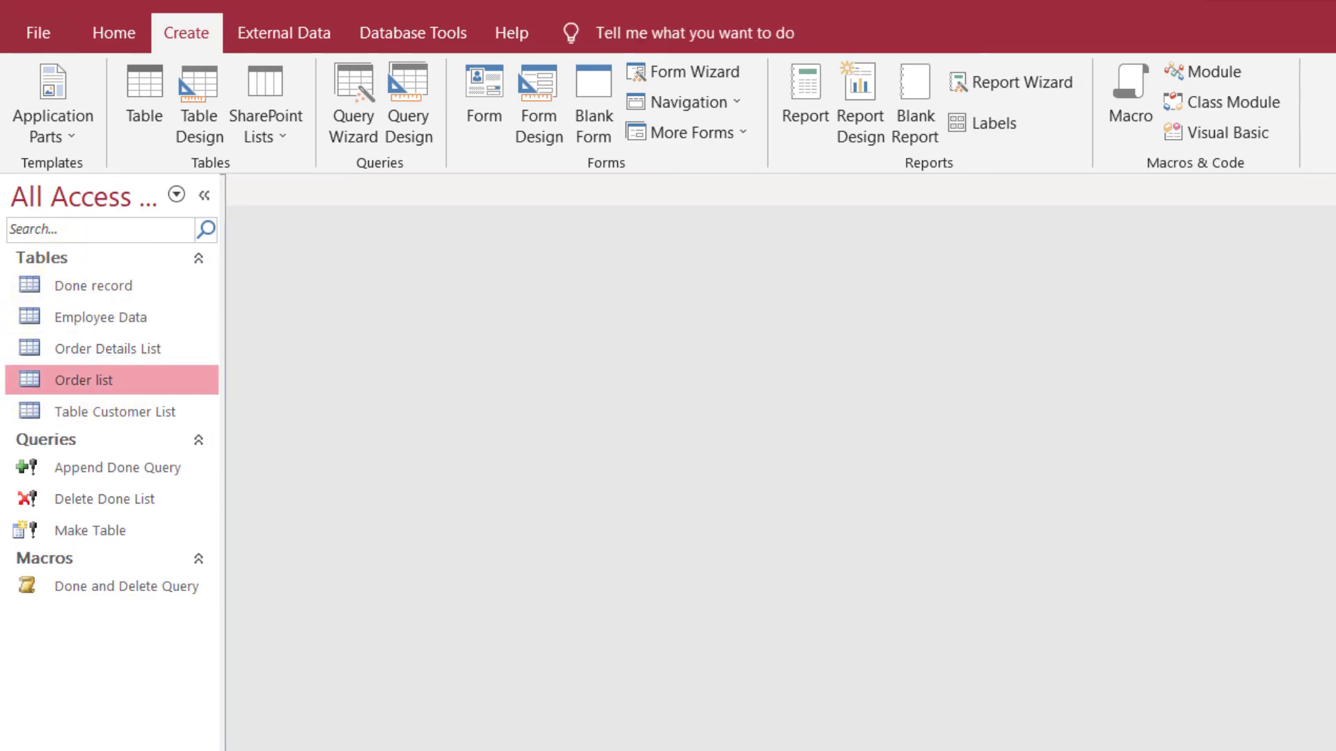
Run the Done and Delete Query macro and confirm both the append and the deletion of the done order
{"action": "left_click", "coordinate": [116, 502]}
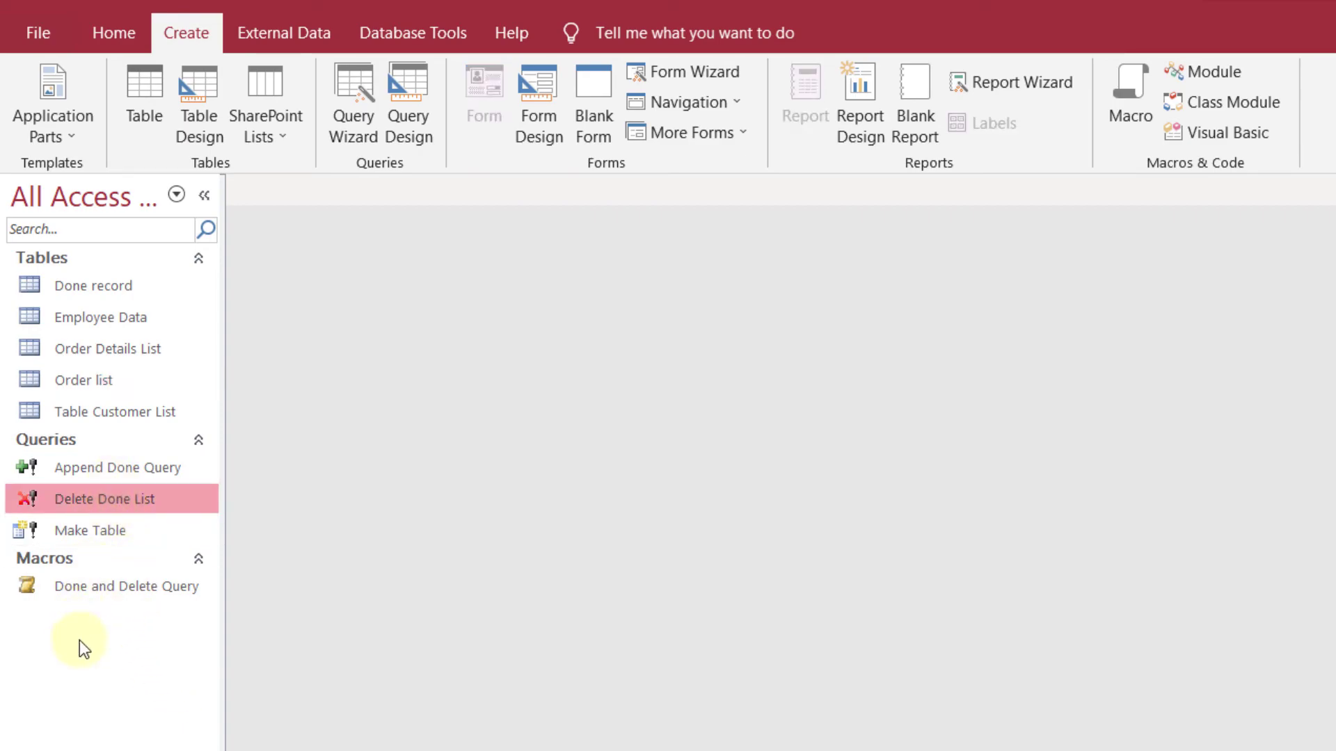
{"action": "left_click", "coordinate": [83, 584]}
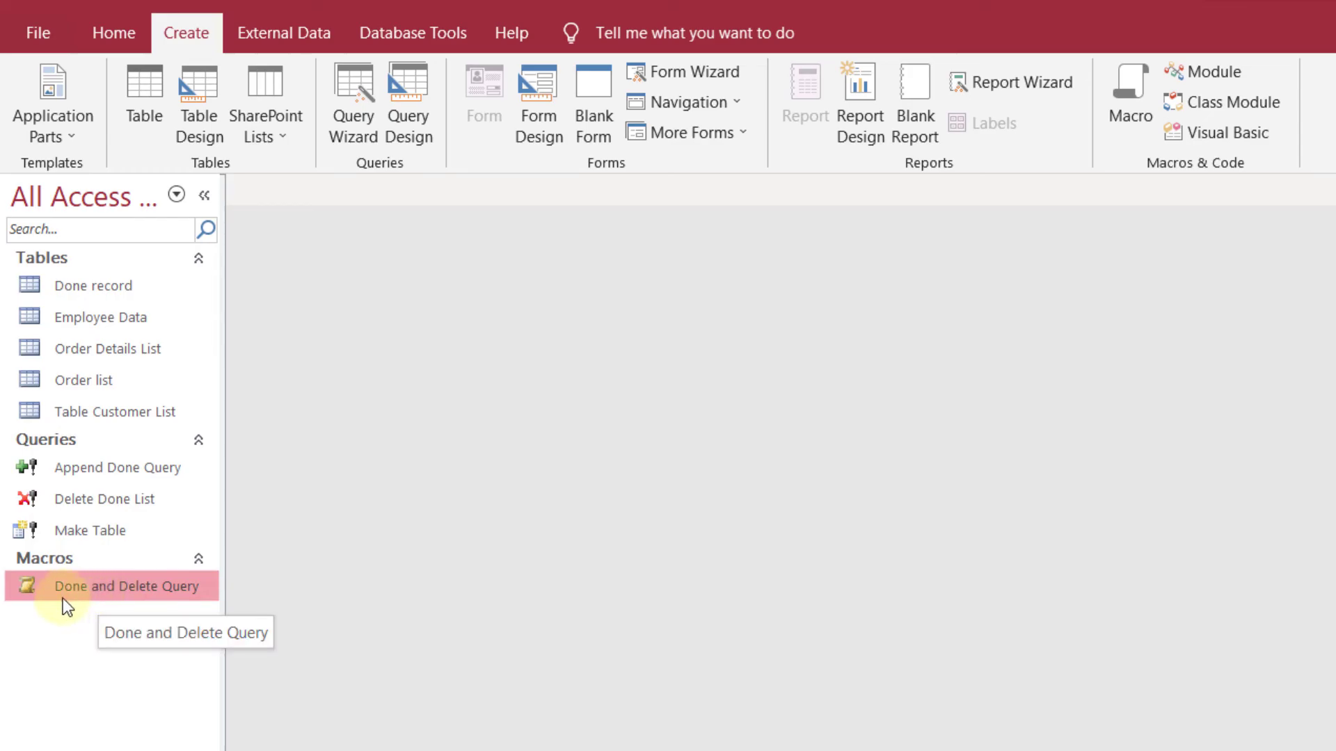
{"action": "right_click", "coordinate": [120, 596]}
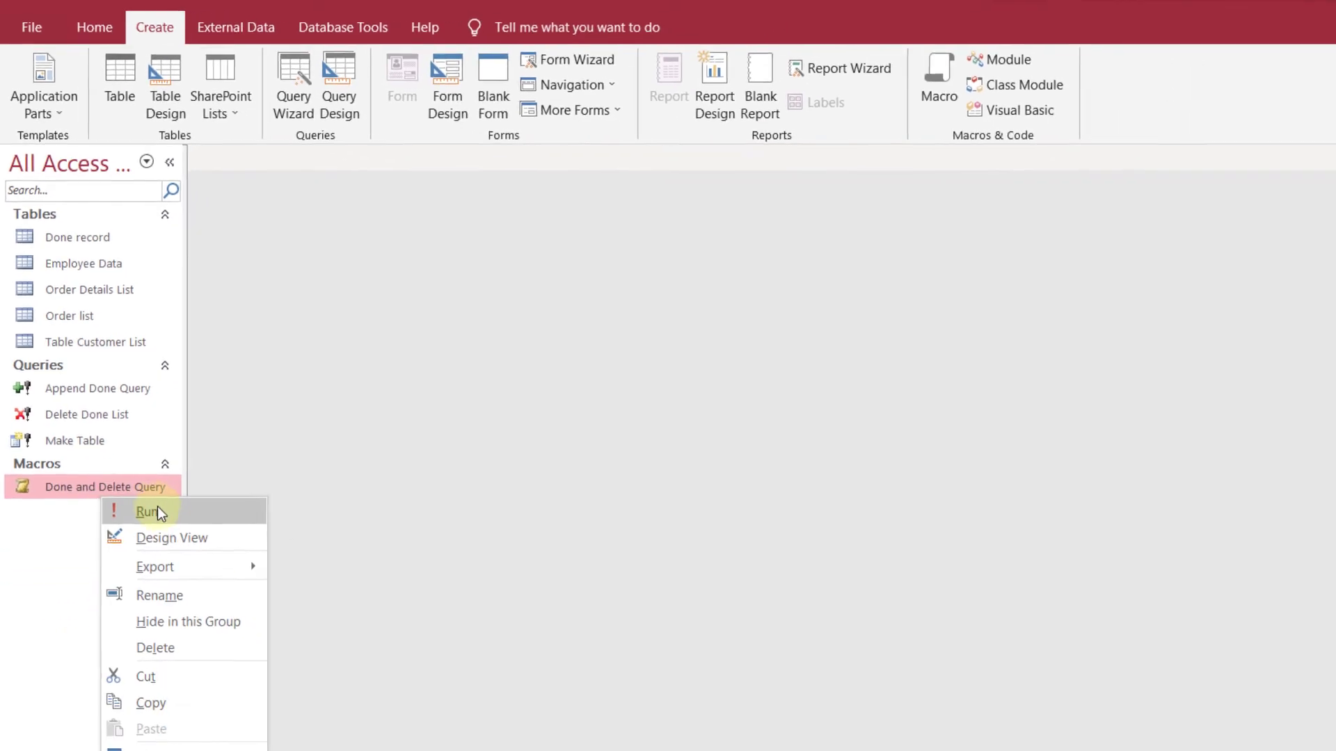
{"action": "left_click", "coordinate": [164, 612]}
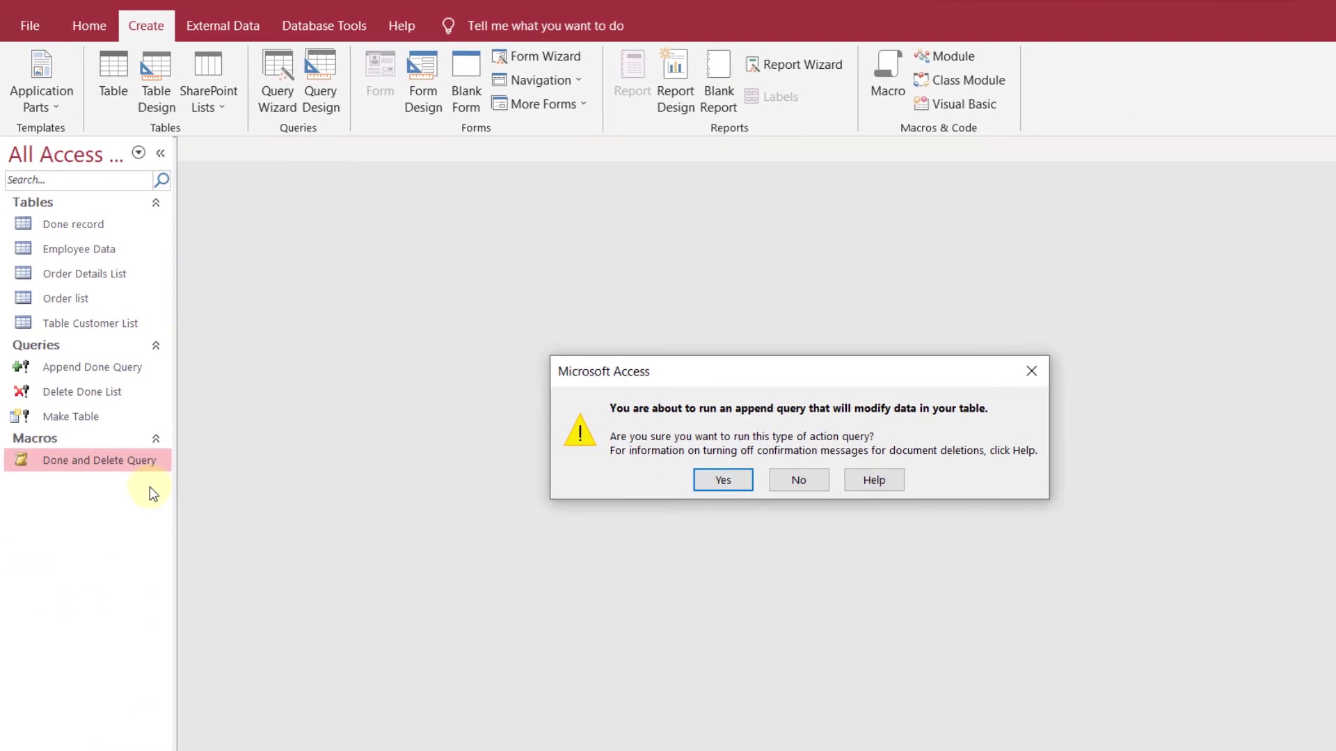
{"action": "key", "text": "Return"}
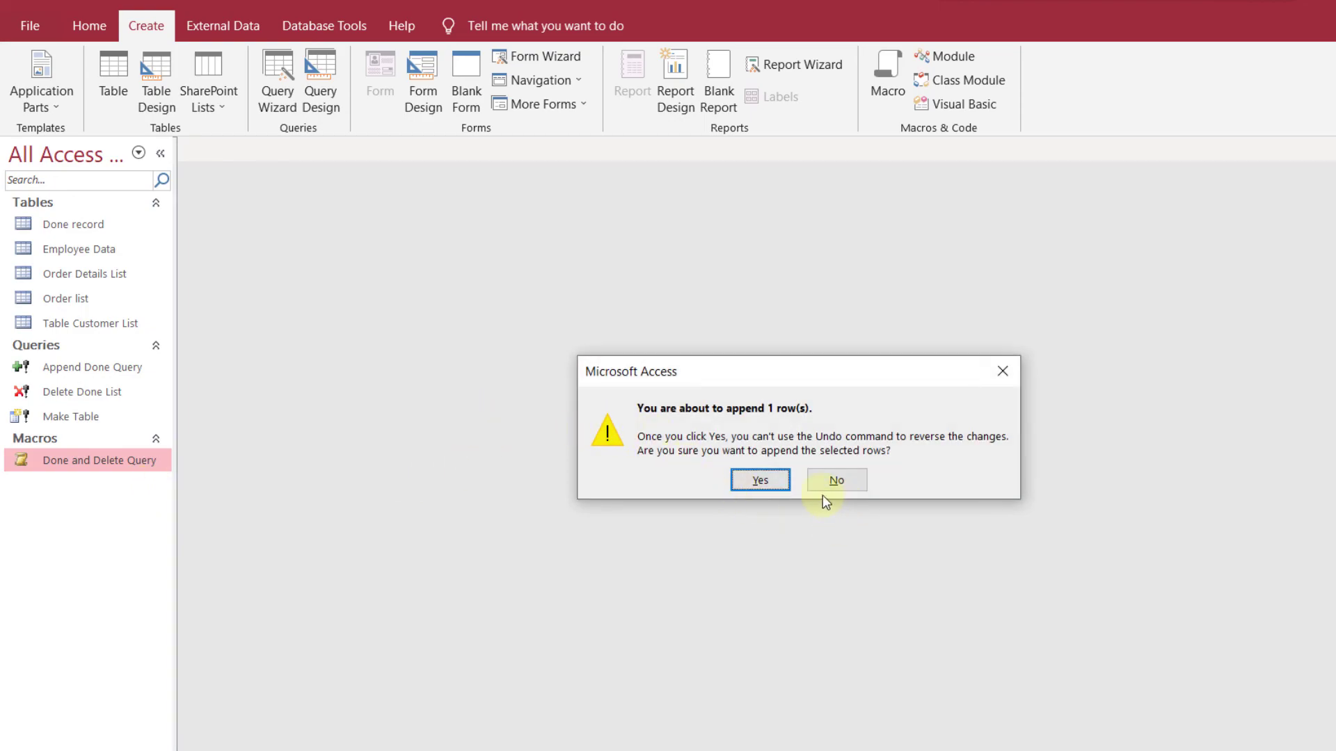
{"action": "left_click", "coordinate": [769, 486]}
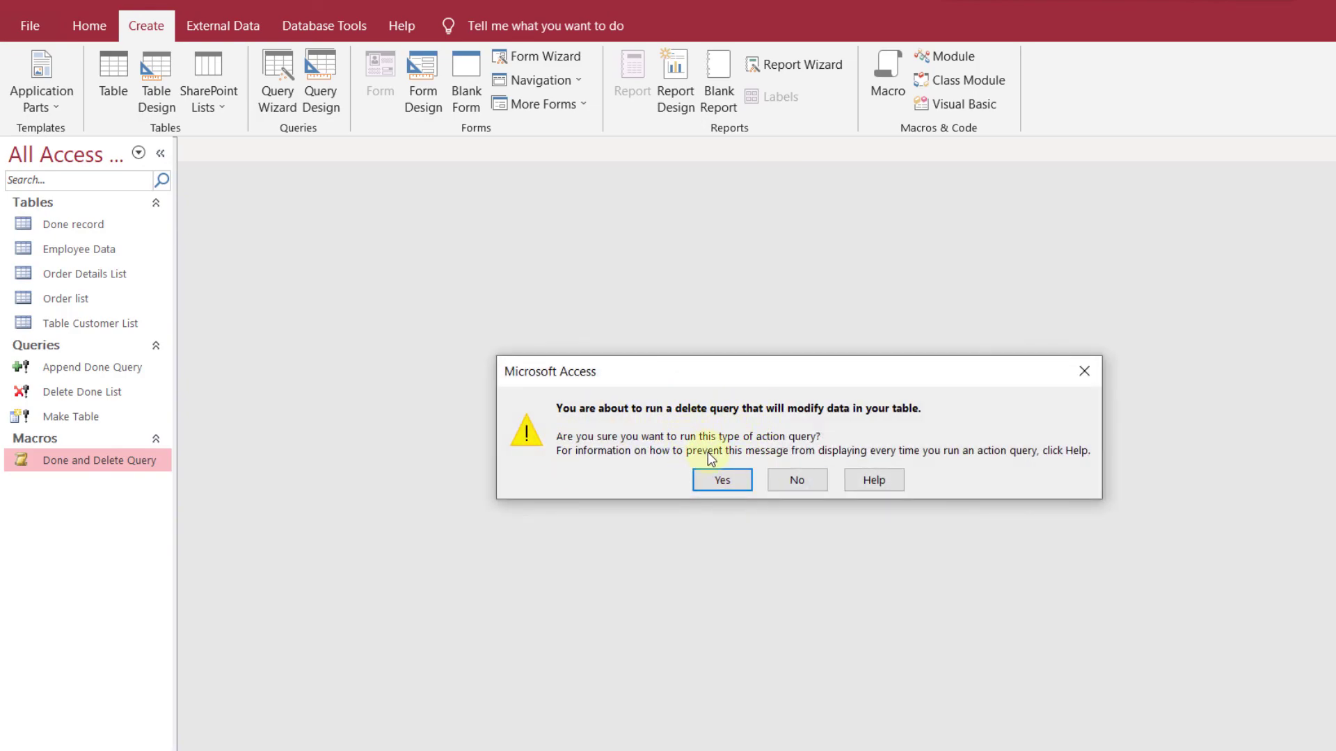
{"action": "left_click", "coordinate": [735, 486]}
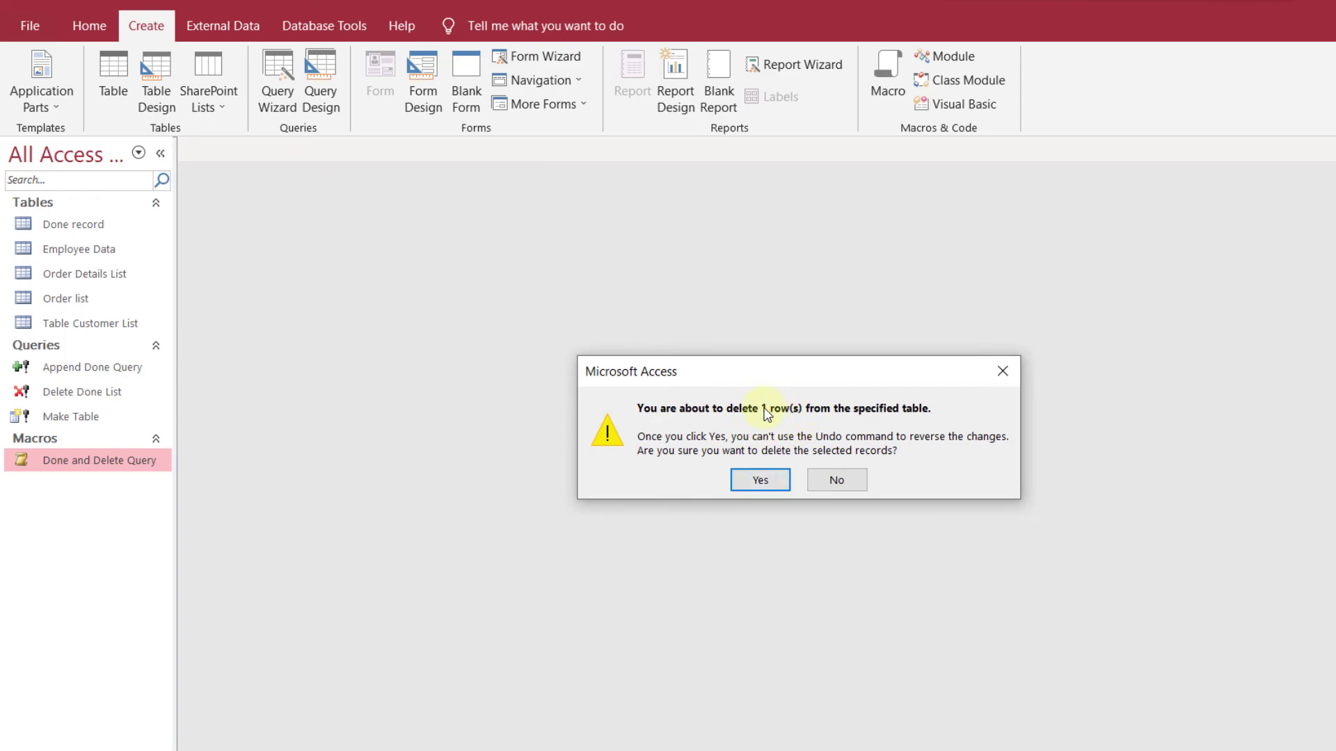
{"action": "left_click", "coordinate": [776, 486]}
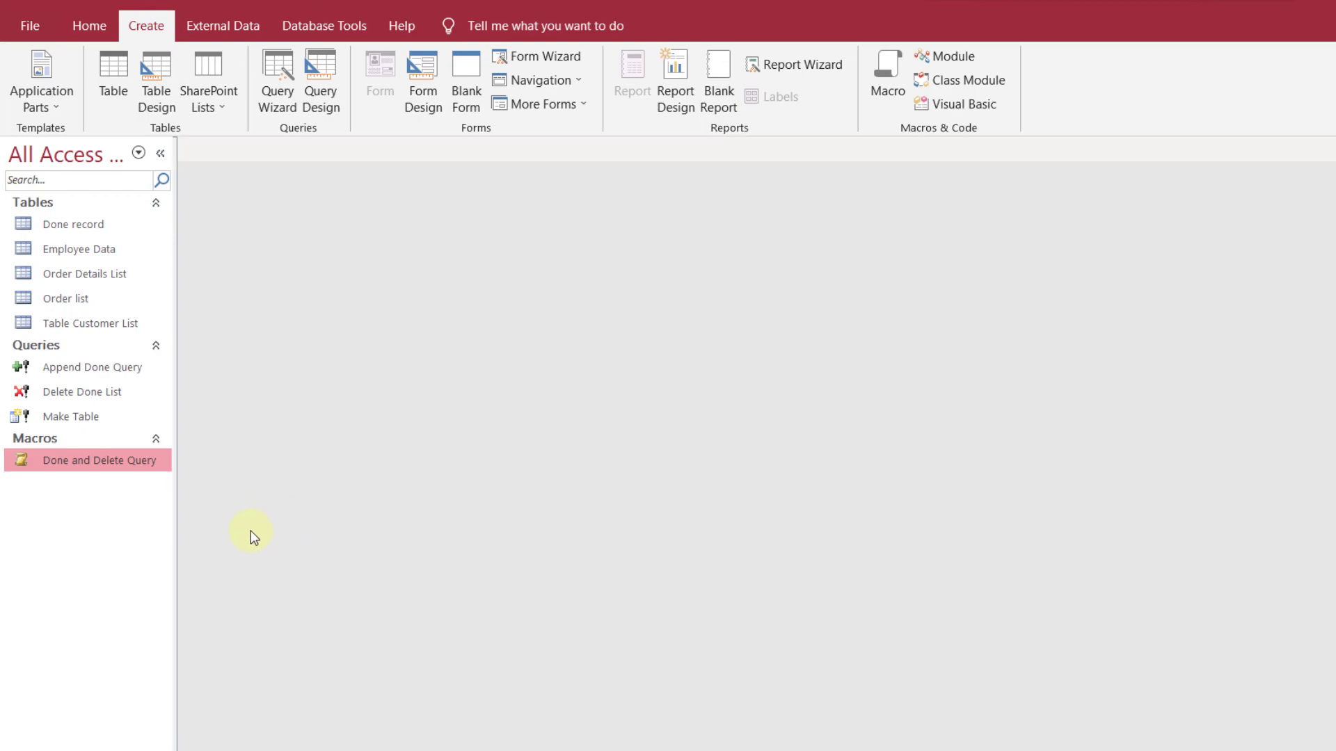
Open the Order list table to check which orders remain after running the macro, and close it
{"action": "right_click", "coordinate": [78, 304]}
{"action": "left_click", "coordinate": [143, 316]}
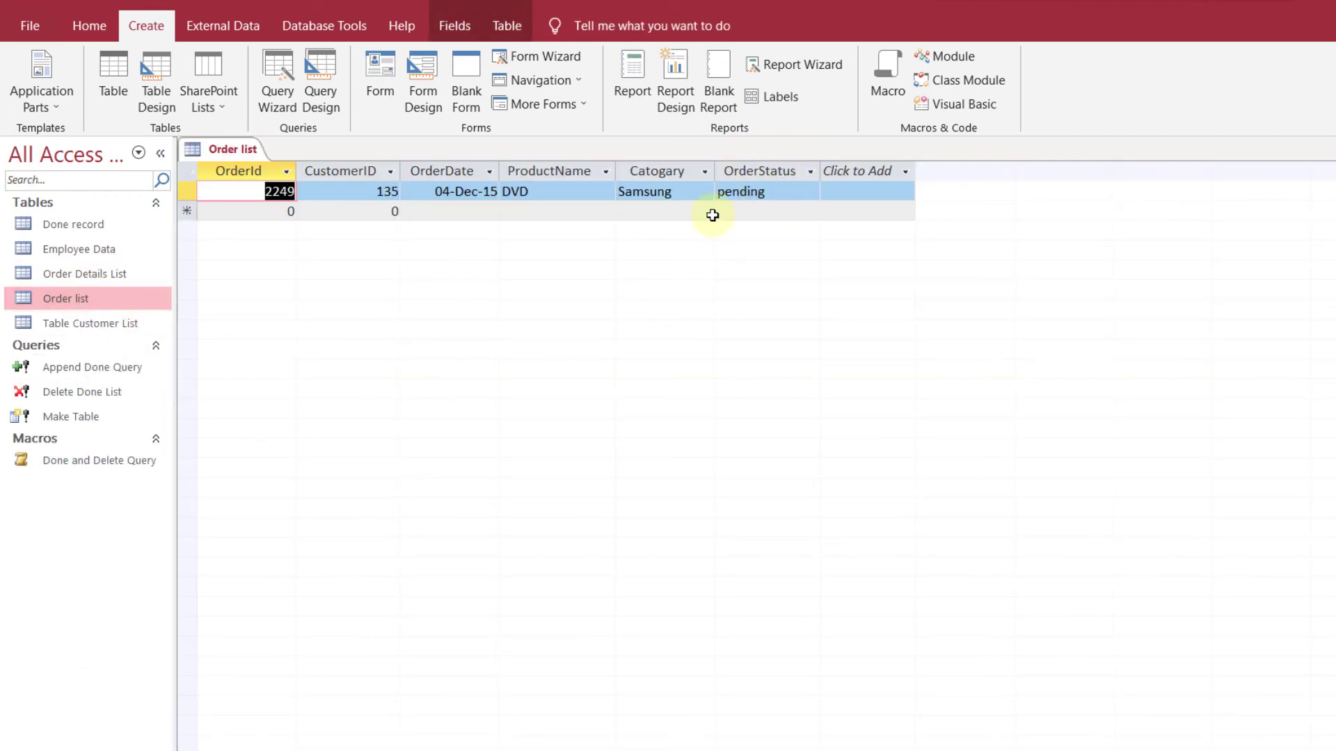
{"action": "key", "text": "ctrl+w"}
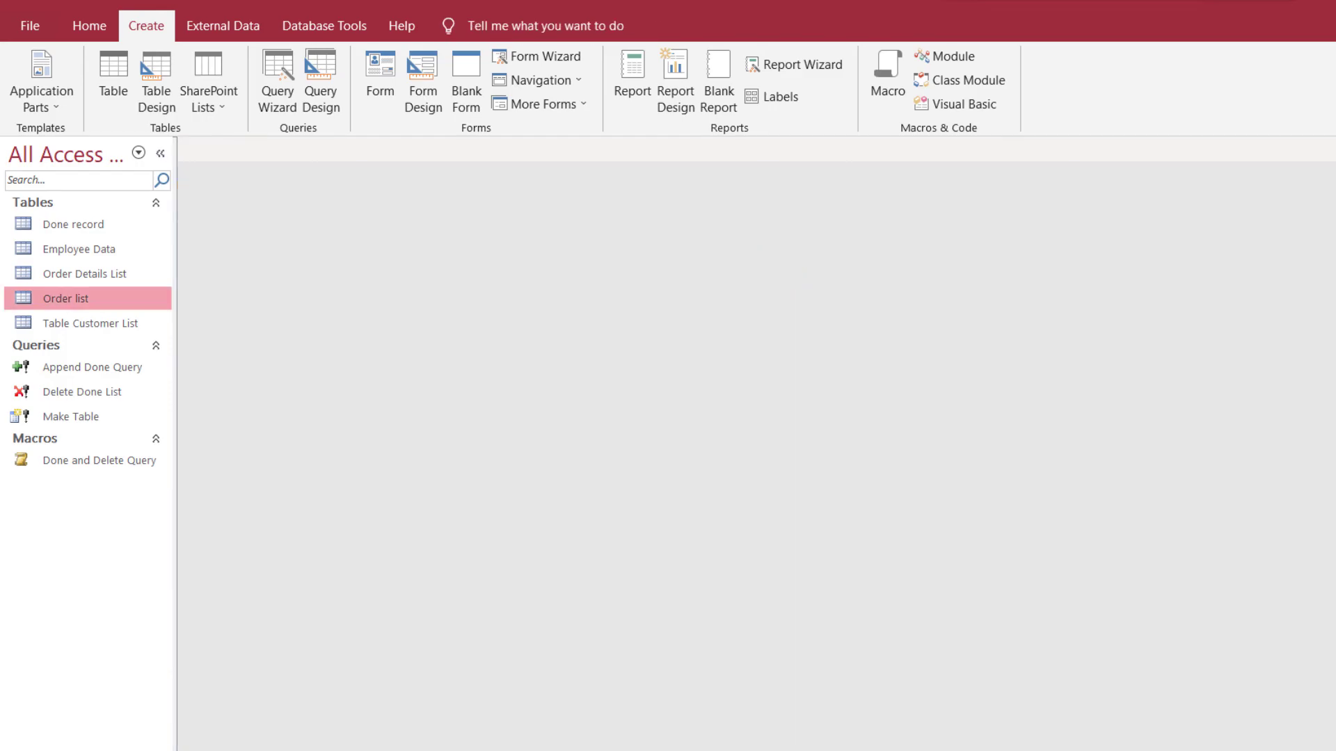
Open the Done record table and check its last row for the appended HCL Computer order
{"action": "right_click", "coordinate": [73, 226]}
{"action": "left_click", "coordinate": [119, 239]}
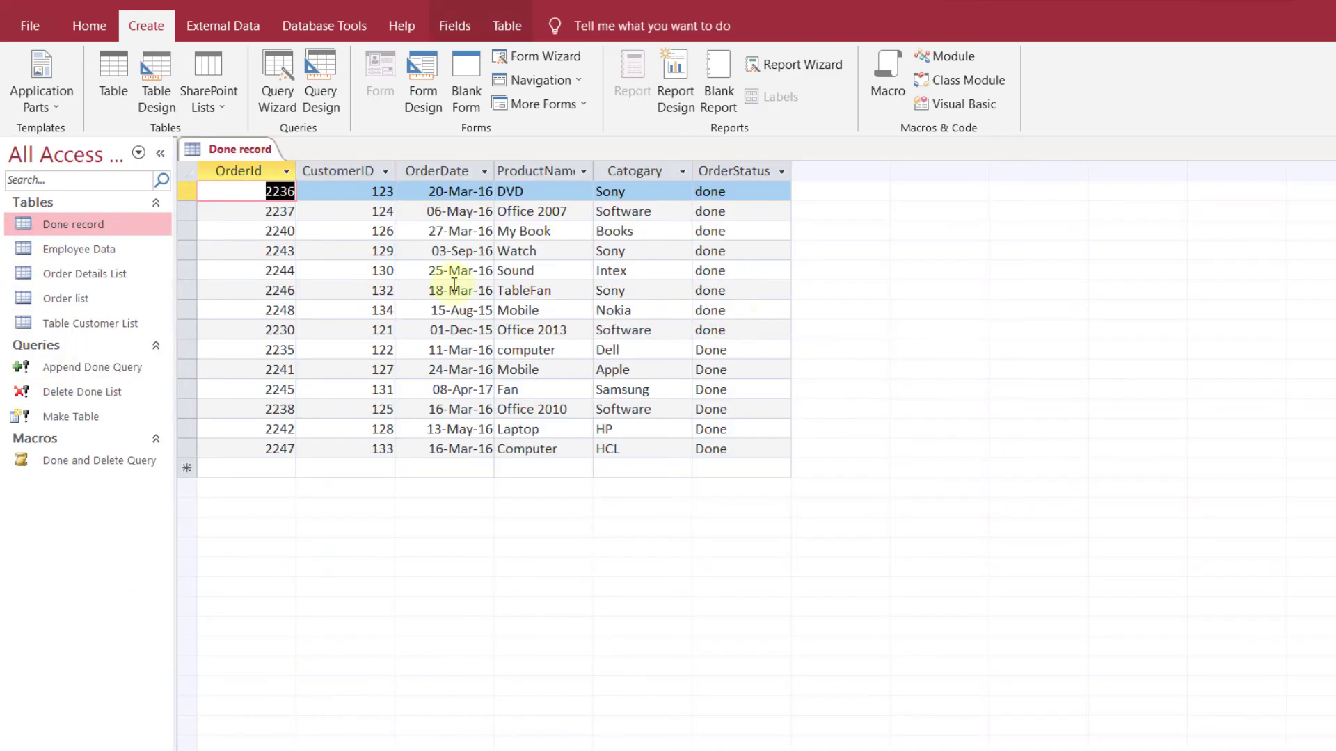
{"action": "left_click", "coordinate": [606, 451]}
{"action": "left_click_drag", "start_coordinate": [711, 449], "coordinate": [635, 453]}
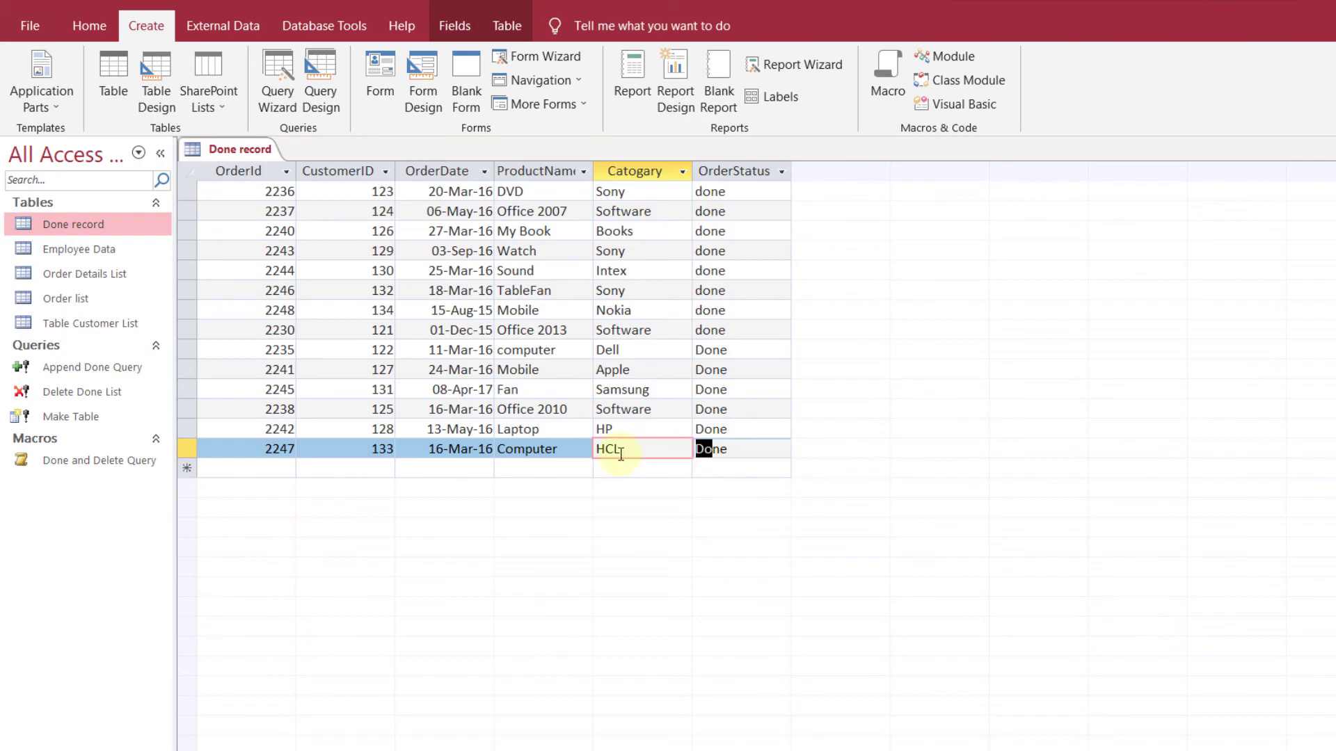
Review the Order list table once more alongside Done record, and close both tables
{"action": "left_click", "coordinate": [62, 300]}
{"action": "right_click", "coordinate": [62, 298]}
{"action": "left_click", "coordinate": [106, 310]}
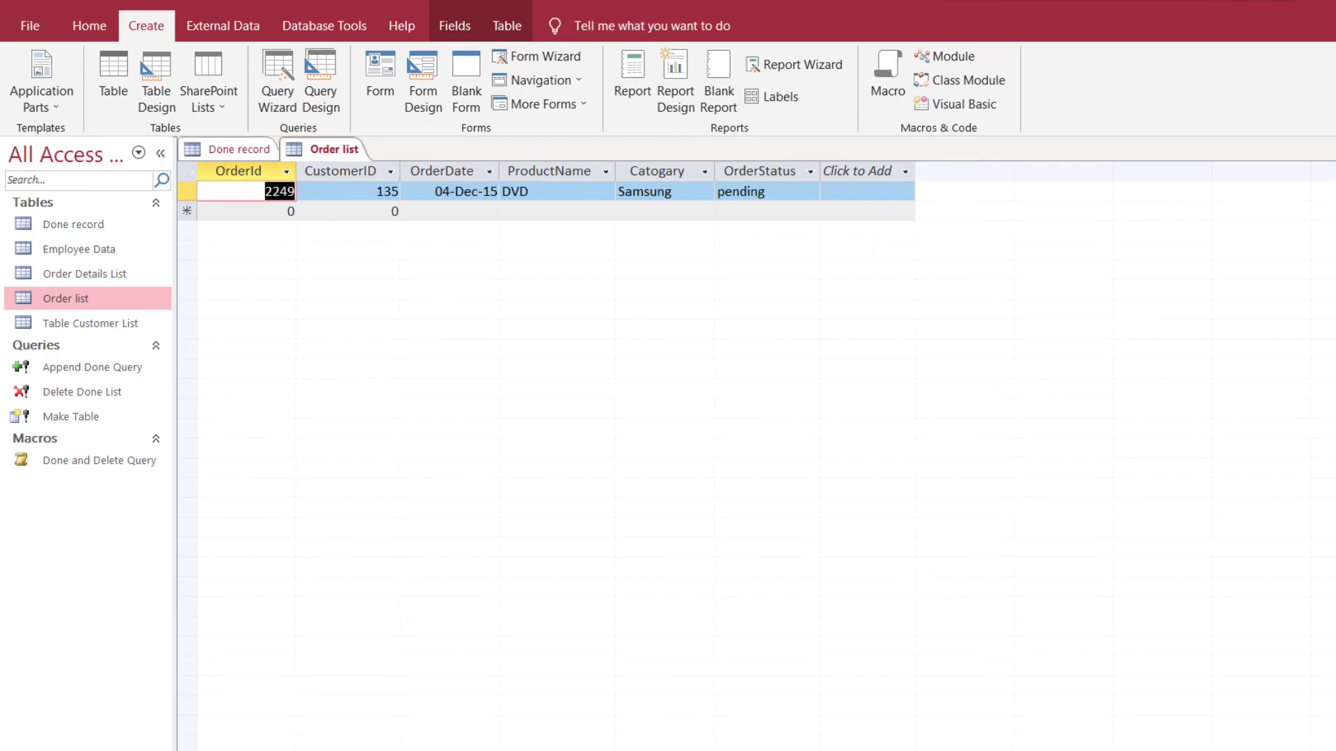
{"action": "key", "text": "ctrl+w"}
{"action": "key", "text": "ctrl+w"}
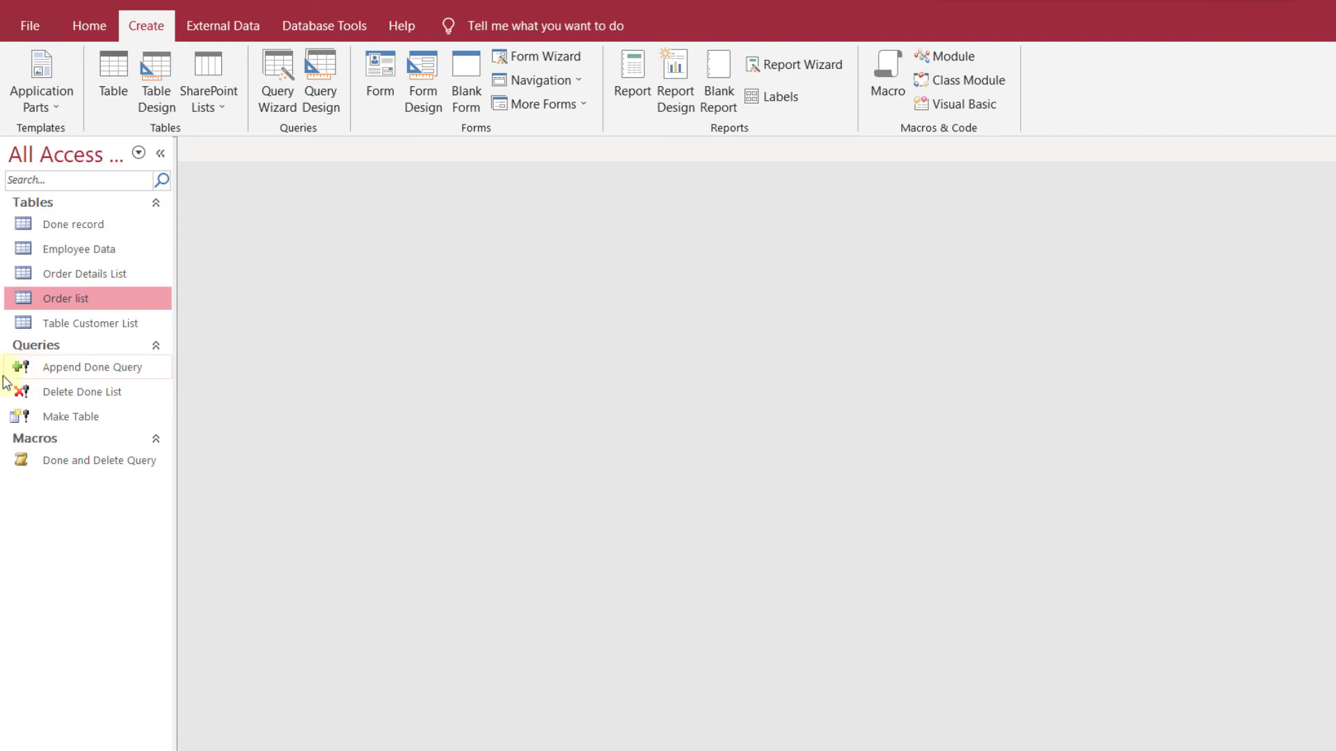
{"action": "left_click", "coordinate": [24, 372]}
{"action": "left_click", "coordinate": [70, 396]}
{"action": "left_click", "coordinate": [86, 370]}
{"action": "left_click", "coordinate": [78, 394]}
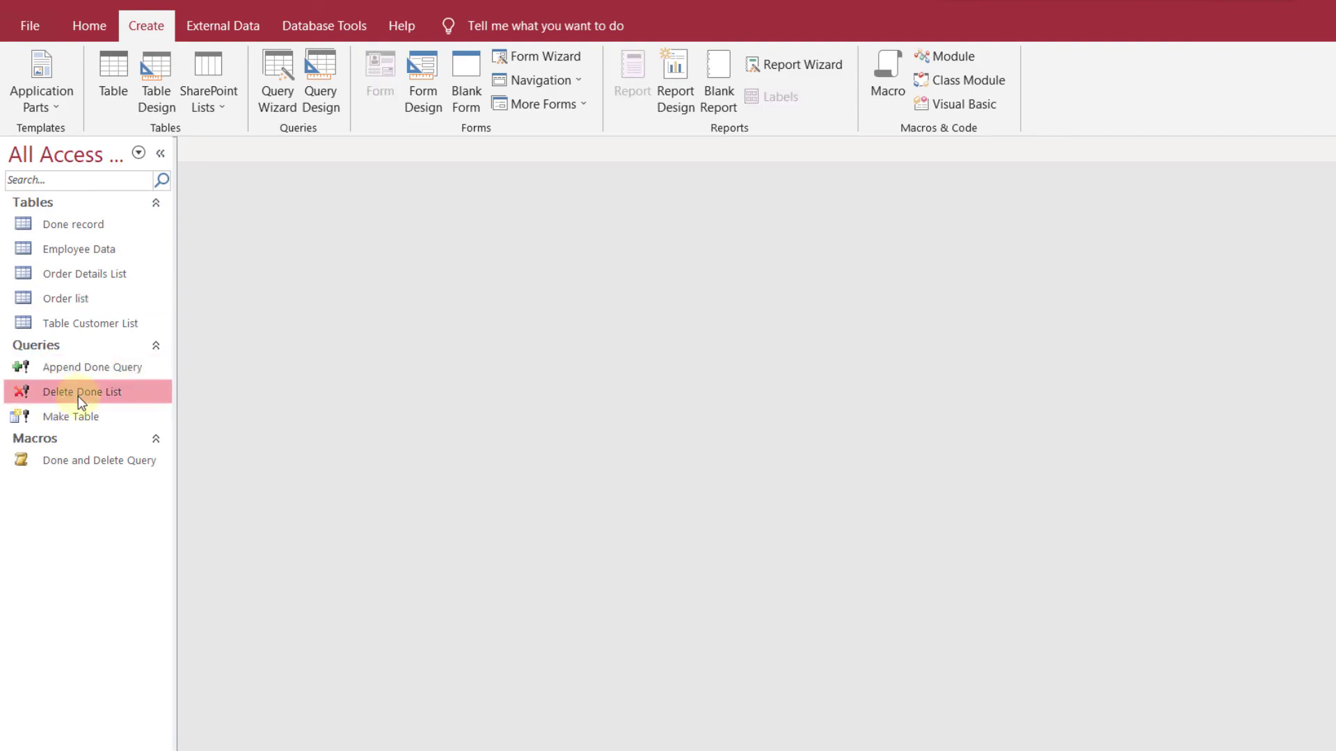